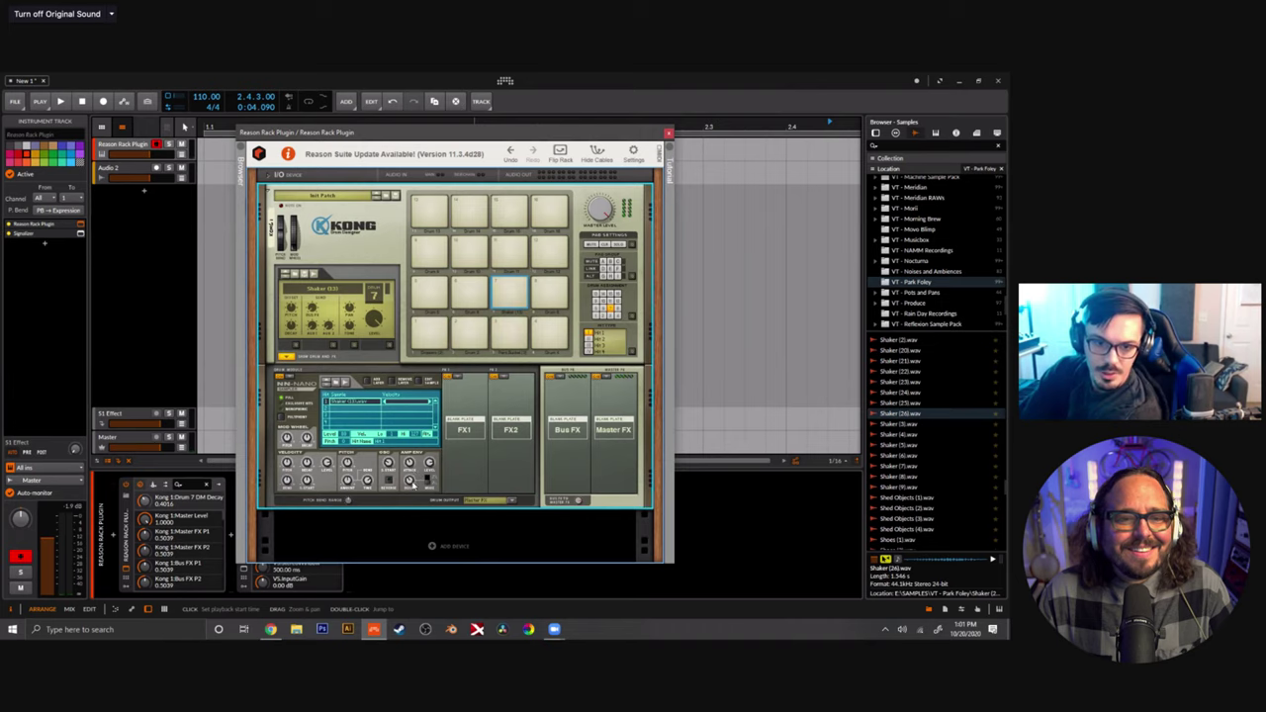
Shorten the shaker's decay on Kong pad 7 to about 0.27 and add a Filter in FX1, adjusting its frequency and resonance.
drag(412, 485, 413, 489)
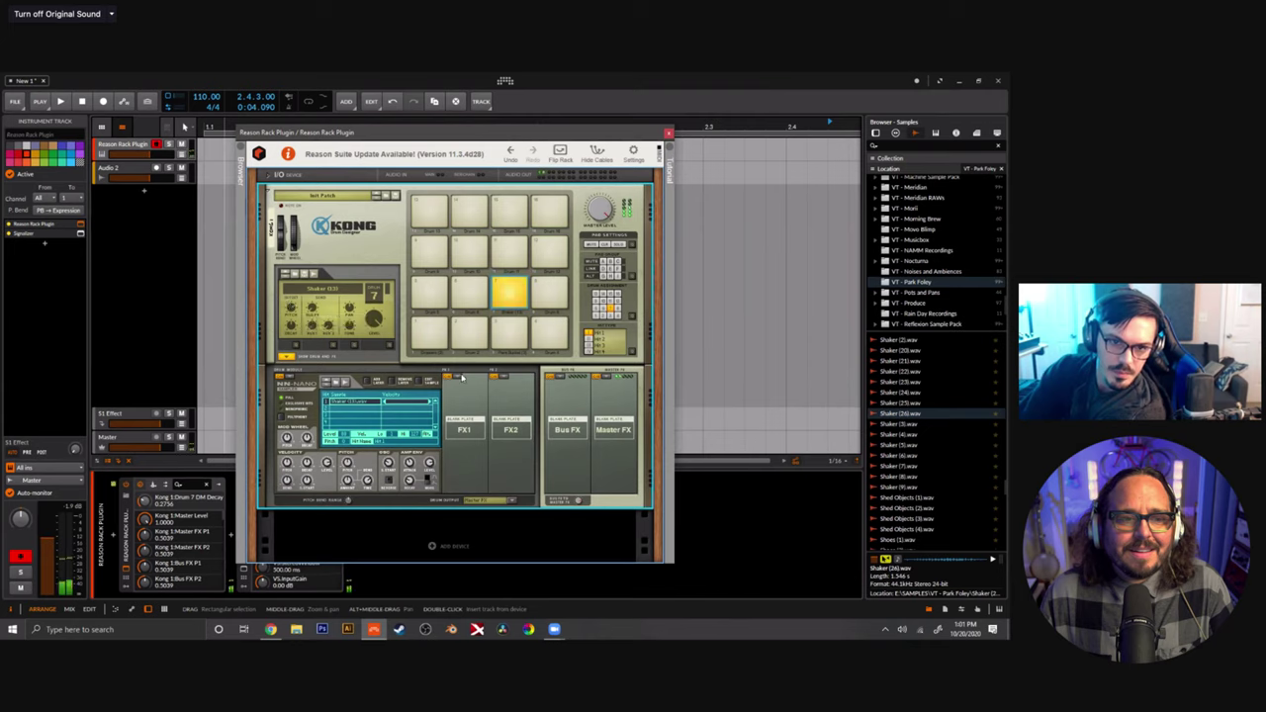
click(488, 425)
click(475, 442)
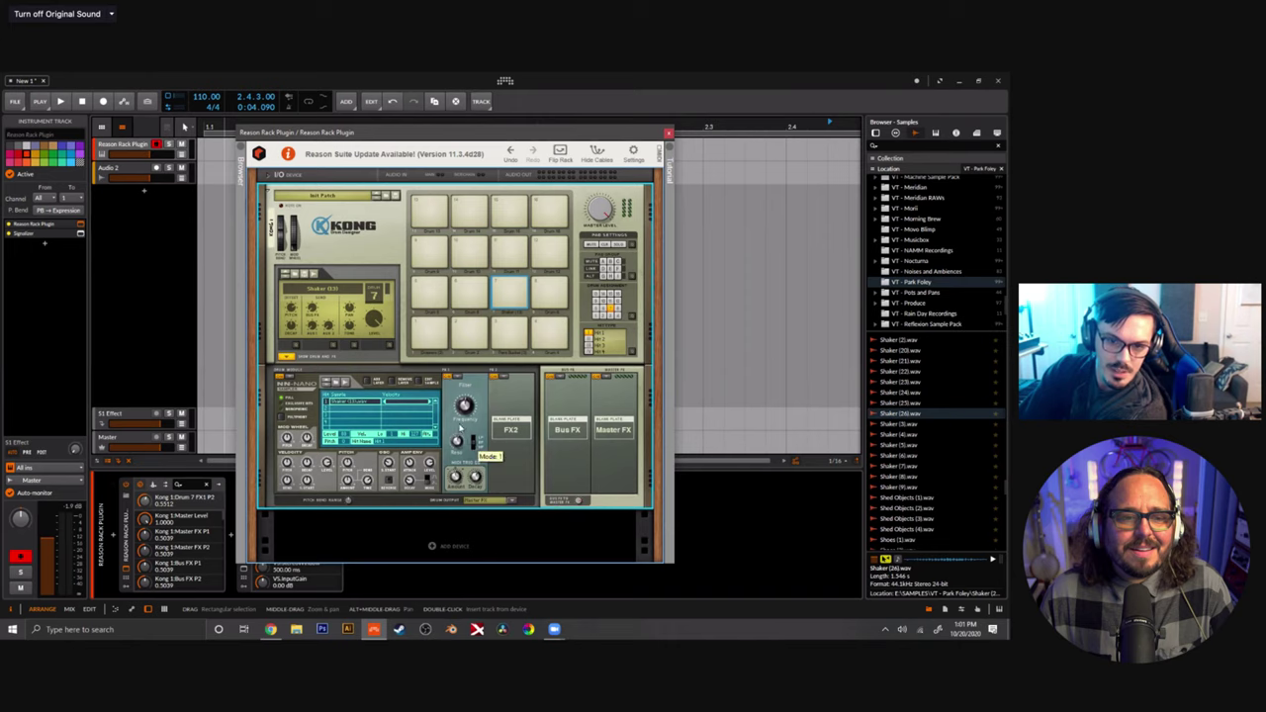
drag(464, 406, 459, 442)
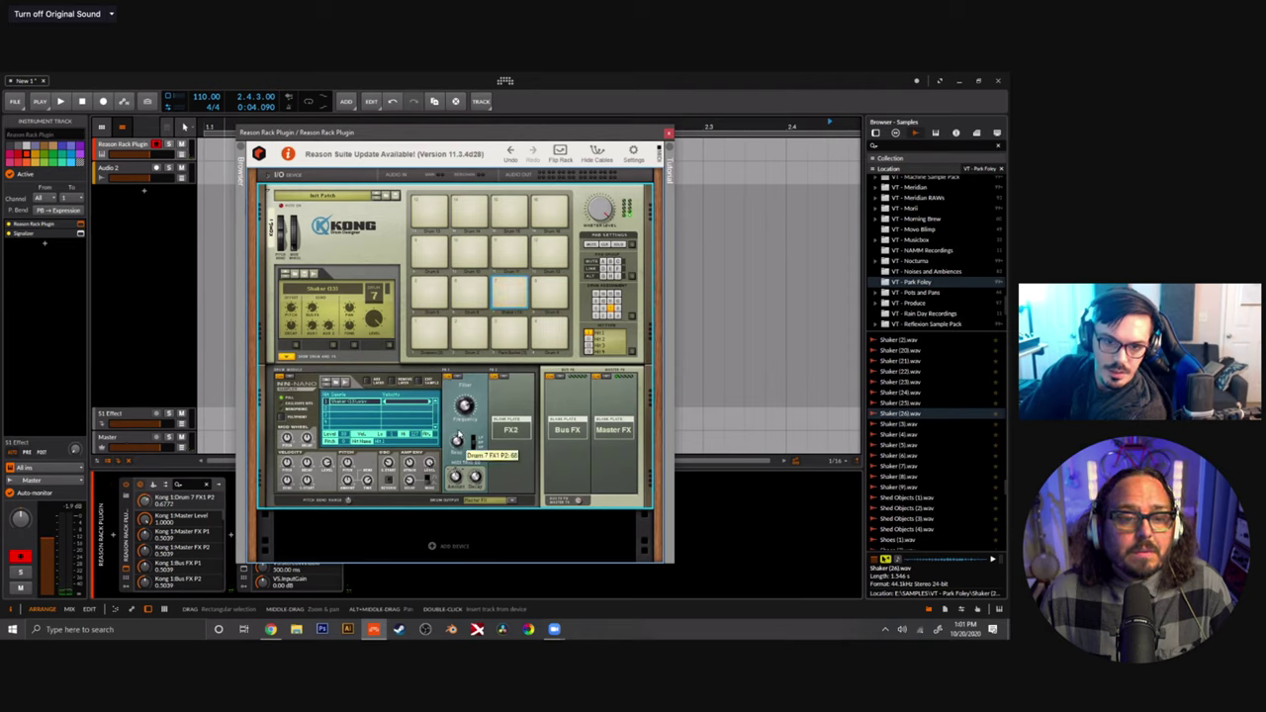
click(465, 407)
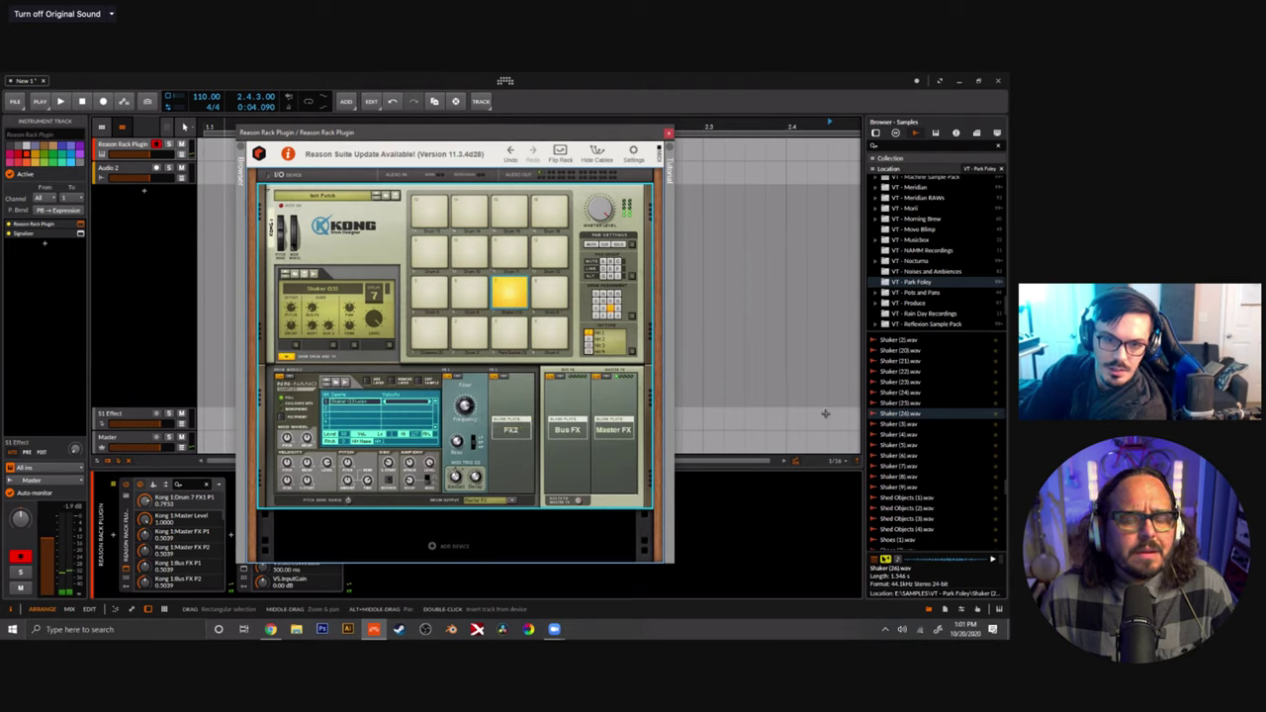
Audition Shaker, Spraycan, Stones and Swingset samples from VT - Park Foley and load Swingset (5).wav onto Kong pad 11.
click(910, 466)
scroll(911, 465, down, 6)
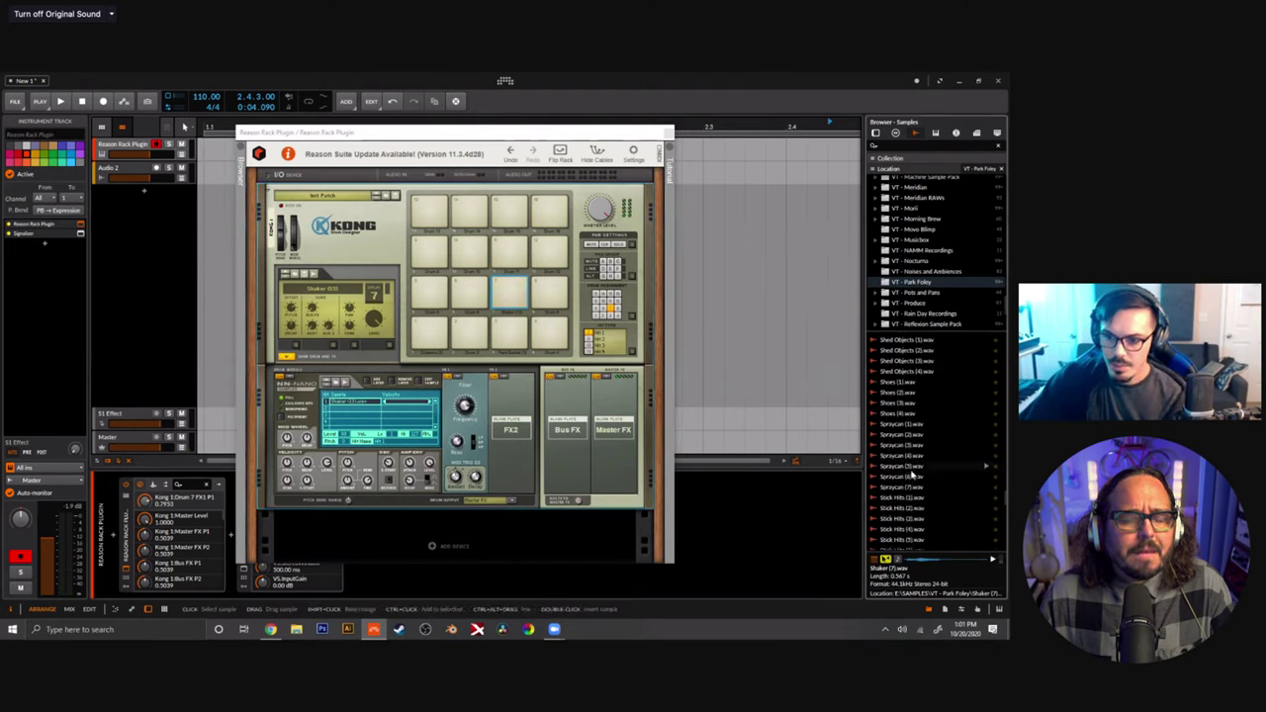
click(912, 434)
click(912, 427)
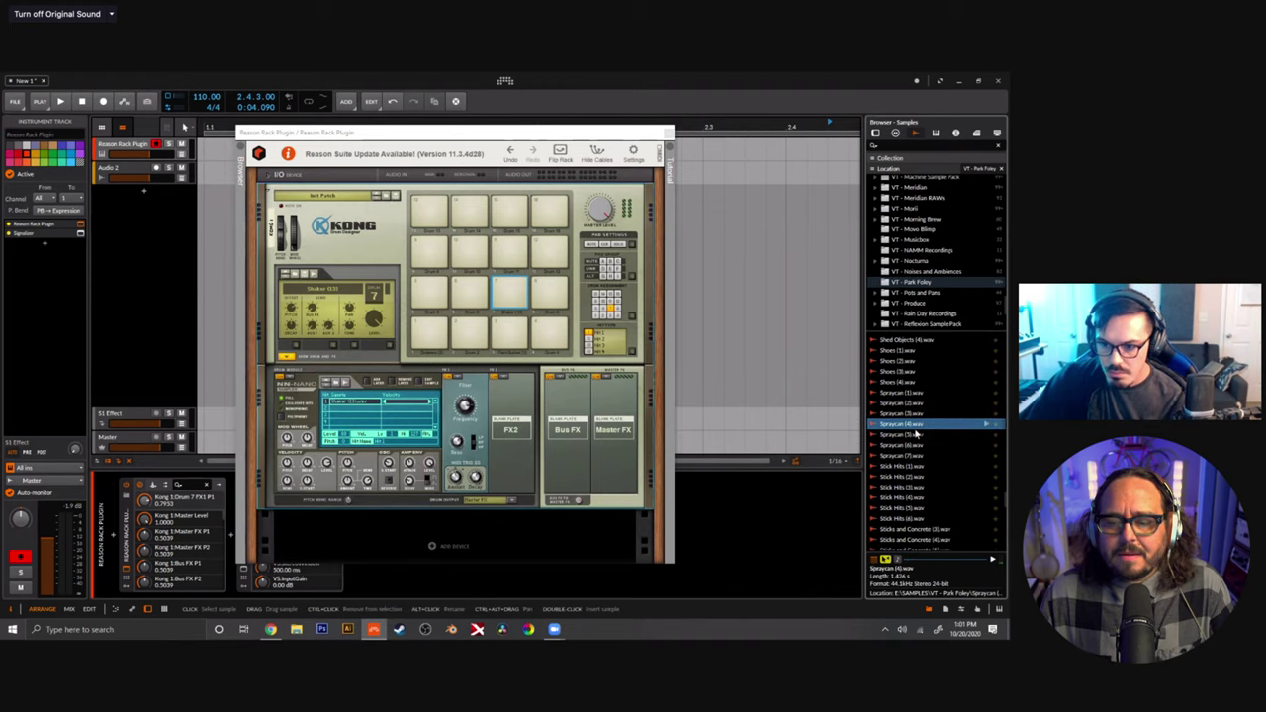
scroll(916, 432, down, 3)
click(920, 435)
scroll(920, 435, down, 3)
click(920, 436)
scroll(920, 437, down, 1)
click(920, 435)
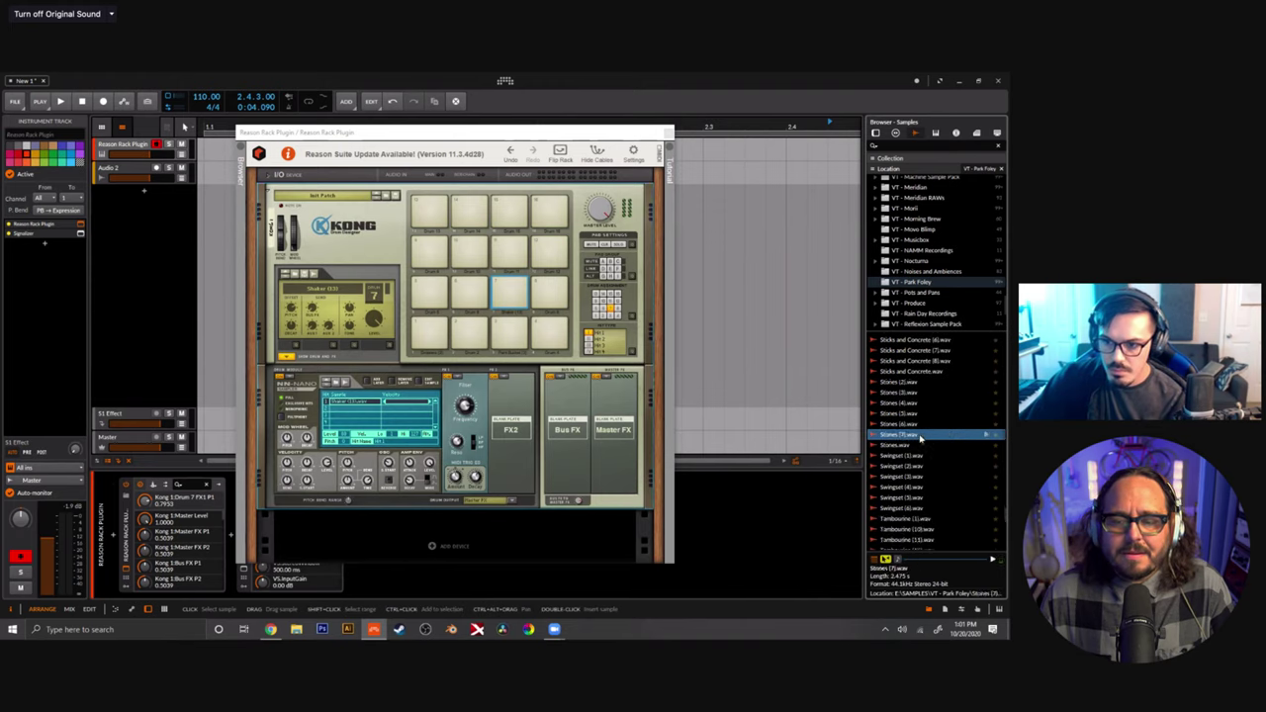
scroll(920, 437, down, 2)
click(921, 435)
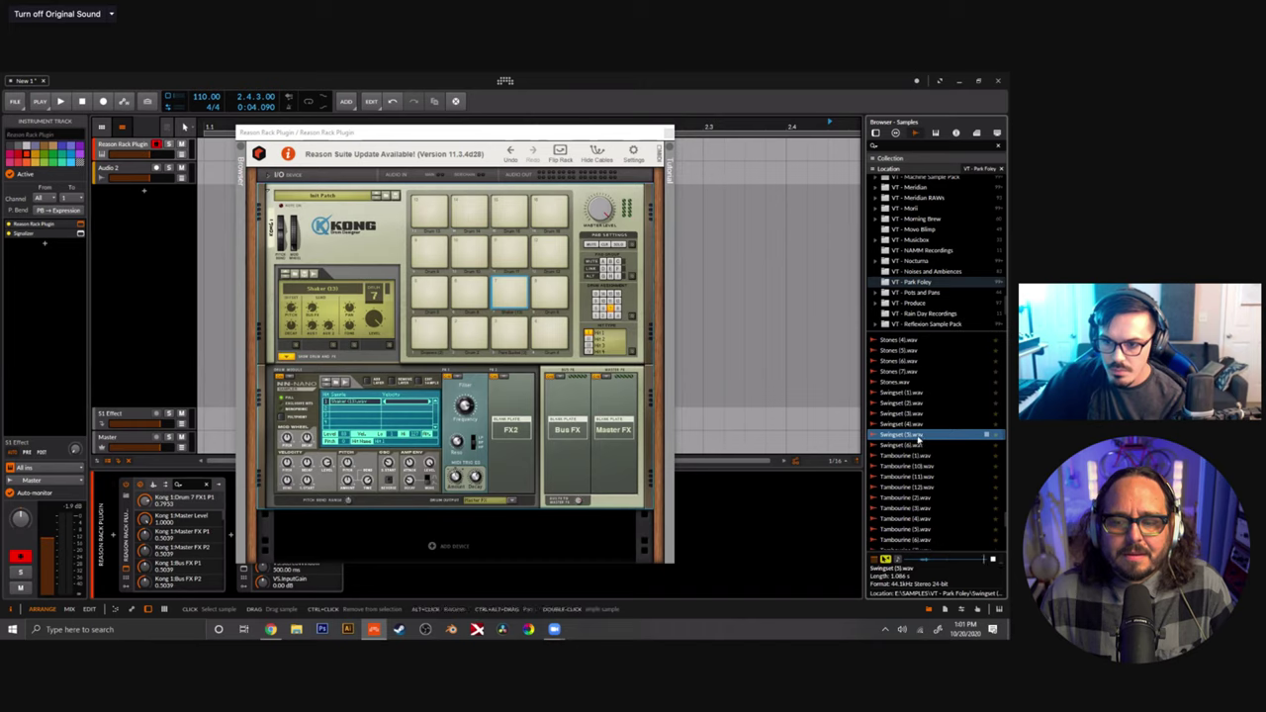
drag(893, 435, 520, 262)
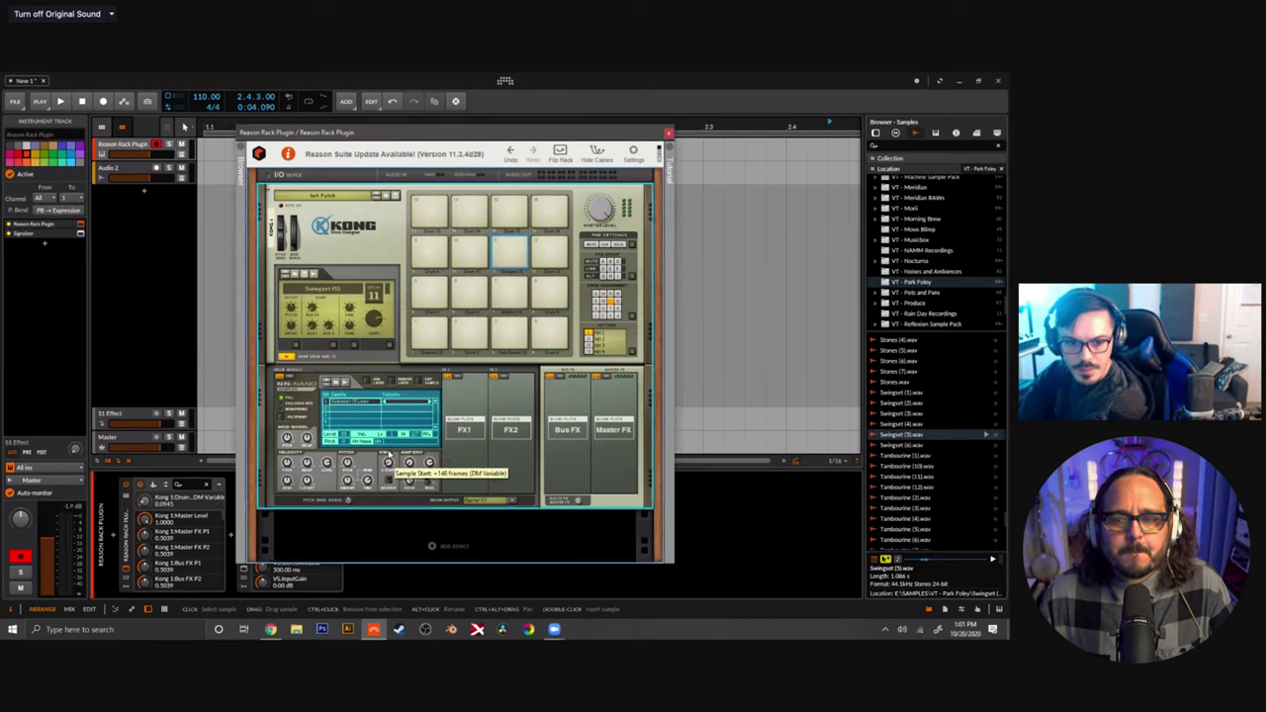
Adjust the Swingset sample's start offset on pad 11 and lower its pitch to about -575 cents.
drag(388, 454, 388, 449)
scroll(389, 453, up, 1)
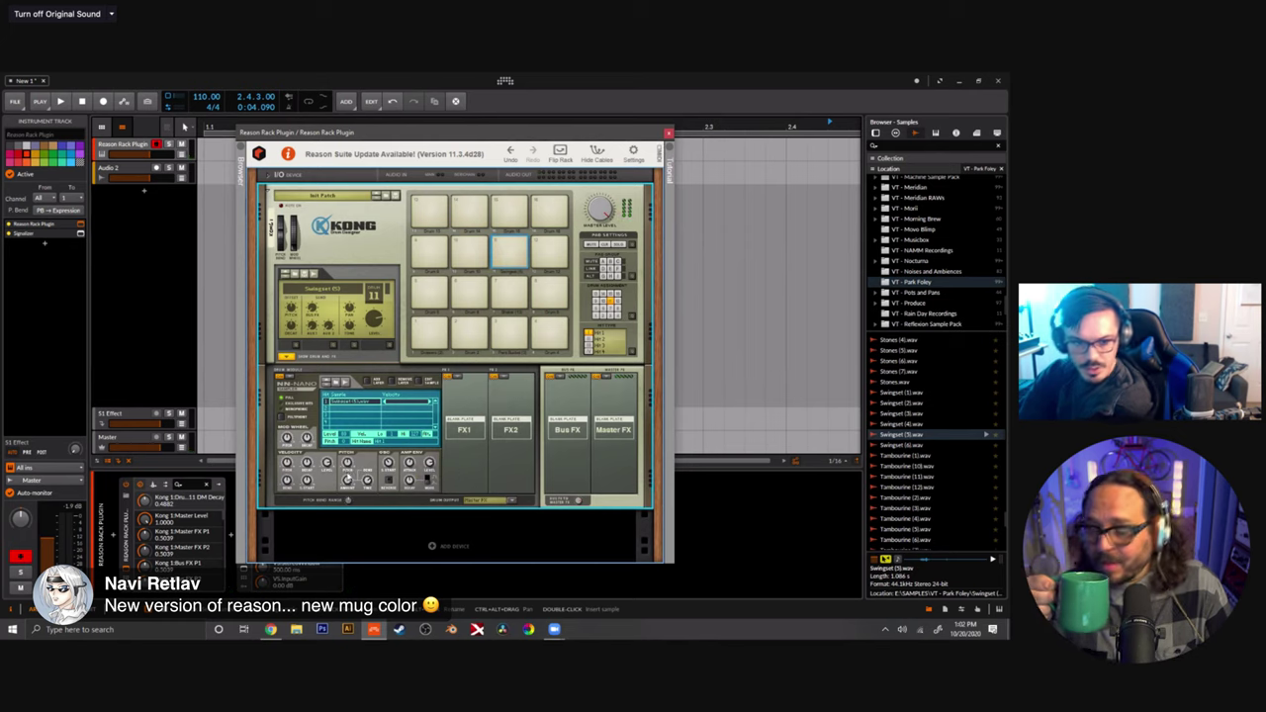
scroll(349, 466, down, 2)
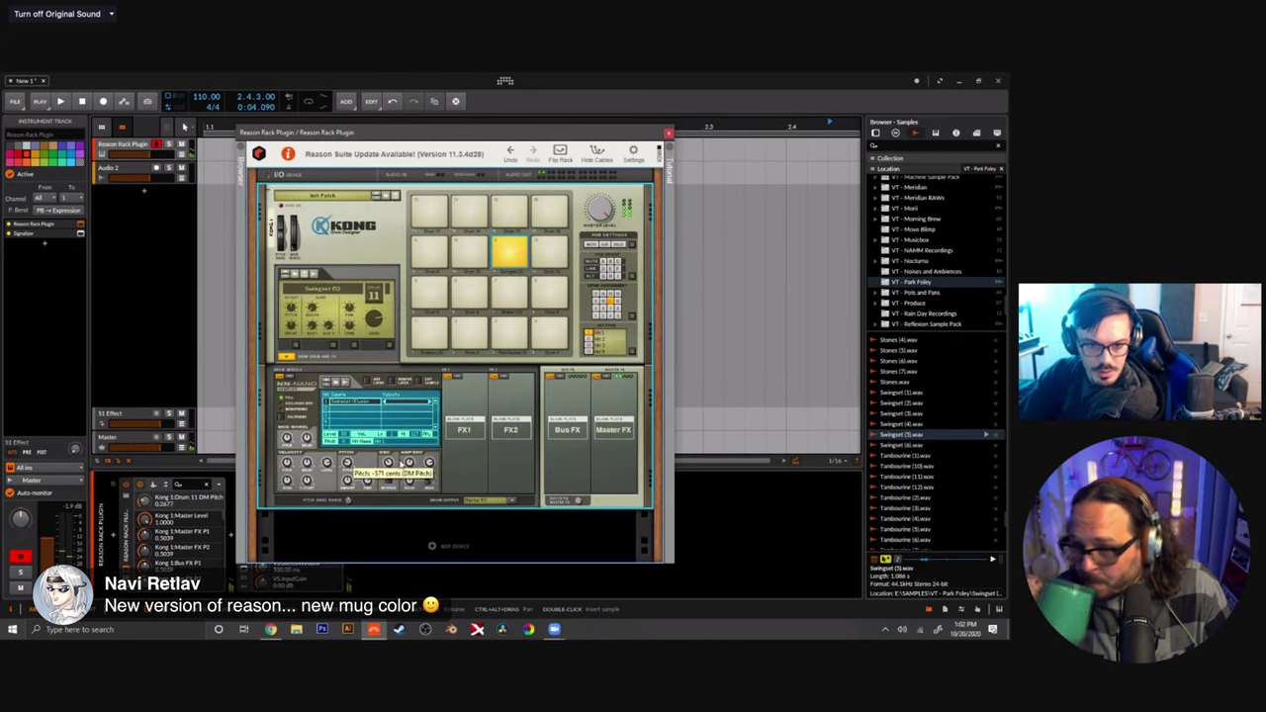
Try Overdrive / Resonator in FX1 on pad 11, replace it with Rattler and adjust the Rattler's settings.
click(500, 447)
click(502, 452)
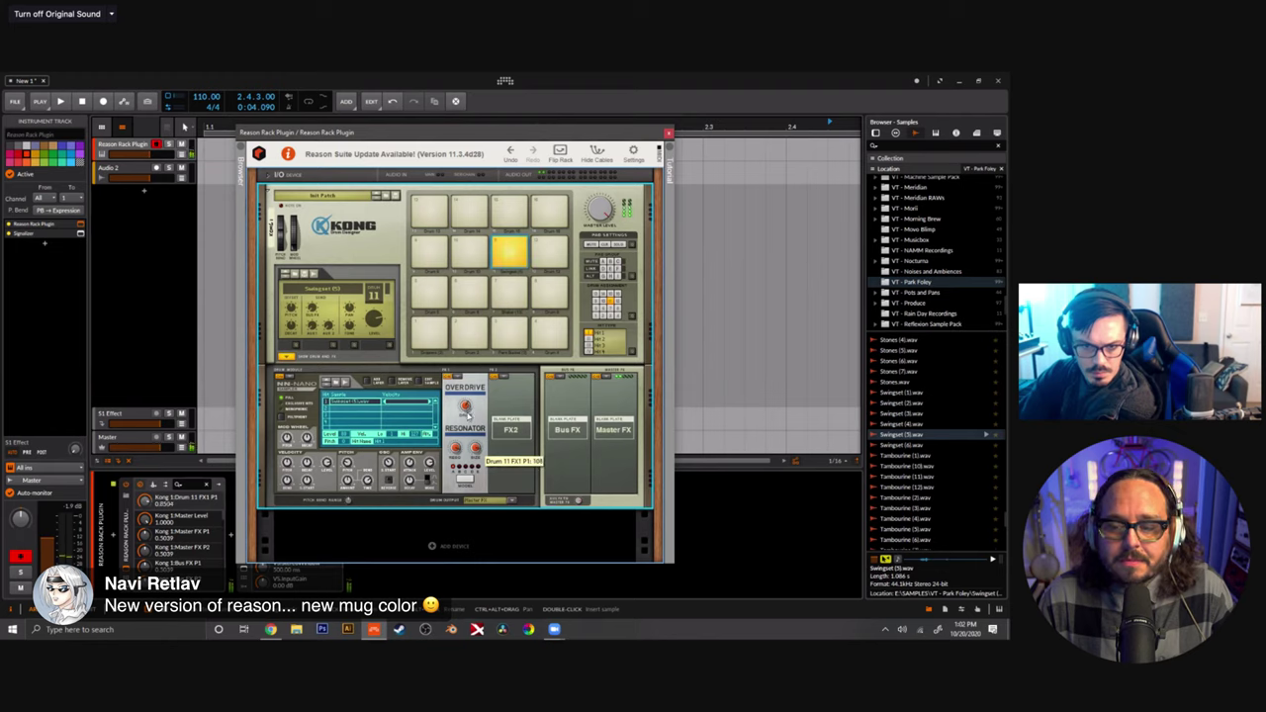
click(463, 381)
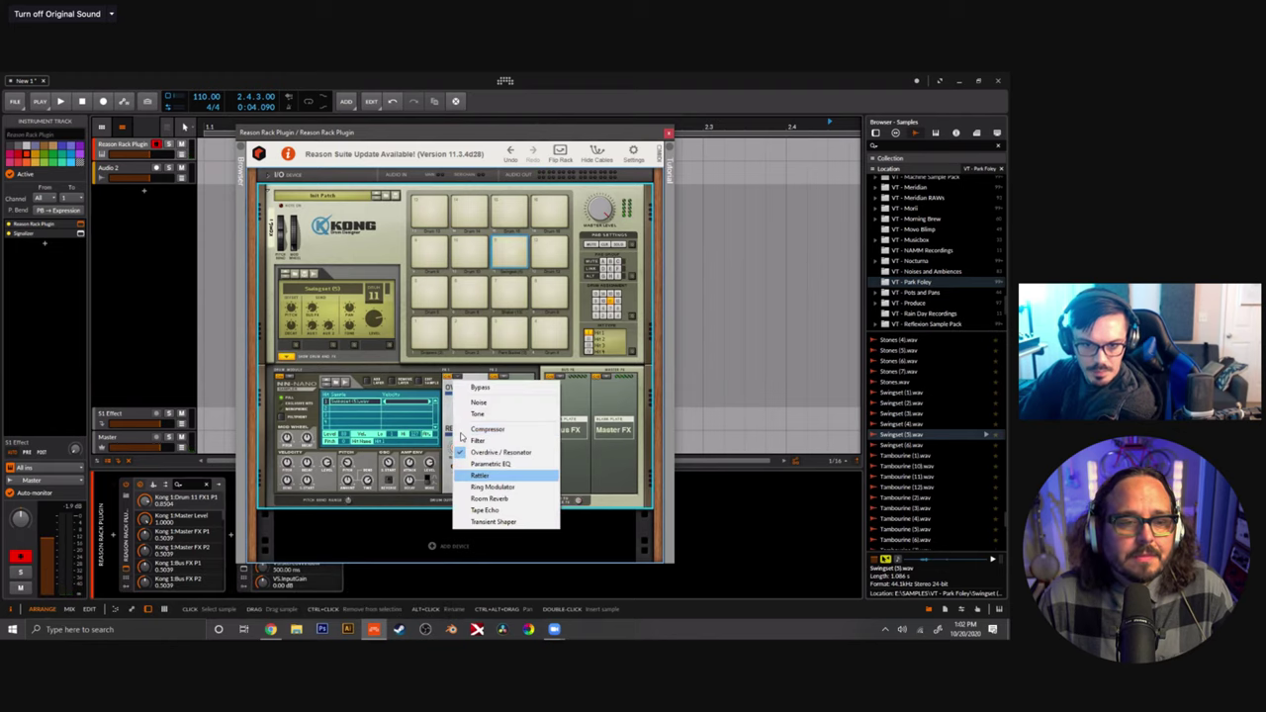
click(480, 475)
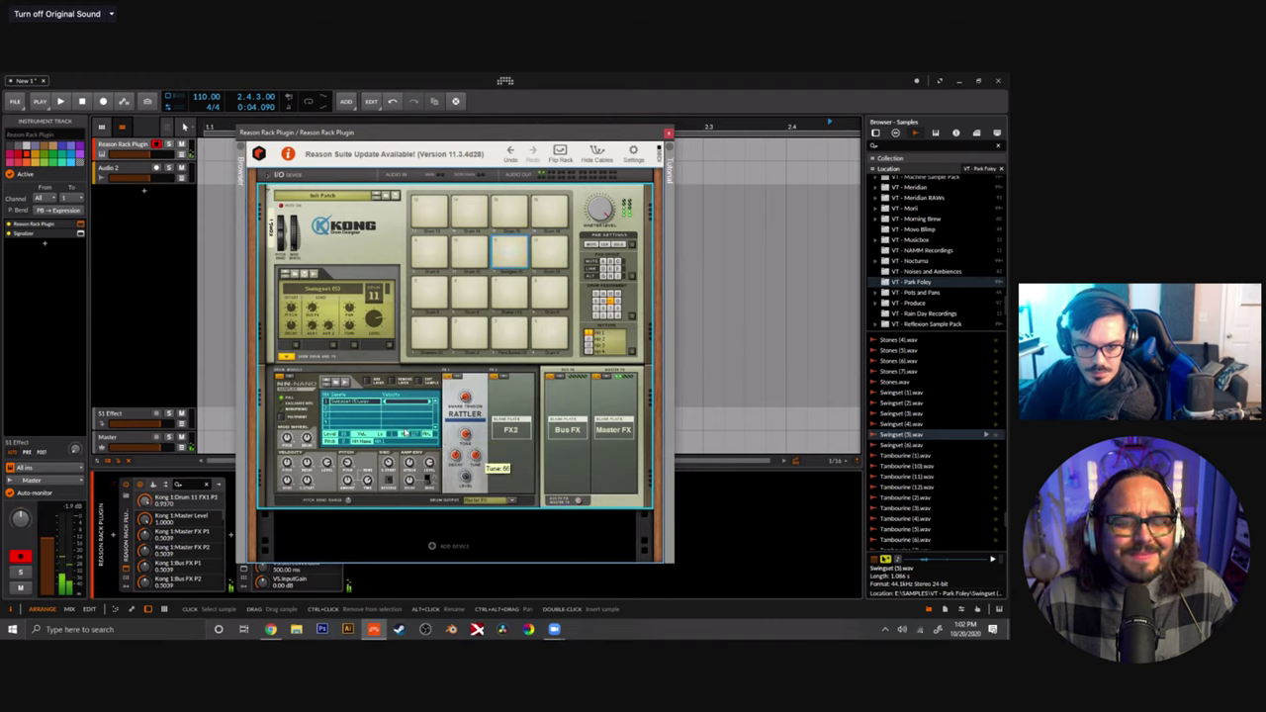
Add a Filter in FX2 on pad 11, adjust the drum's level and set its pitch offset to 71.
right_click(529, 423)
click(520, 438)
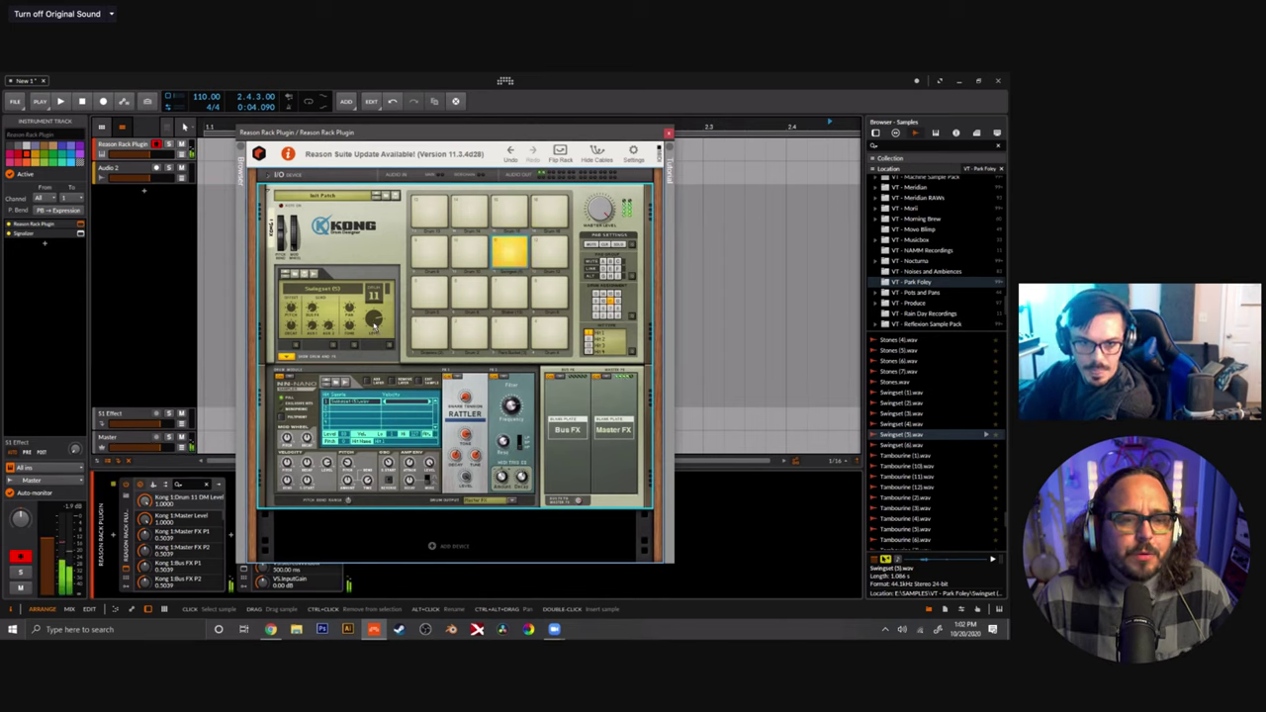
drag(461, 382, 458, 380)
drag(294, 318, 295, 304)
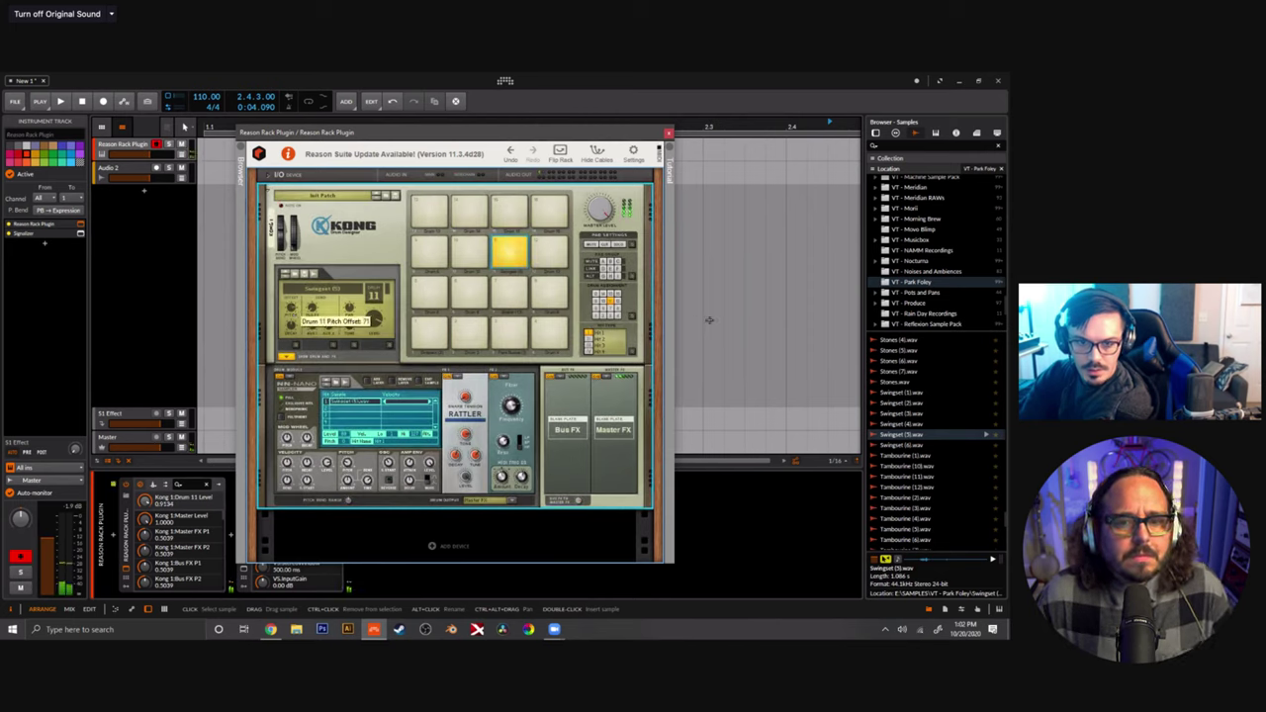
Audition the Tambourine, Thunderstomp and Tin Shed samples in the VT - Park Foley folder.
scroll(926, 418, down, 3)
scroll(926, 418, down, 1)
click(926, 413)
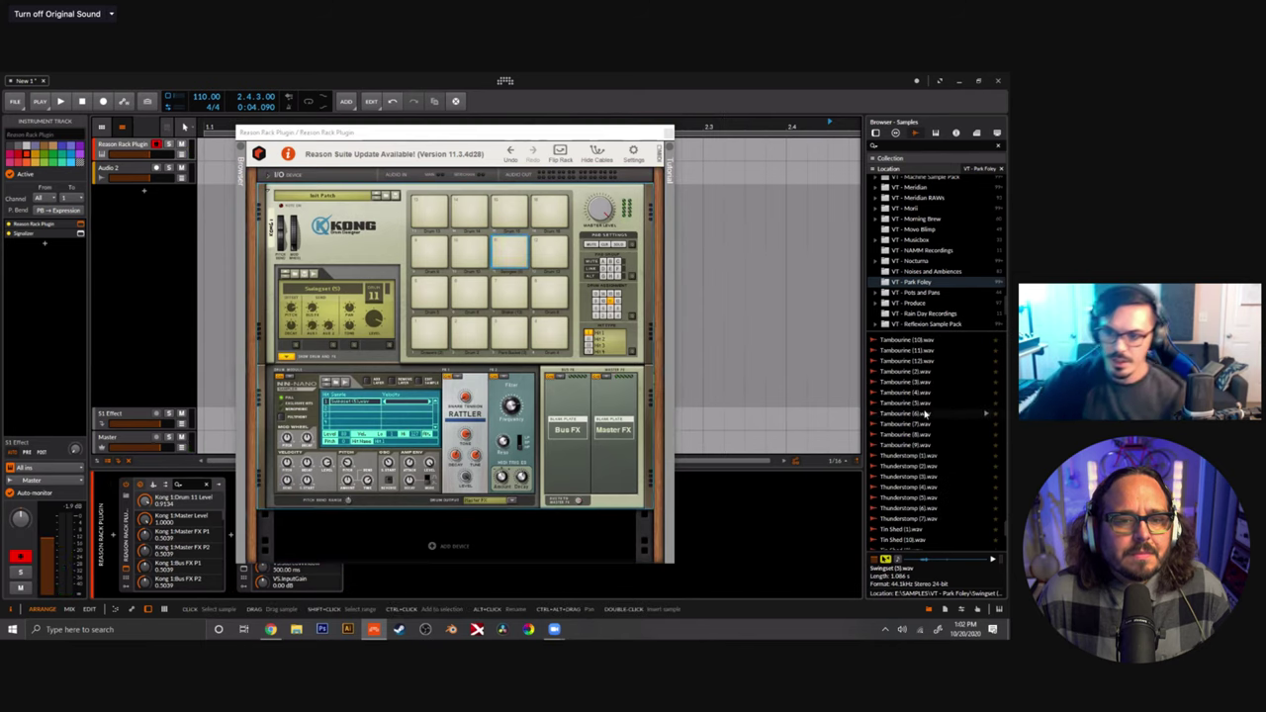
click(924, 403)
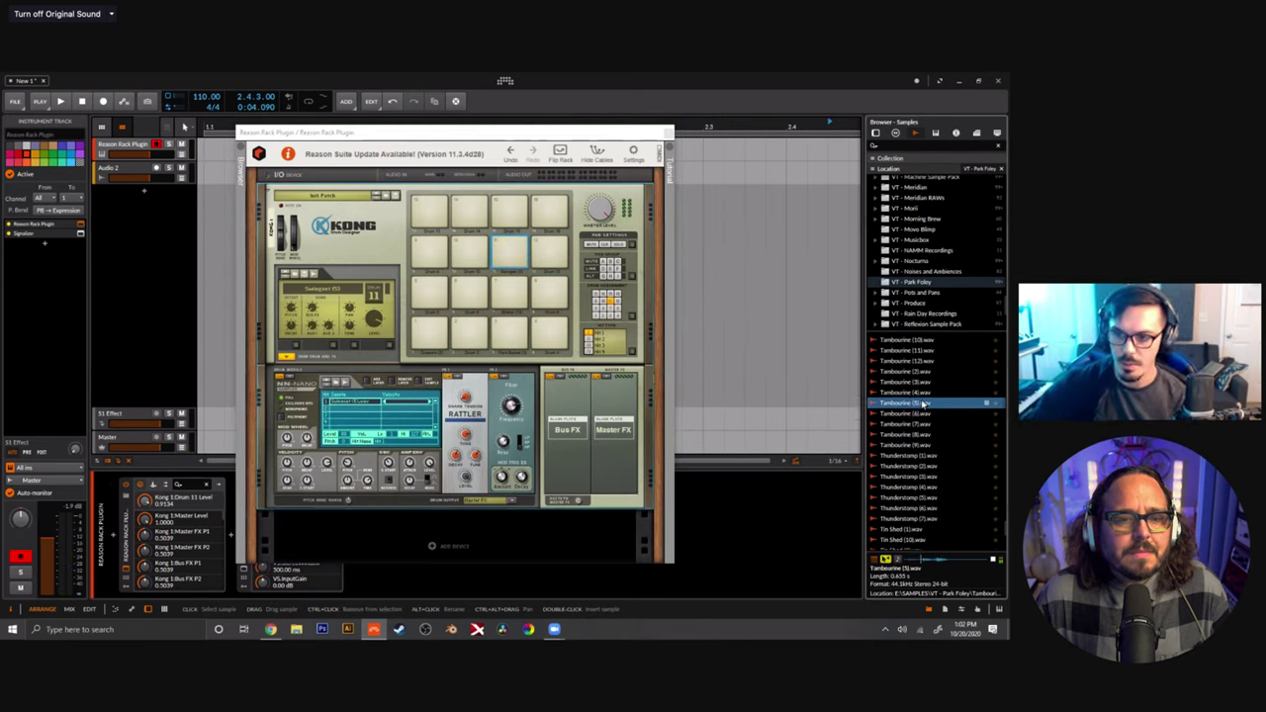
click(920, 382)
click(922, 372)
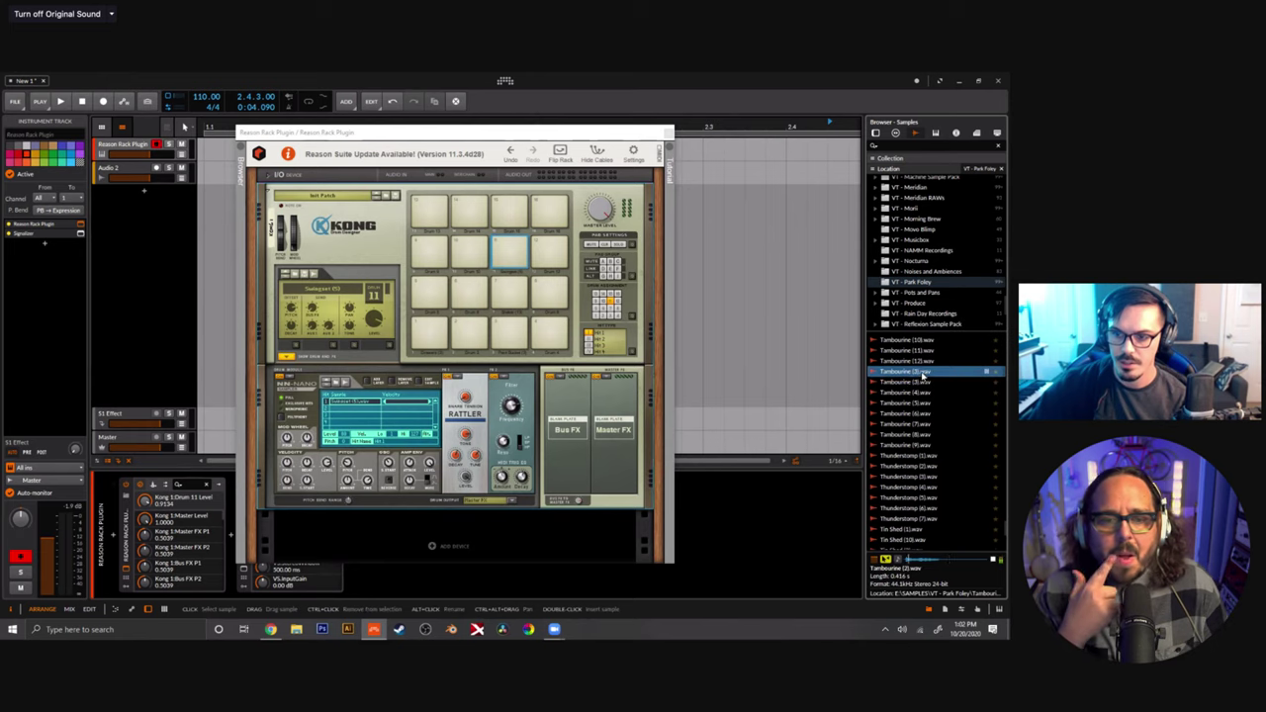
scroll(914, 429, down, 3)
click(915, 427)
scroll(915, 427, down, 2)
click(915, 426)
scroll(917, 432, down, 2)
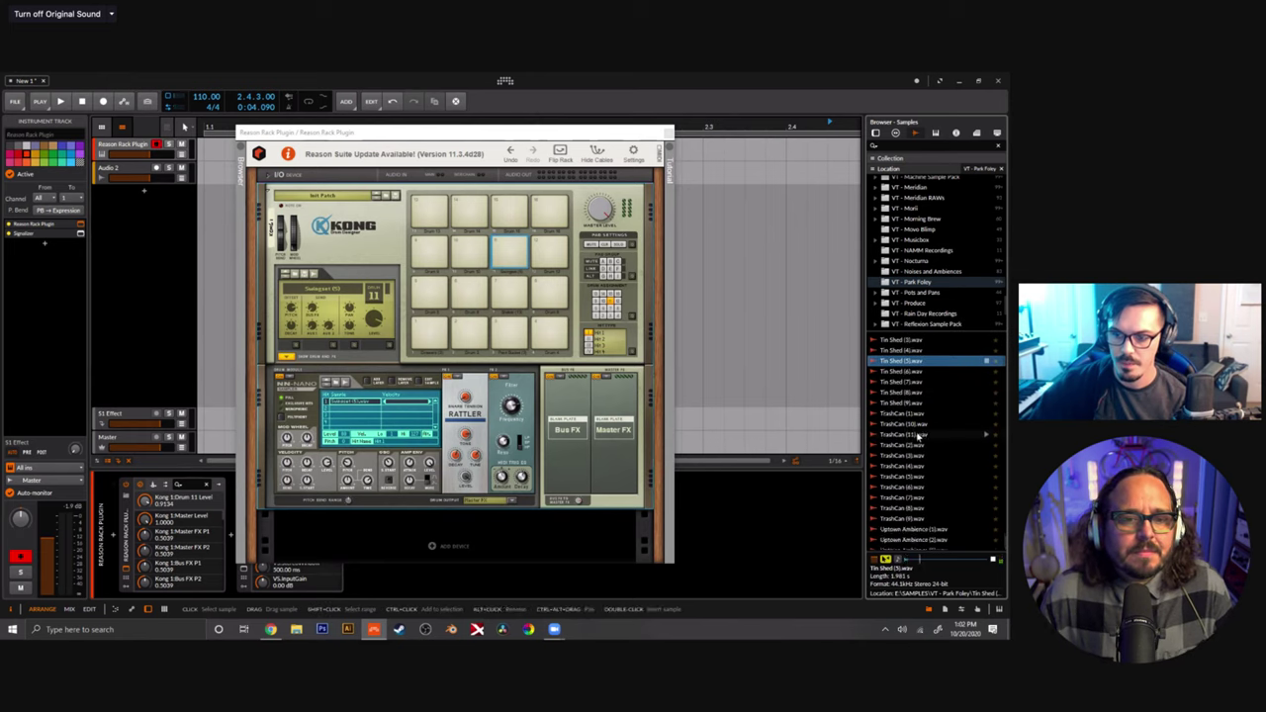
key(Up)
key(Up)
key(Up)
key(Up)
key(Up)
key(Up)
key(Up)
key(Up)
key(Up)
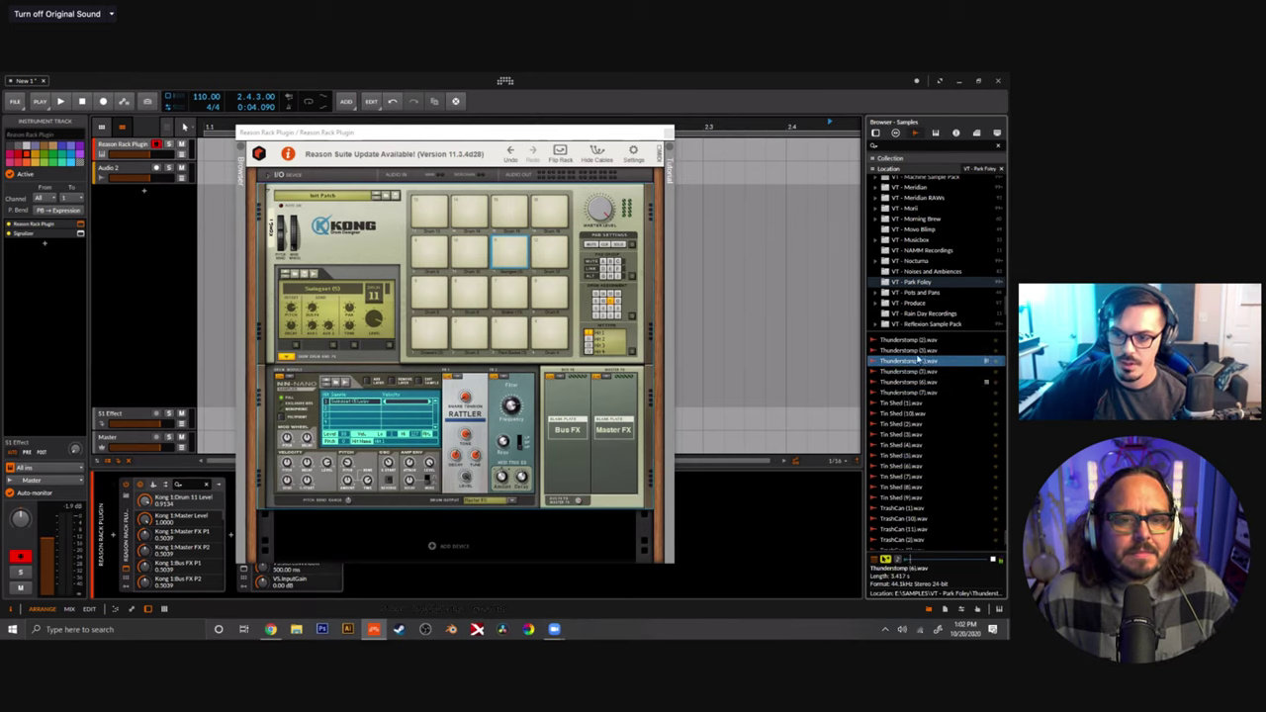
Load the Tin Shed (9).wav sample onto Kong pad 9.
scroll(916, 435, down, 2)
click(906, 436)
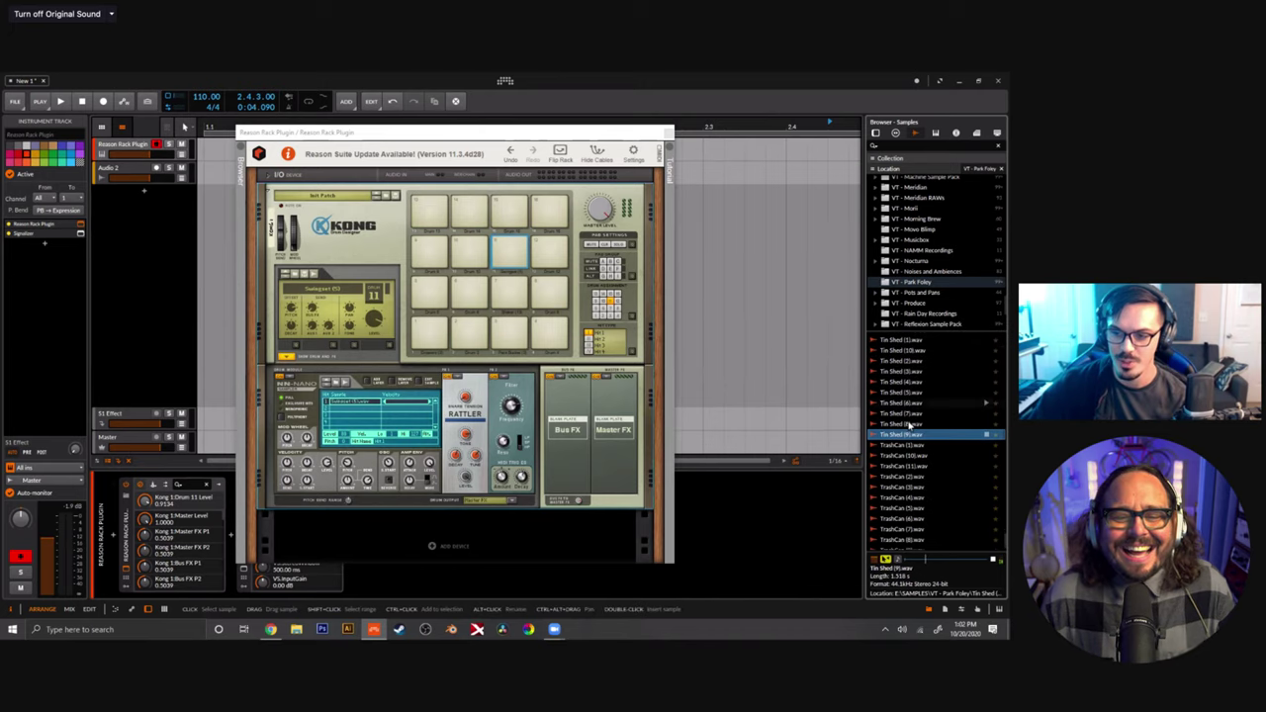
drag(906, 436, 425, 259)
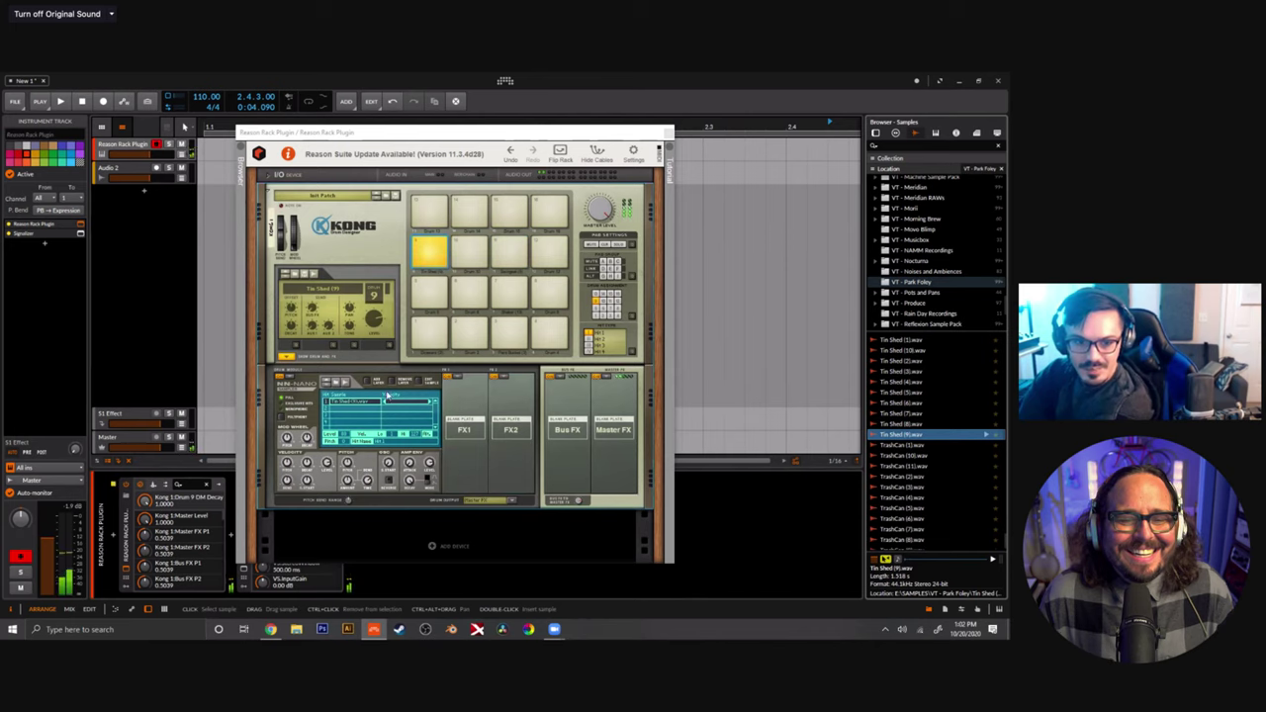
Add a Filter in FX1 on pad 9 and adjust the Tin Shed sample's start and decay.
right_click(461, 384)
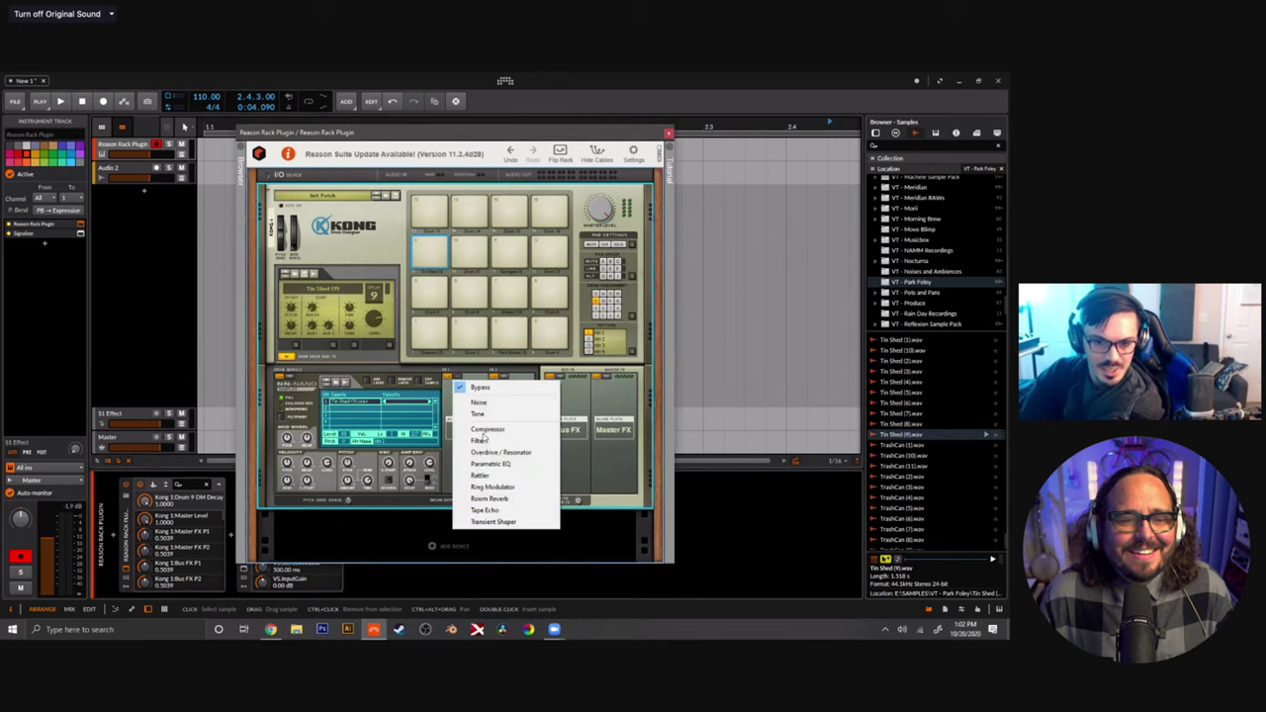
click(473, 442)
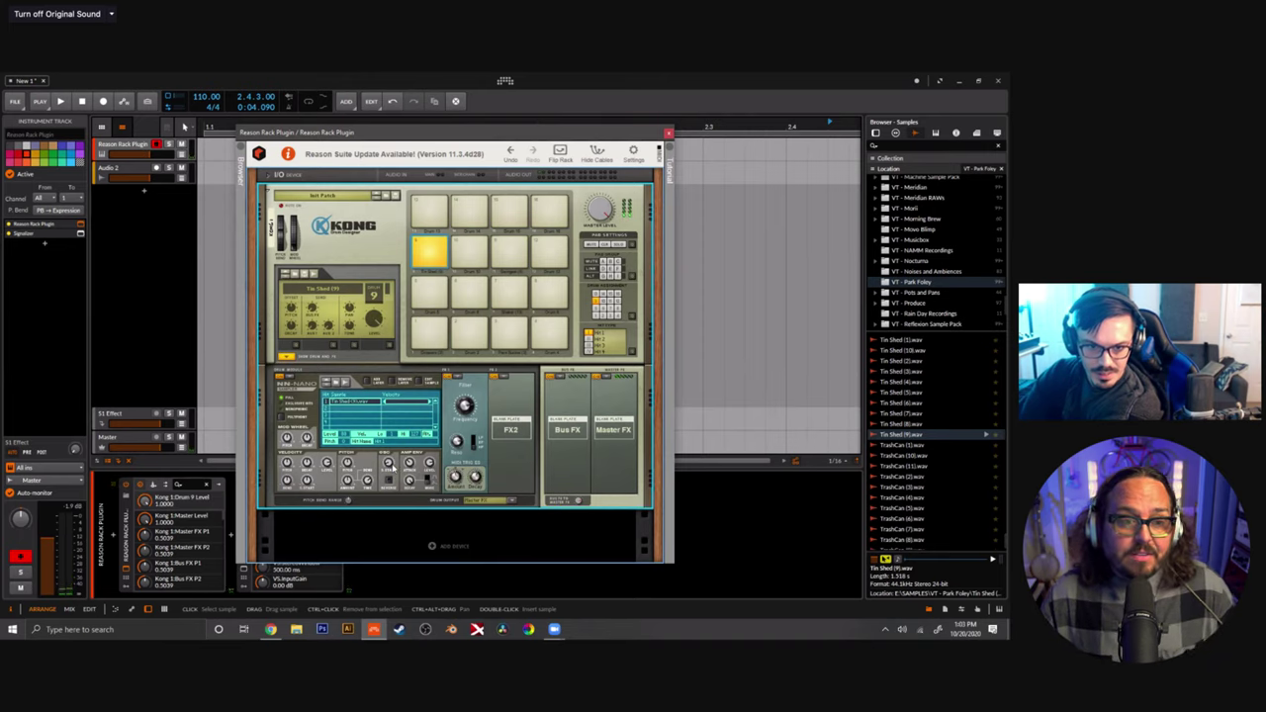
drag(391, 467, 393, 465)
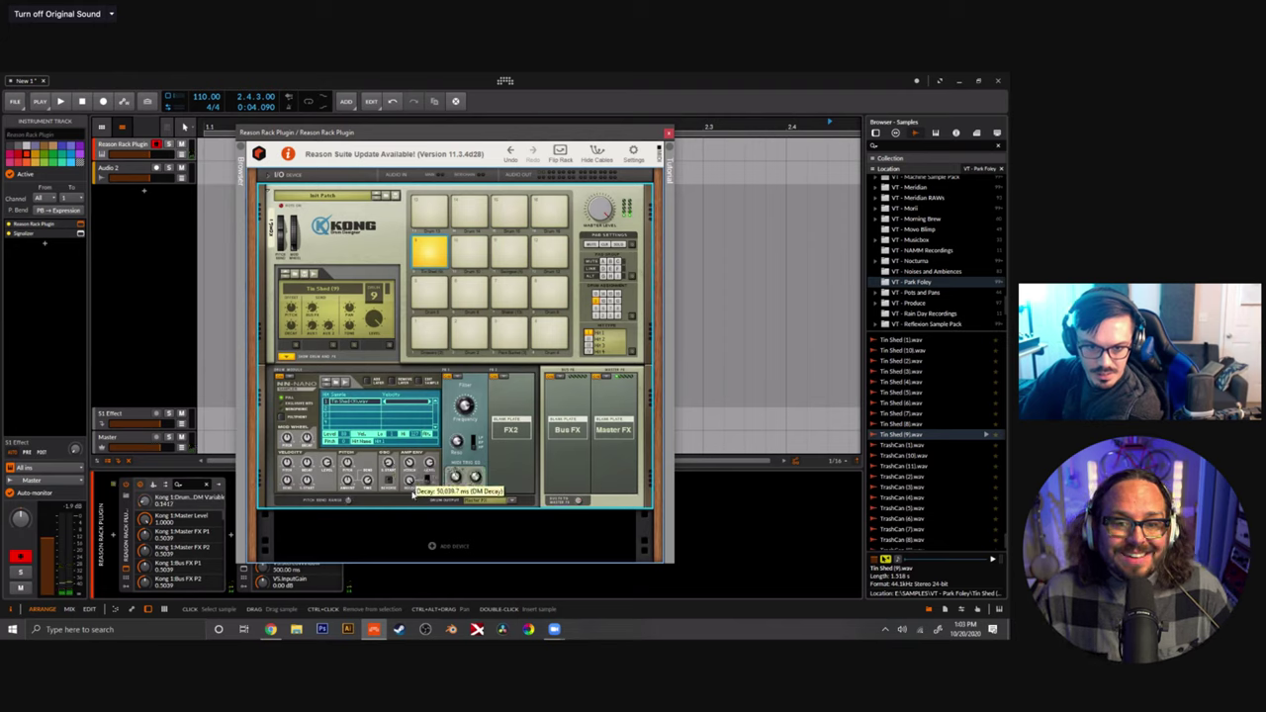
Try the Tone module in FX2 on pad 9 and replace it with a Compressor, adjusting its settings.
click(511, 394)
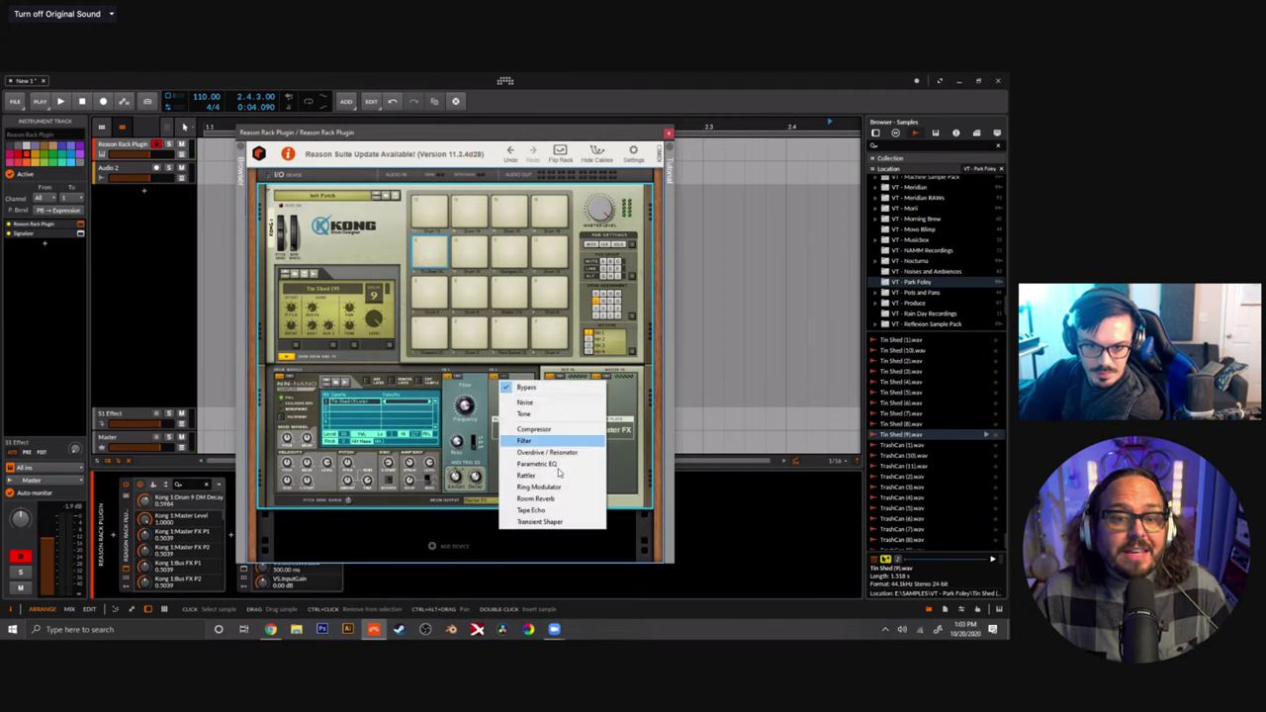
click(530, 414)
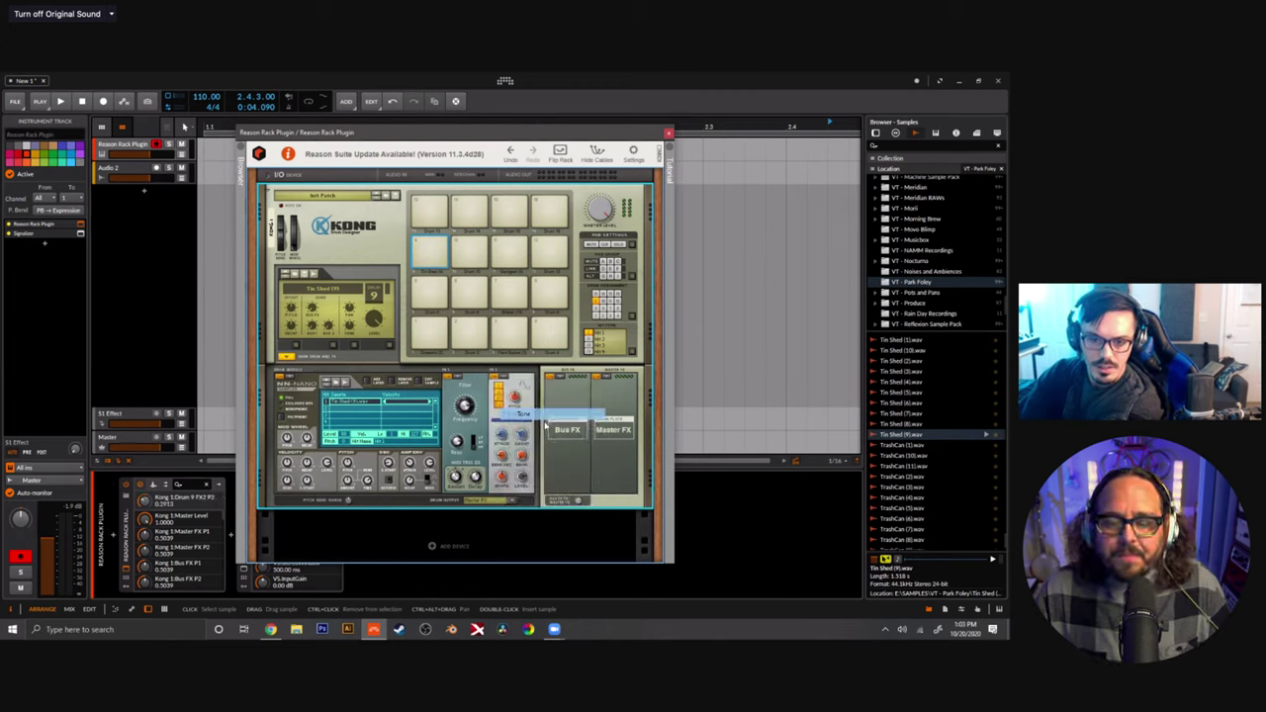
click(506, 381)
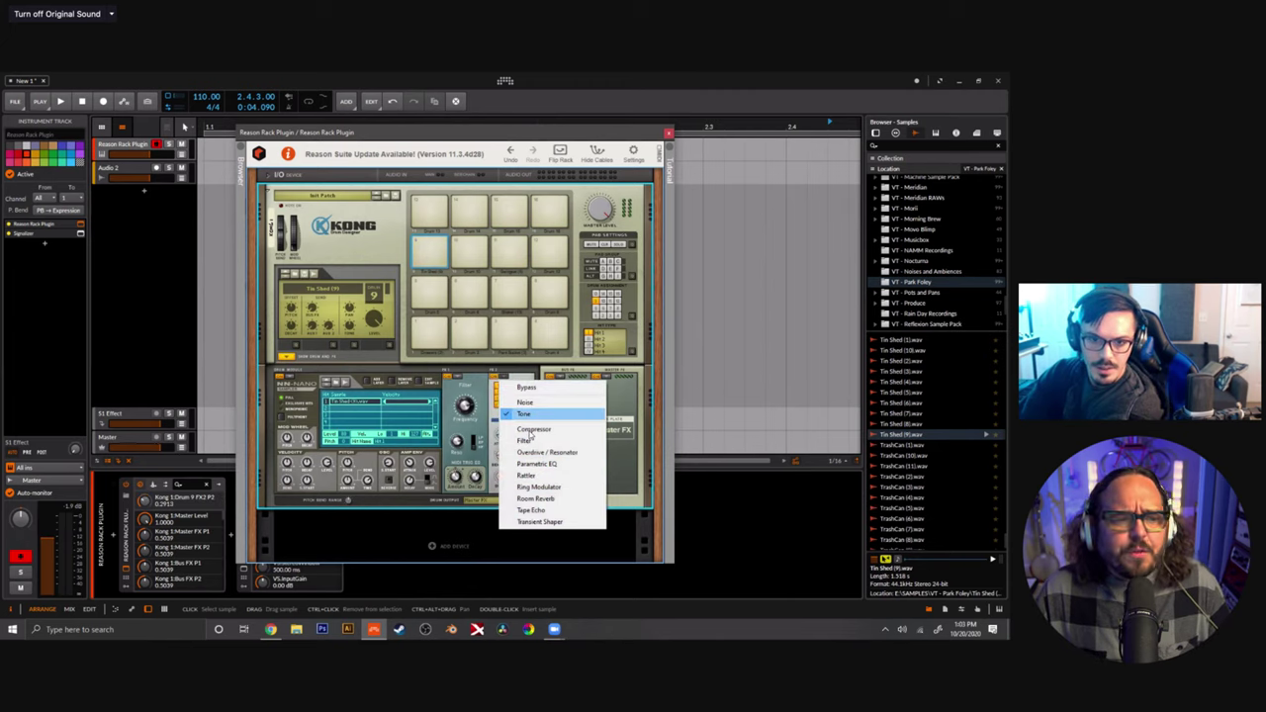
click(527, 429)
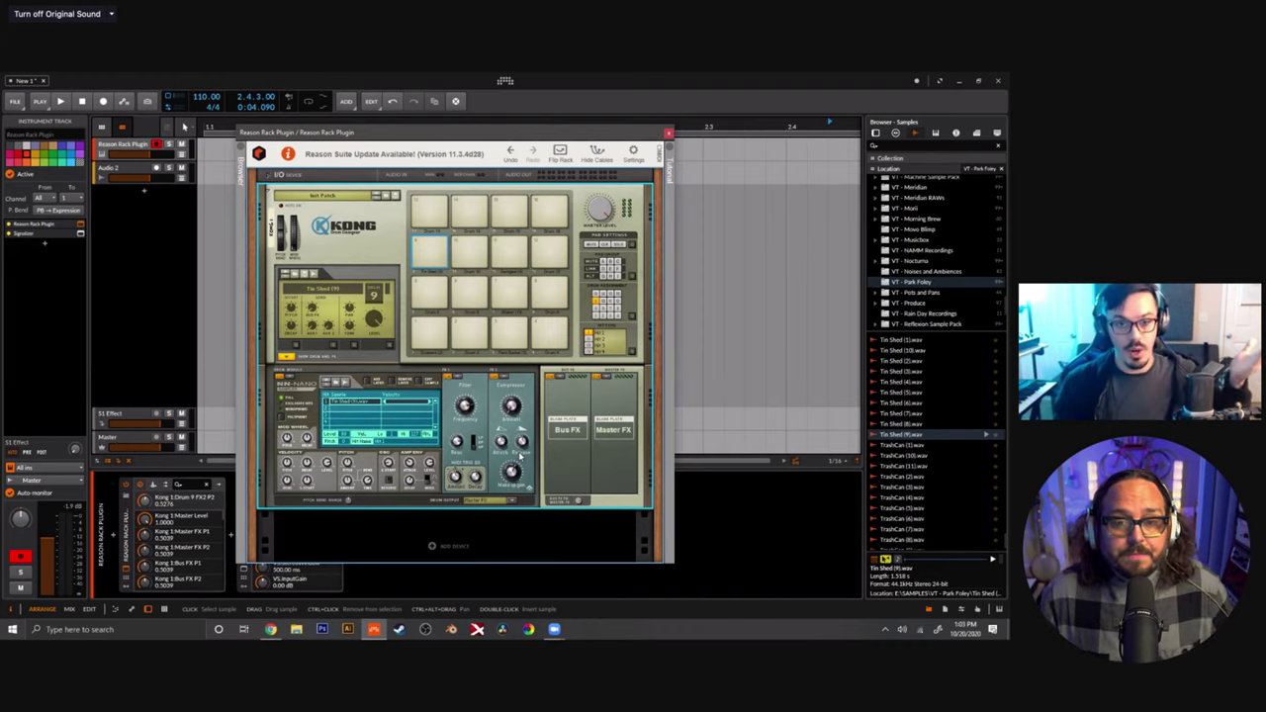
Look over the Kong Patches folder in the rack's browser and close the browser.
click(242, 150)
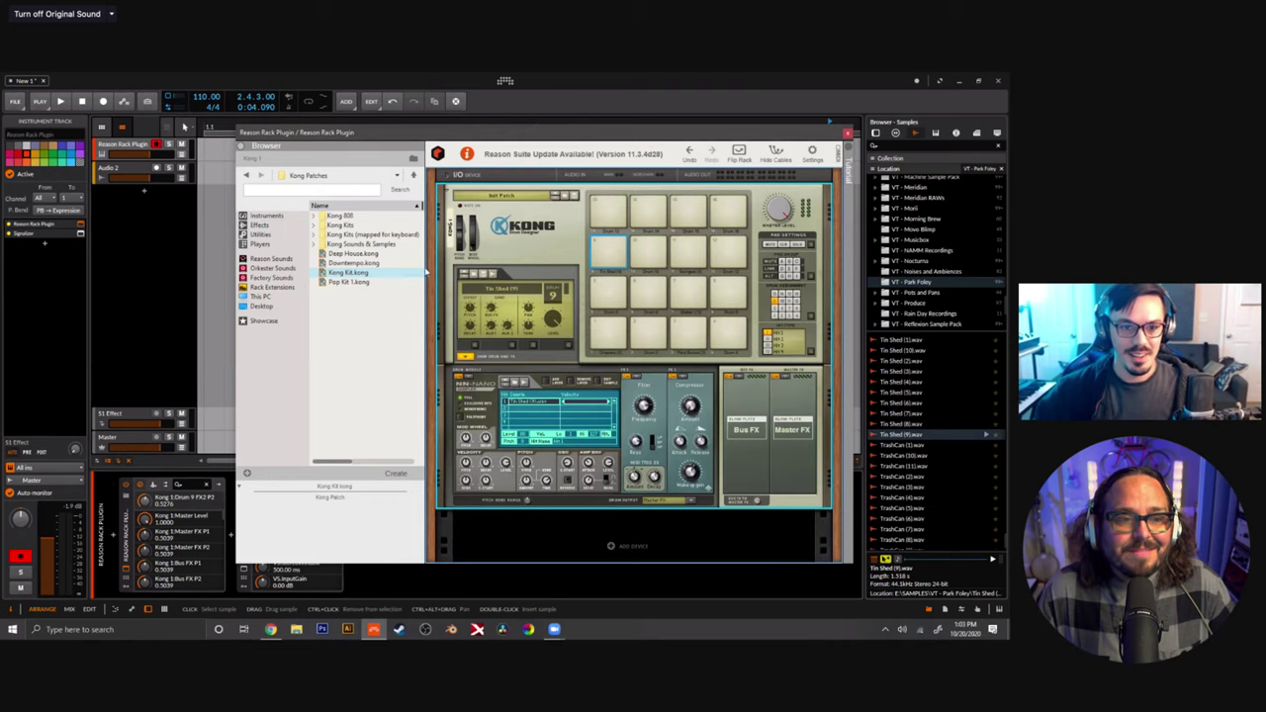
key(F3)
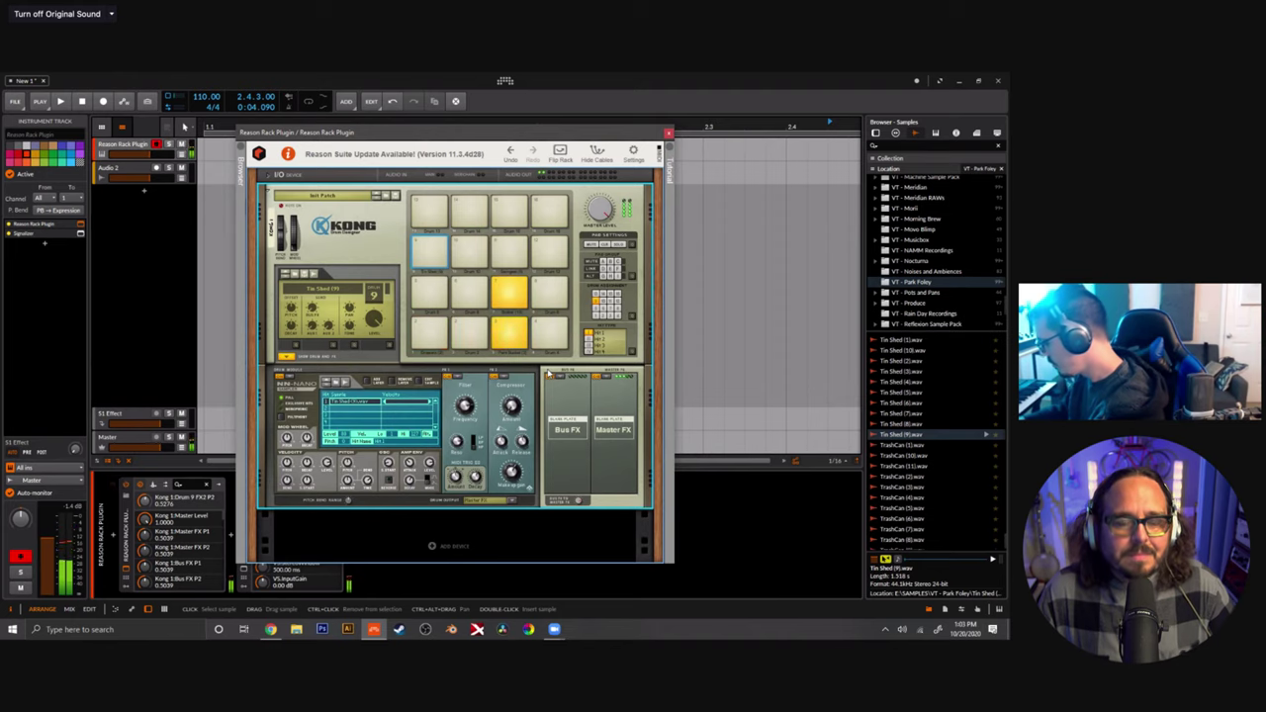
Set the sample decay on Kong pad 1 to about 0.46 and open the rack's browser.
click(440, 338)
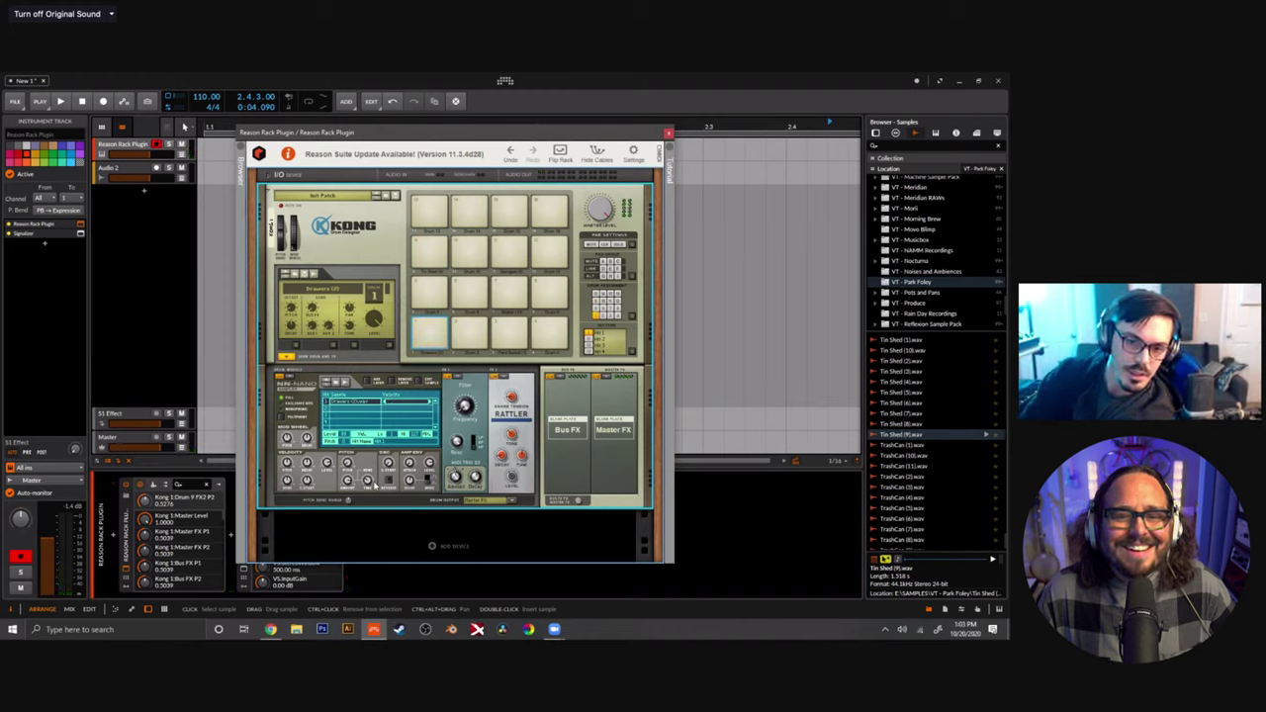
drag(410, 482, 417, 447)
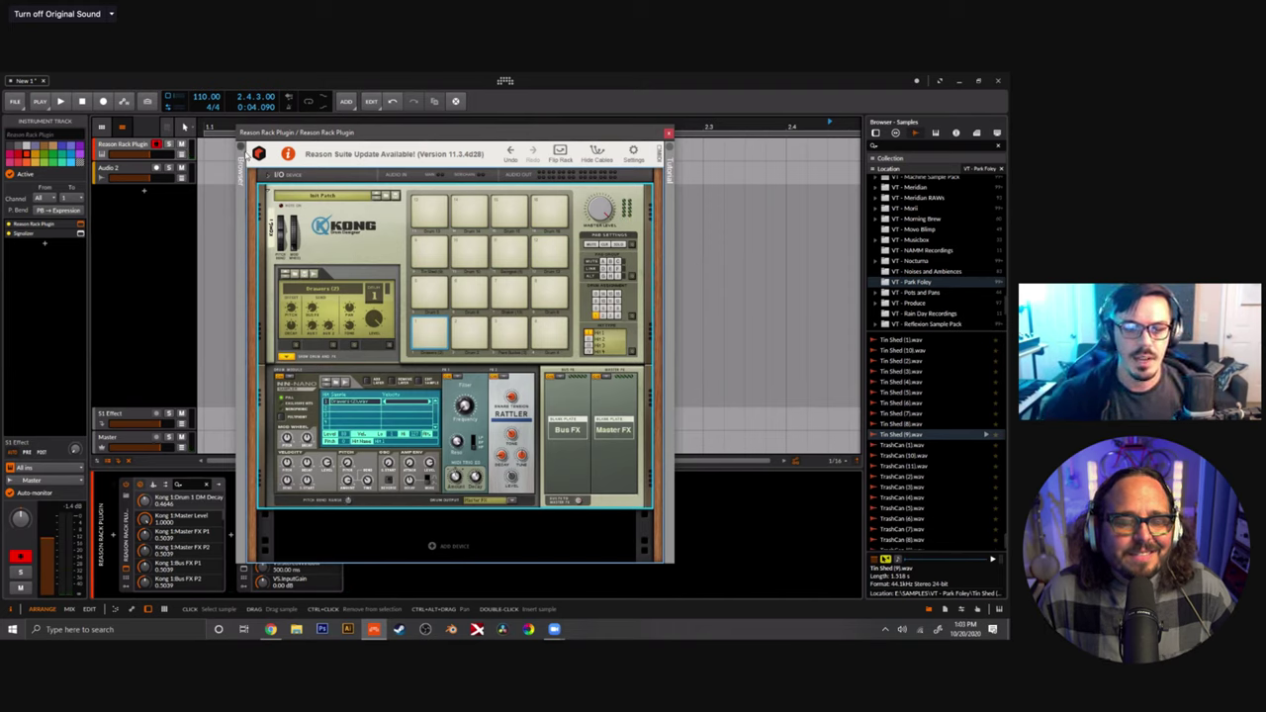
click(241, 156)
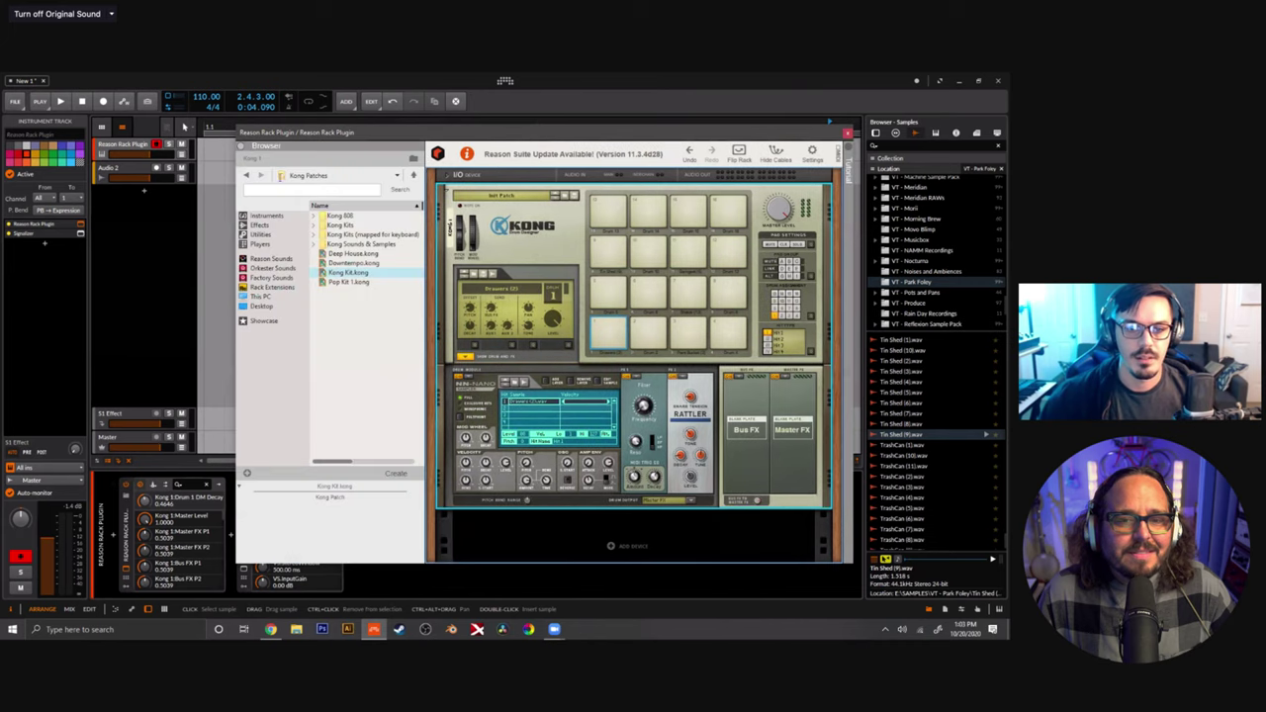
Add a Europa Shapeshifting Synthesizer below Kong and reset it to its default patch.
click(273, 227)
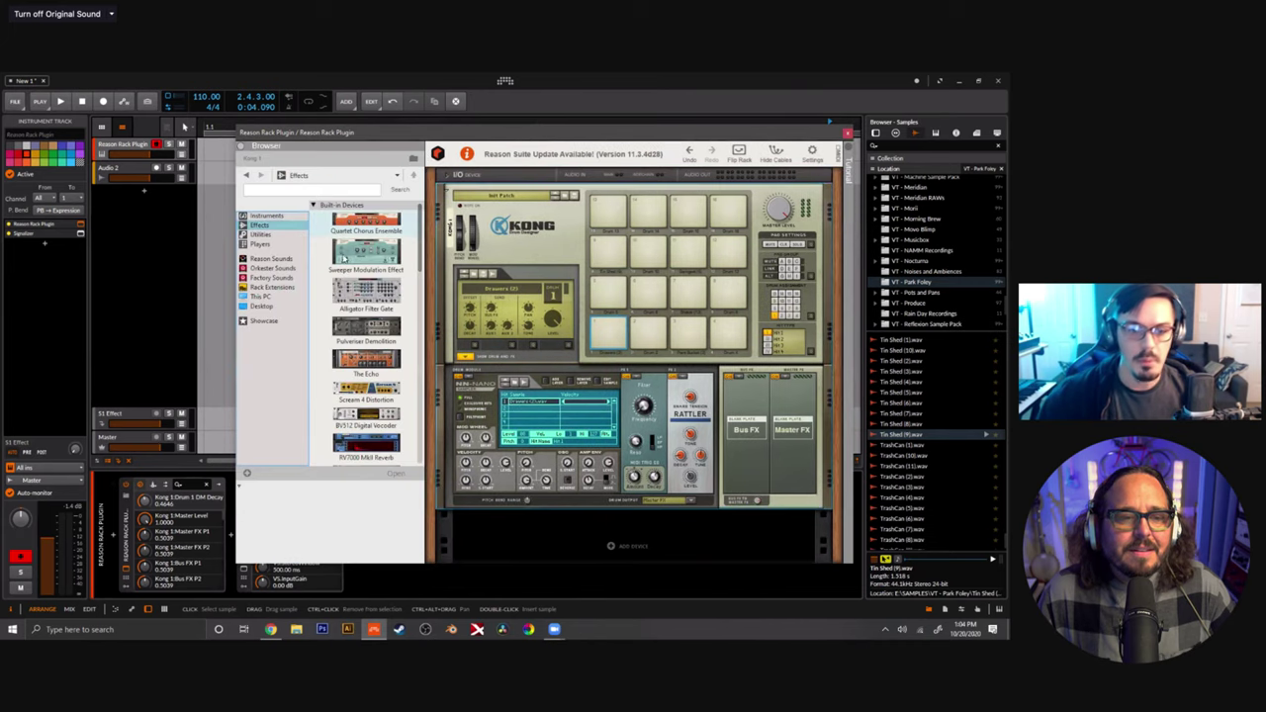
scroll(363, 294, down, 2)
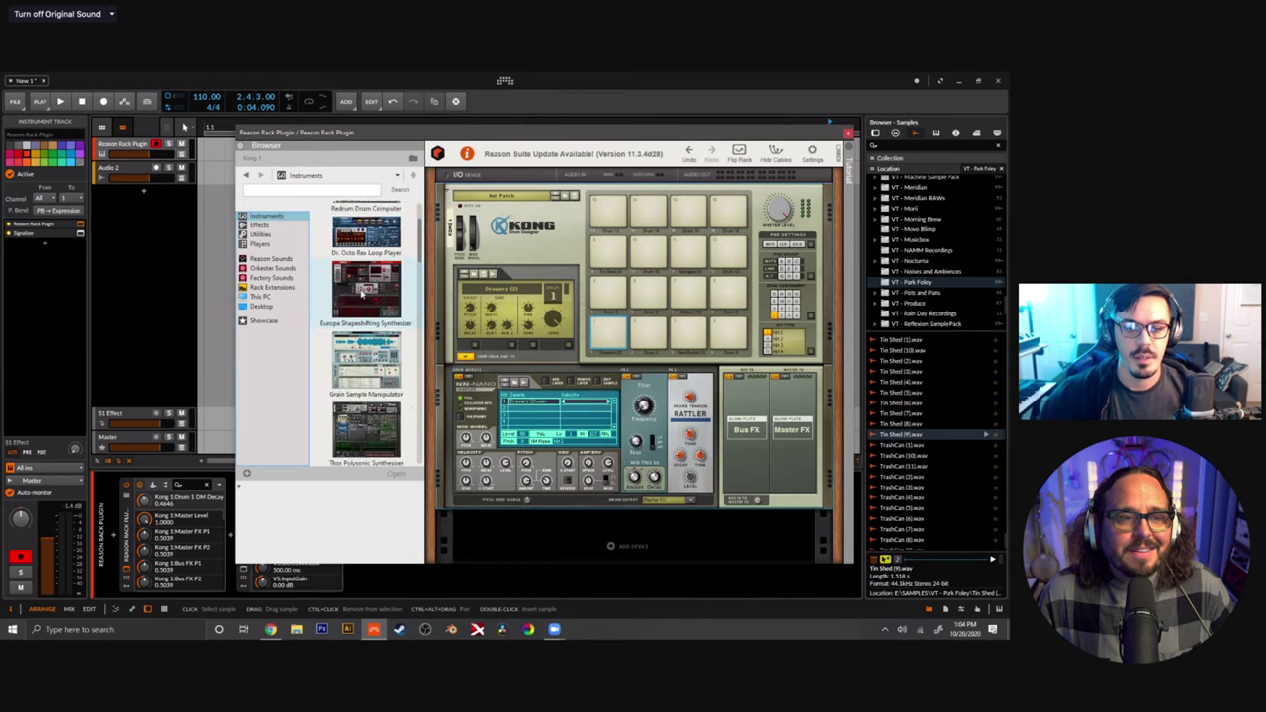
drag(573, 562, 567, 519)
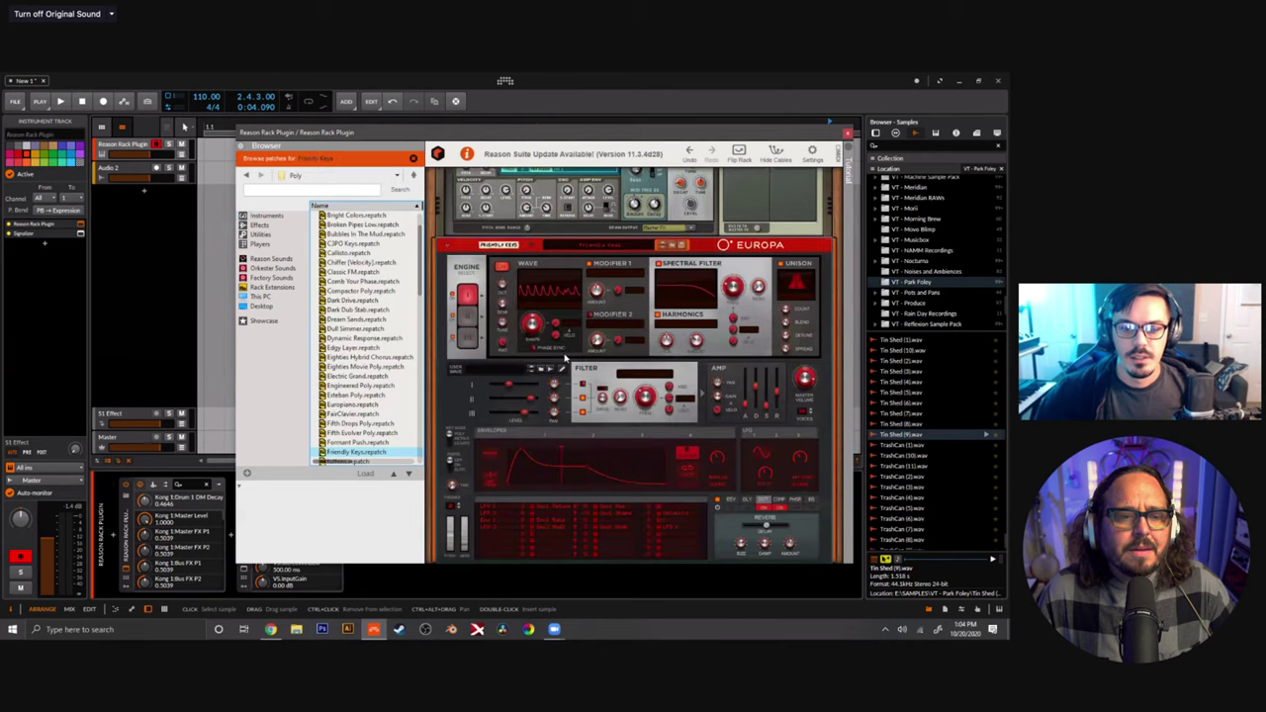
right_click(578, 443)
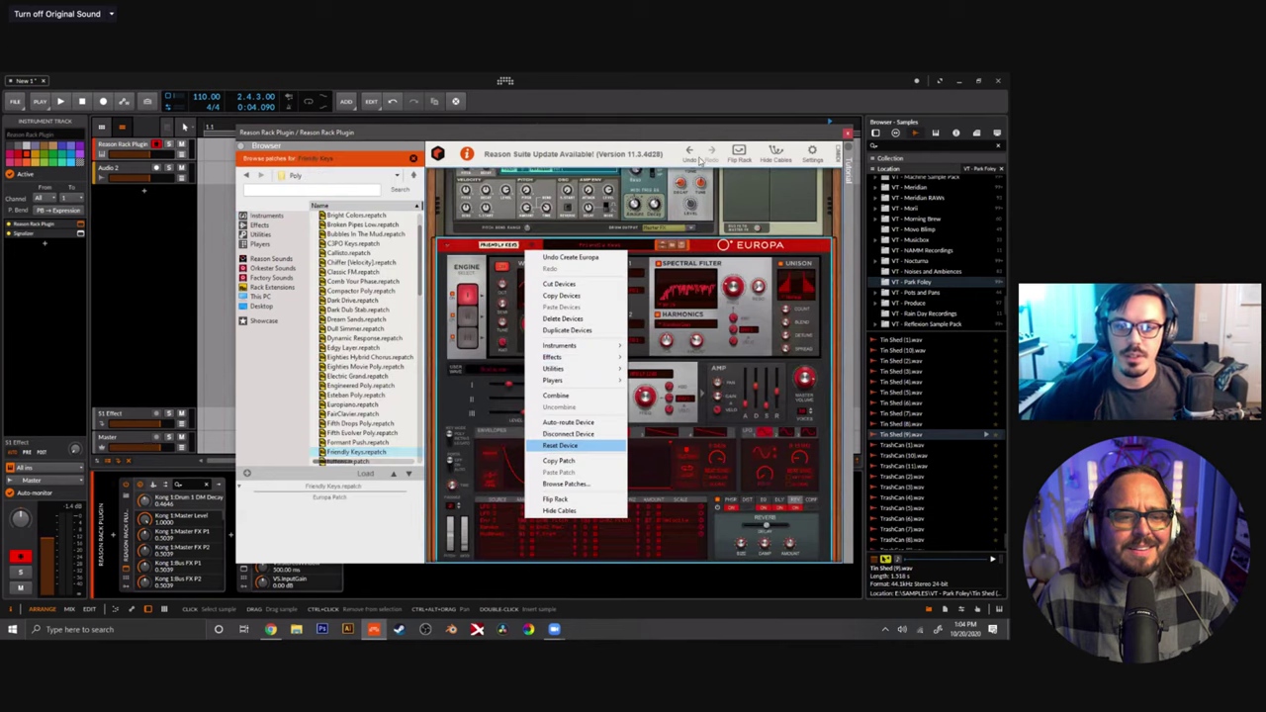
click(700, 158)
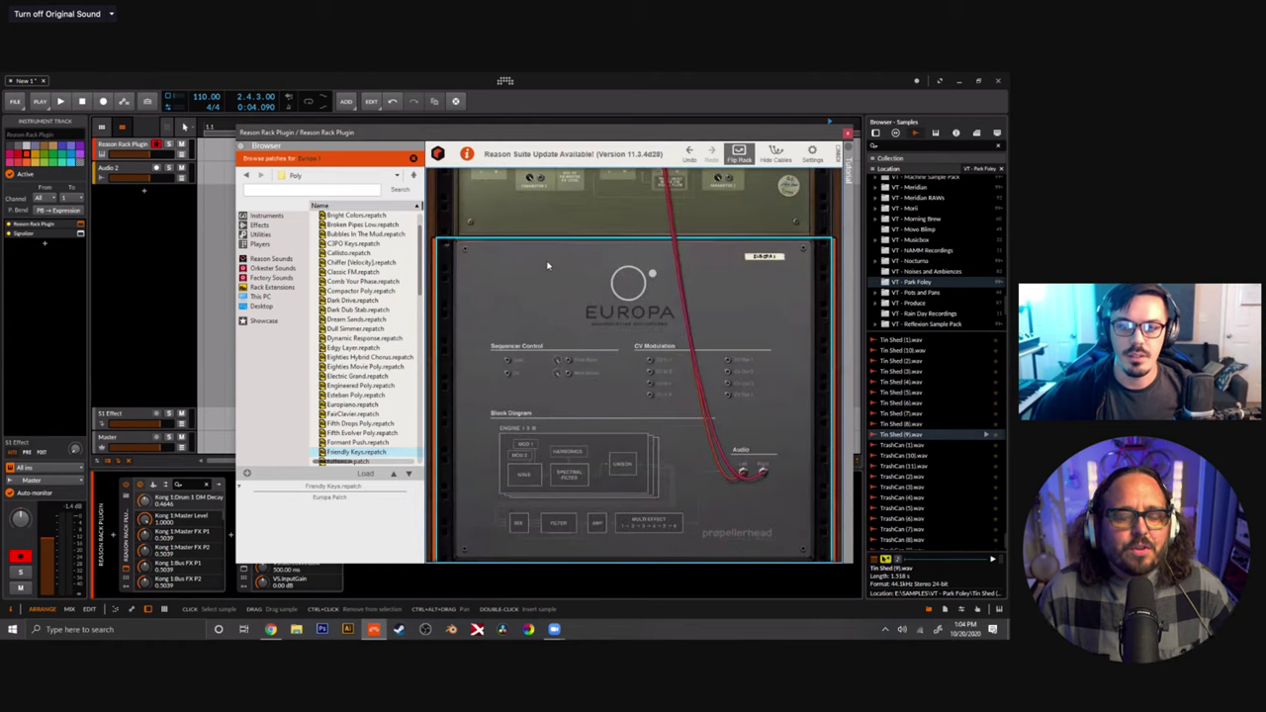
Flip the rack to its rear and add a Line Mixer 6:2 from the utility devices below Europa.
key(Tab)
scroll(450, 179, up, 5)
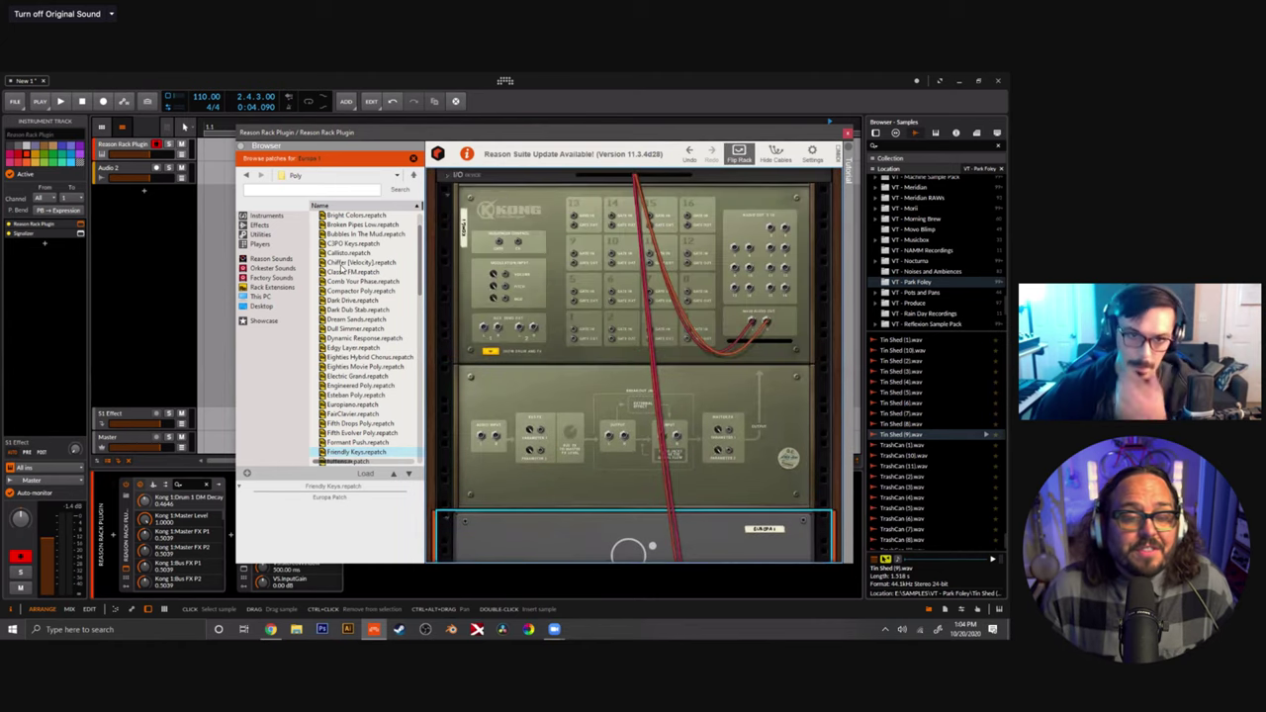
click(261, 243)
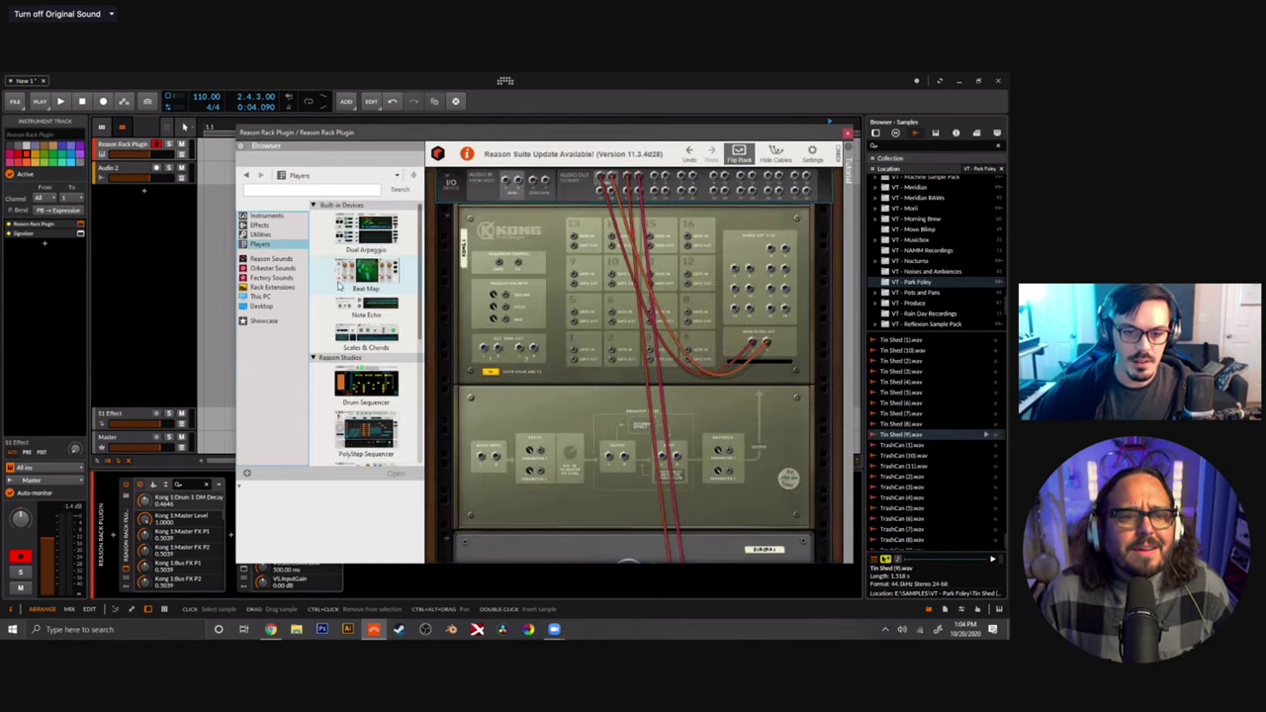
scroll(385, 337, down, 1)
scroll(386, 338, down, 1)
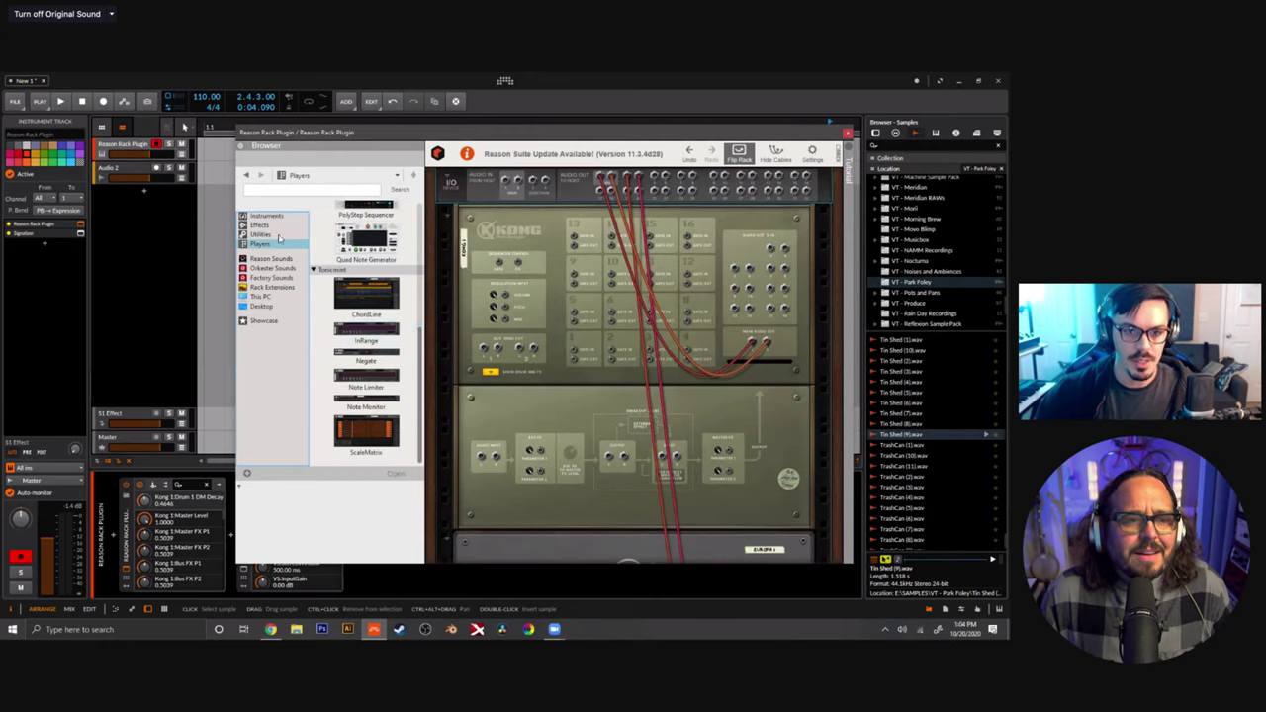
click(280, 234)
click(280, 227)
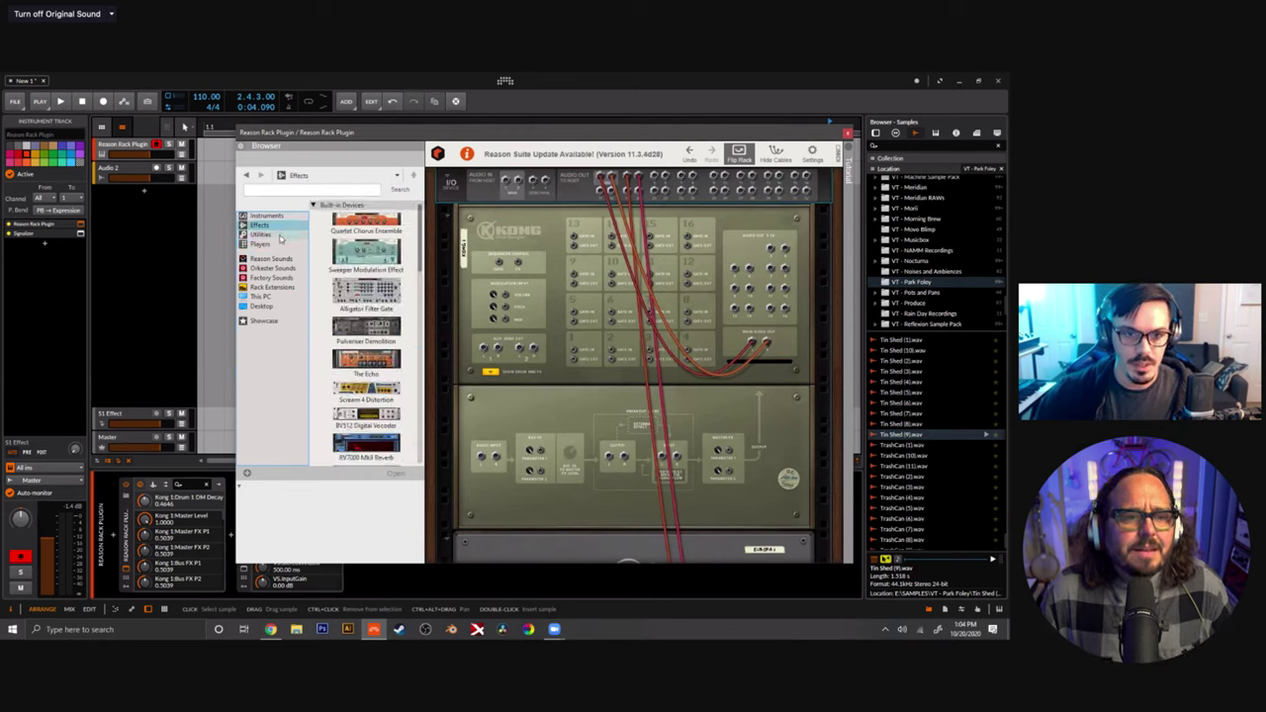
click(280, 234)
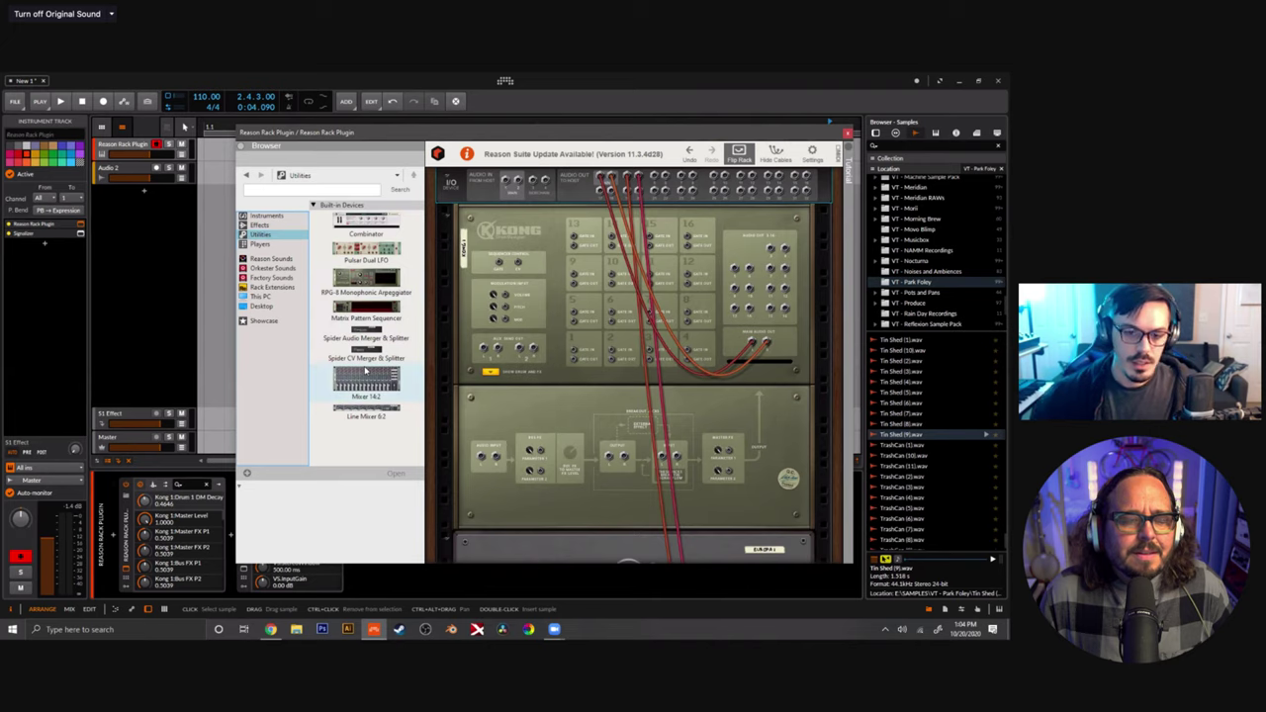
scroll(652, 445, down, 10)
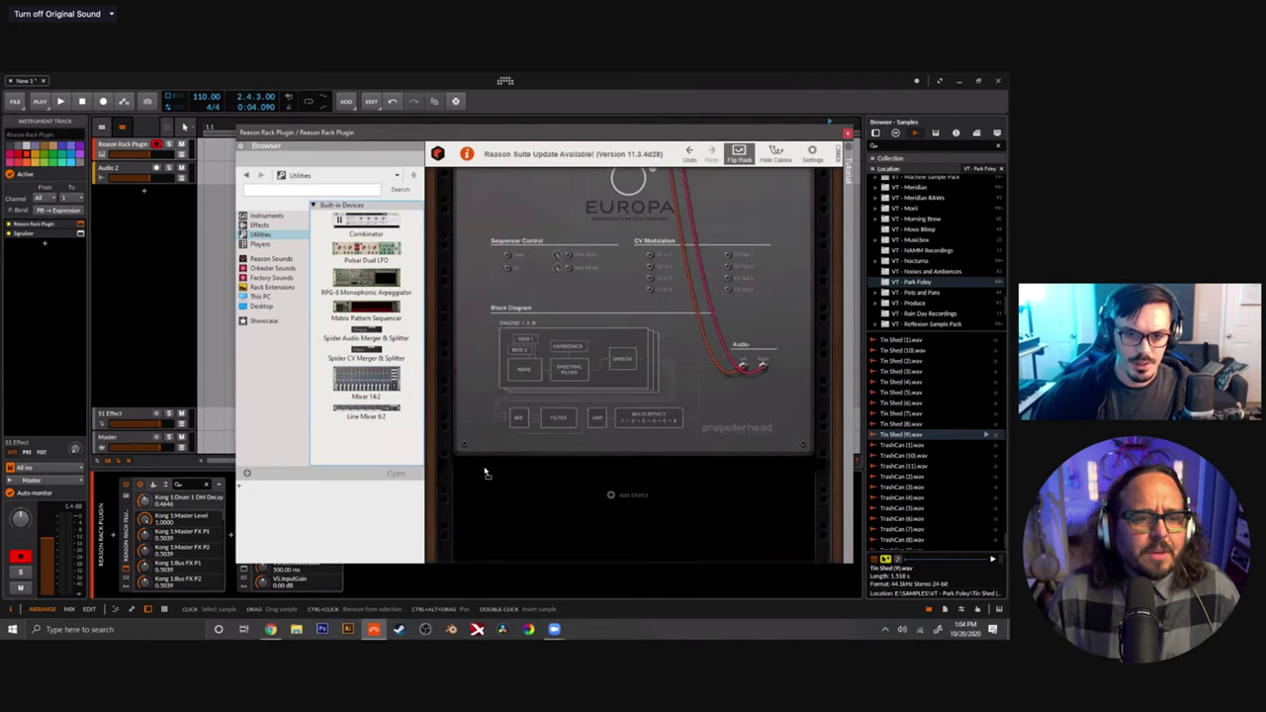
drag(485, 474, 638, 458)
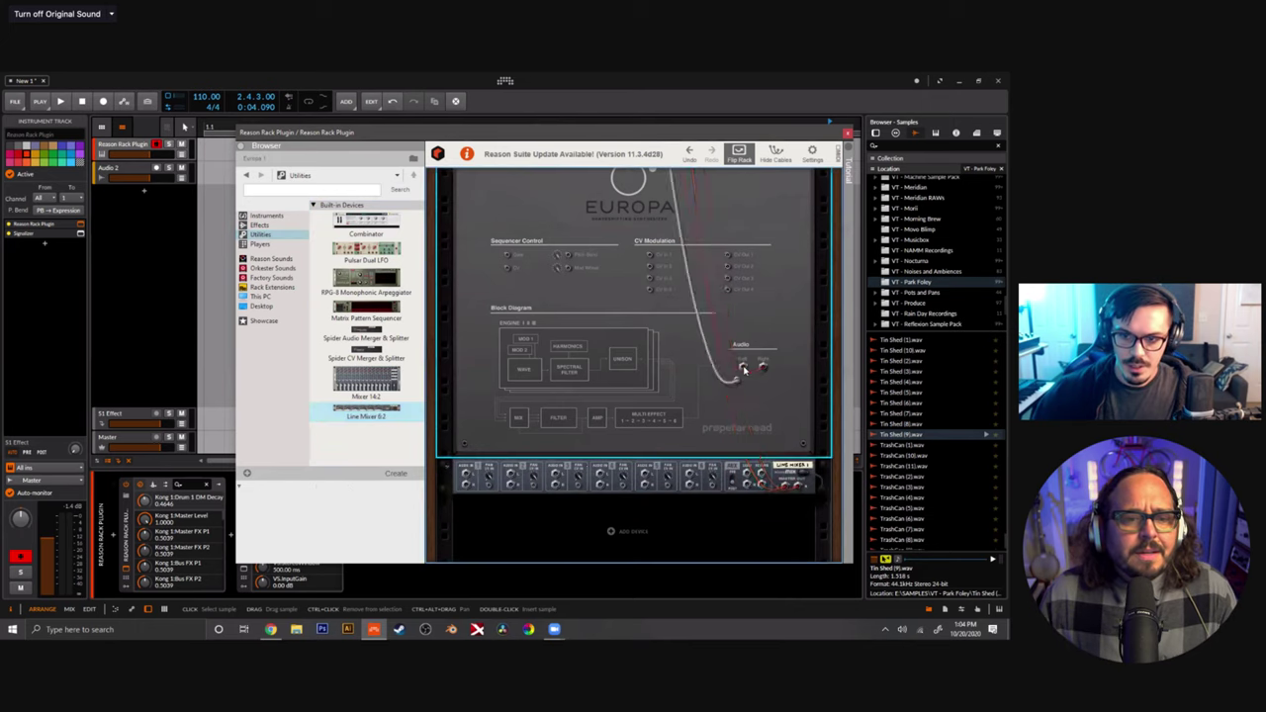
Cable Europa's audio output to Line Mixer channel 2 and Kong's output 3-4 to channel 1.
drag(744, 368, 511, 473)
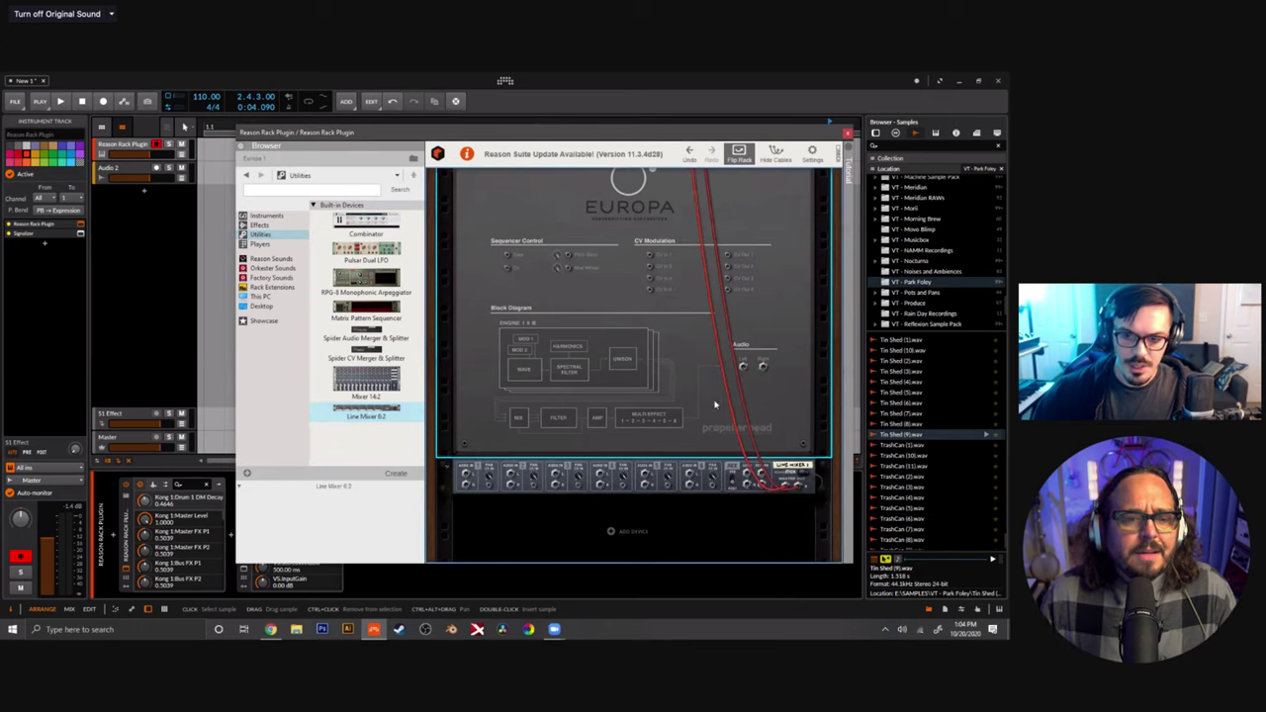
drag(523, 476, 510, 474)
scroll(709, 386, up, 3)
scroll(759, 265, up, 3)
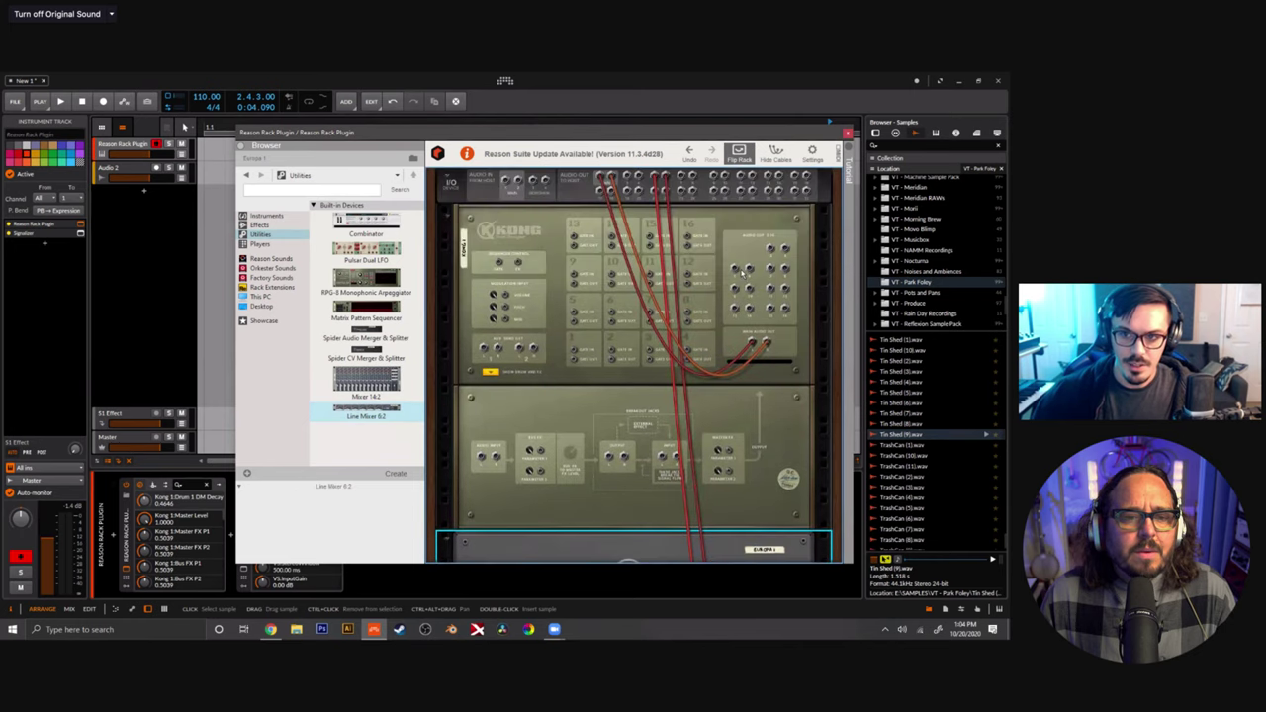
drag(771, 248, 585, 440)
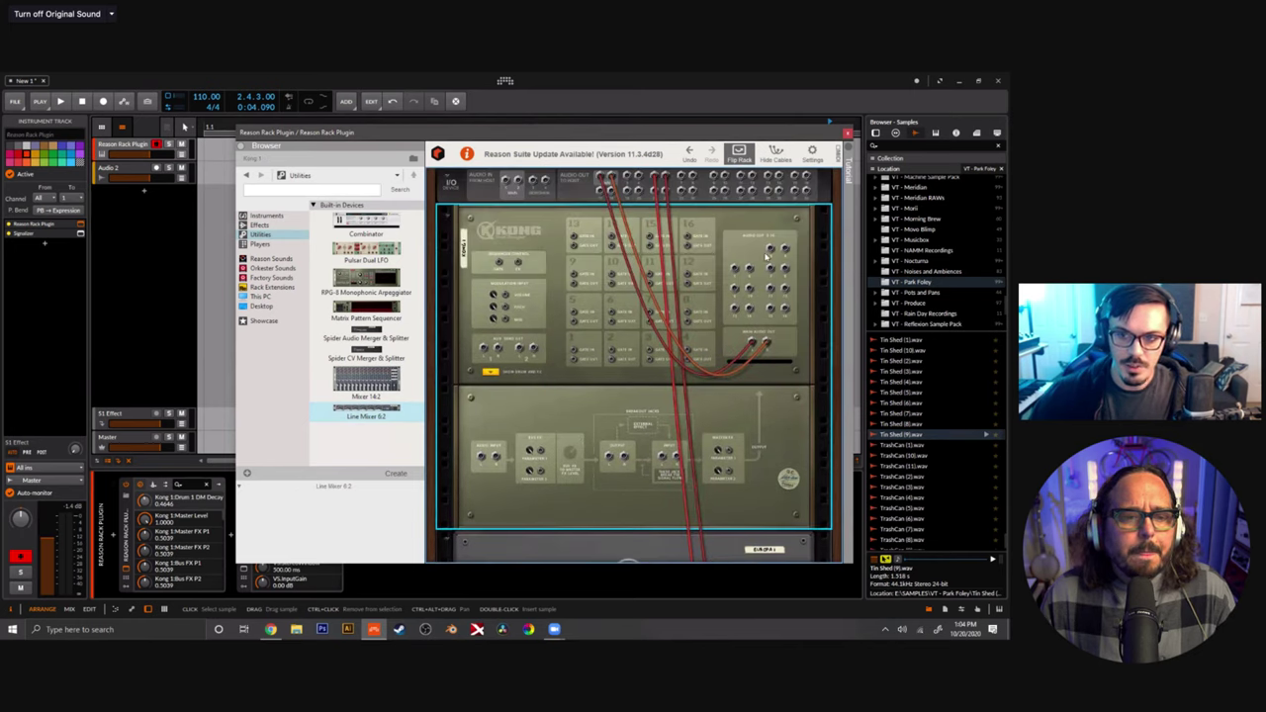
drag(766, 255, 583, 475)
scroll(471, 443, down, 3)
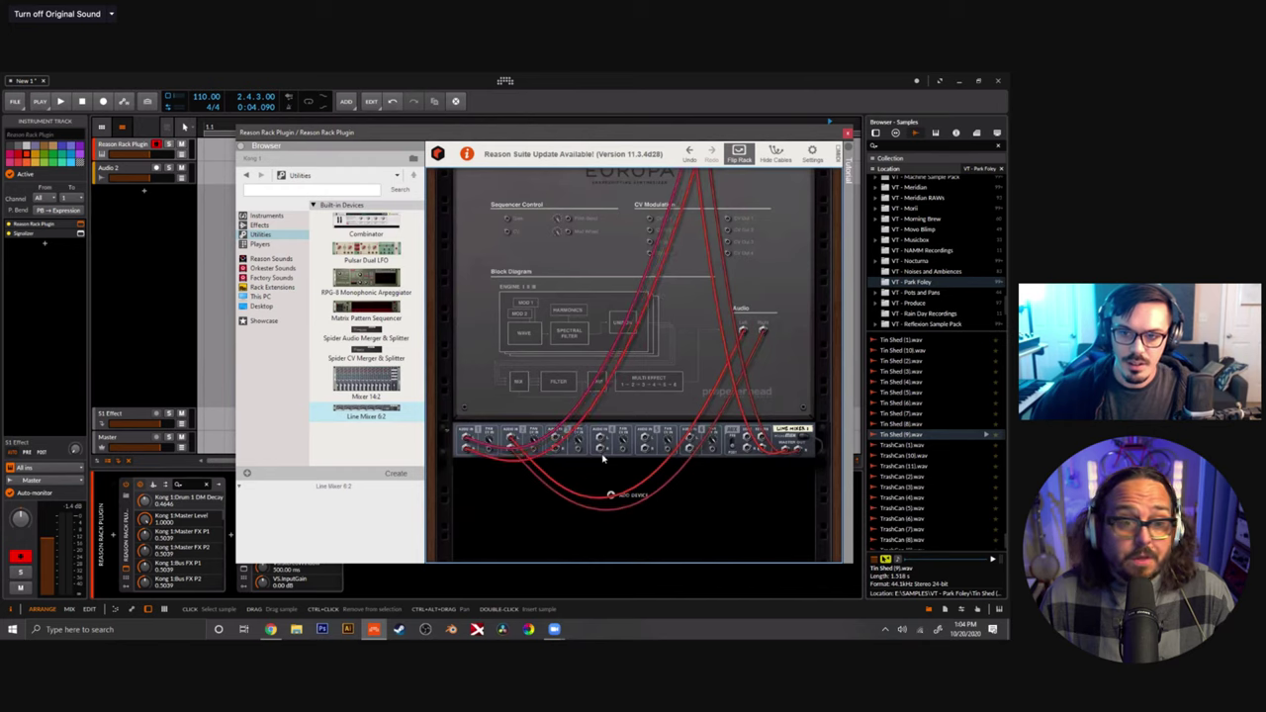
Disconnect the existing Kong and Line Mixer cables from the I/O device's audio outputs.
scroll(697, 389, up, 4)
scroll(698, 388, up, 5)
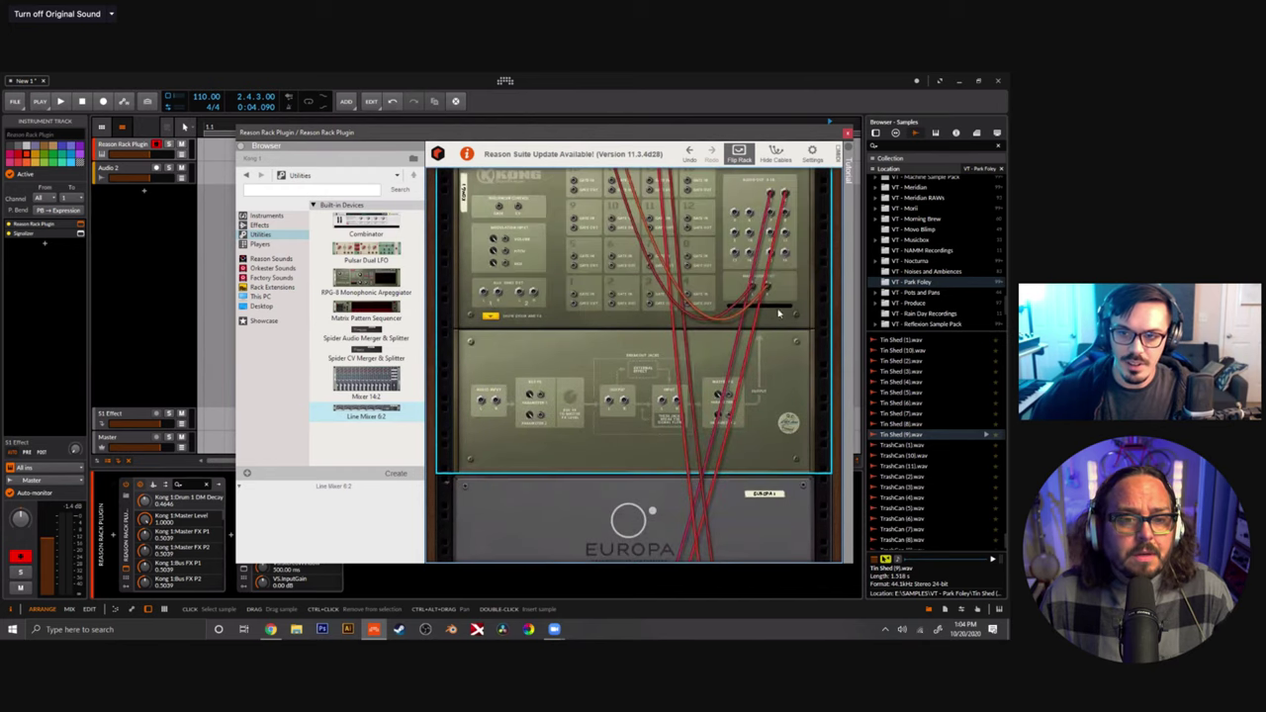
scroll(743, 340, up, 2)
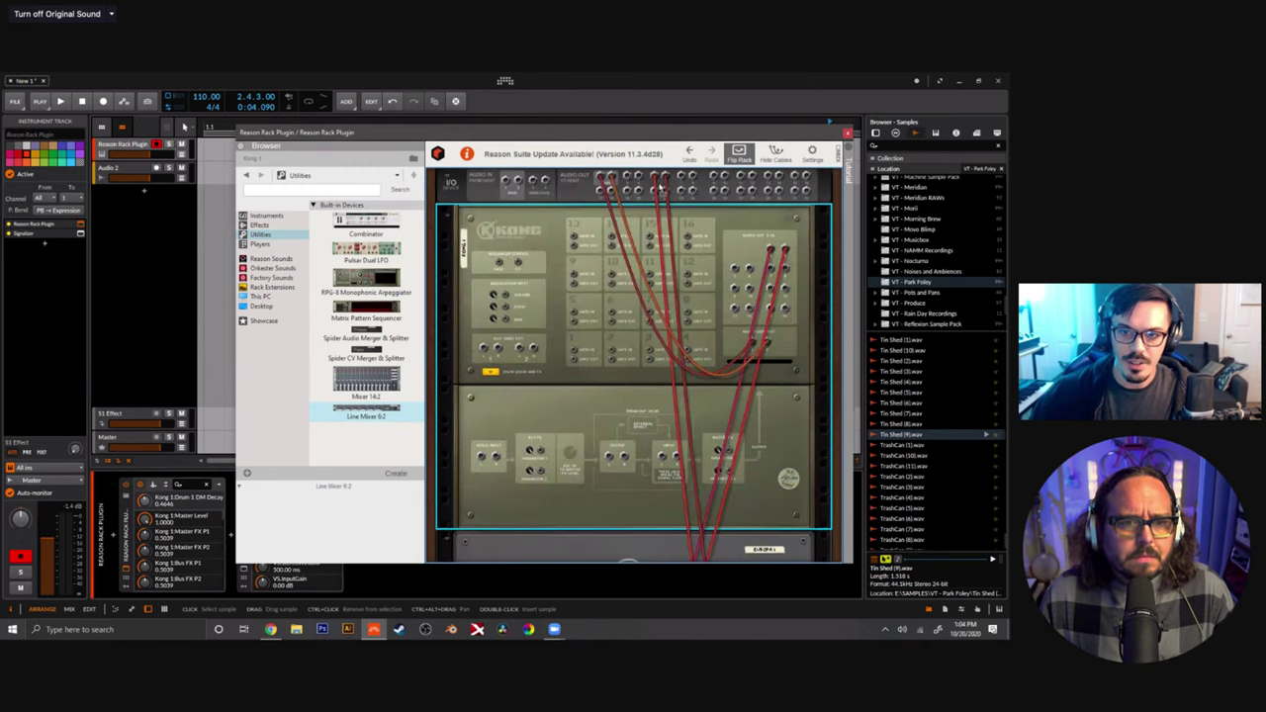
drag(656, 179, 666, 187)
drag(666, 179, 619, 188)
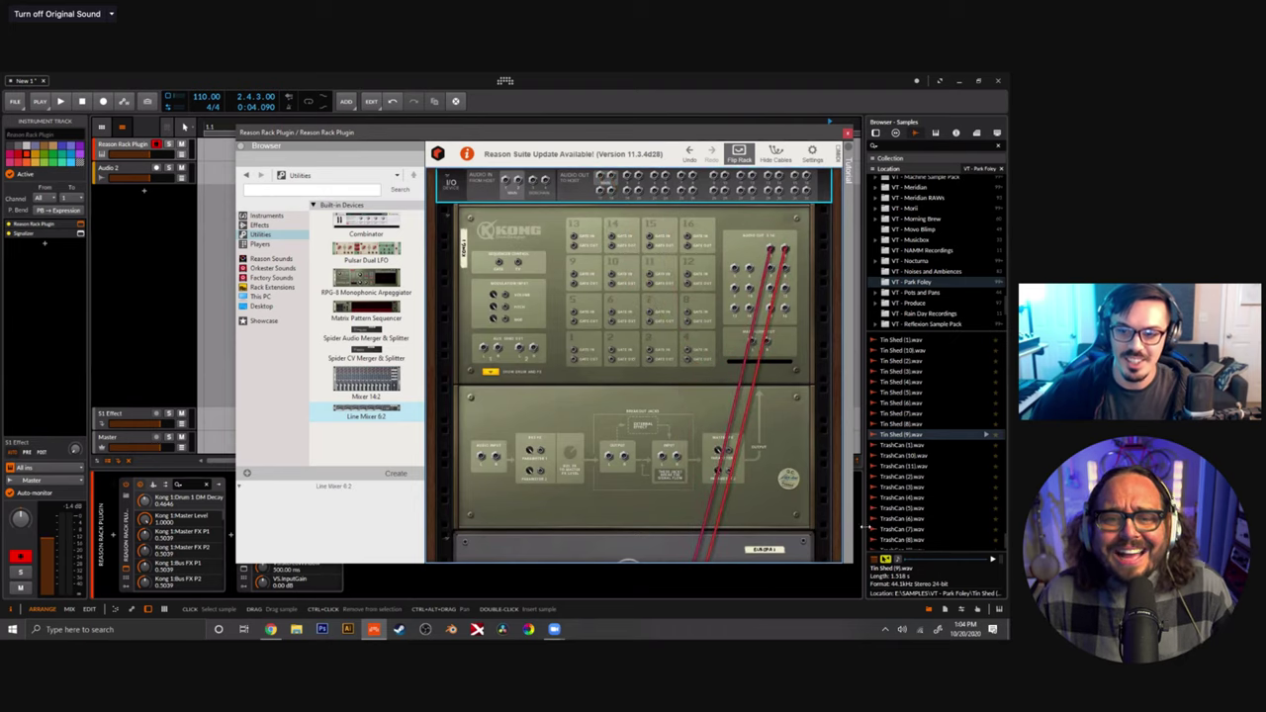
Cable Kong's main audio output to Line Mixer channel 3.
scroll(786, 379, down, 5)
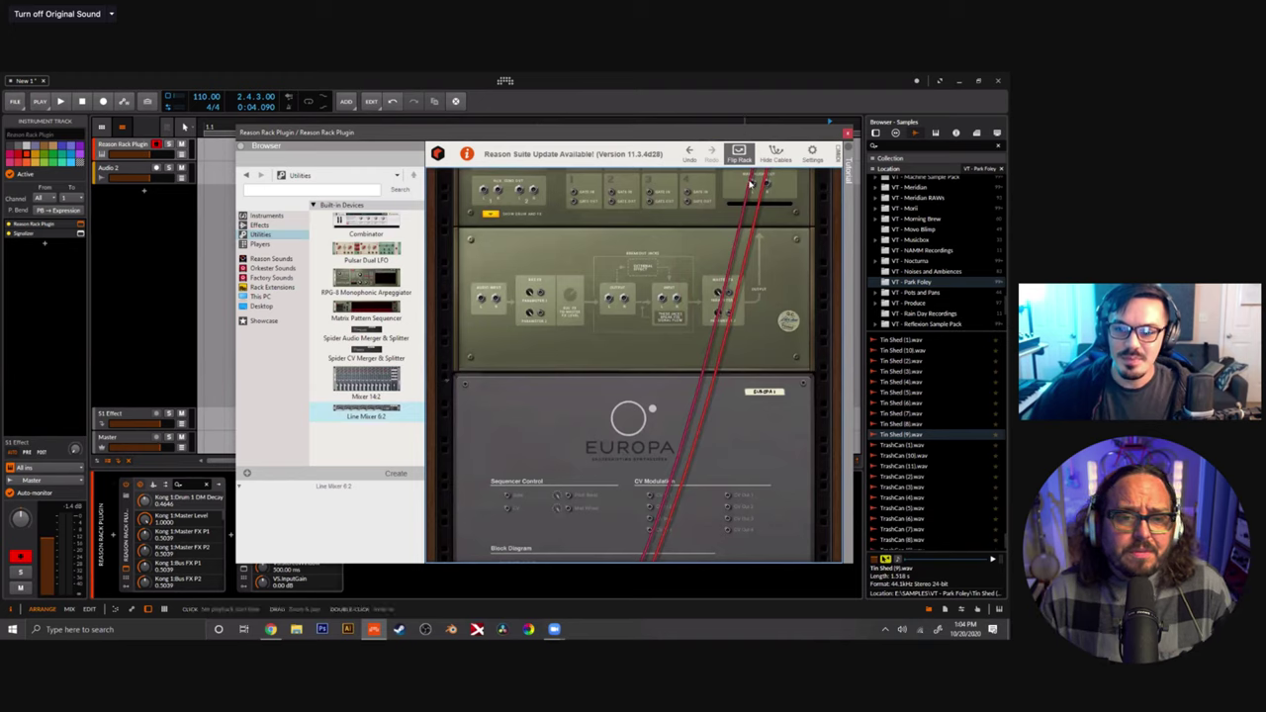
drag(735, 244, 714, 310)
scroll(709, 364, down, 4)
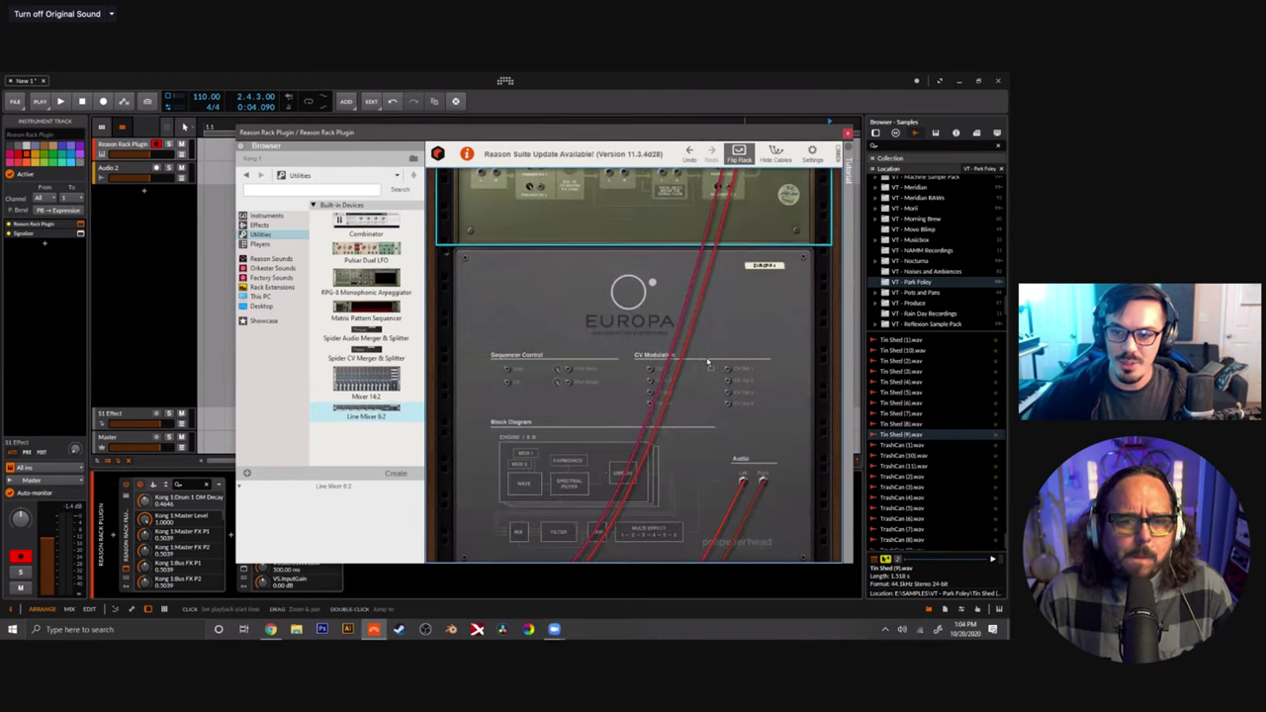
scroll(744, 277, up, 5)
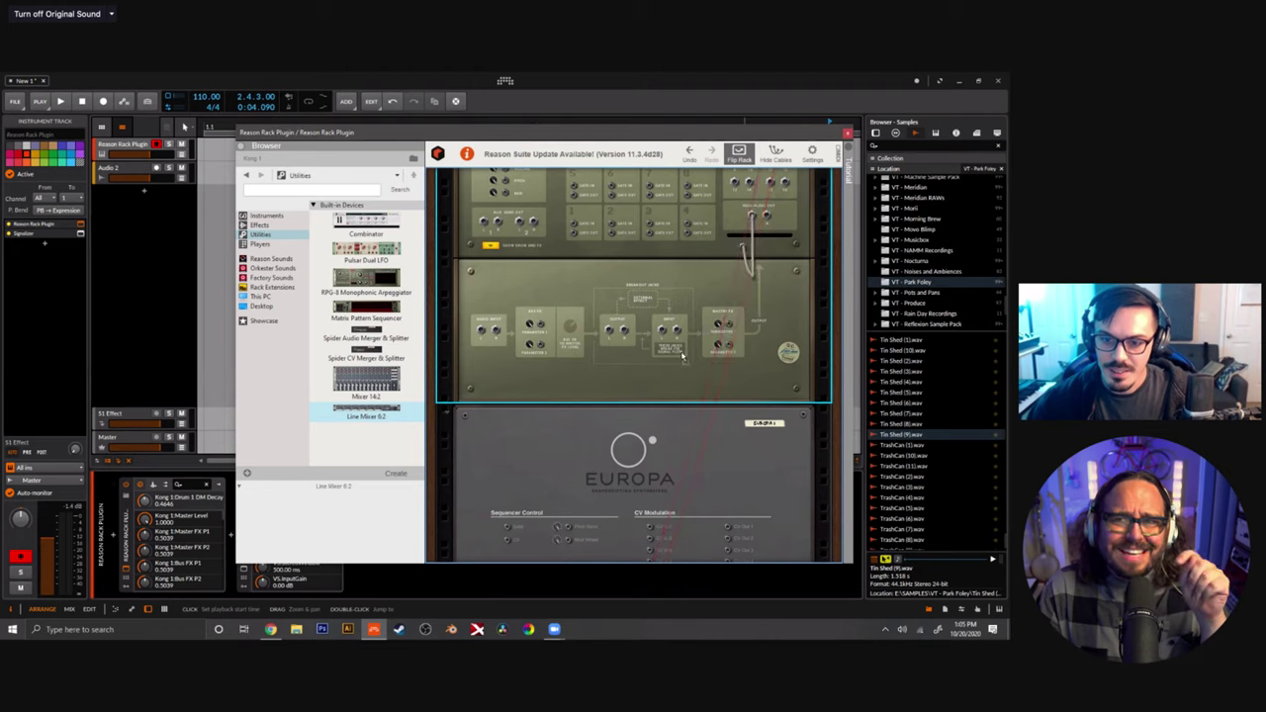
scroll(703, 336, down, 9)
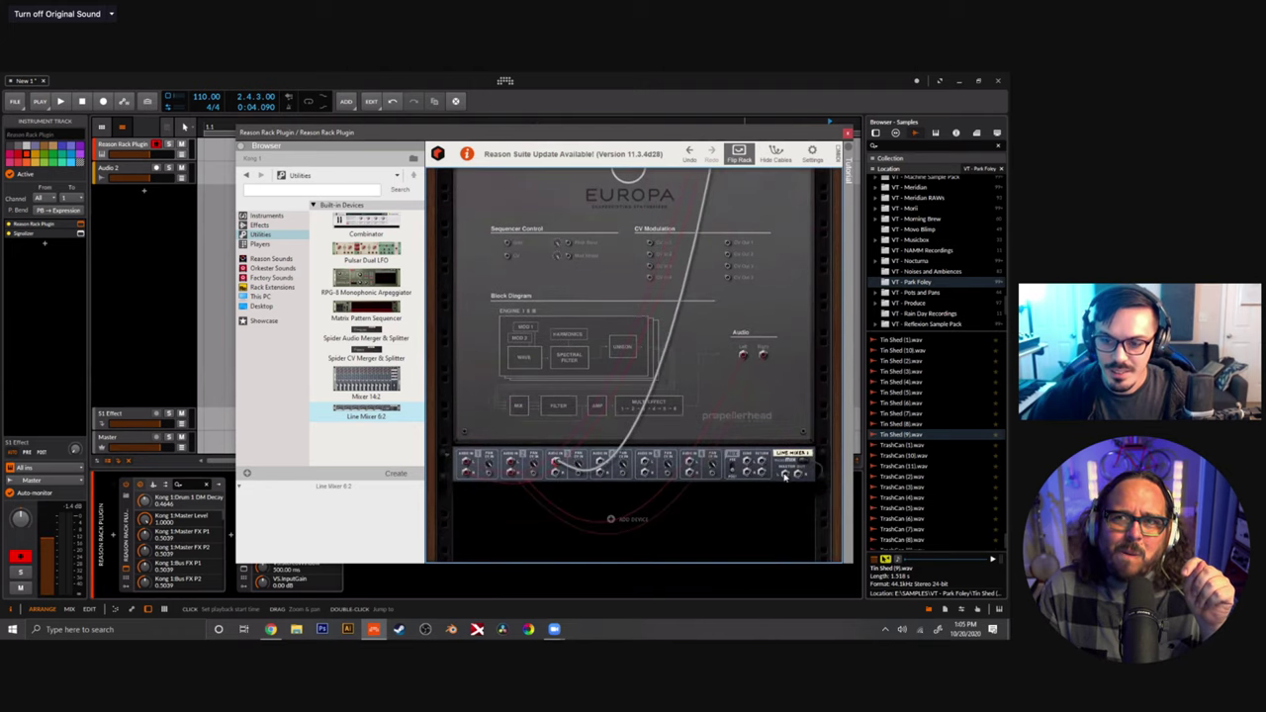
Connect the Line Mixer's master output to the first stereo output pair of the I/O device.
drag(784, 475, 606, 181)
scroll(696, 388, up, 3)
scroll(696, 389, up, 5)
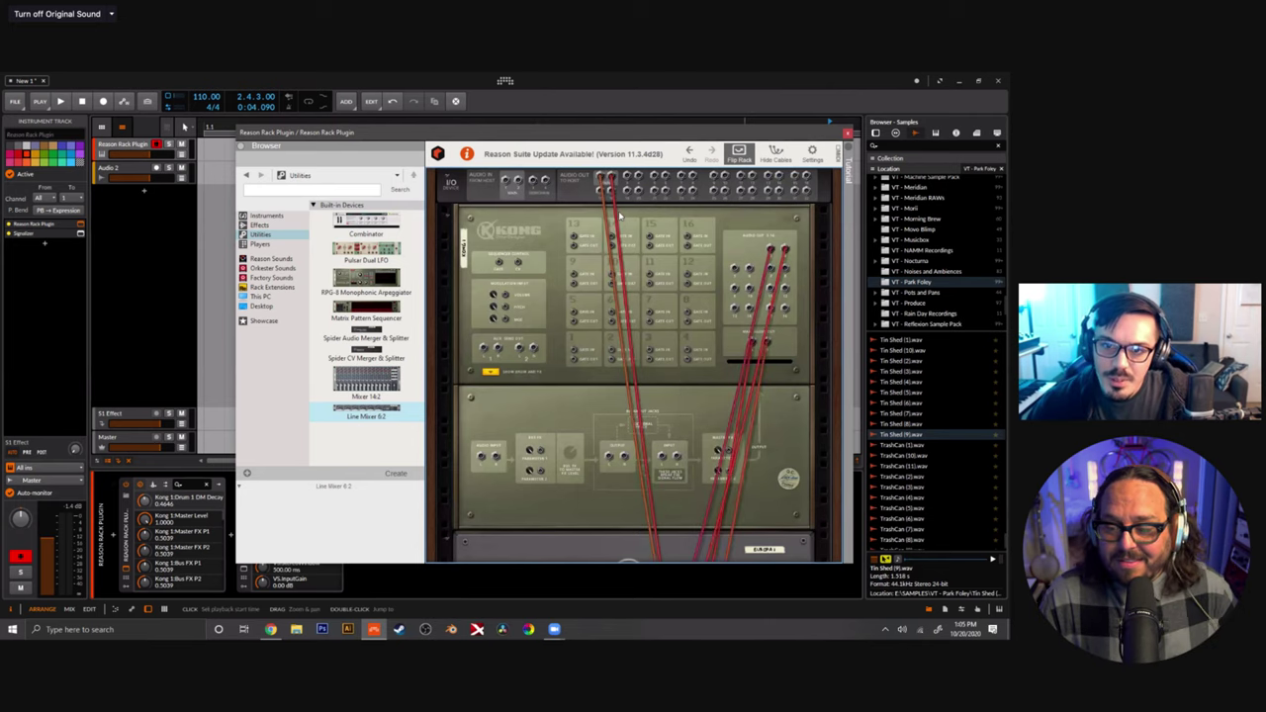
scroll(712, 431, down, 2)
scroll(712, 430, up, 2)
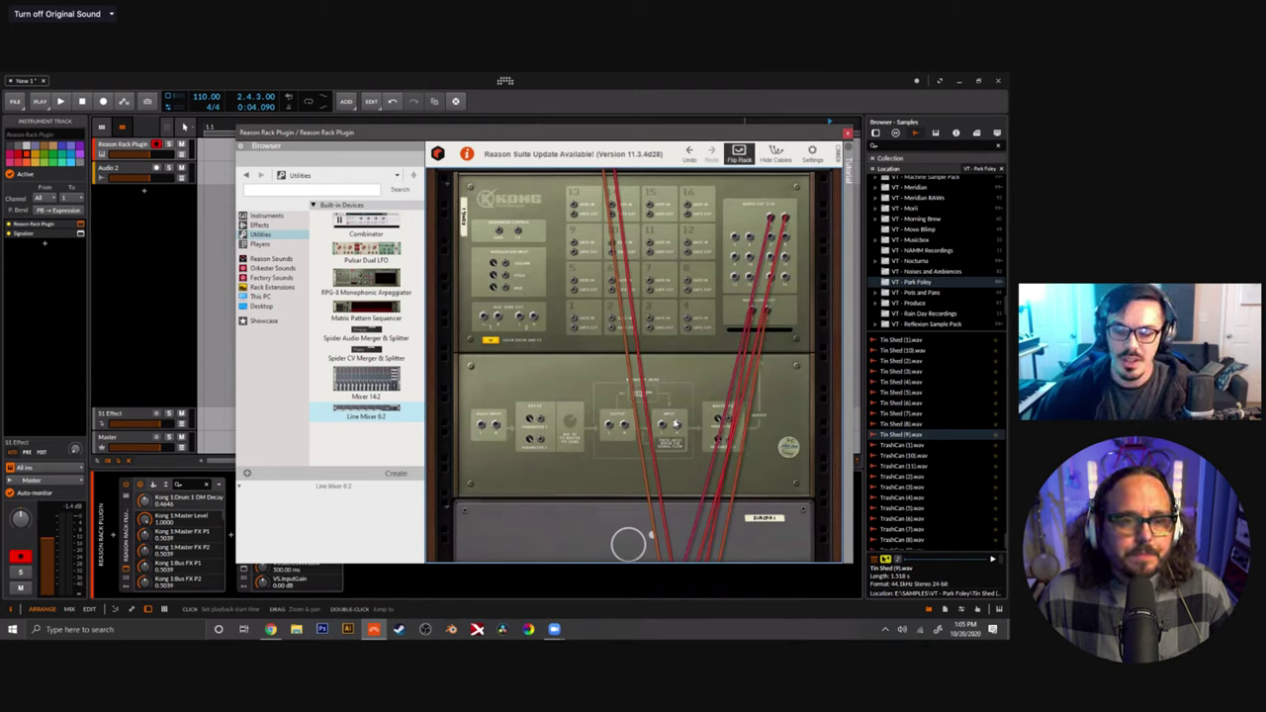
Flip the rack to its front and route Kong pad 1's drum output to Output 3-4.
key(Tab)
click(607, 330)
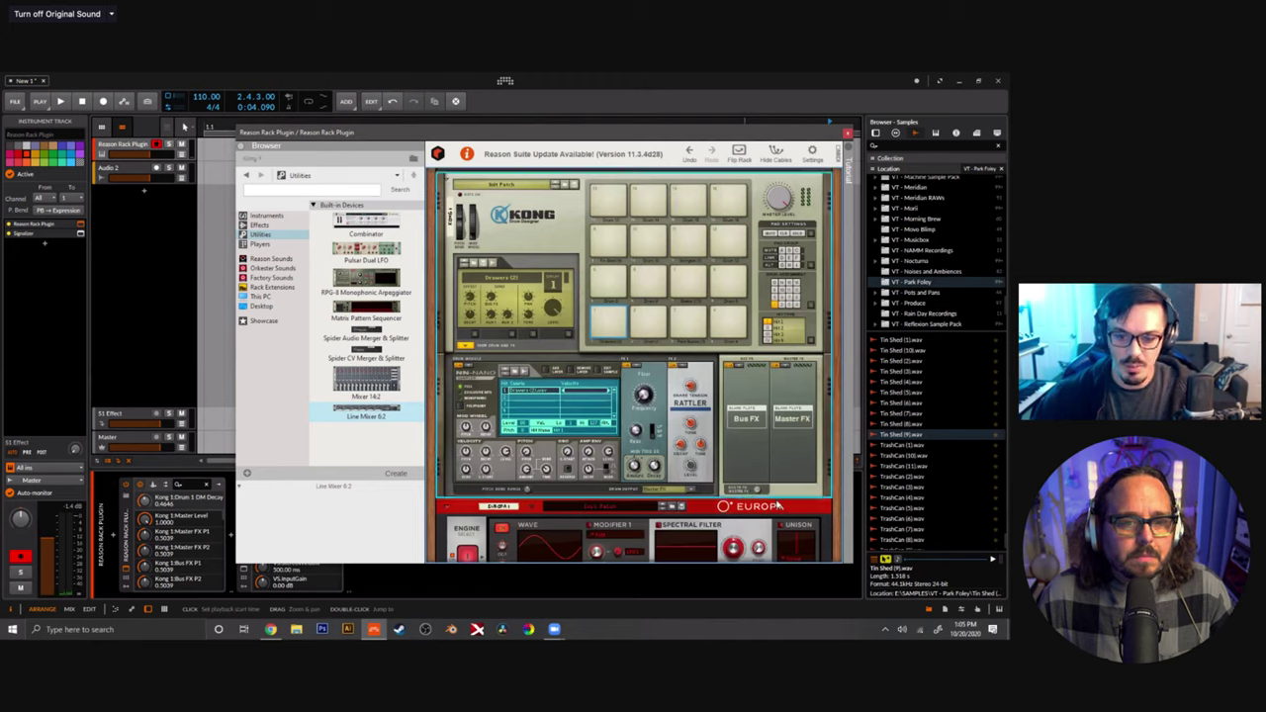
click(697, 497)
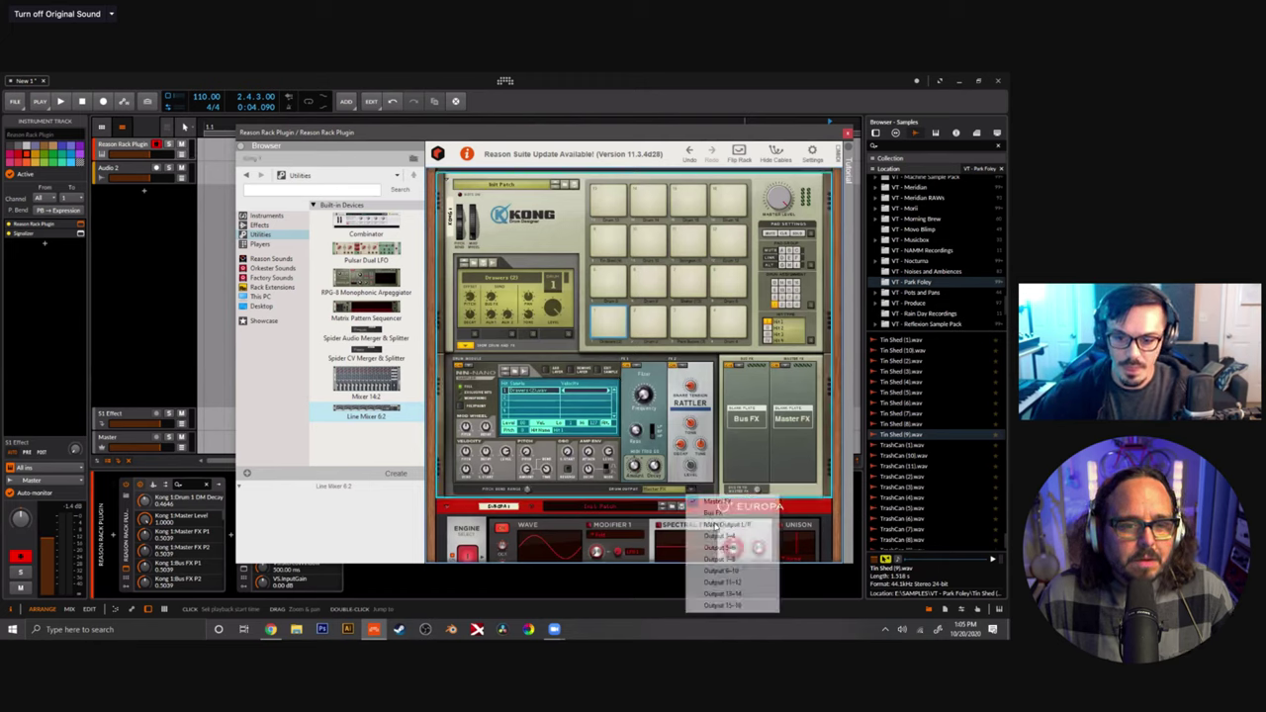
click(721, 534)
Assign an envelope to an Engine 1 destination in Europa's modulation matrix and set Engine 1's octave to 0.25.
scroll(693, 488, down, 3)
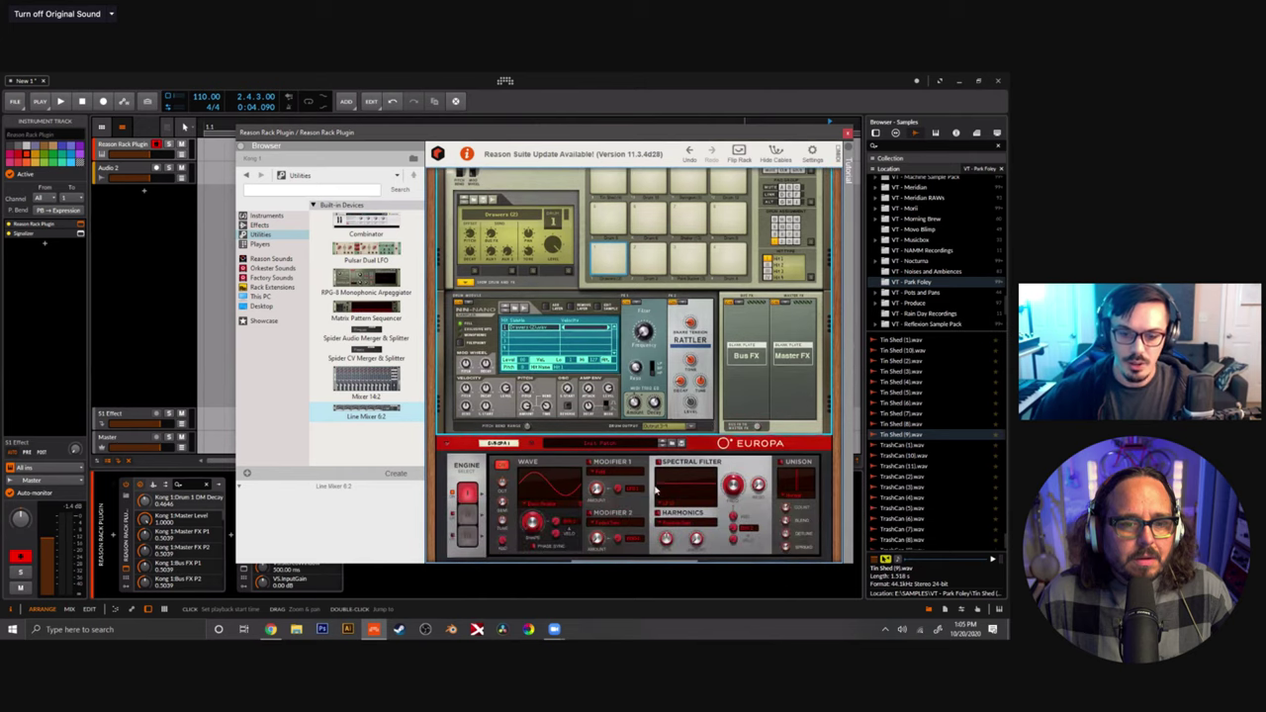
scroll(515, 441, down, 6)
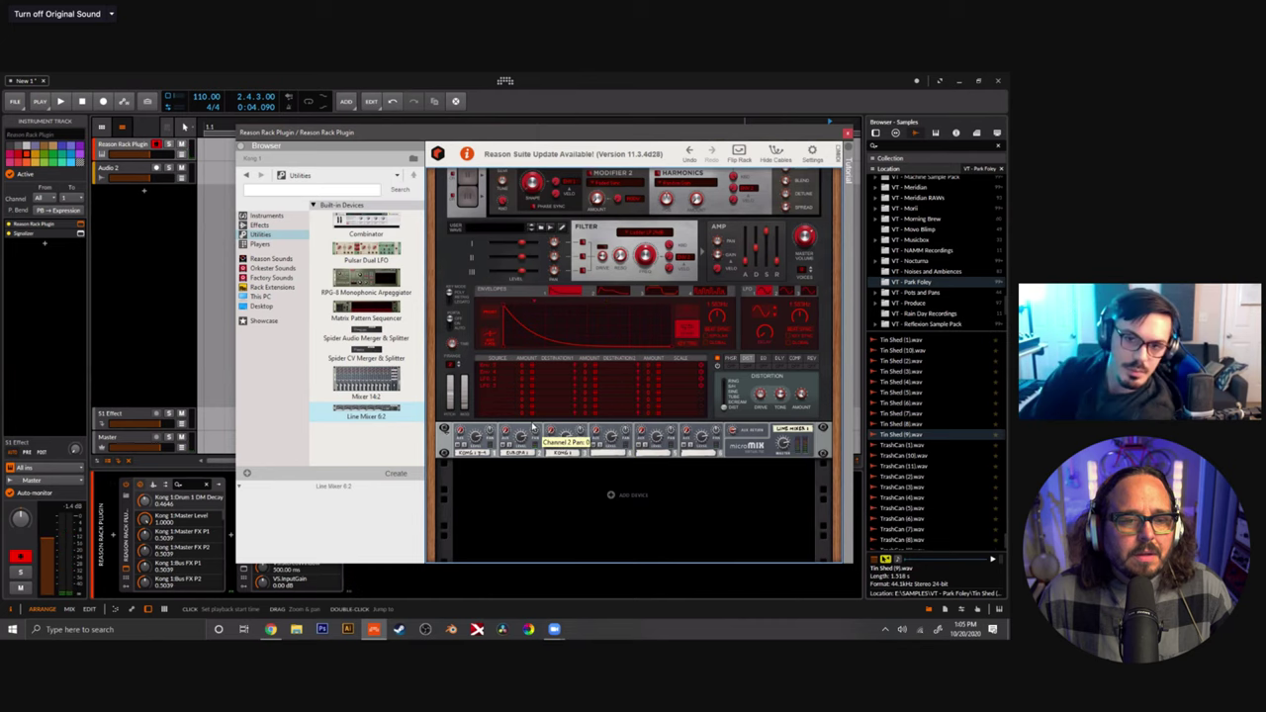
scroll(534, 430, up, 1)
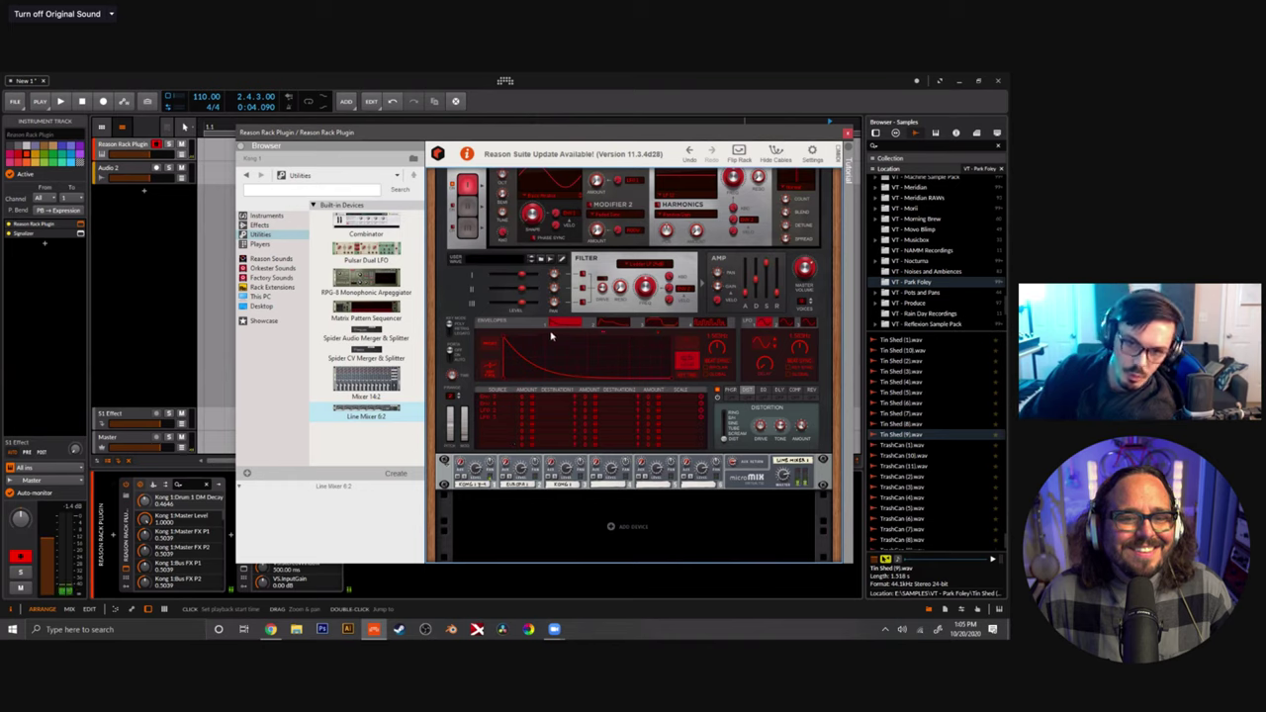
scroll(532, 340, up, 3)
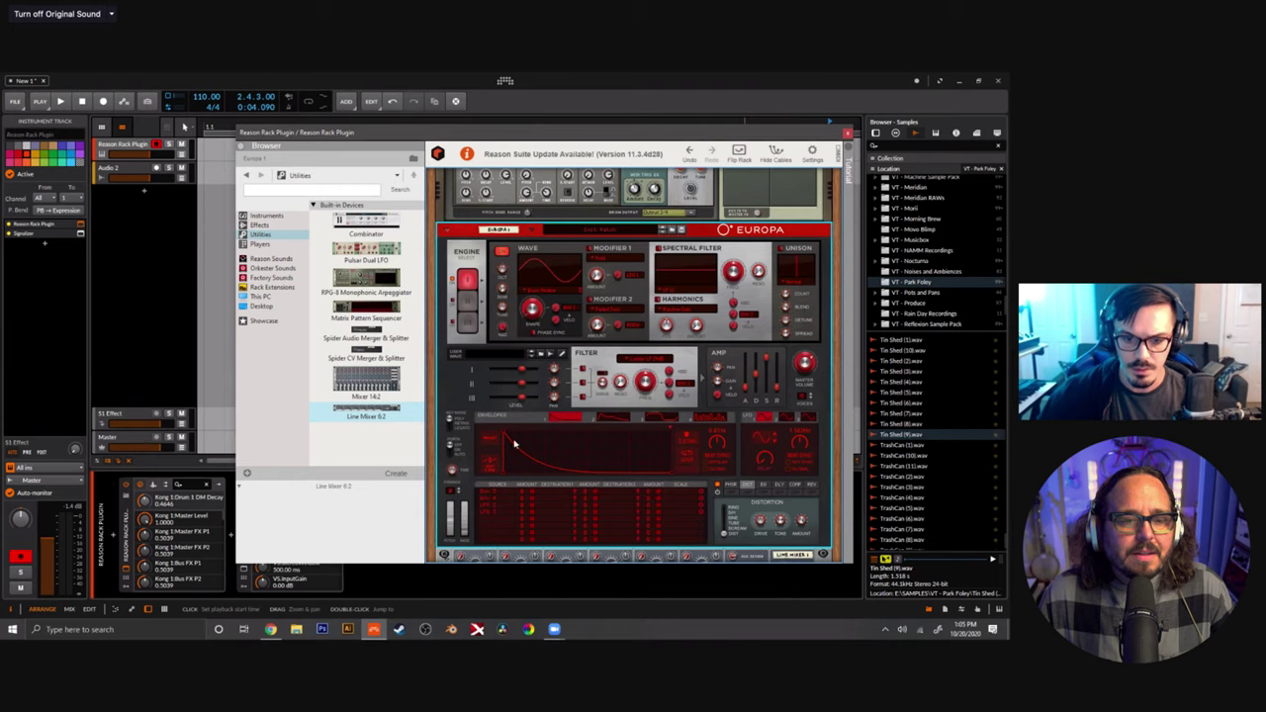
click(513, 490)
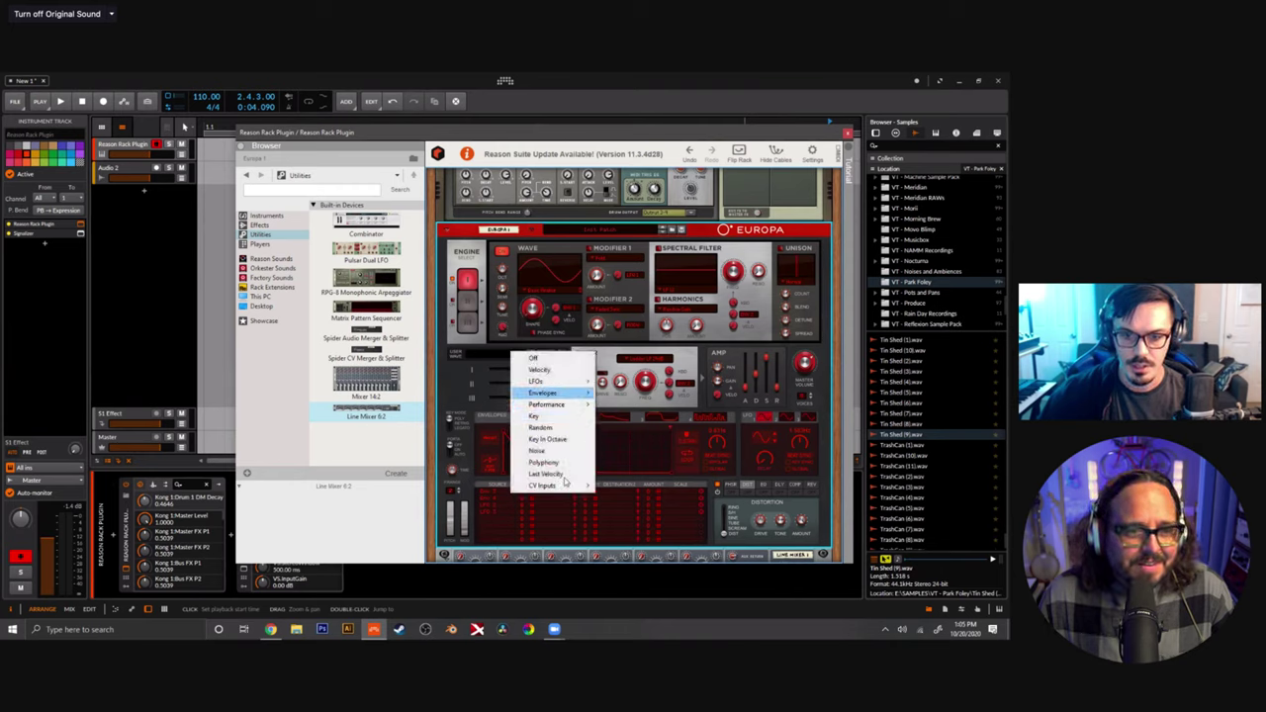
mouse_move(566, 393)
click(624, 404)
click(563, 491)
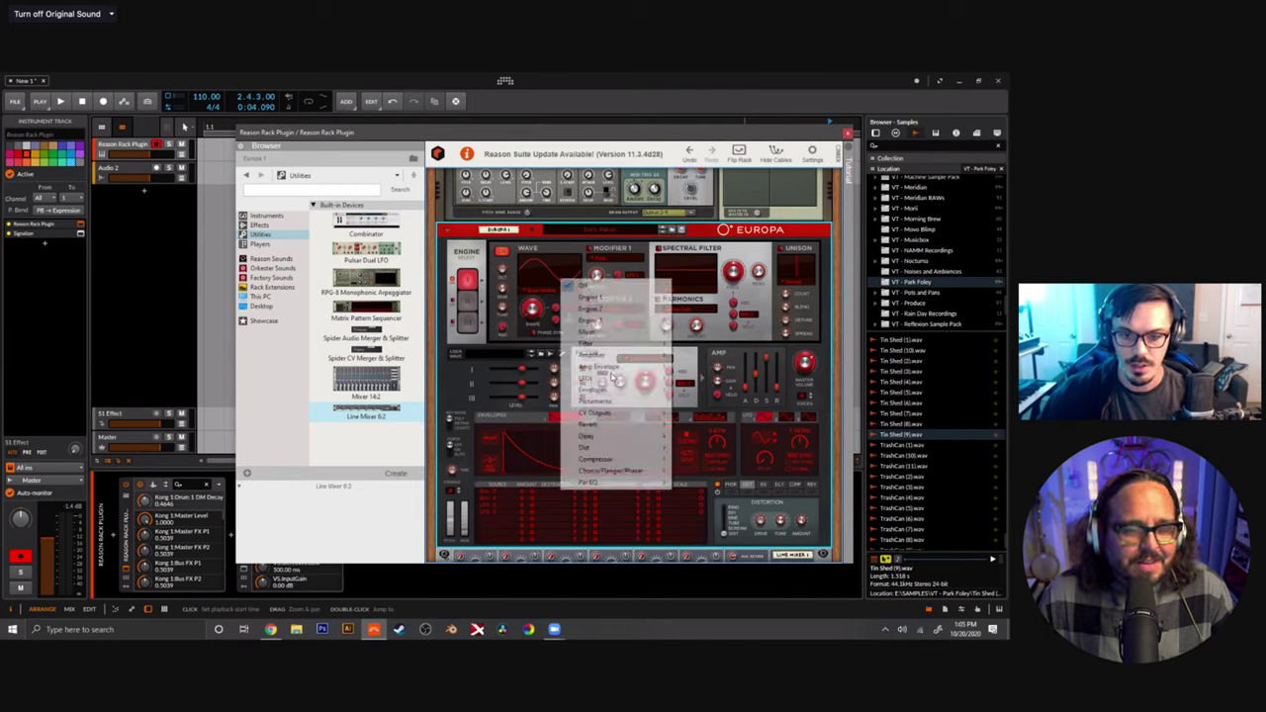
click(695, 296)
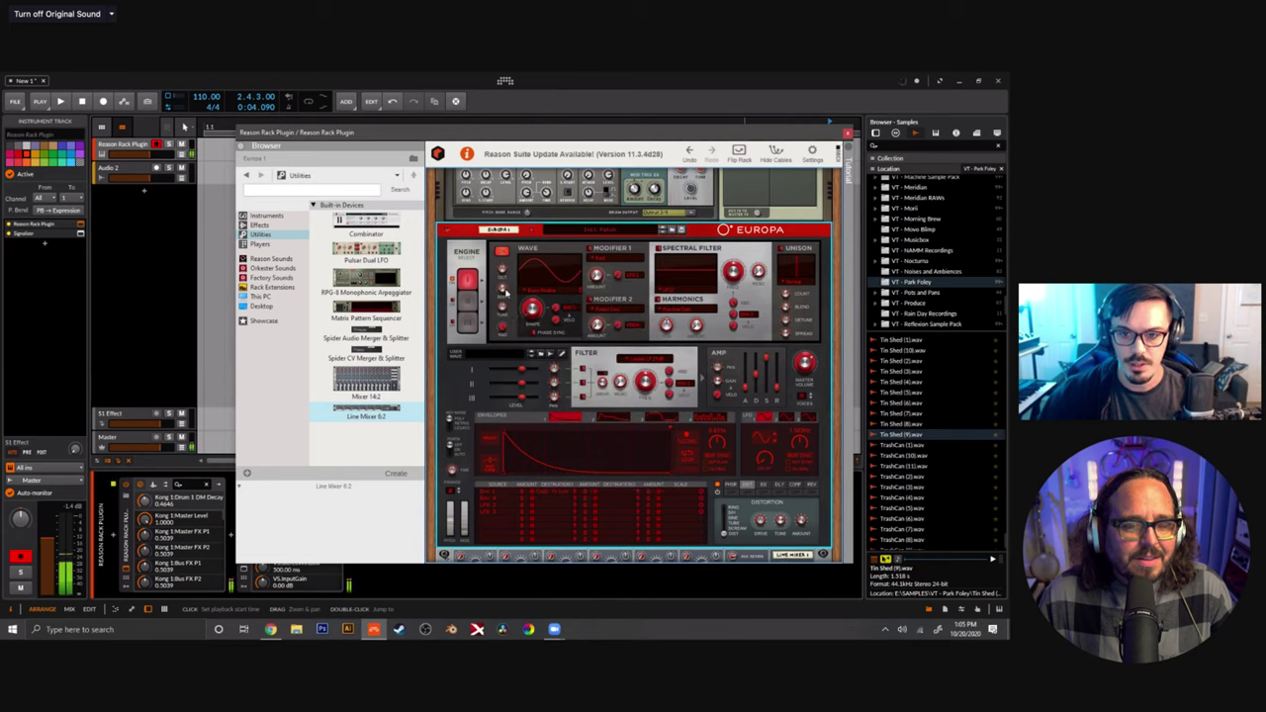
click(503, 273)
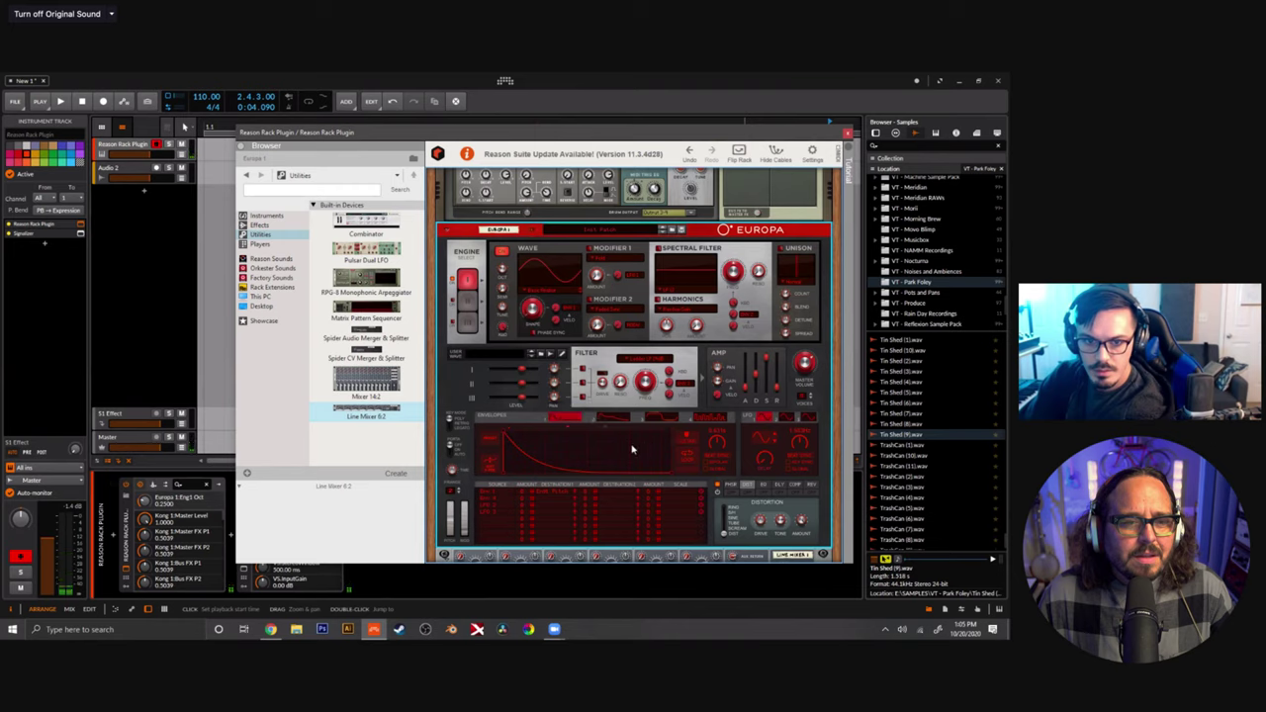
Set the first modulation row's destination 1 amount to 82 in Europa and adjust the rate of envelope 1.
click(535, 483)
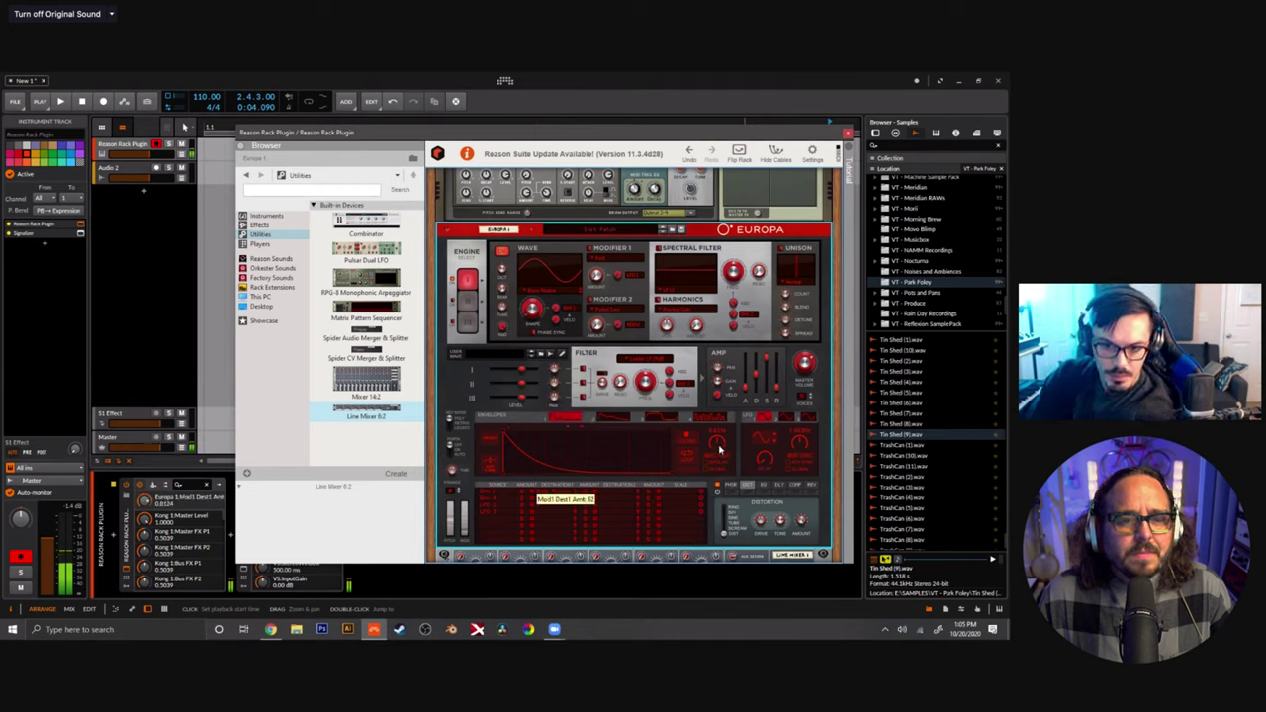
drag(718, 443, 719, 441)
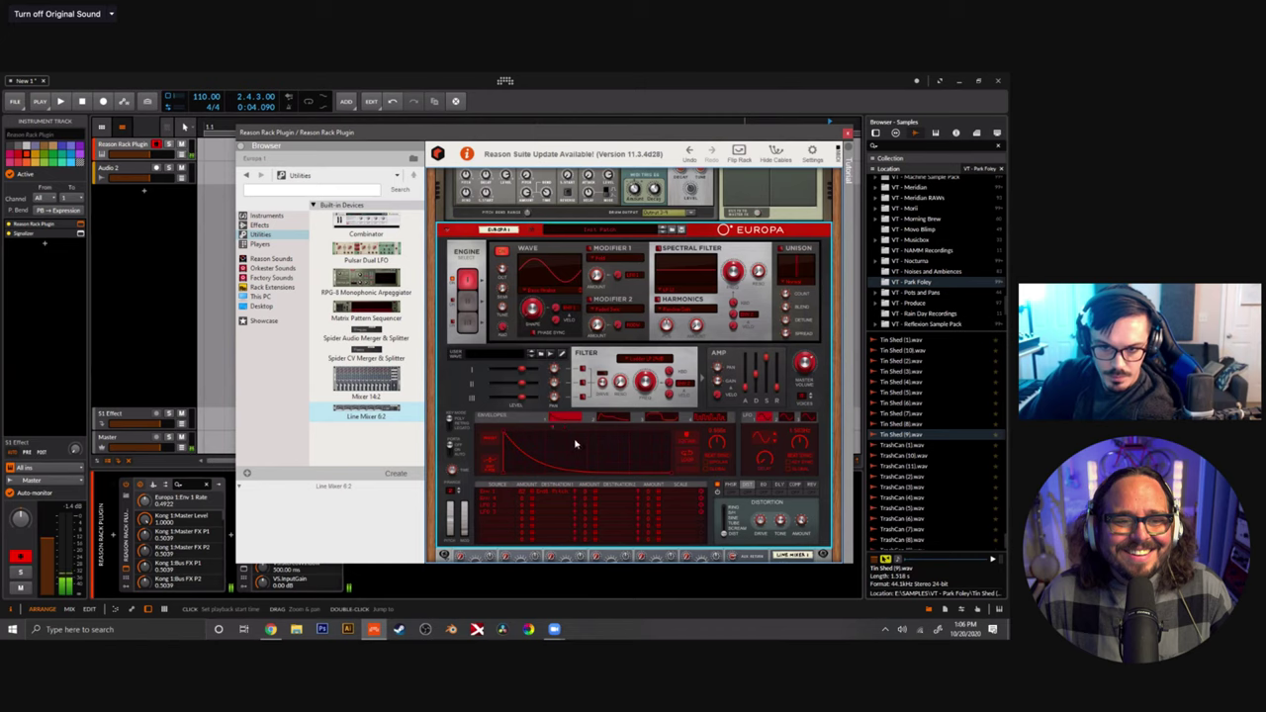
Lower the channel 1 level on the Line Mixer to 102.
scroll(476, 441, down, 1)
scroll(495, 441, down, 3)
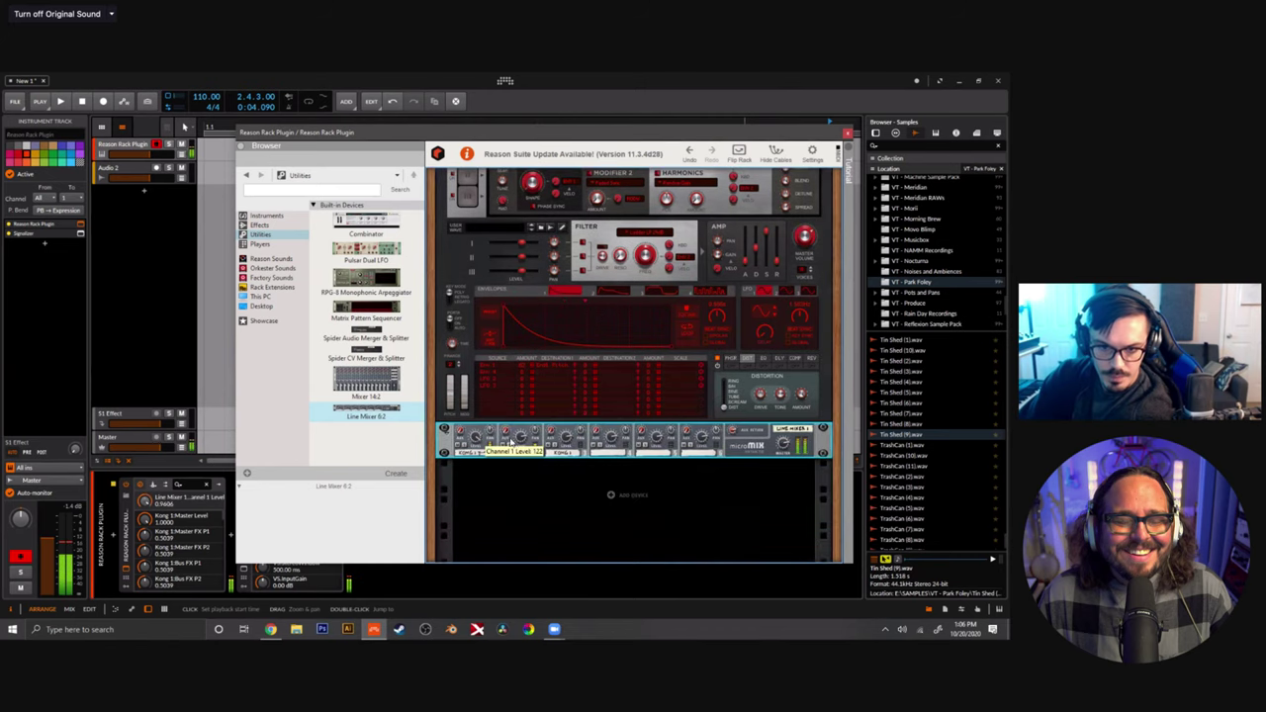
drag(480, 445, 478, 444)
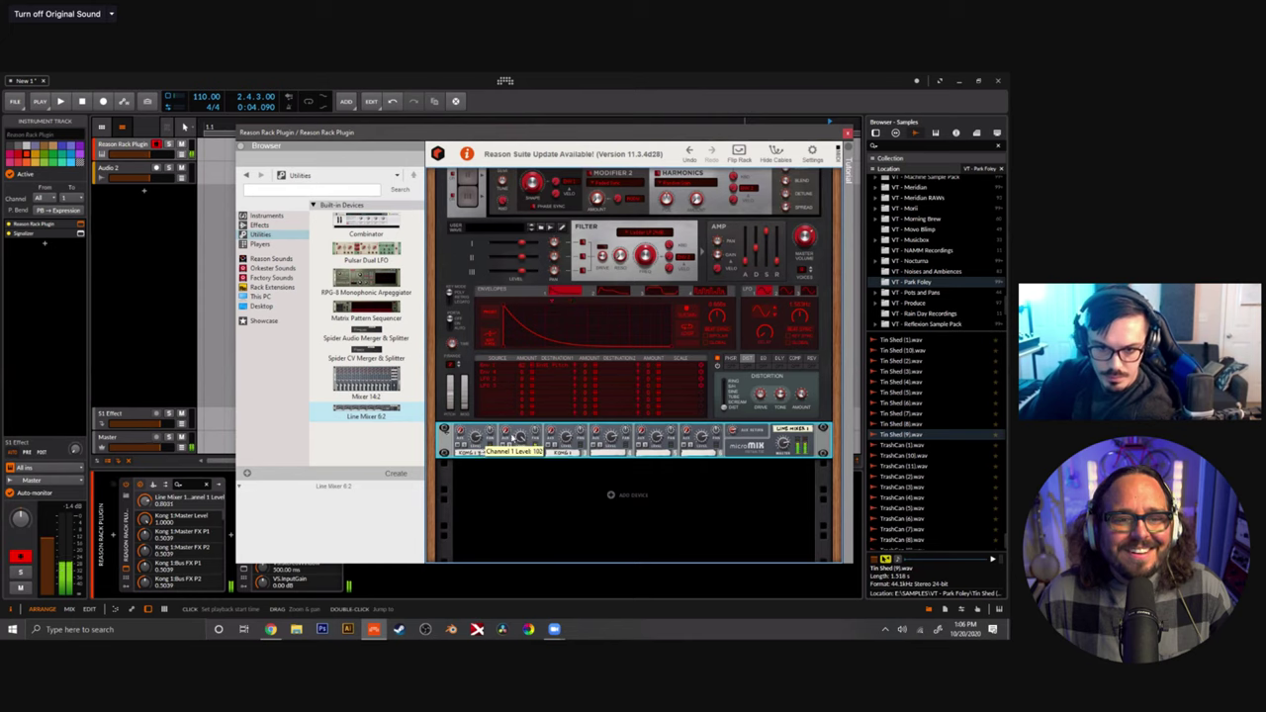
Delete the Europa synth and the Line Mixer from the rack and check Kong's cabling on the rack's rear.
scroll(655, 393, up, 4)
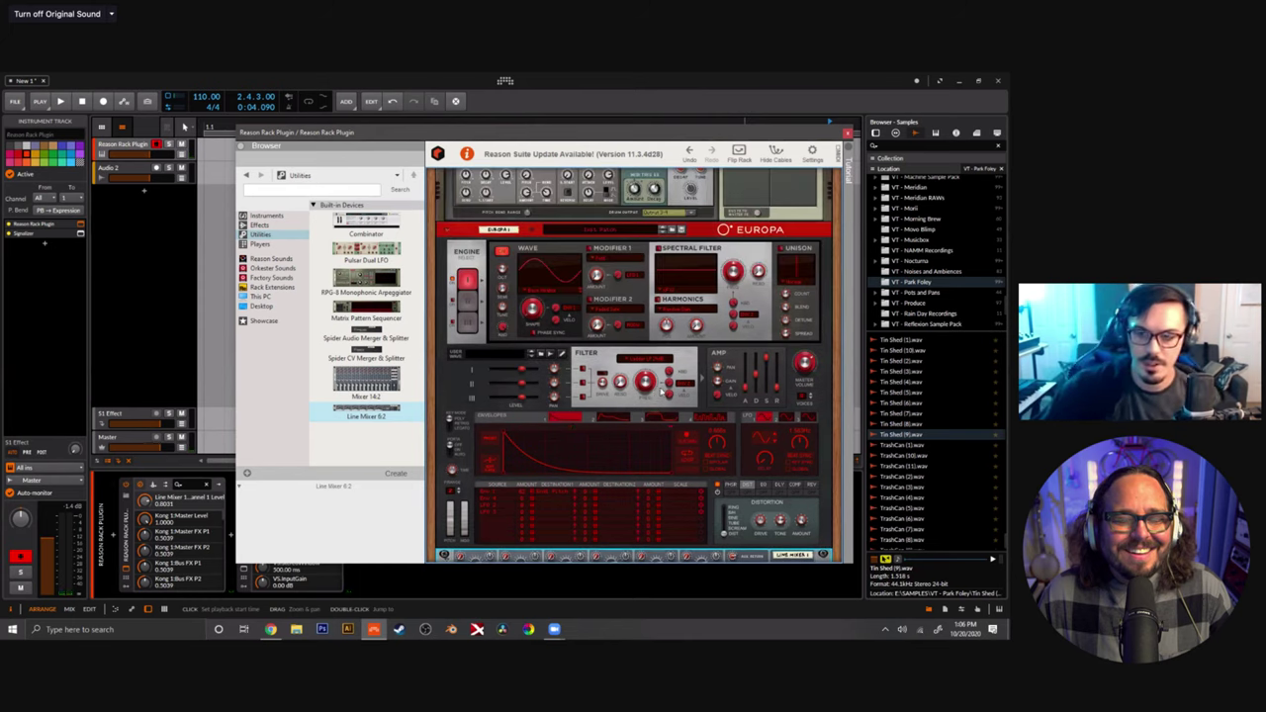
scroll(667, 380, up, 1)
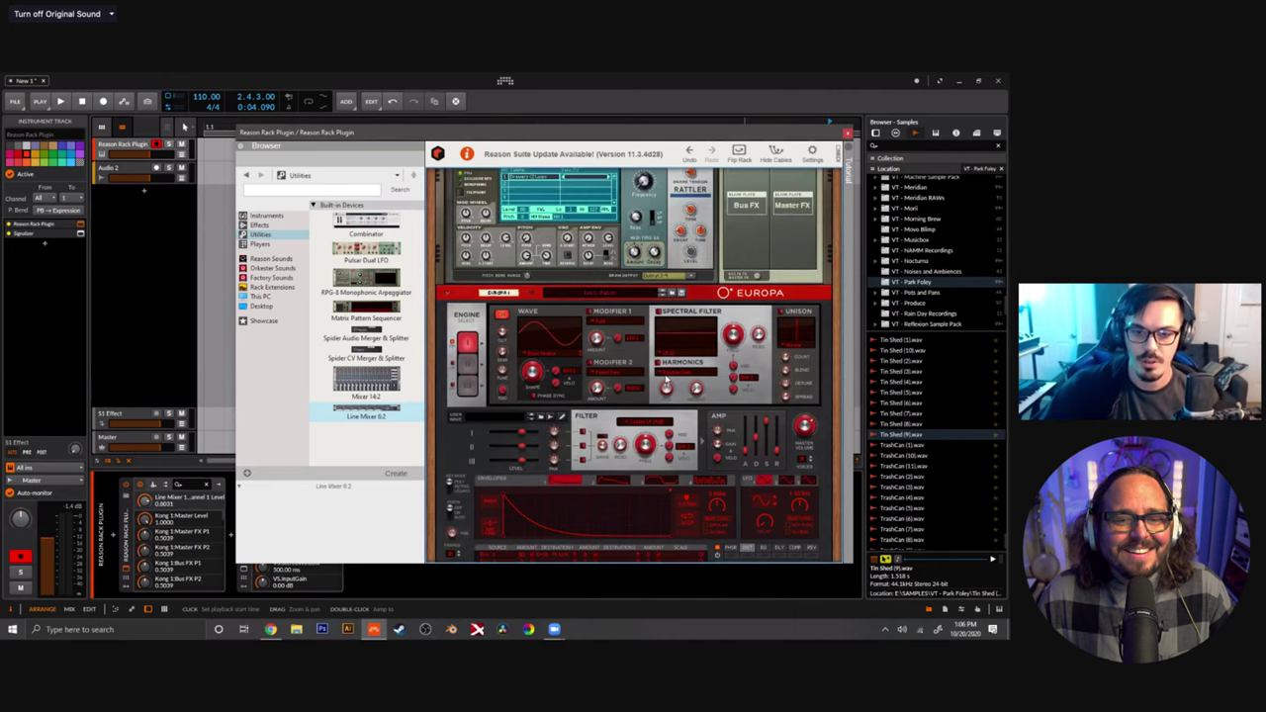
scroll(610, 423, down, 2)
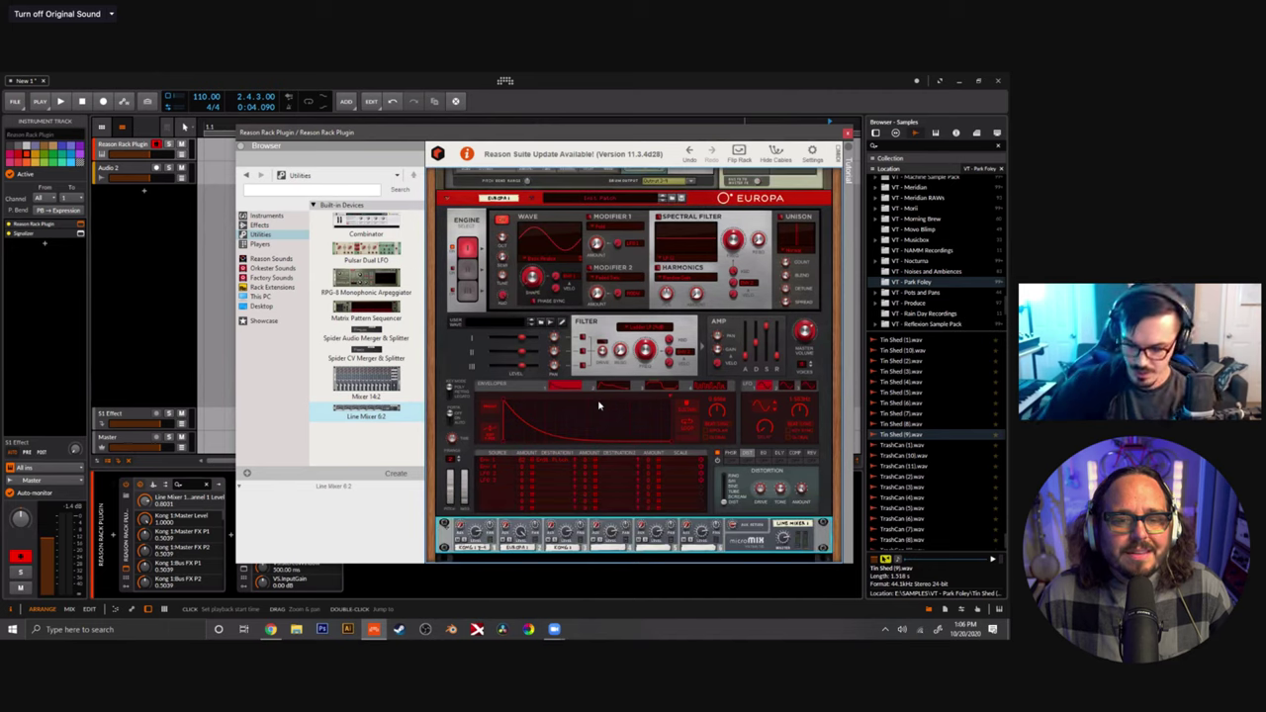
scroll(573, 385, down, 1)
scroll(498, 303, up, 1)
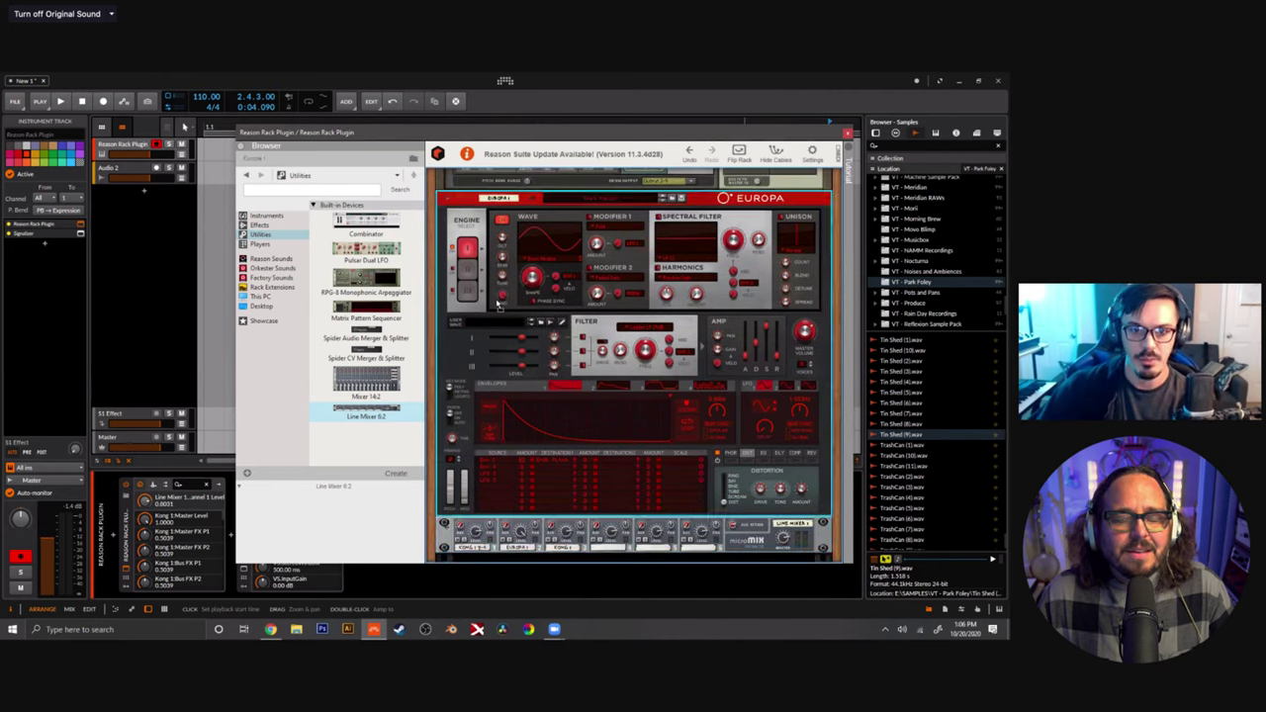
key(Delete)
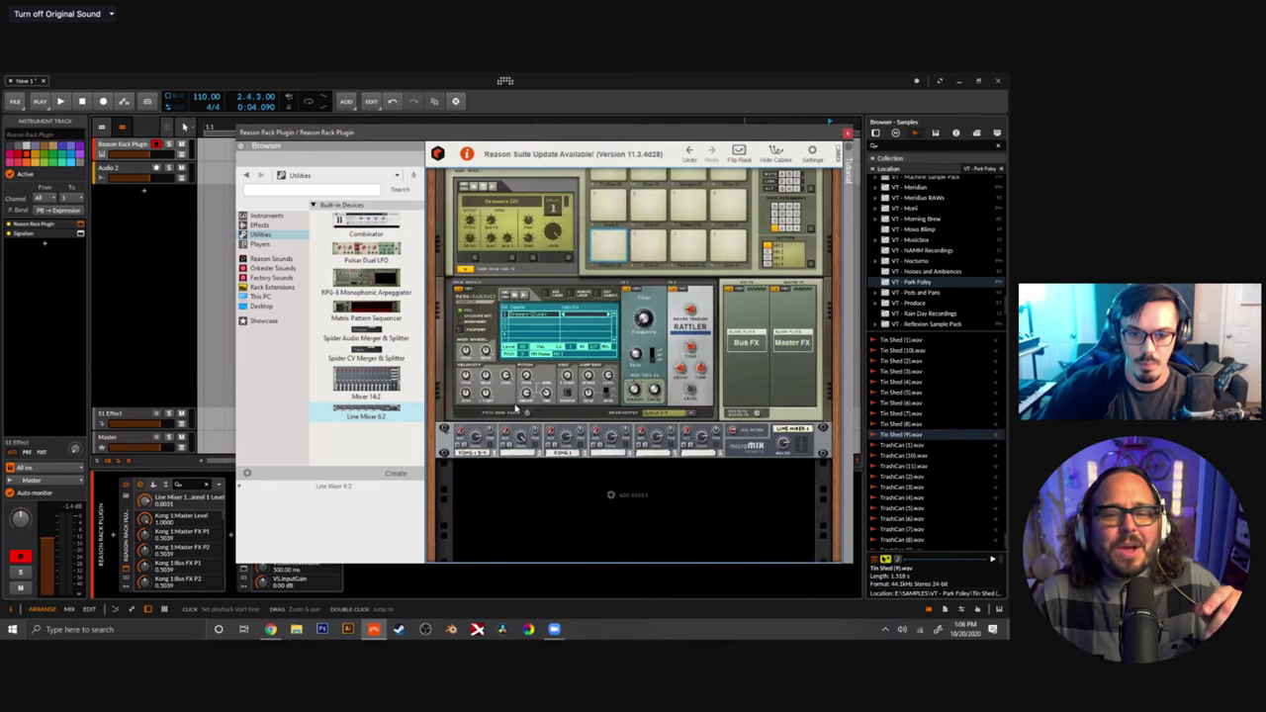
key(Delete)
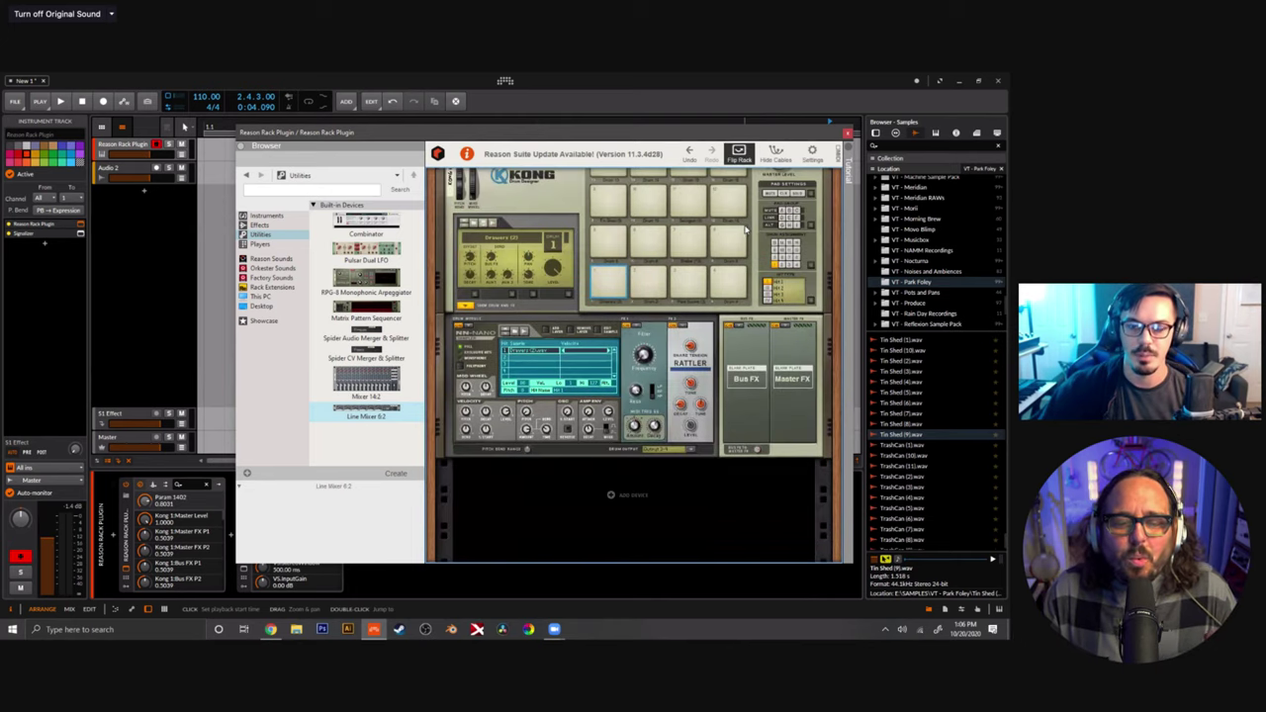
click(739, 154)
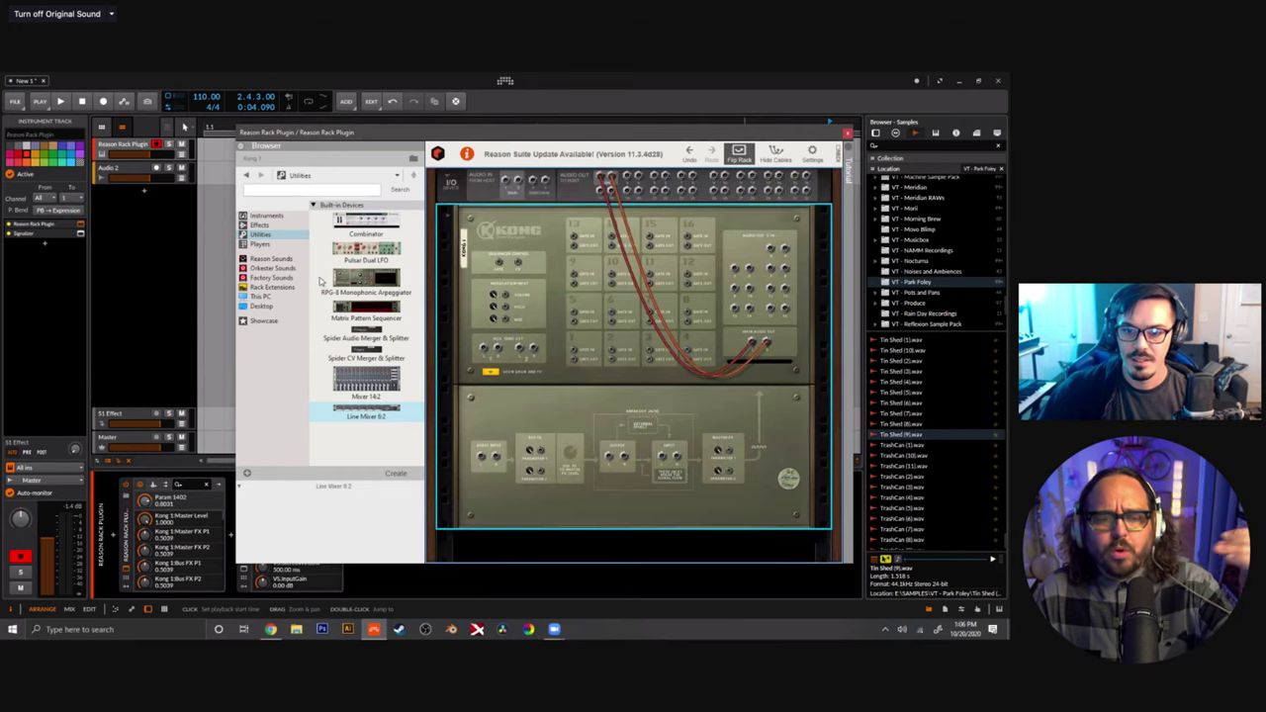
key(Tab)
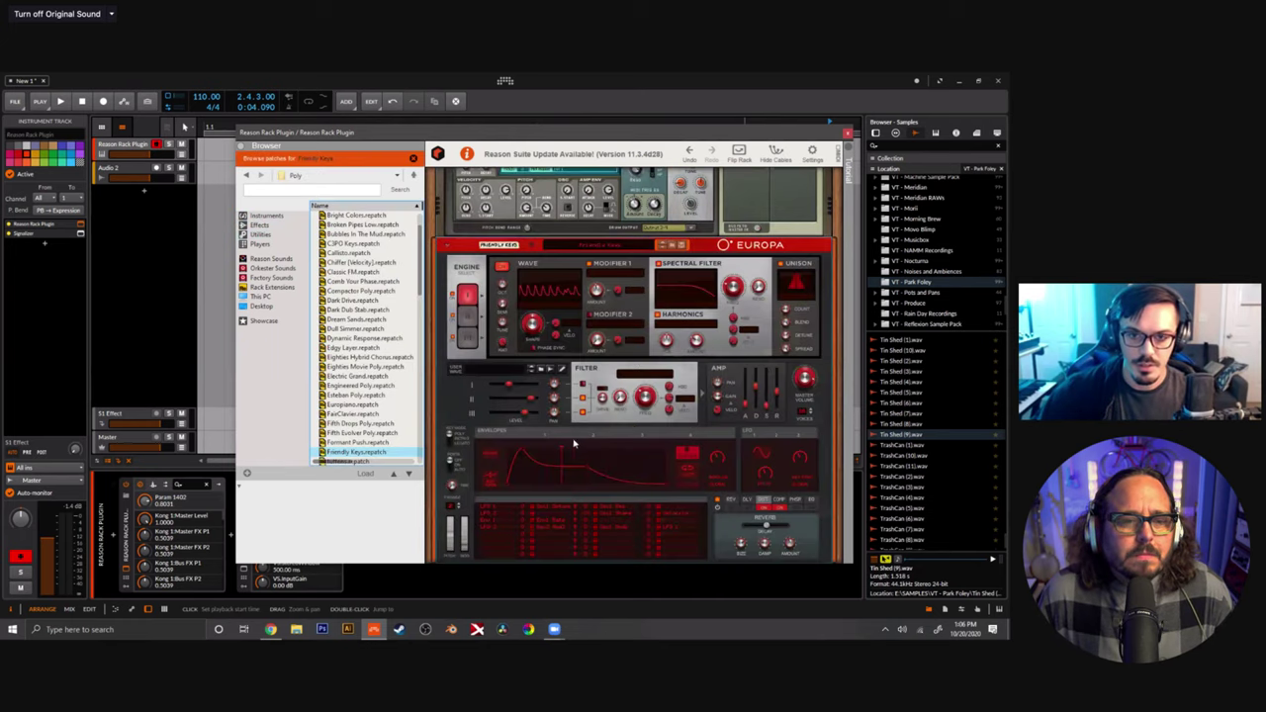
Reset the newly added Europa below Kong to its Init Patch.
right_click(501, 442)
click(542, 476)
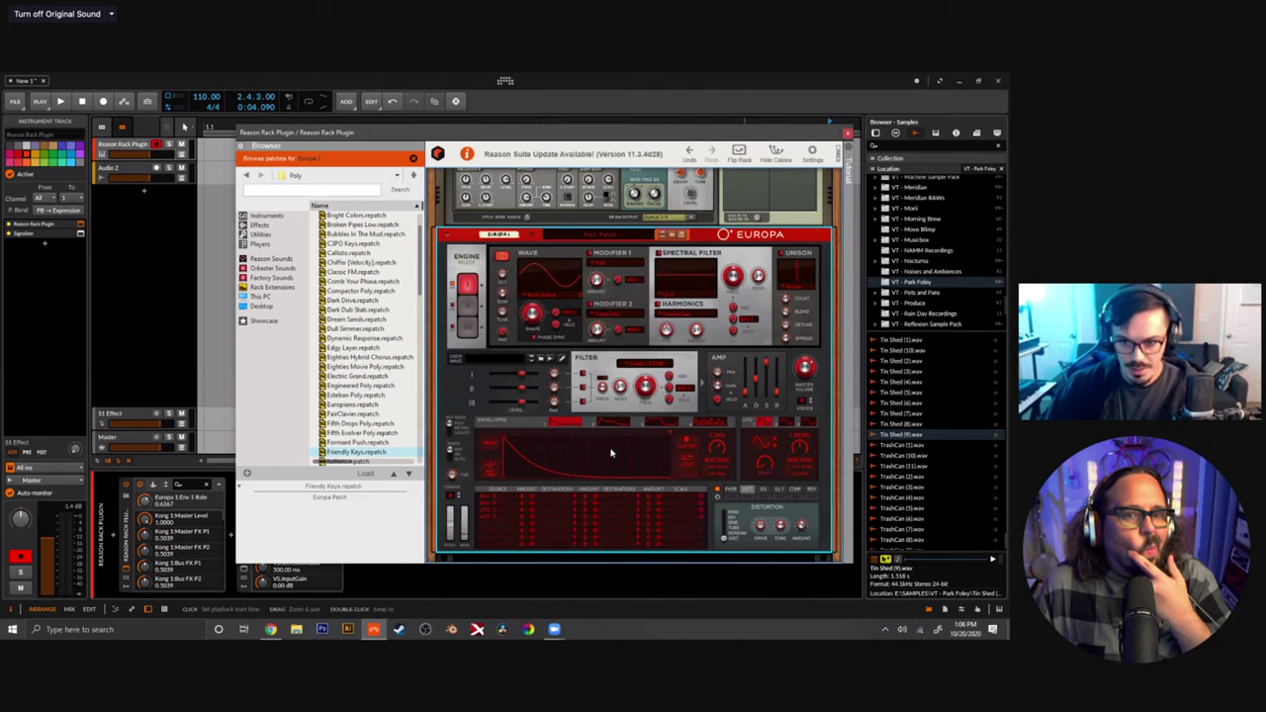
right_click(530, 467)
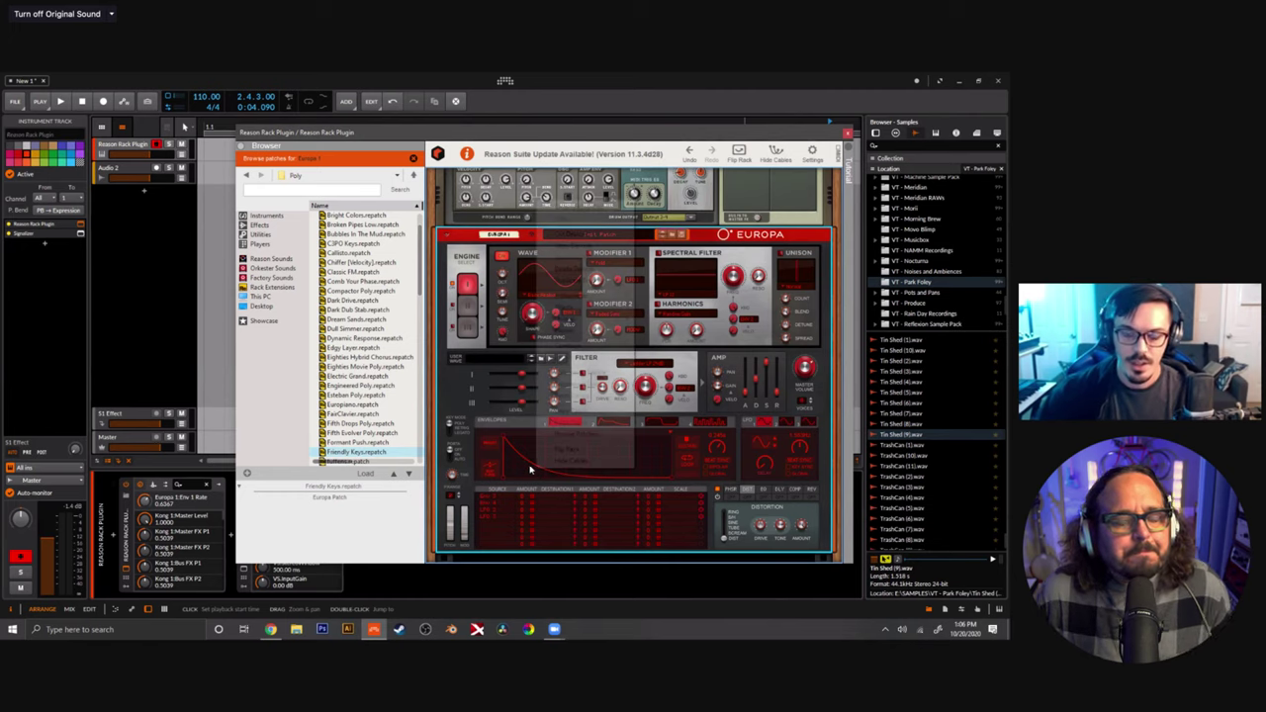
click(526, 466)
double_click(525, 465)
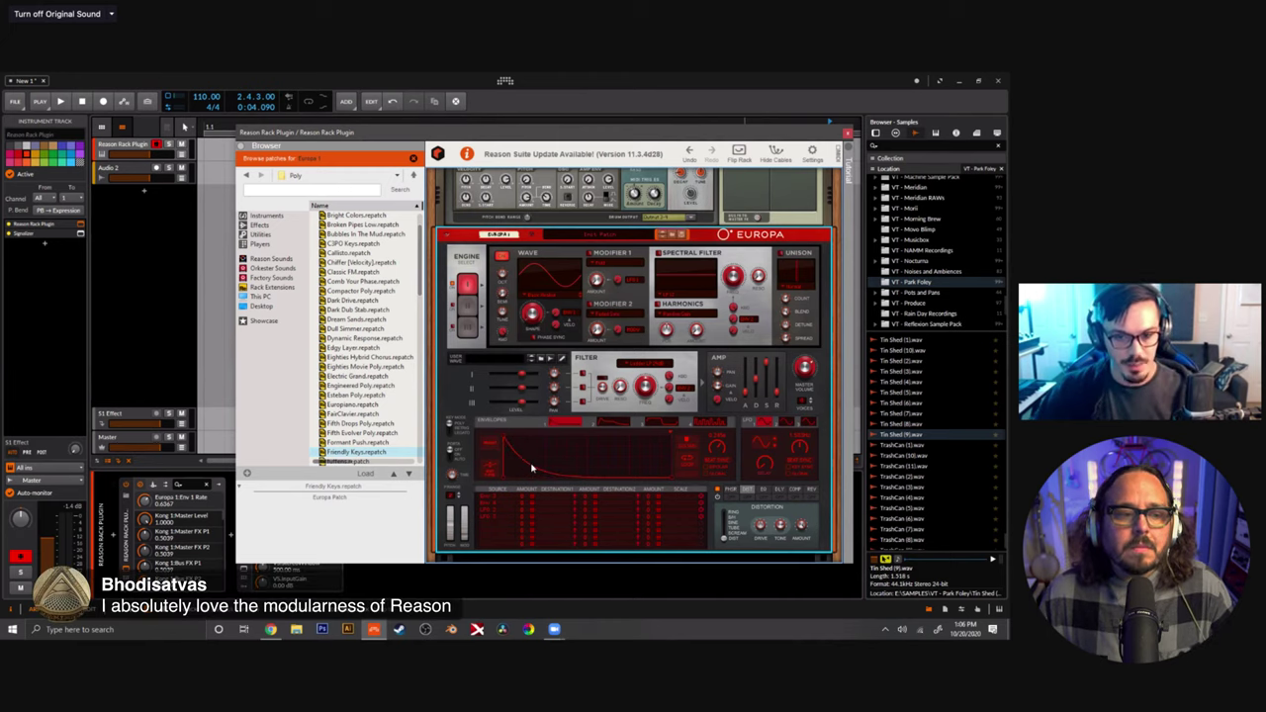
Delete the Europa below Kong and route pad 1's drum output to Bus FX.
scroll(522, 464, up, 3)
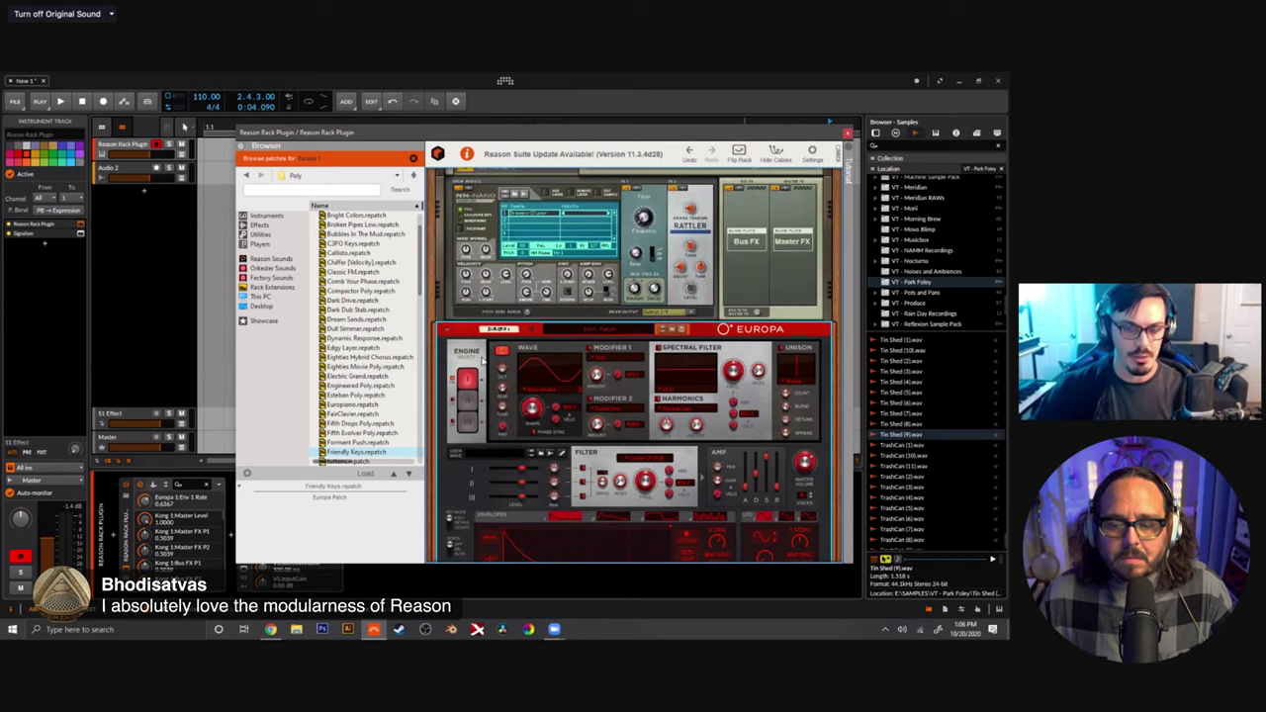
key(Delete)
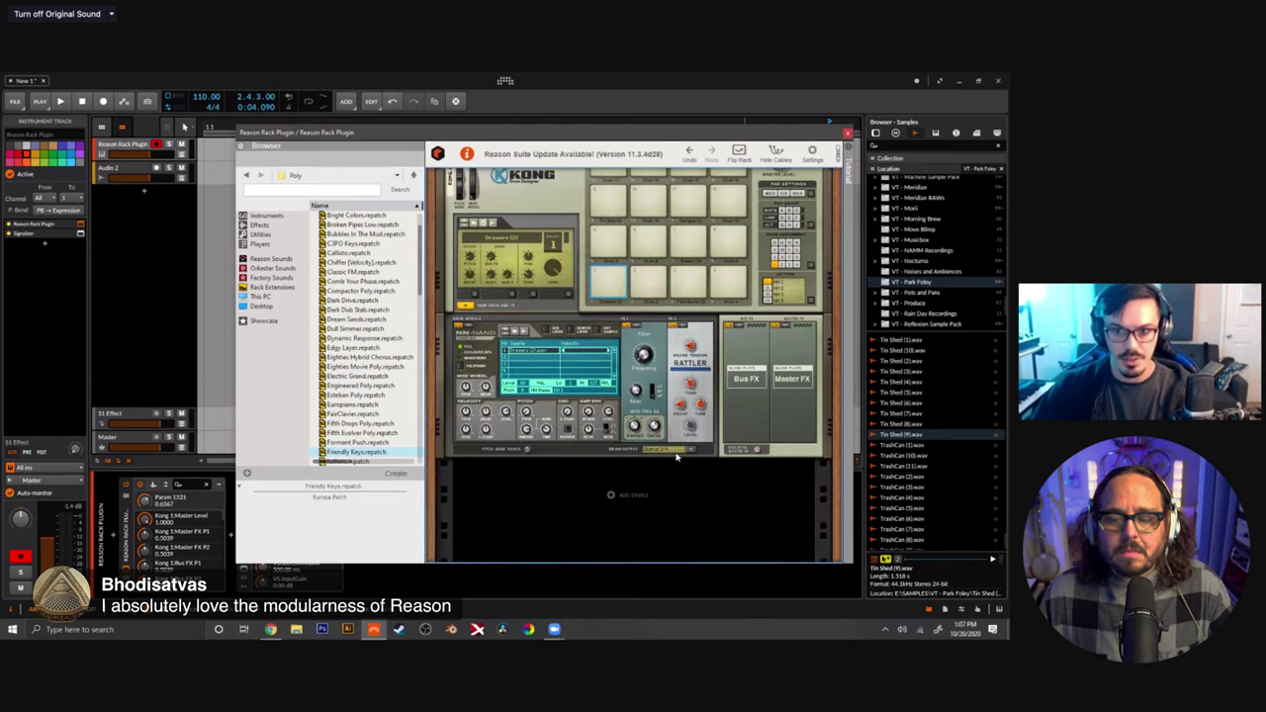
click(681, 454)
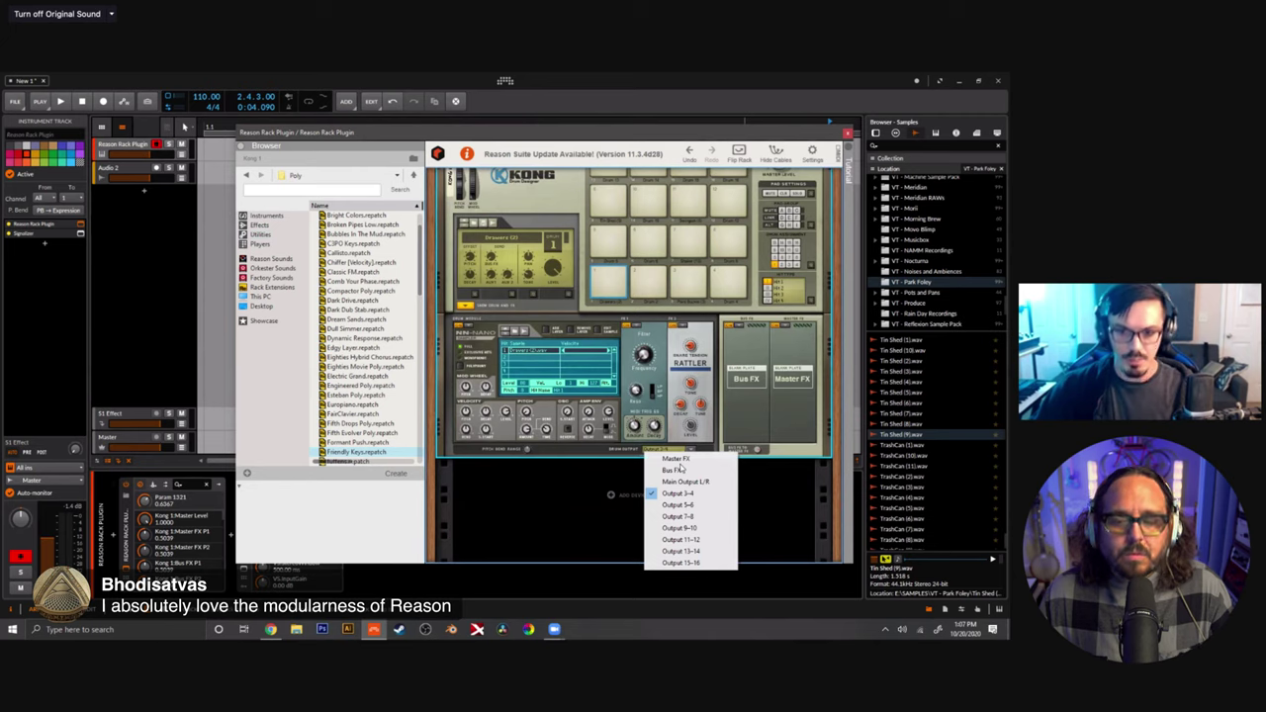
click(678, 471)
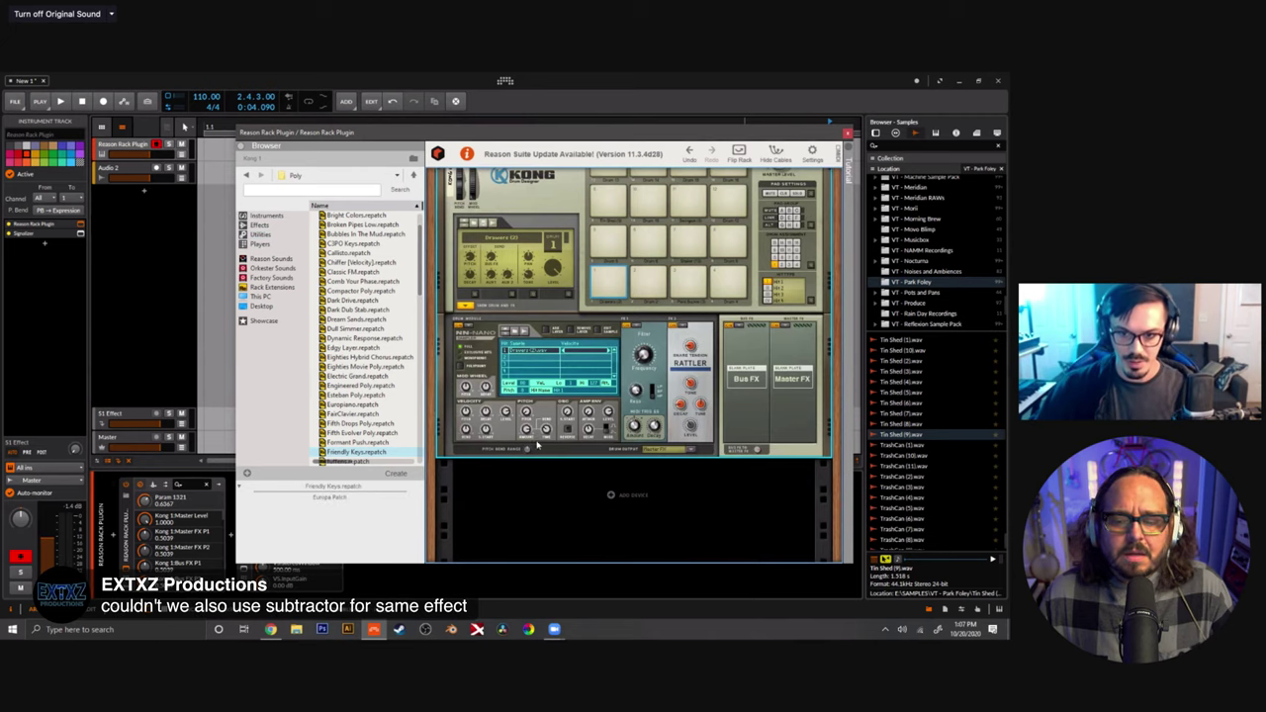
Add a Pulveriser Demolition effect to the rack directly below Kong, undoing any placement above it.
click(259, 225)
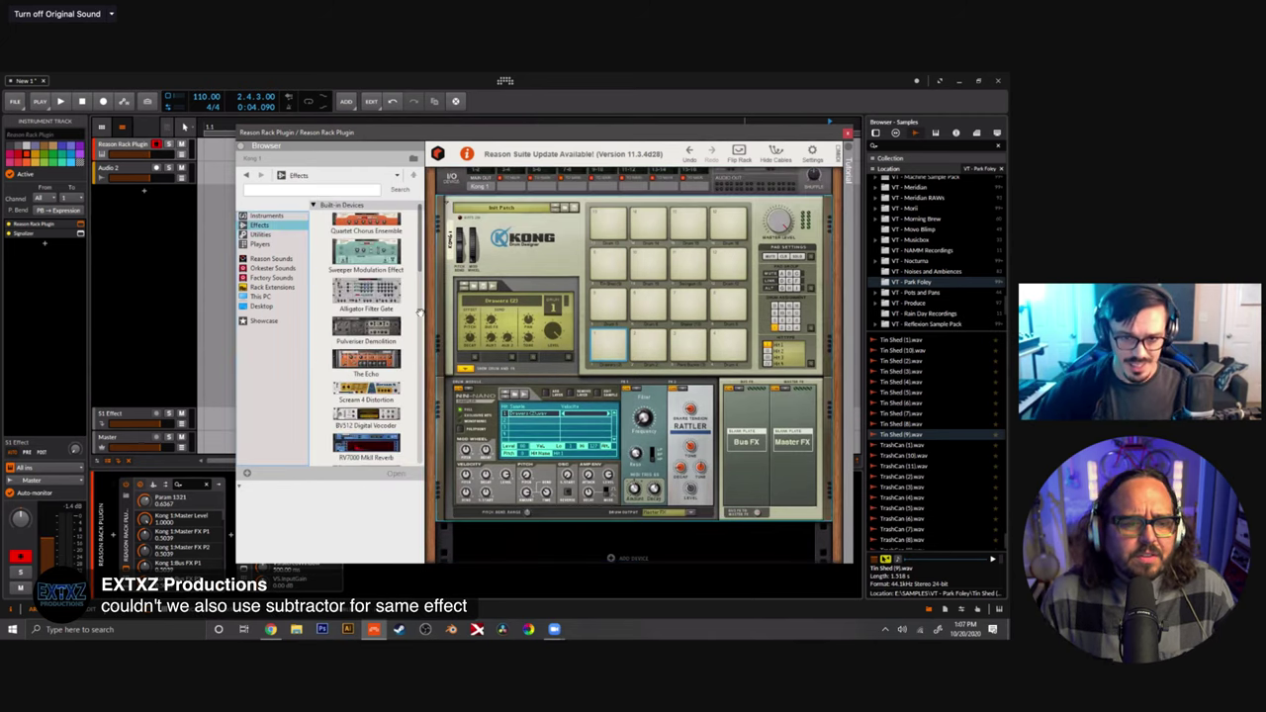
scroll(368, 263, down, 2)
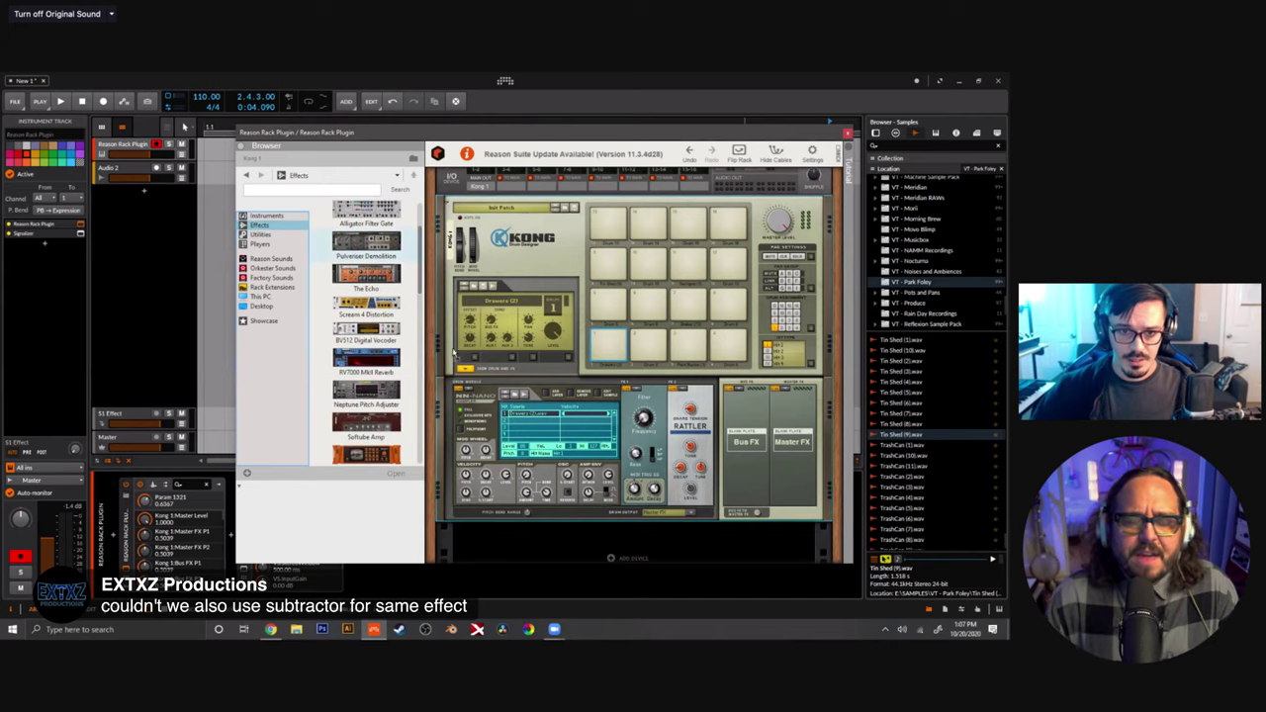
drag(366, 245, 485, 398)
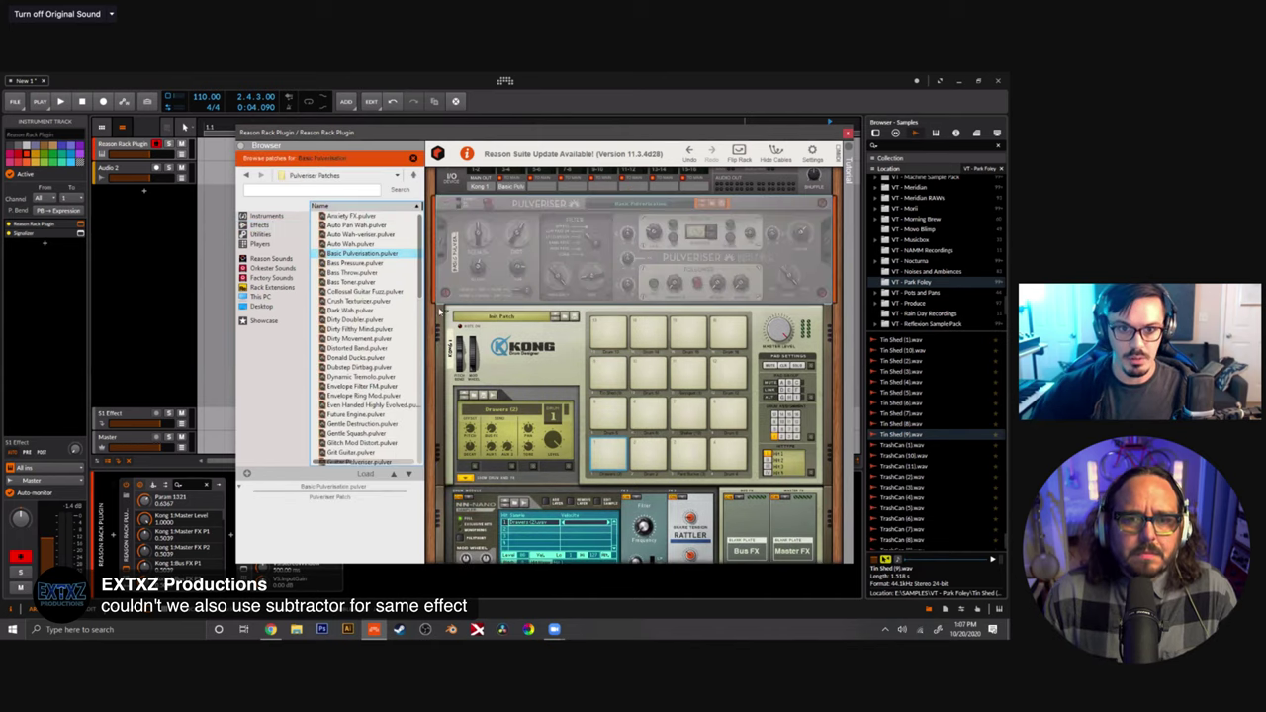
key(ctrl+z)
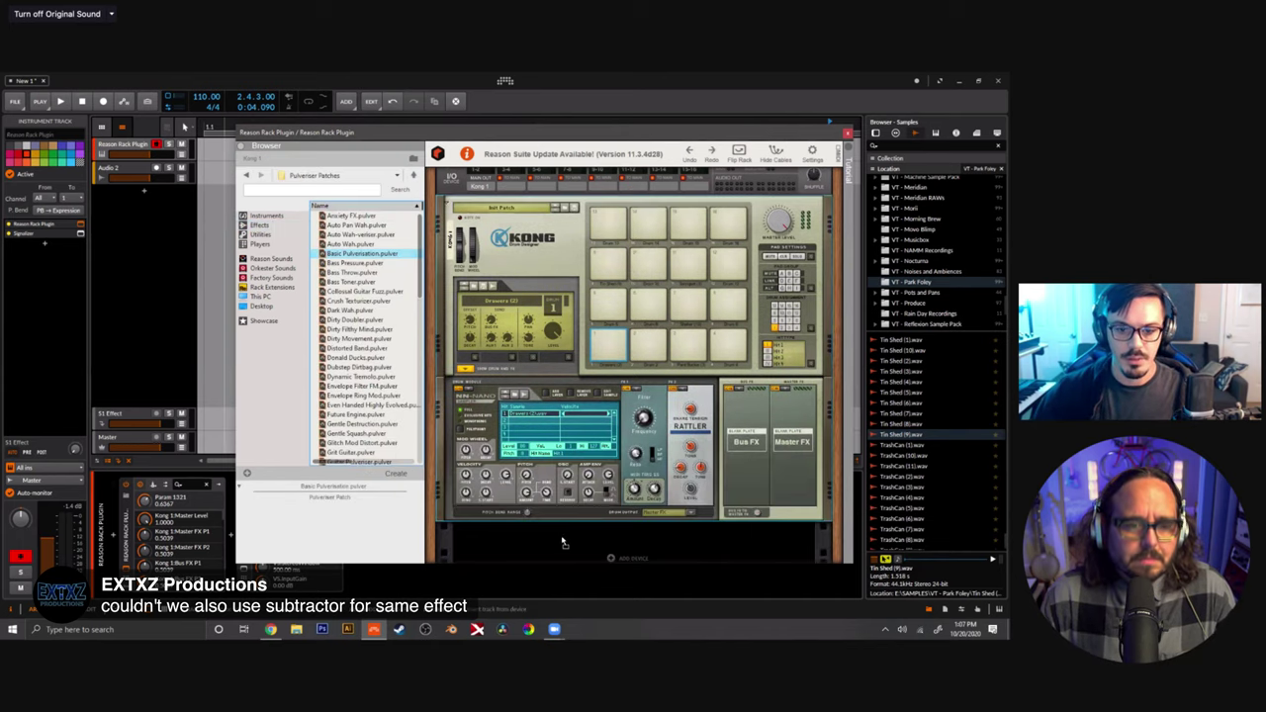
drag(562, 541, 560, 536)
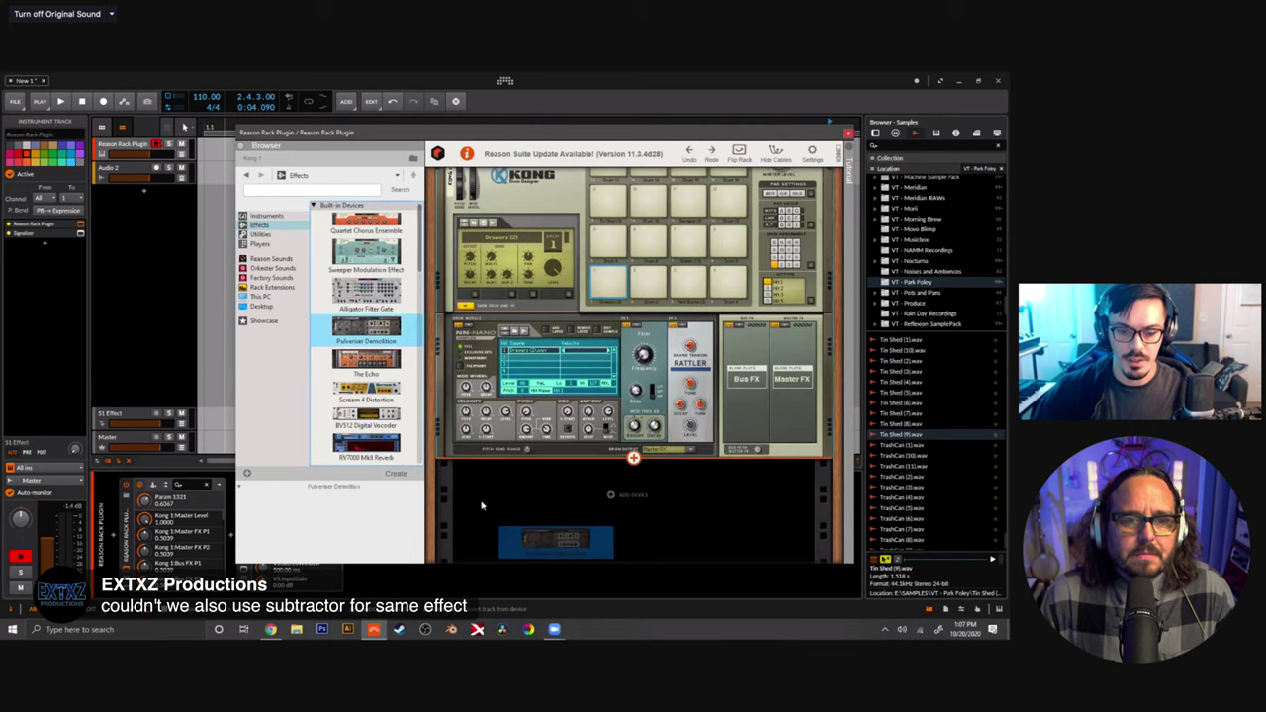
Set the Pulveriser's squash to 60% and its volume to maximum, and lower the blend to about a third.
drag(481, 511, 479, 519)
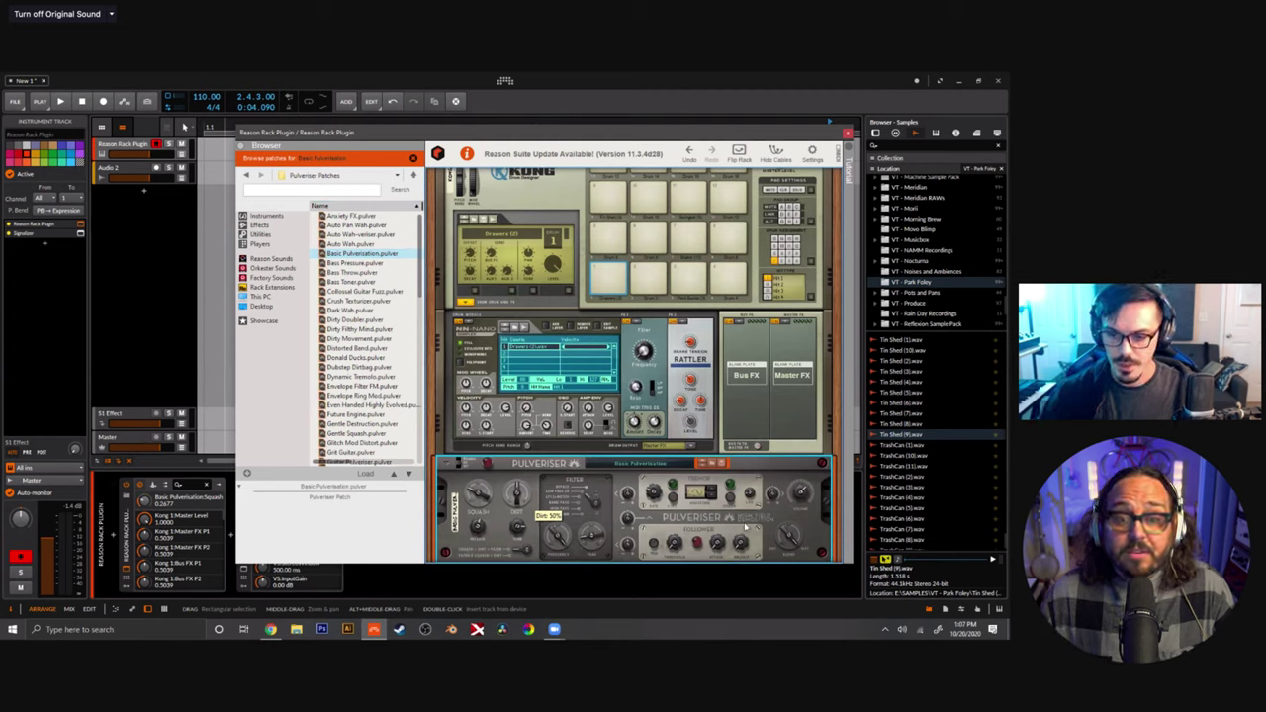
drag(780, 531, 777, 541)
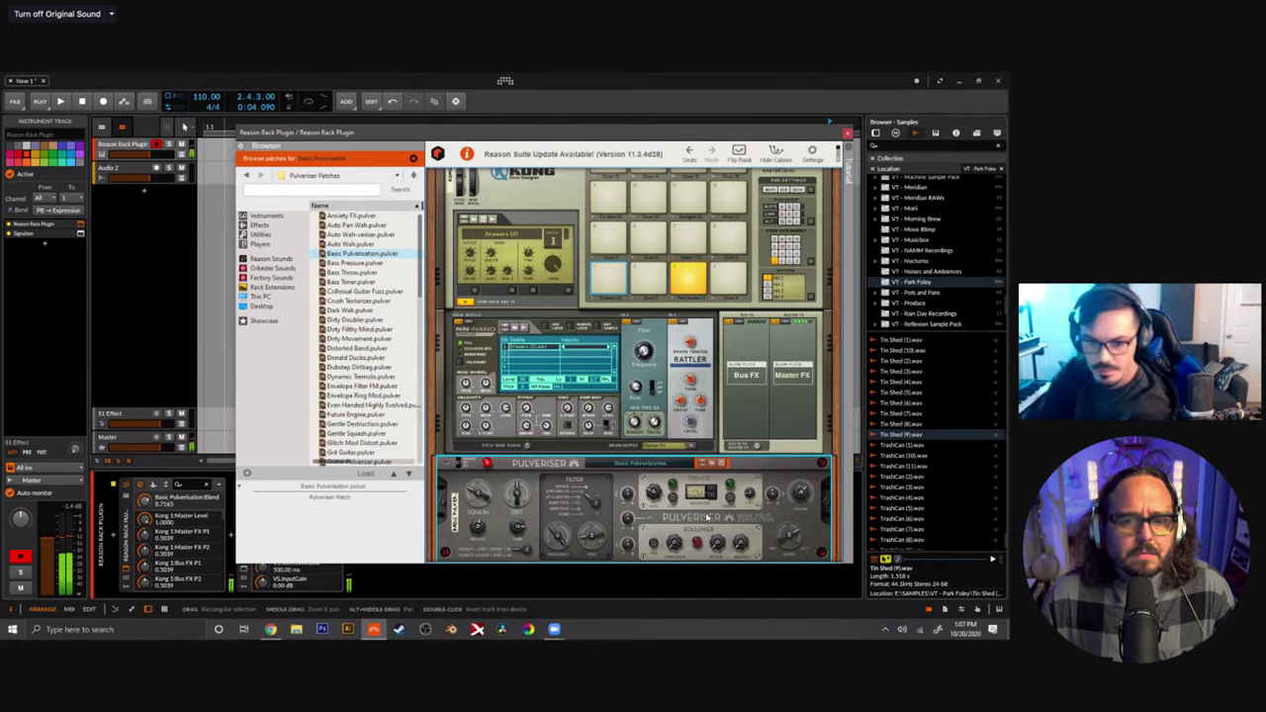
drag(506, 507, 502, 501)
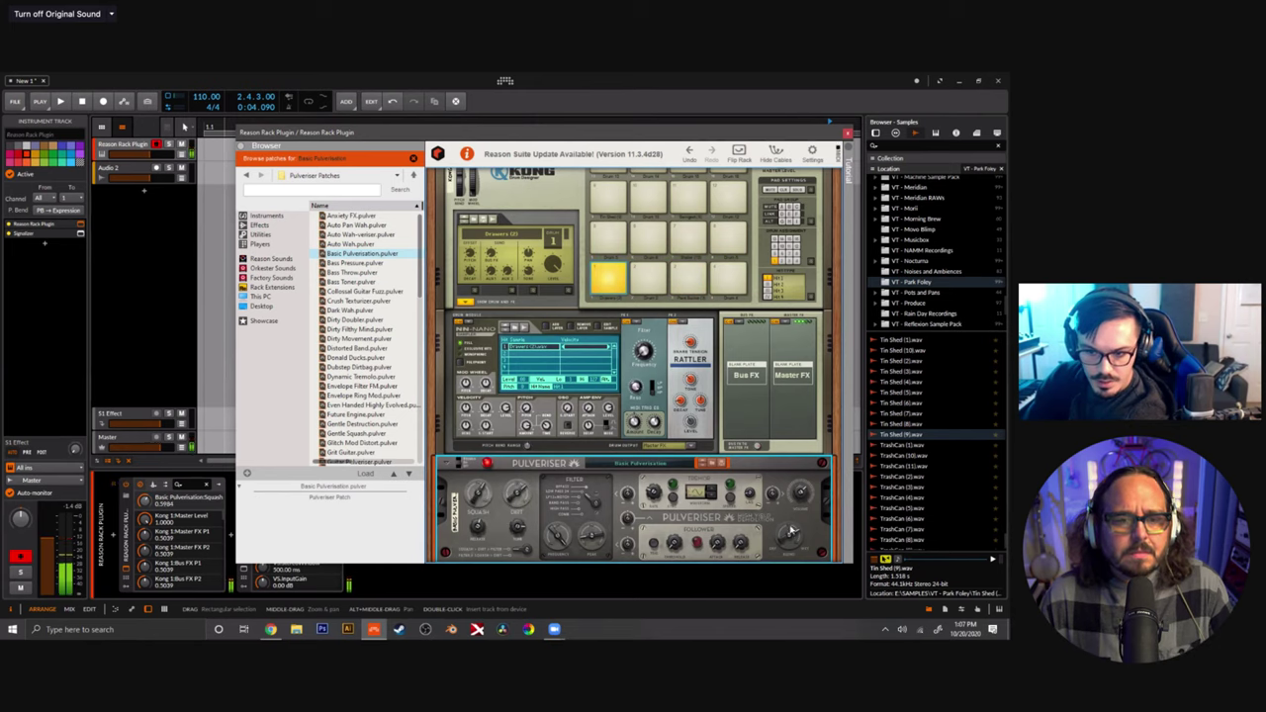
mouse_move(499, 511)
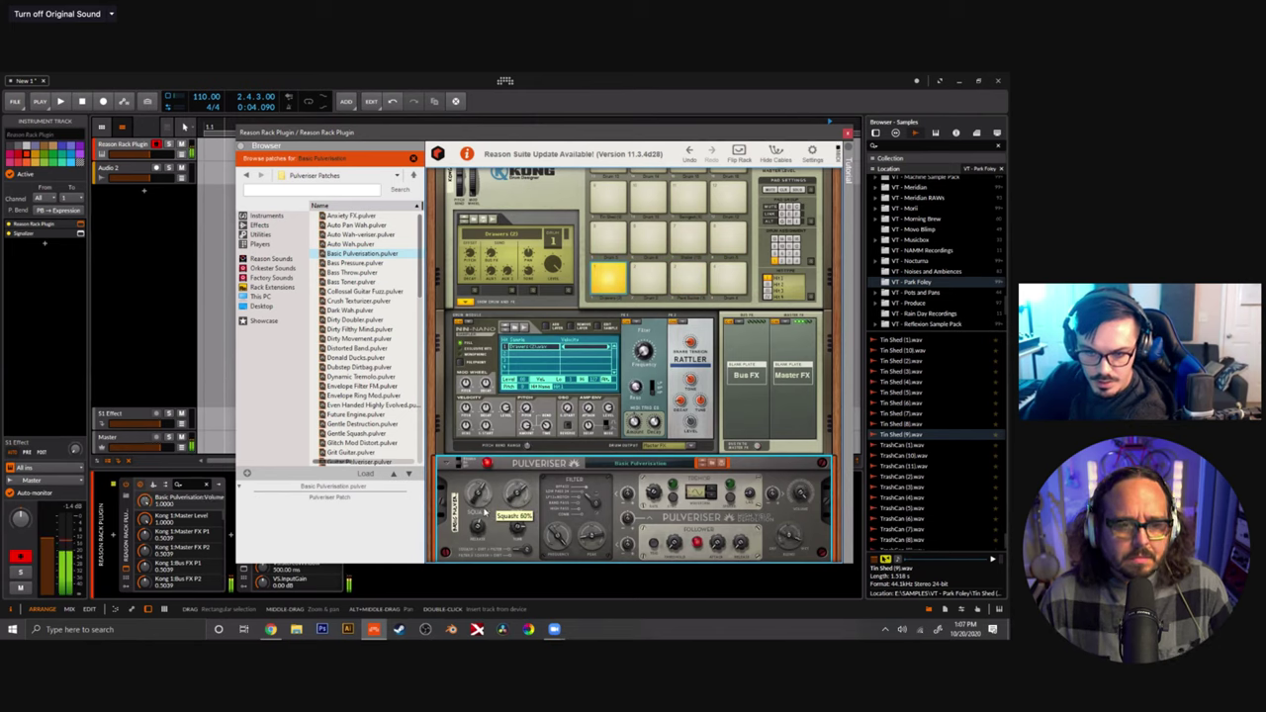
drag(787, 536, 786, 562)
scroll(787, 554, down, 2)
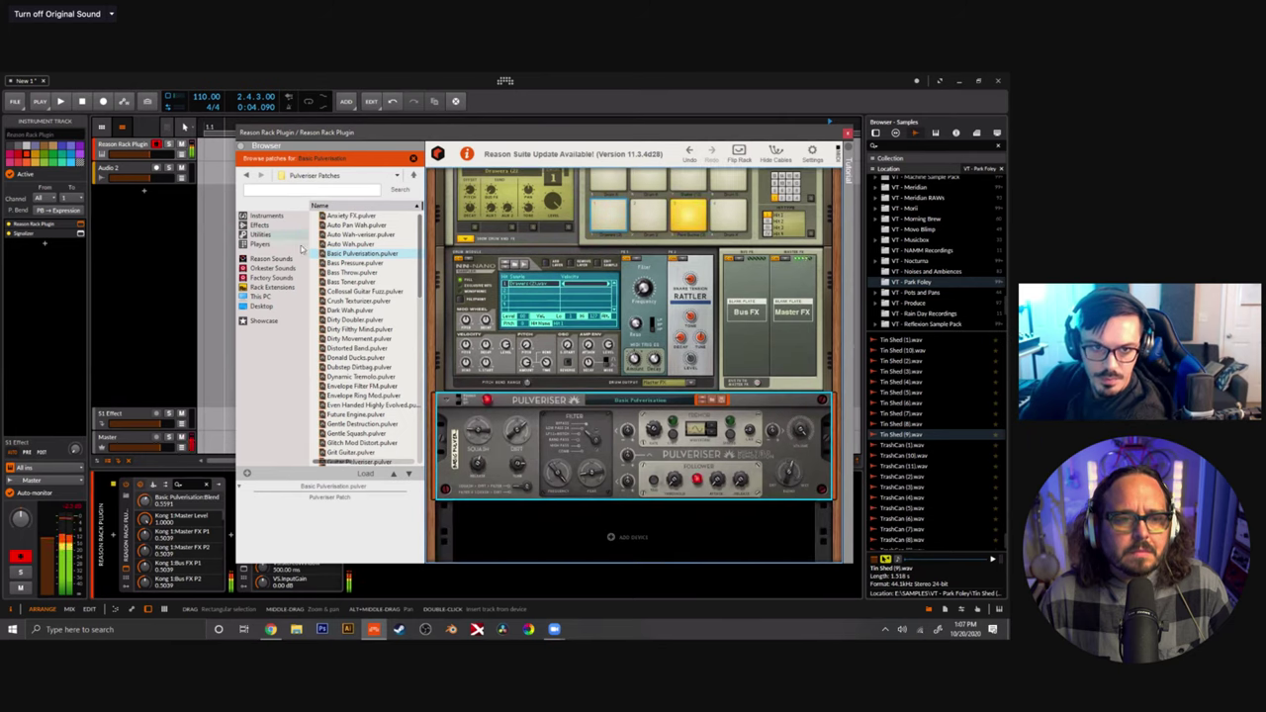
click(259, 224)
click(29, 208)
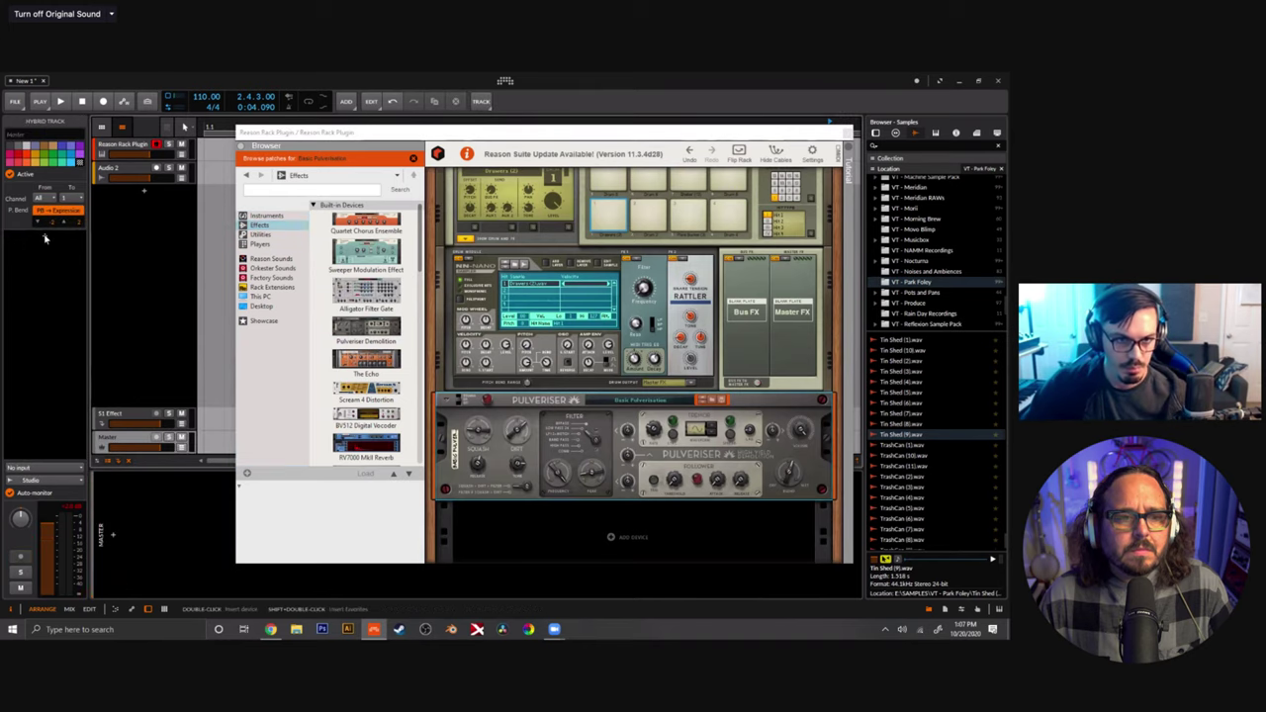
double_click(45, 237)
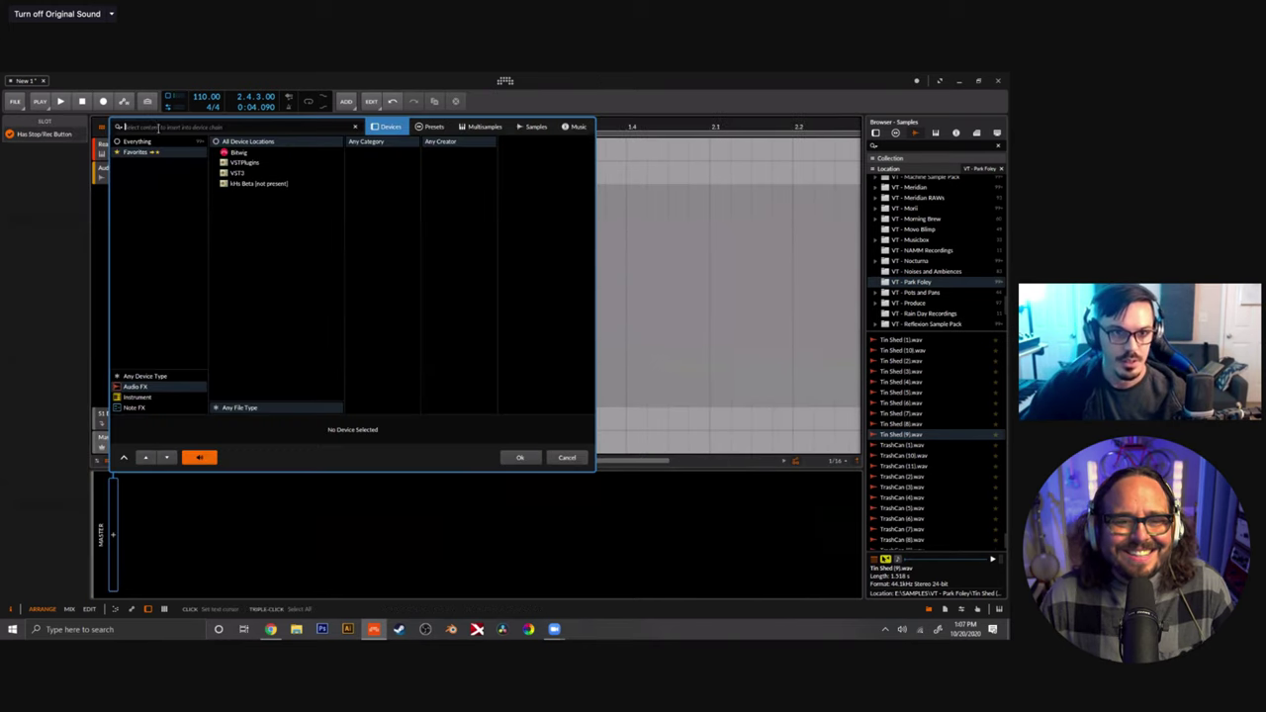
click(559, 454)
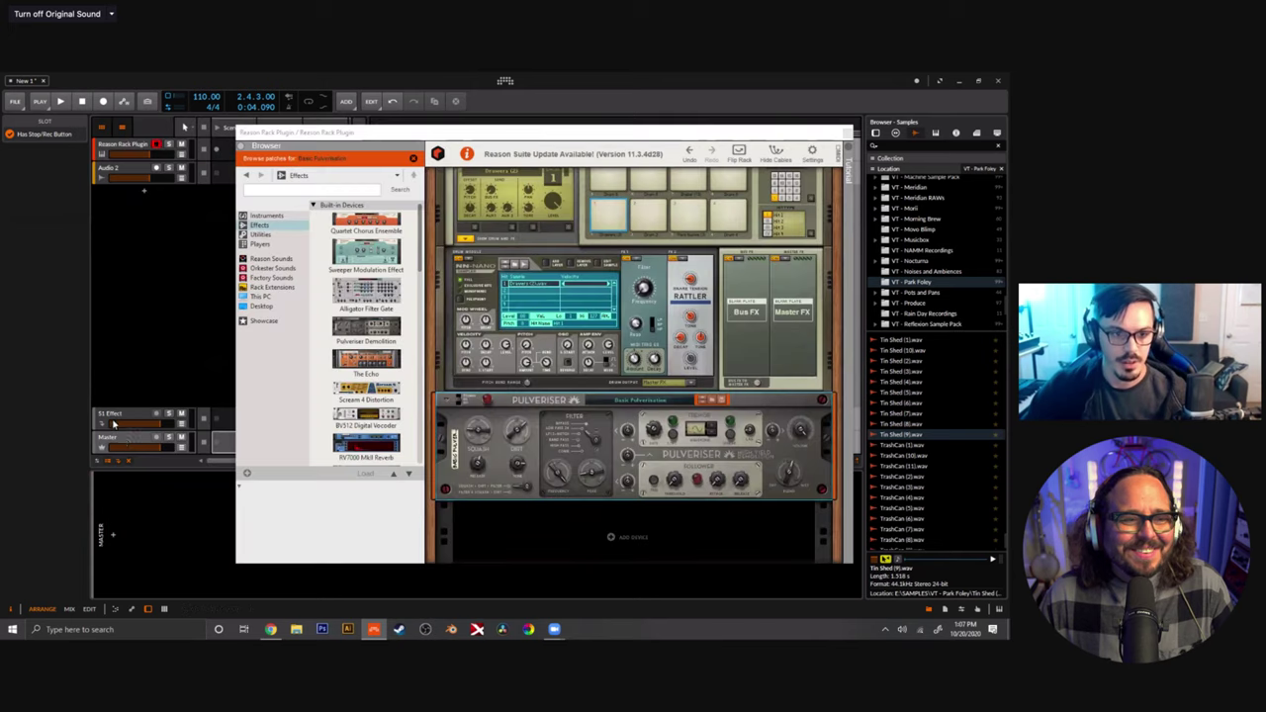
Insert the kHs Limiter on the Master track, searching the devices for "li".
click(117, 438)
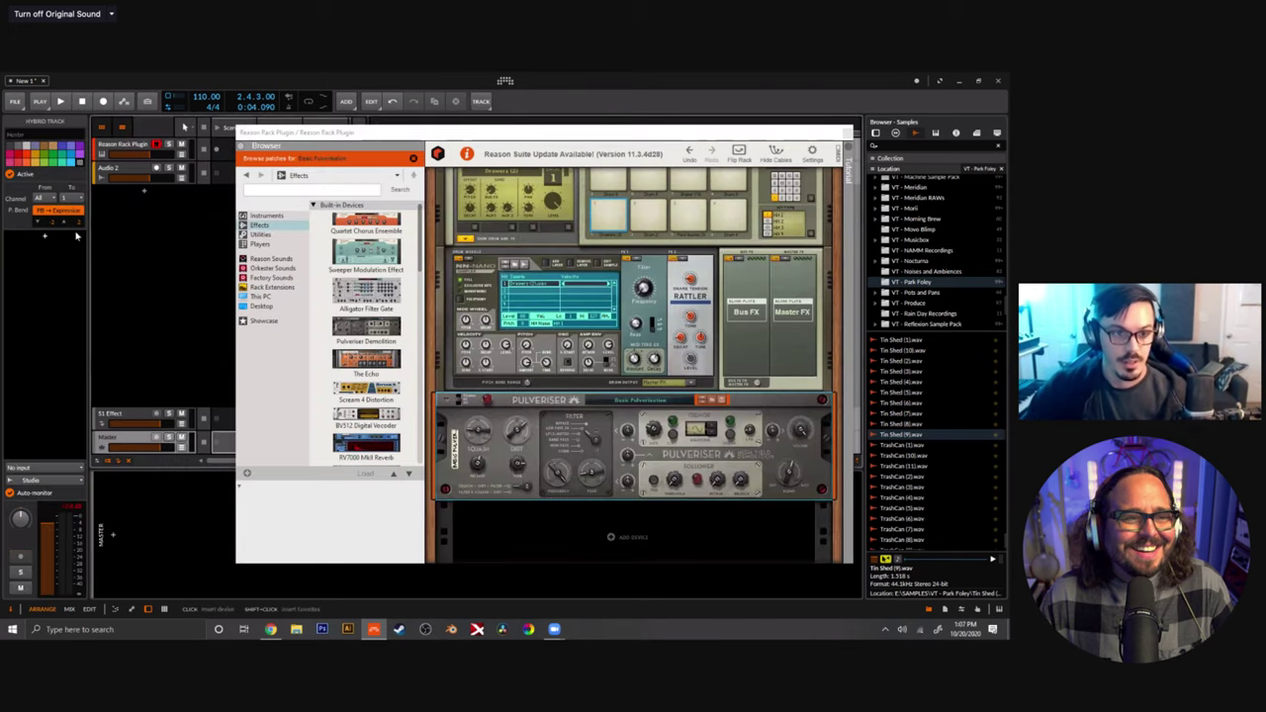
click(76, 235)
text(li)
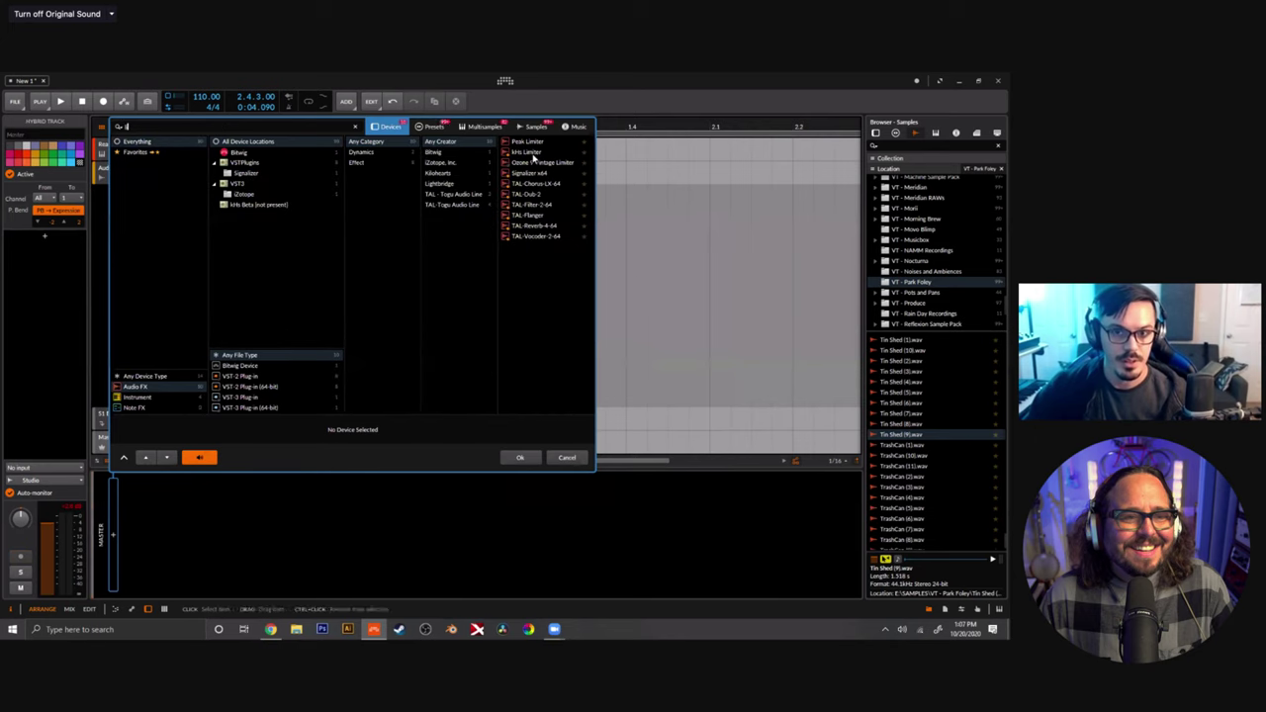
double_click(533, 156)
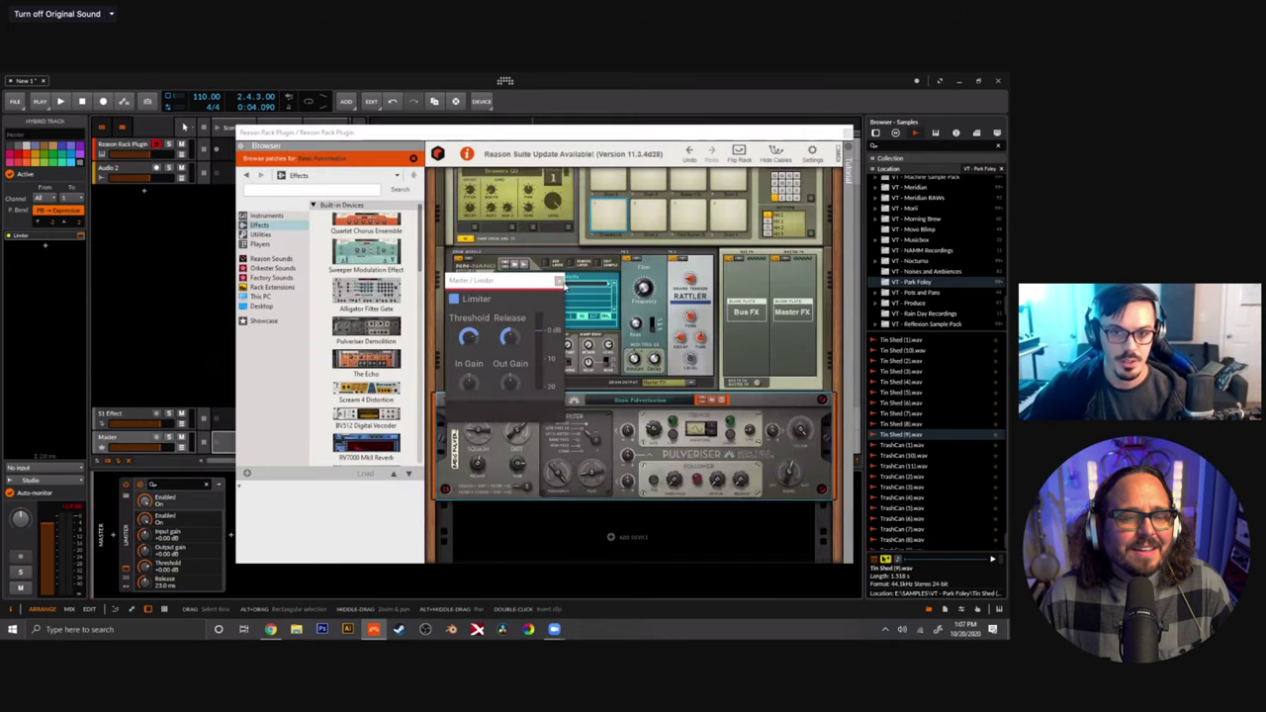
Close the Master limiter's window and hide the clip launcher, leaving the arranger timeline in the track area.
click(559, 282)
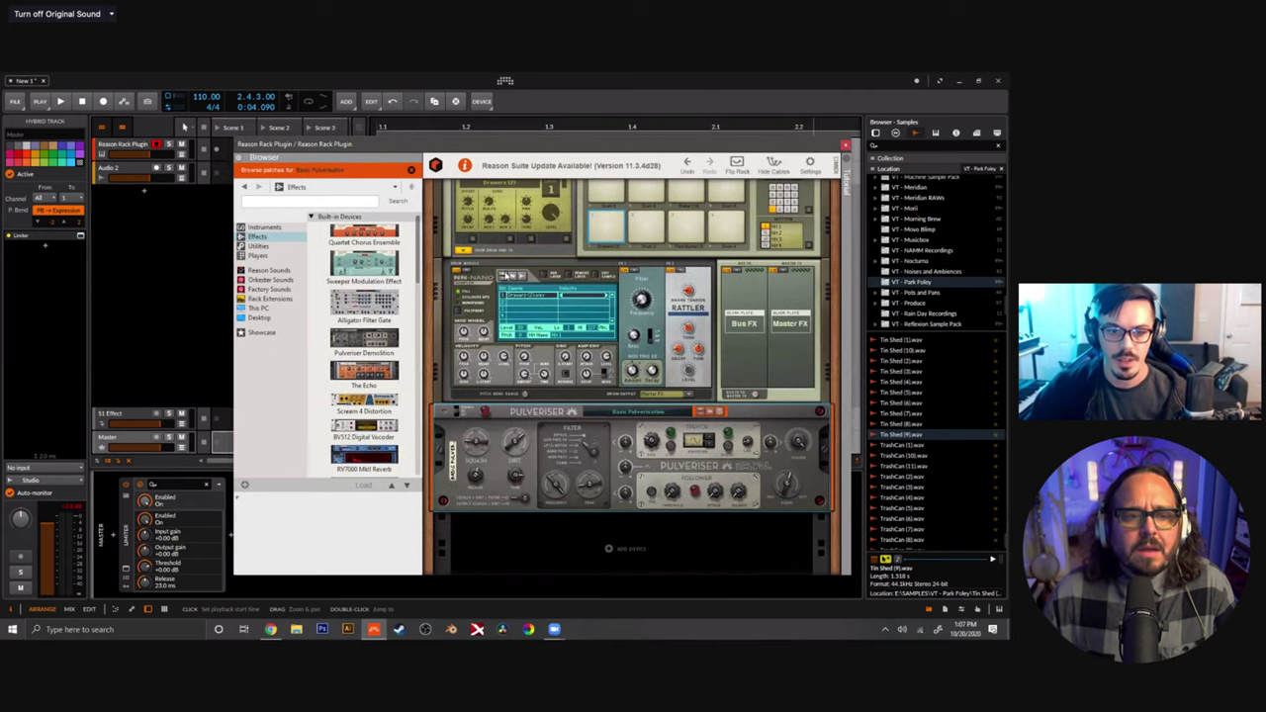
scroll(502, 370, up, 3)
scroll(746, 497, down, 3)
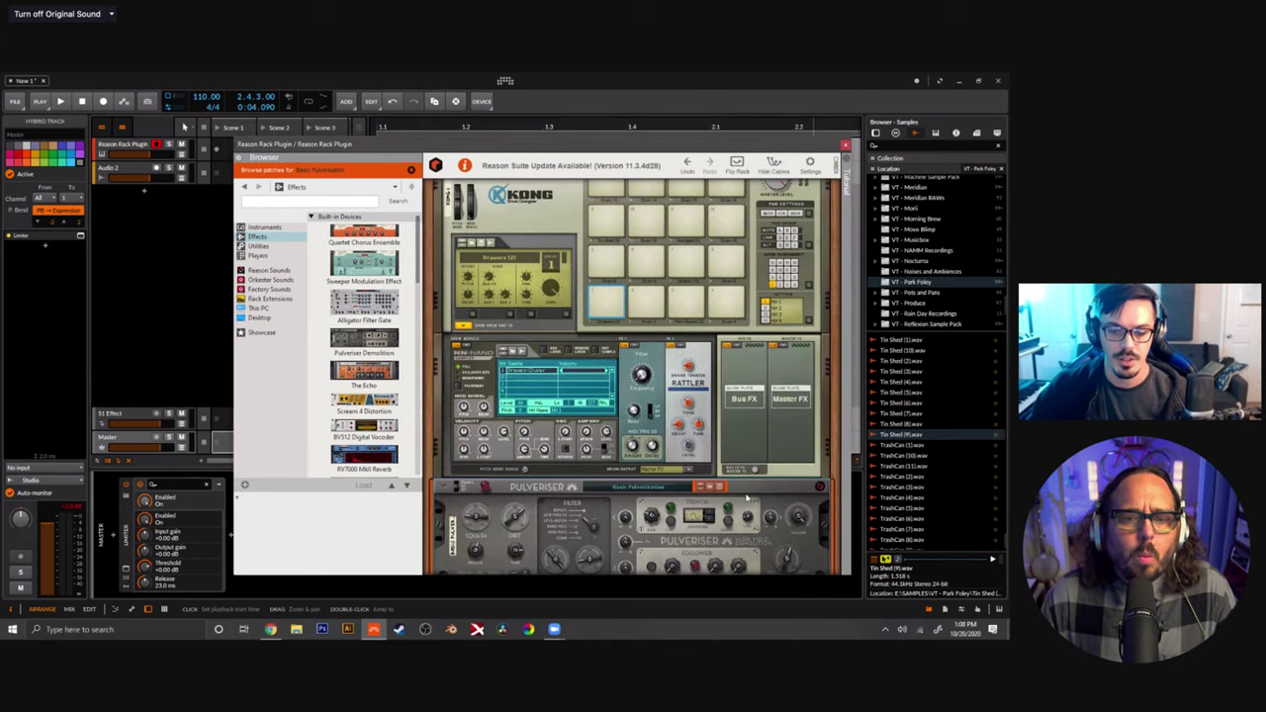
scroll(732, 492, down, 1)
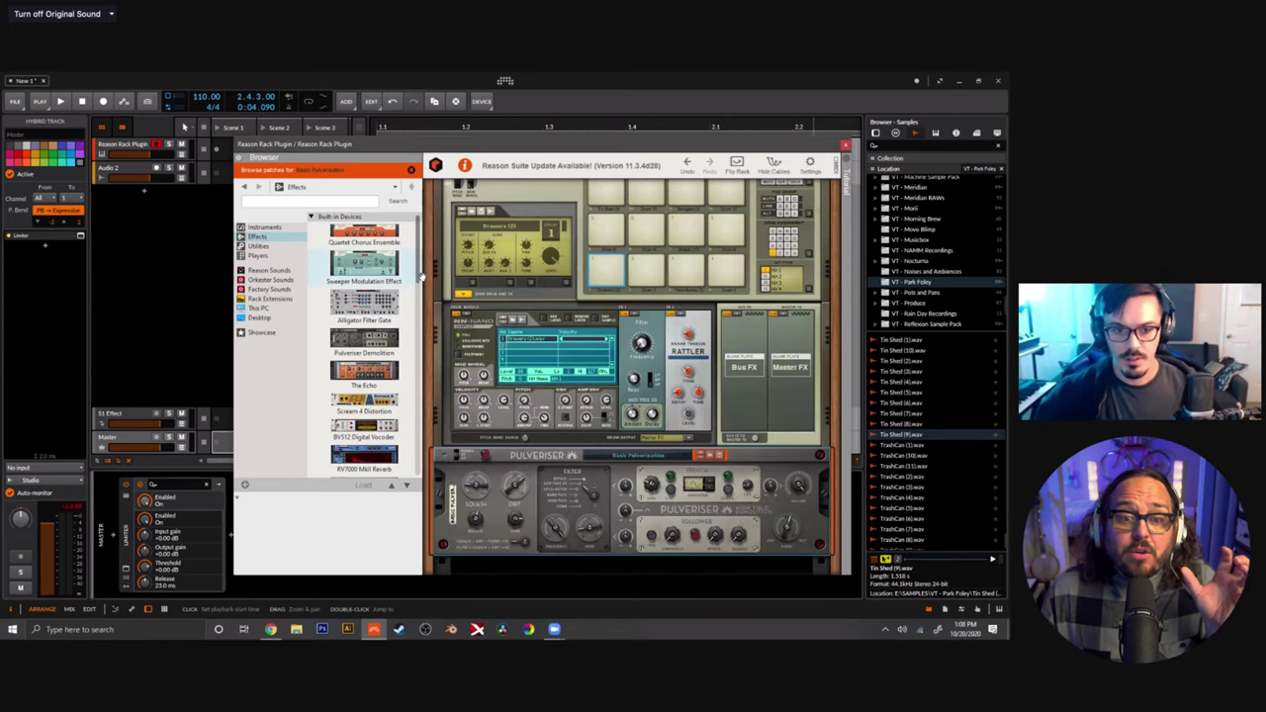
scroll(495, 319, down, 2)
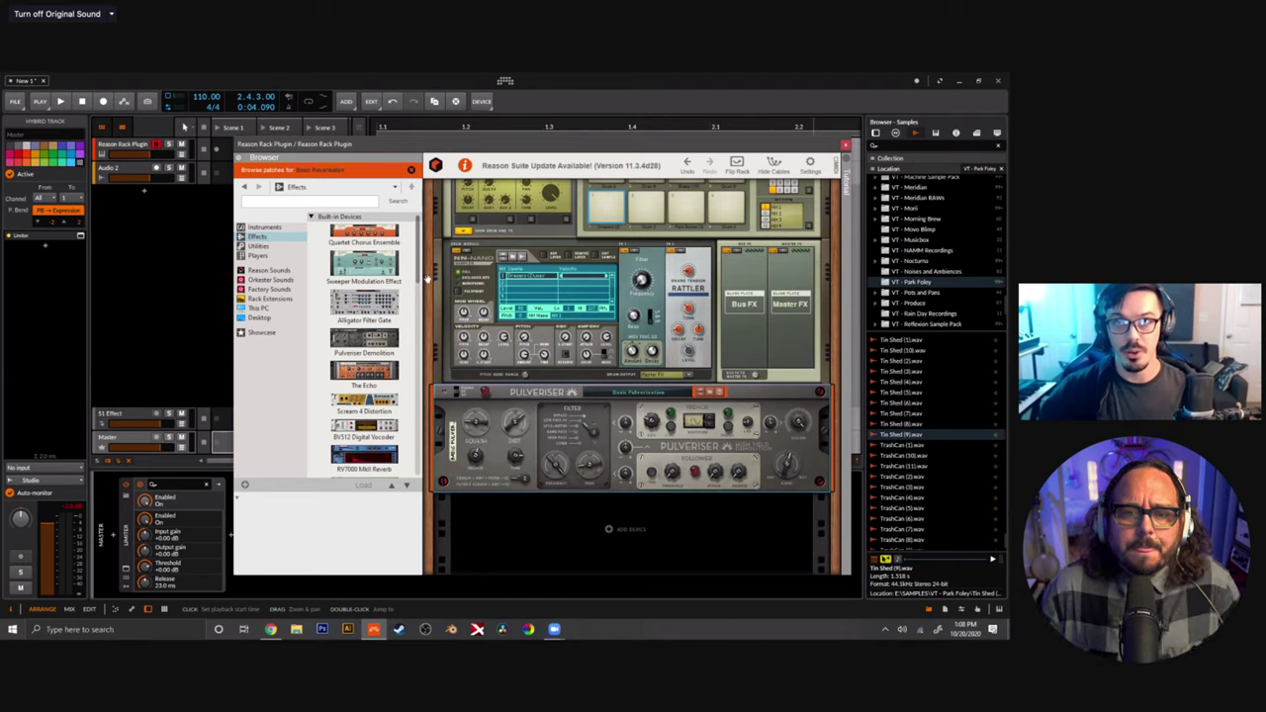
click(102, 129)
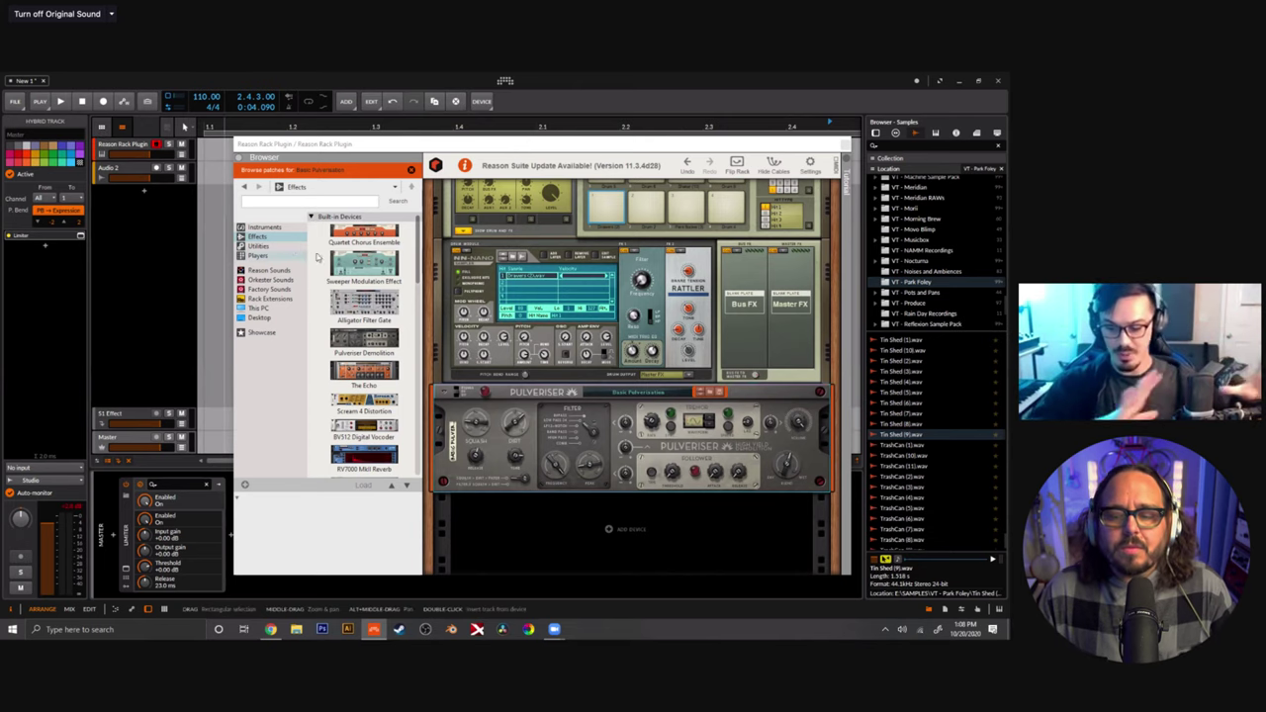
Add a Neptune Pitch Adjuster to the rack directly below the Pulveriser.
scroll(494, 358, down, 1)
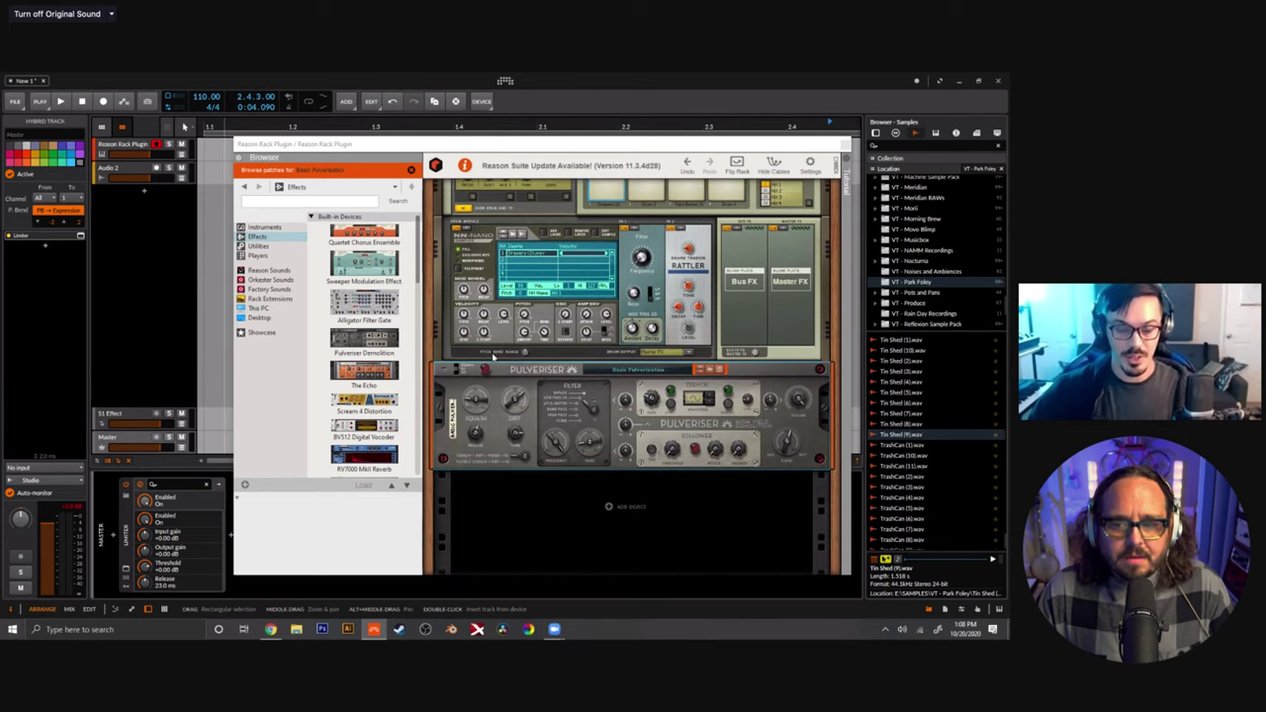
scroll(516, 341, up, 3)
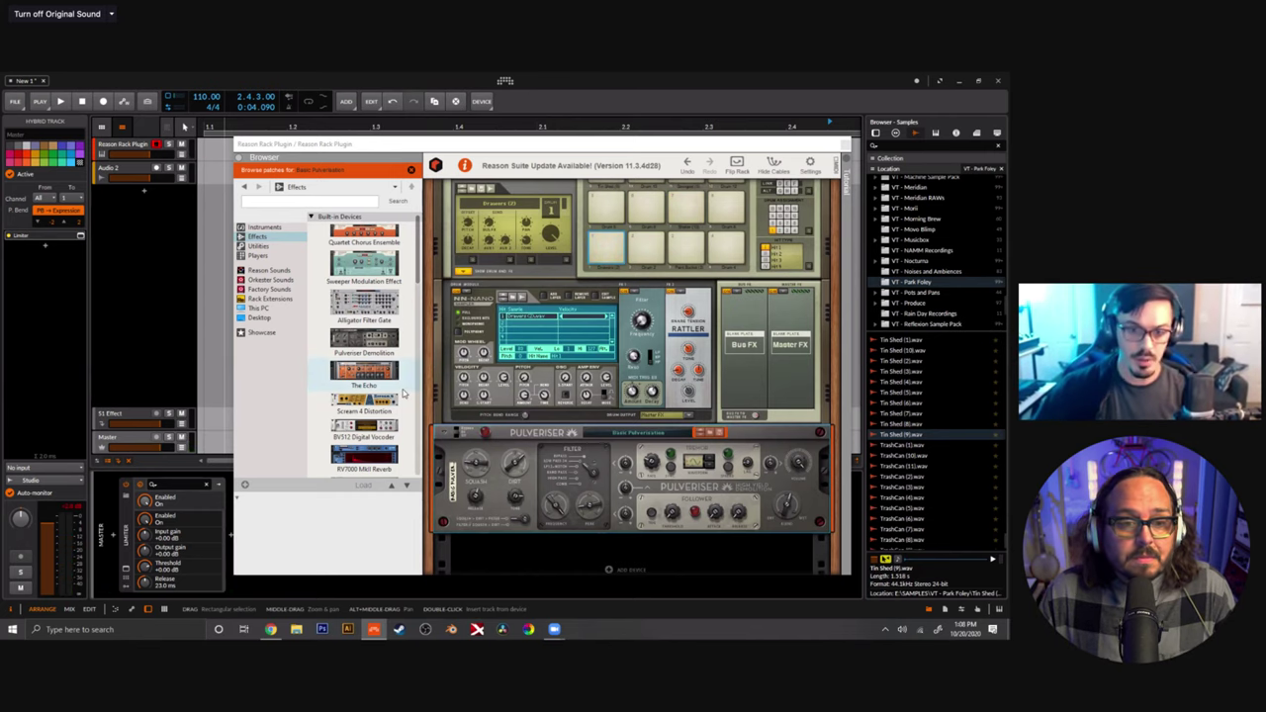
scroll(561, 381, up, 3)
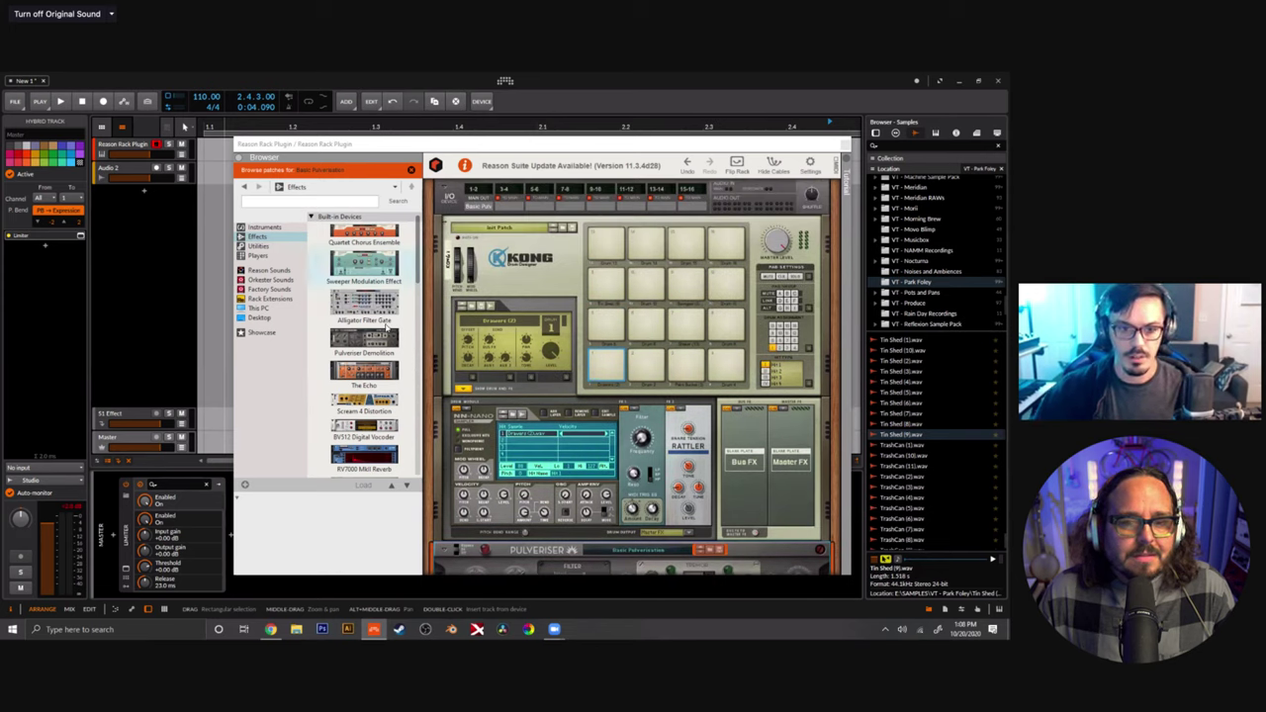
scroll(384, 326, down, 3)
scroll(568, 378, down, 4)
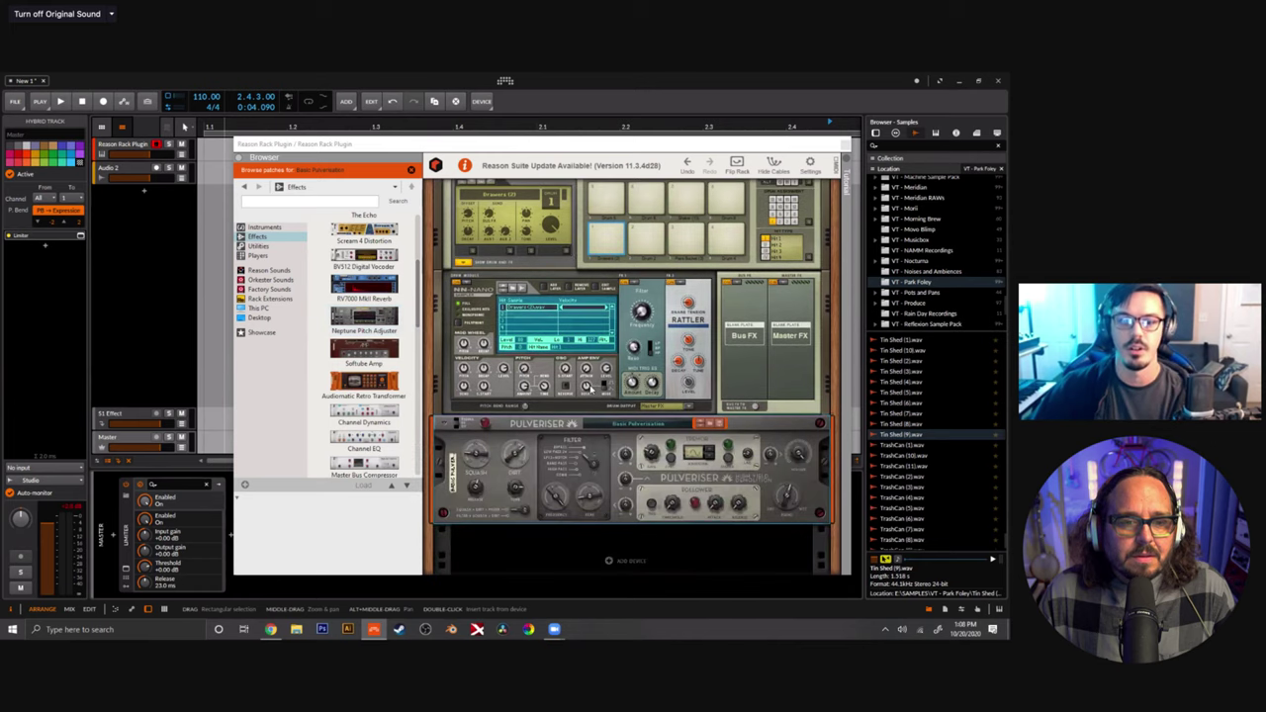
mouse_move(394, 328)
mouse_down()
mouse_move(559, 482)
mouse_move(413, 433)
mouse_move(399, 338)
mouse_up()
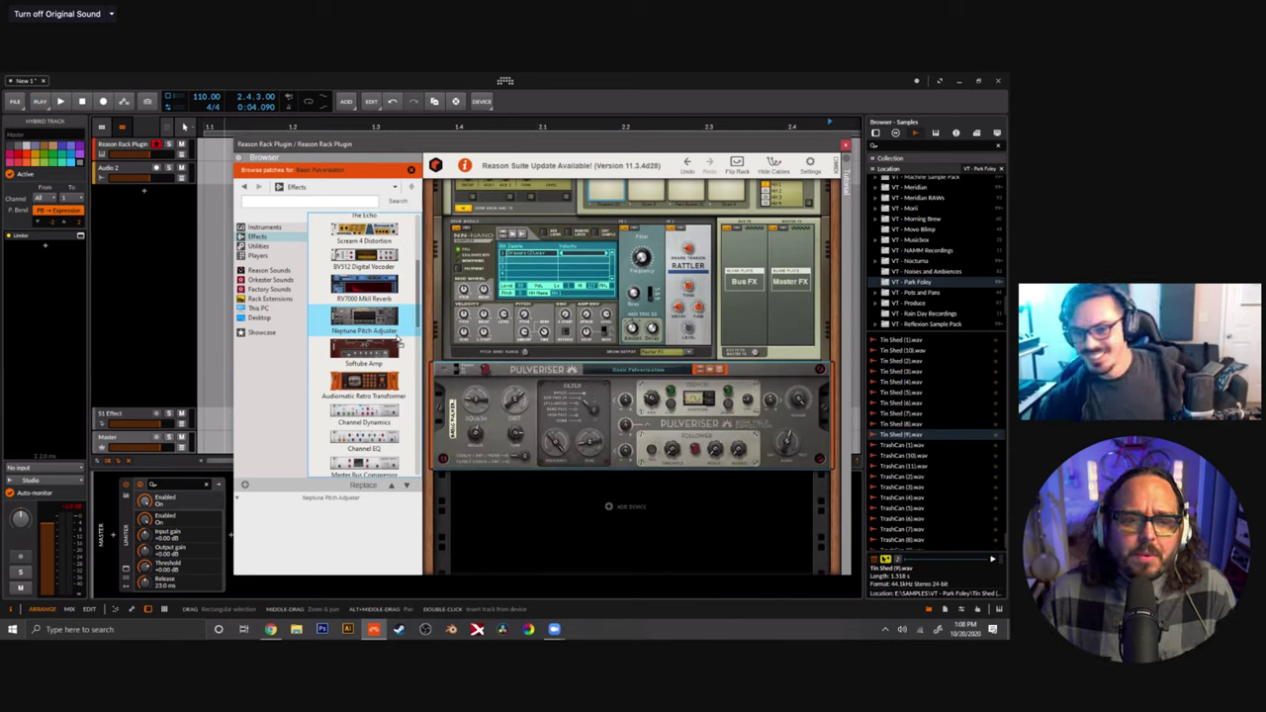
drag(387, 328, 561, 484)
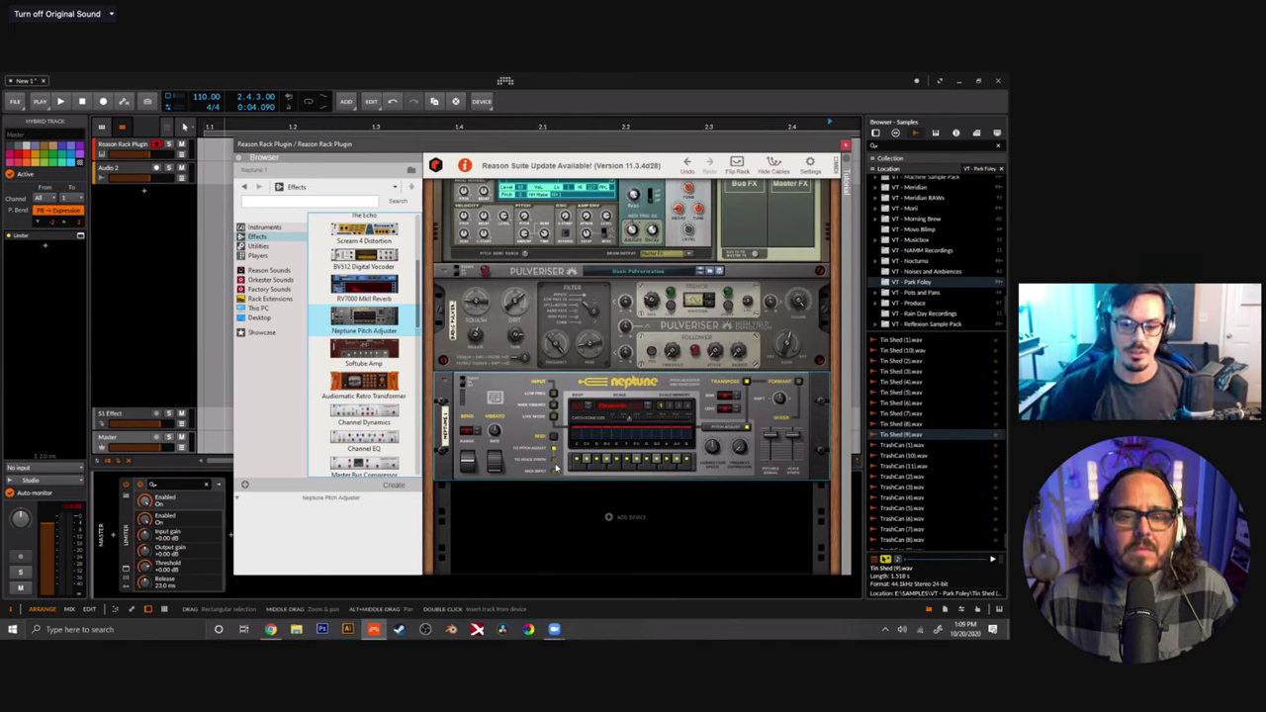
Route Neptune's MIDI to the voice synth and adjust its formant shift.
click(556, 464)
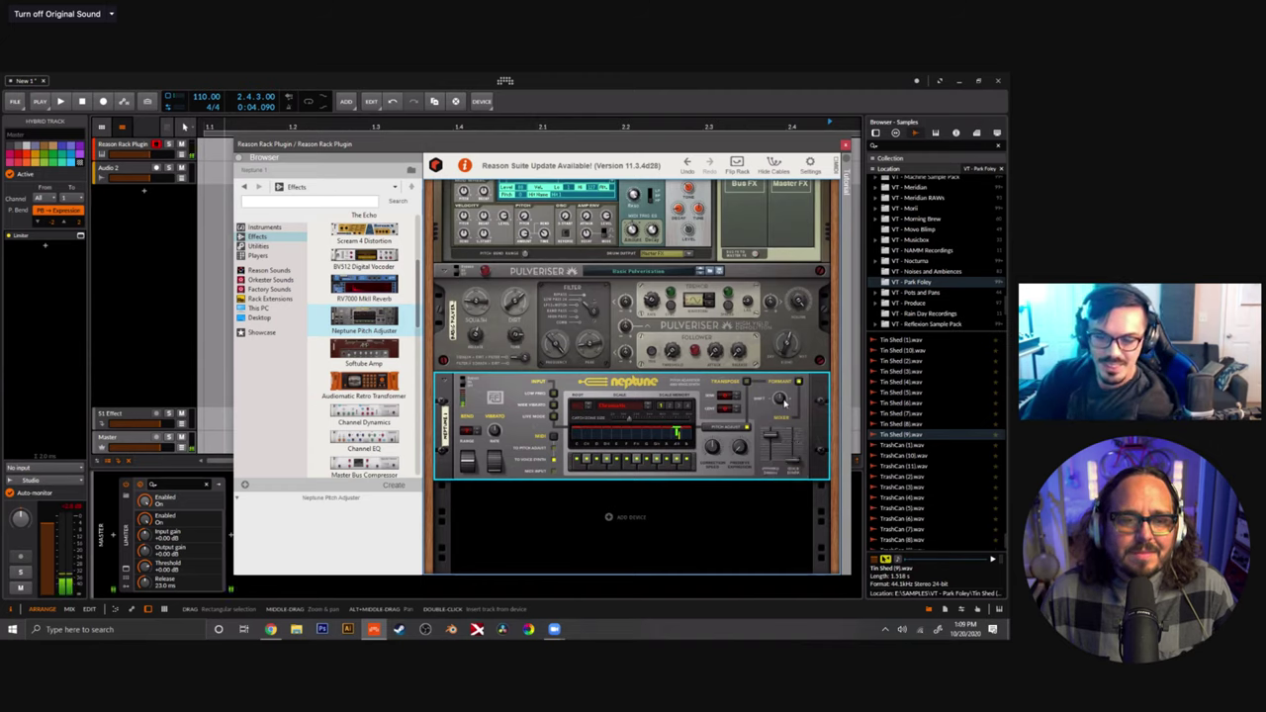
drag(797, 389, 784, 415)
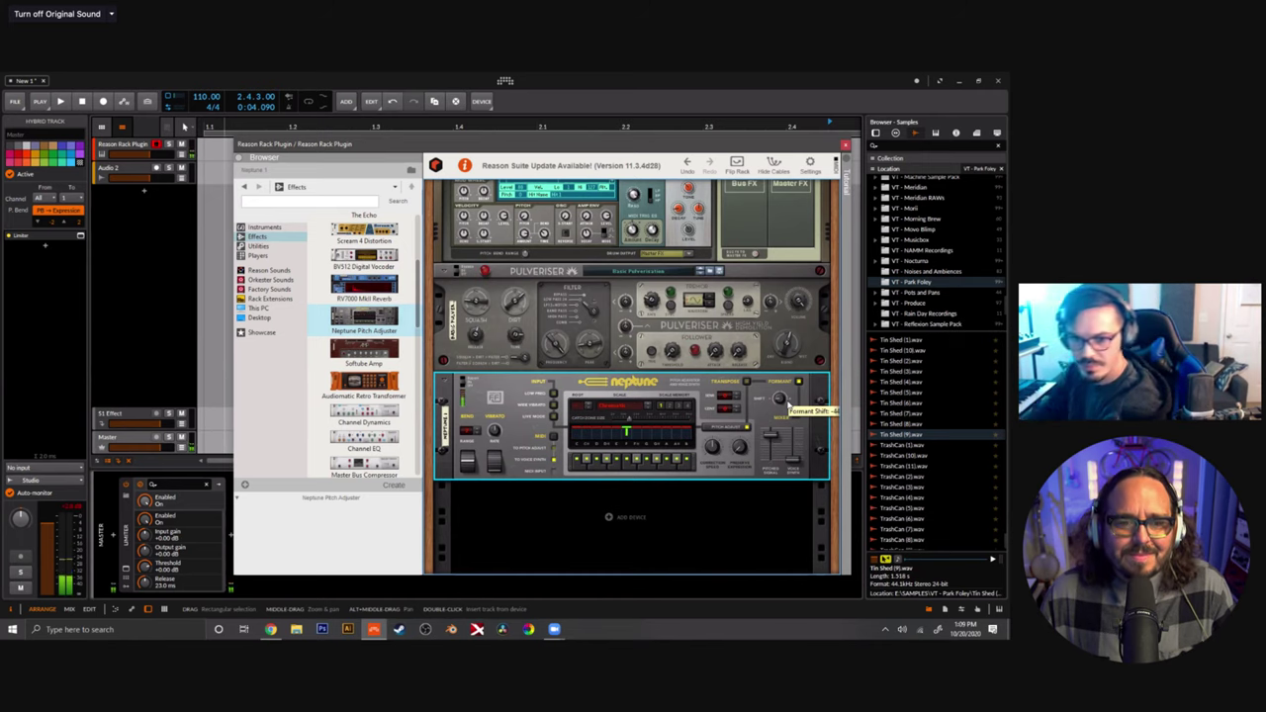
mouse_move(780, 397)
mouse_down()
mouse_move(781, 386)
mouse_move(781, 400)
mouse_up()
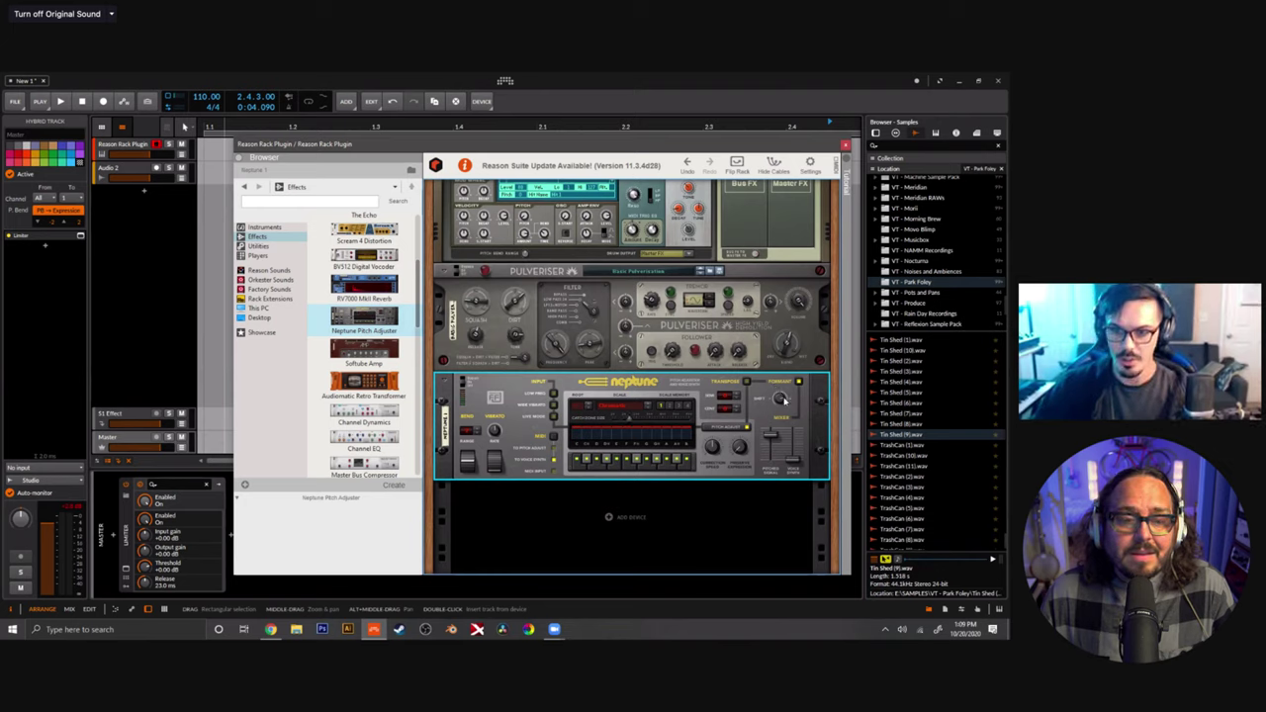
drag(781, 397, 784, 417)
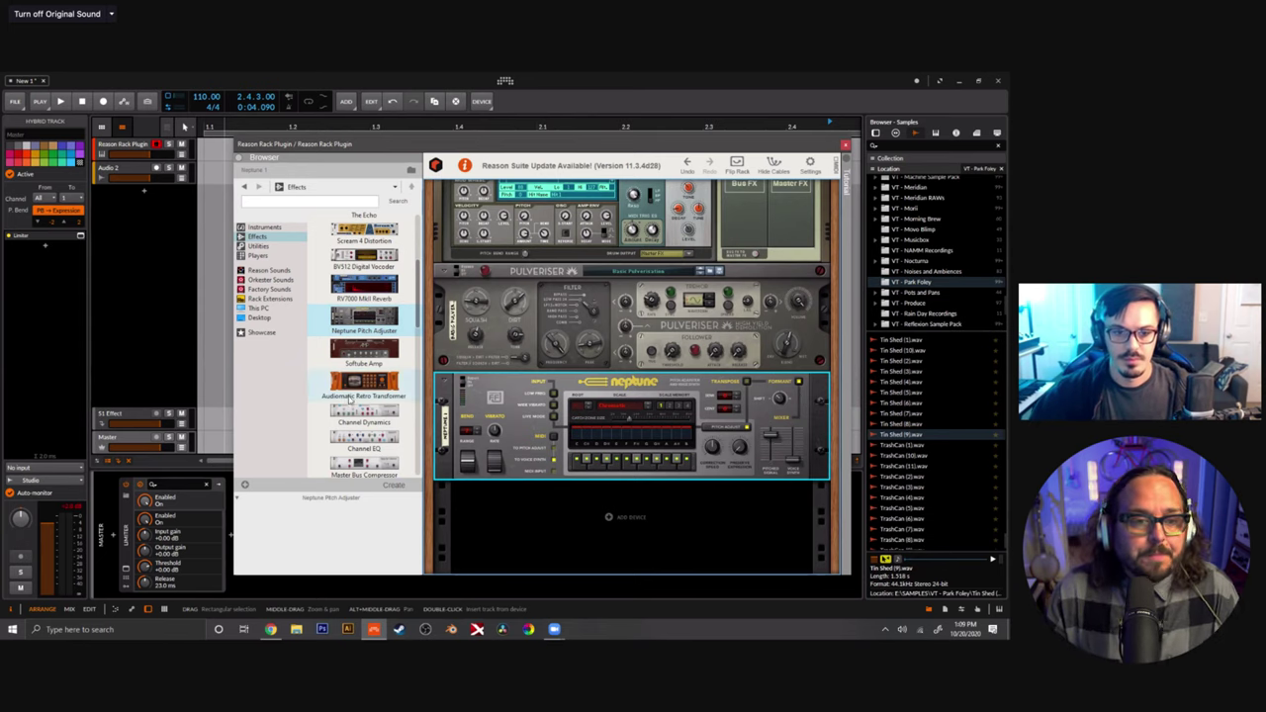
Hide the rack's browser and shift the Reason Rack window slightly over the arranger.
scroll(554, 406, up, 5)
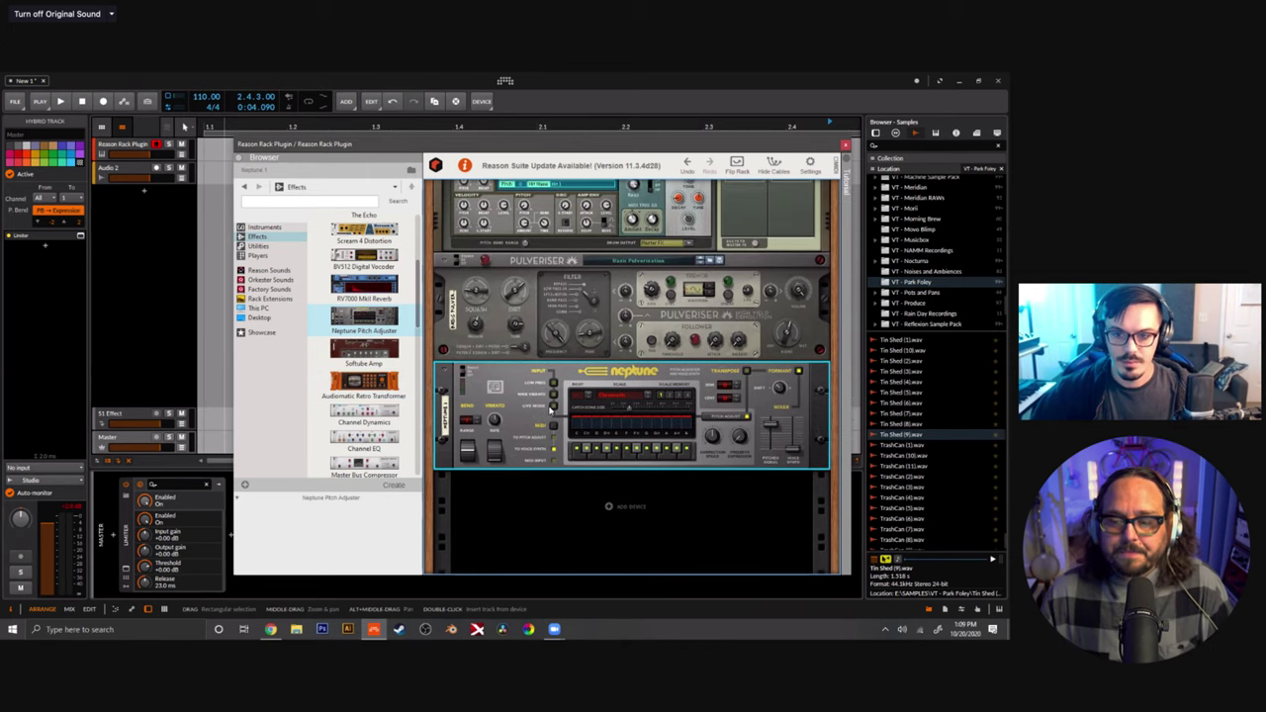
scroll(352, 269, up, 2)
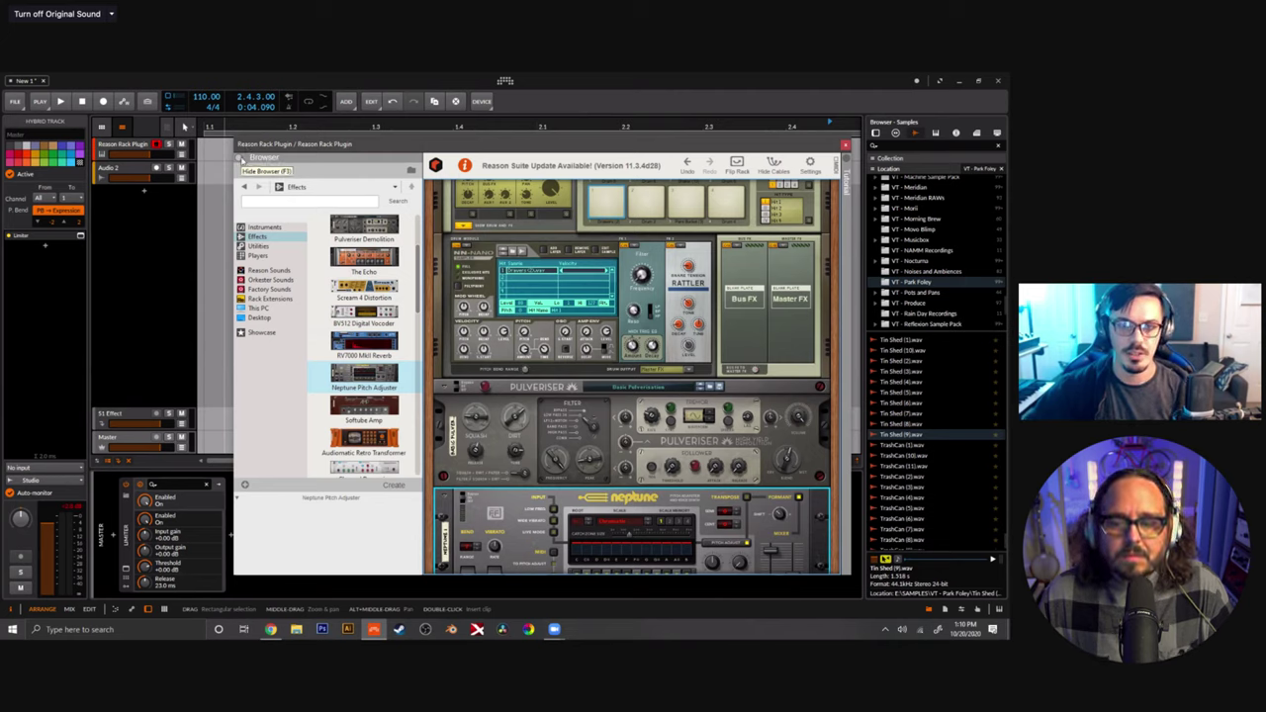
key(F3)
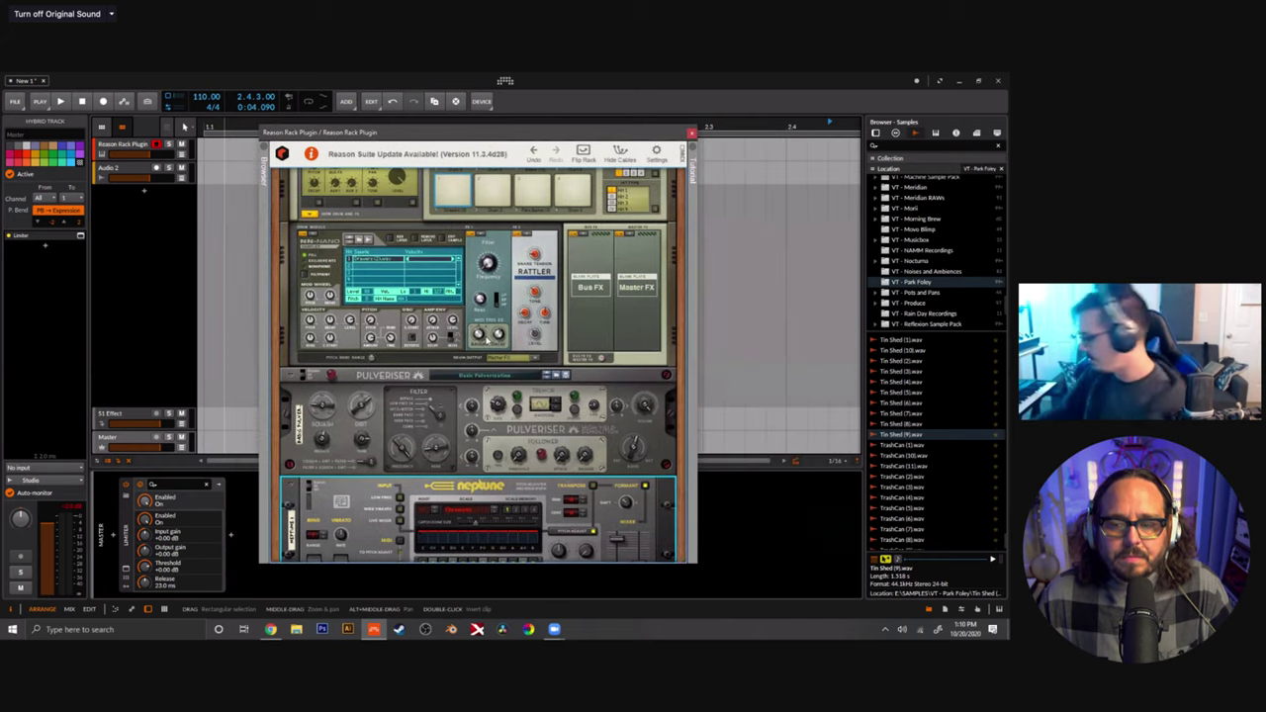
scroll(486, 341, up, 3)
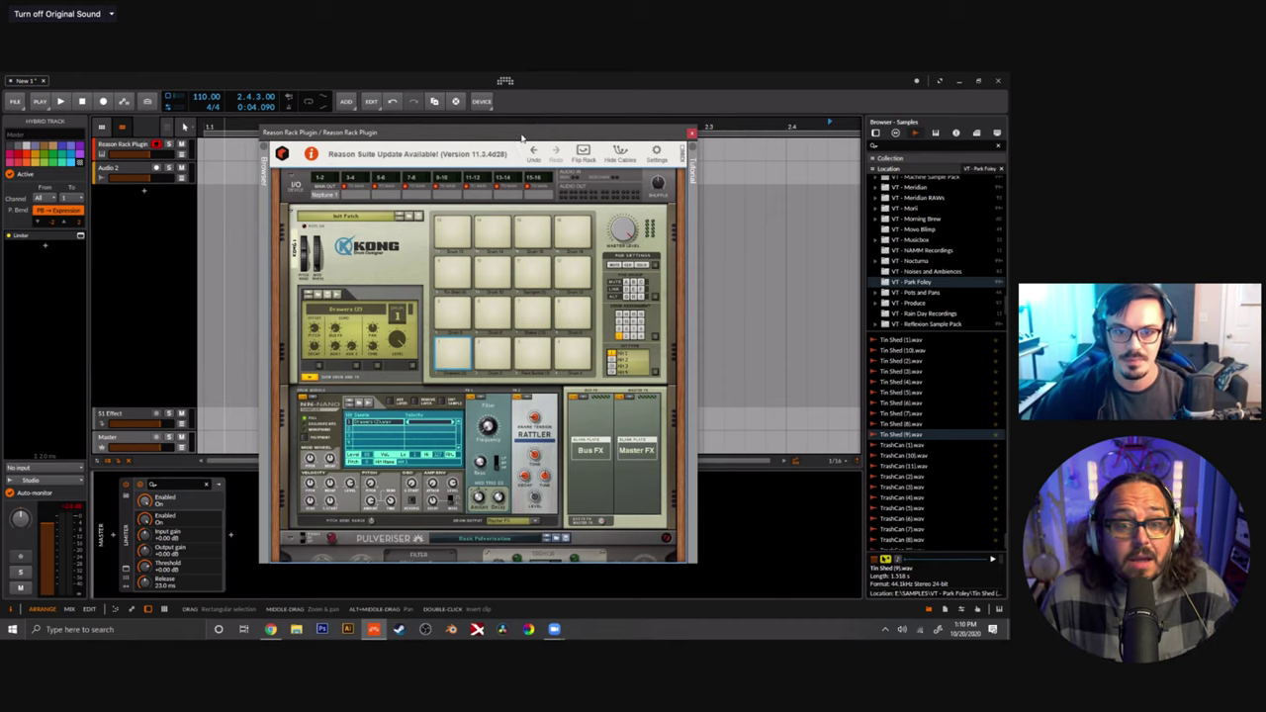
drag(522, 138, 568, 137)
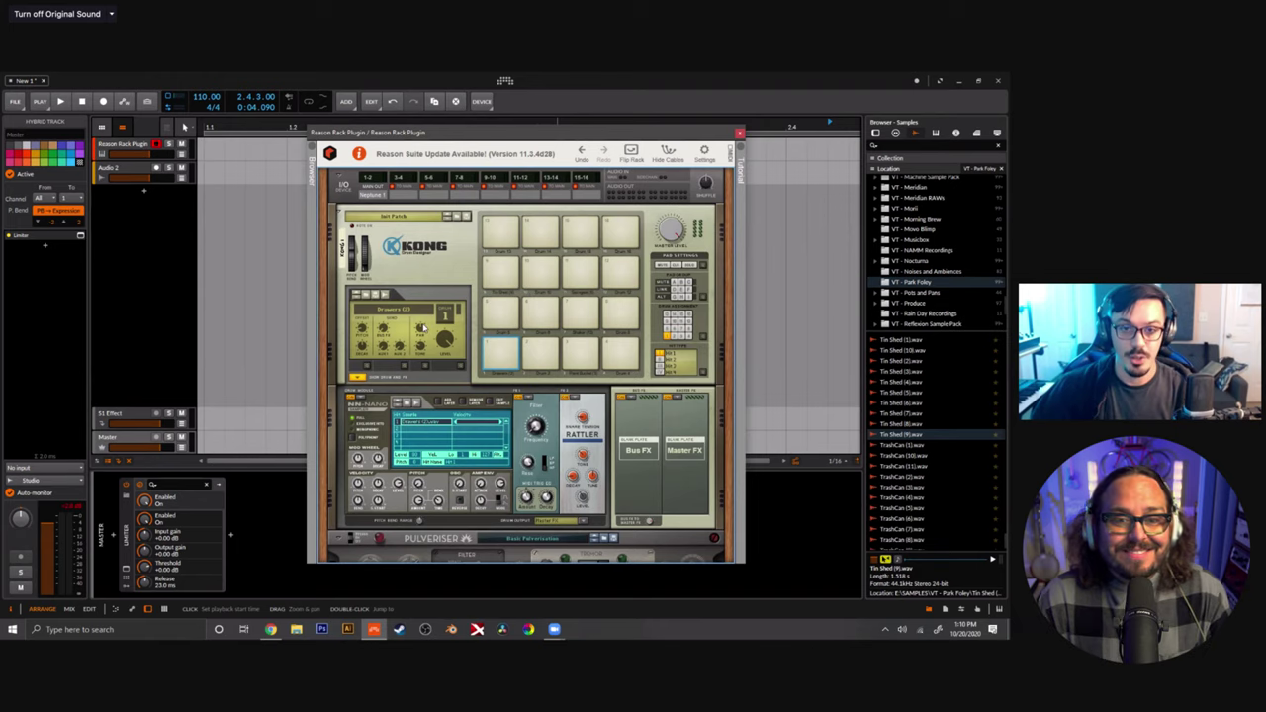
Collapse Kong's drum and FX section so the Pulveriser and Neptune sit directly beneath the pads.
click(358, 377)
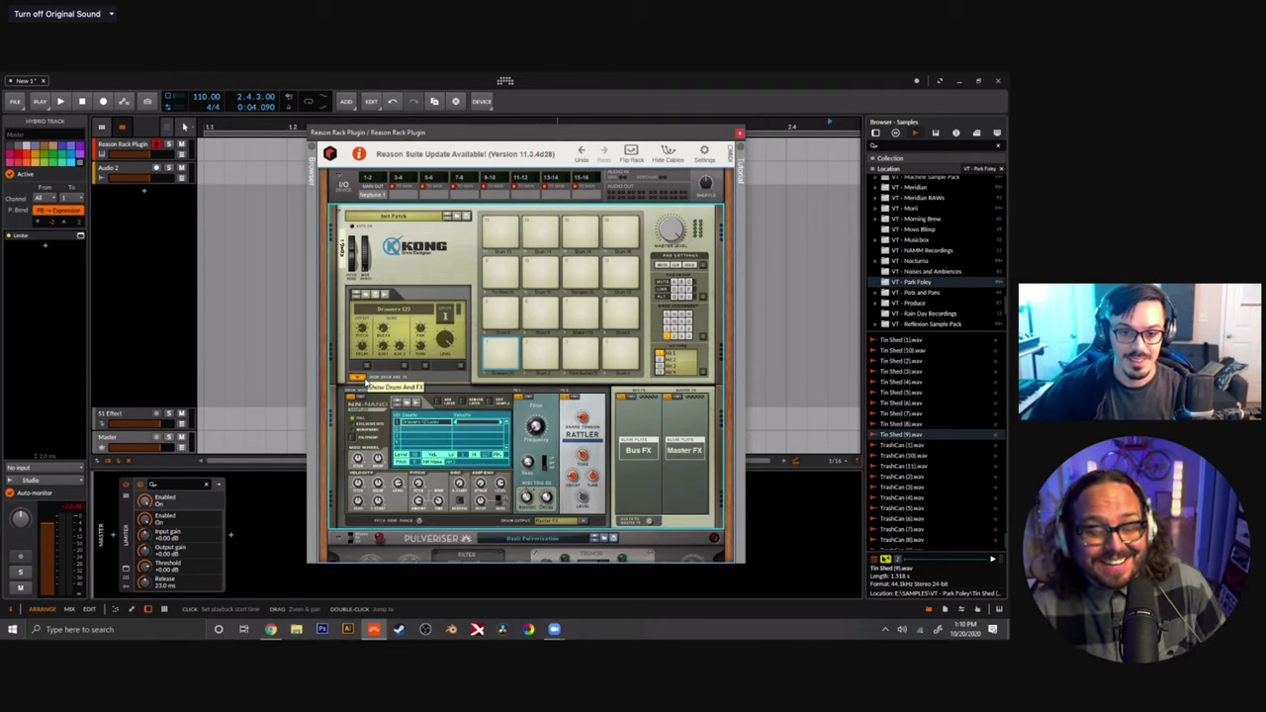
scroll(365, 382, down, 1)
scroll(368, 380, up, 1)
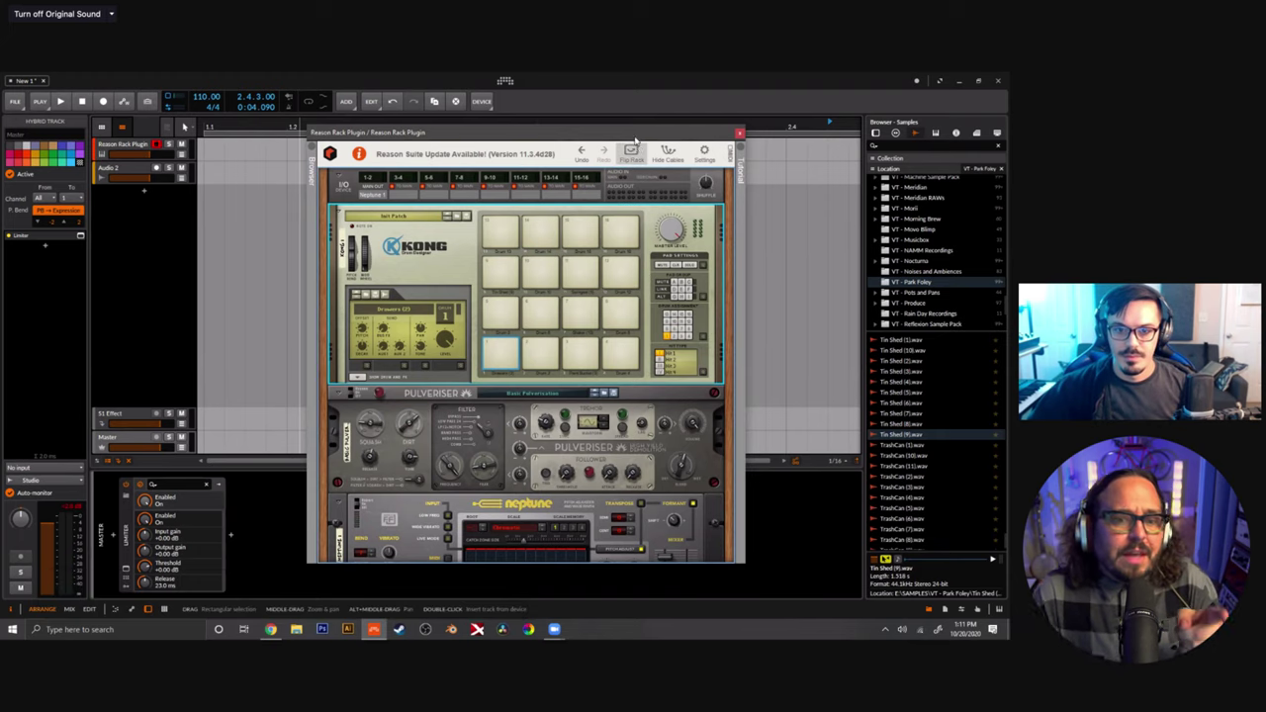
drag(636, 135, 637, 133)
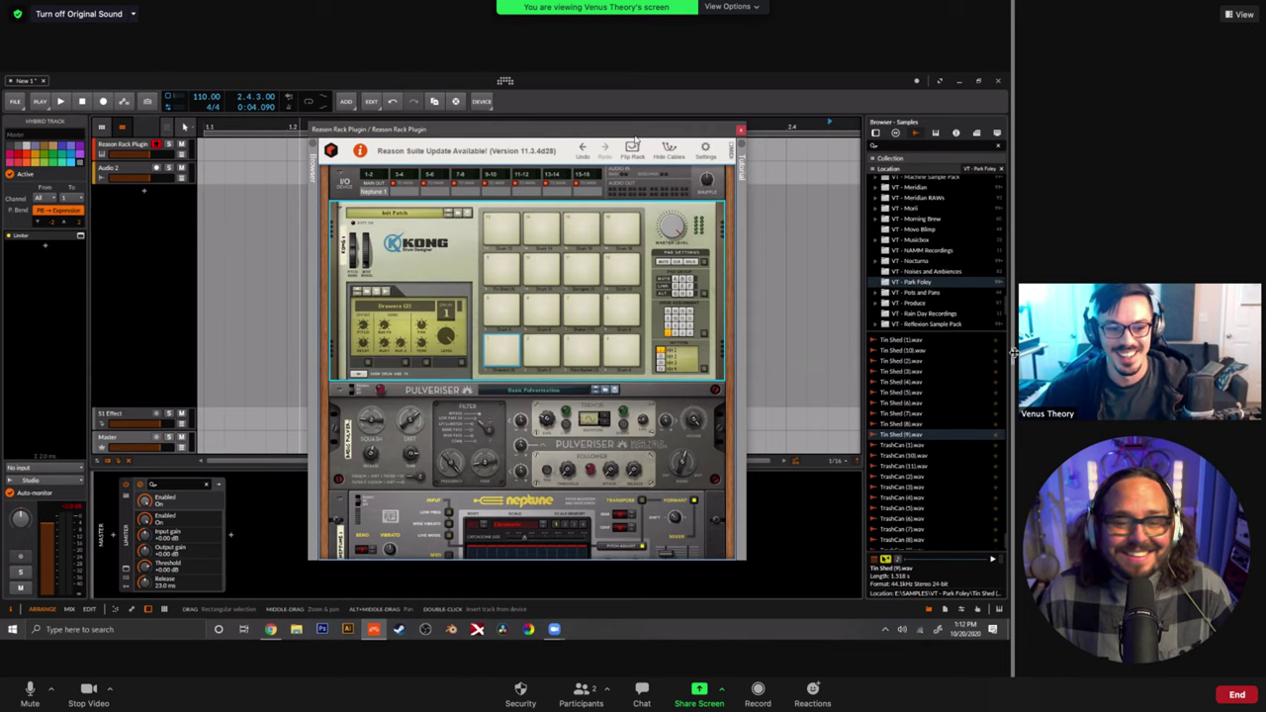
Try a narrower shared-screen area beside the participant video in the Zoom meeting, and widen it again.
drag(1012, 353, 985, 354)
drag(875, 360, 797, 362)
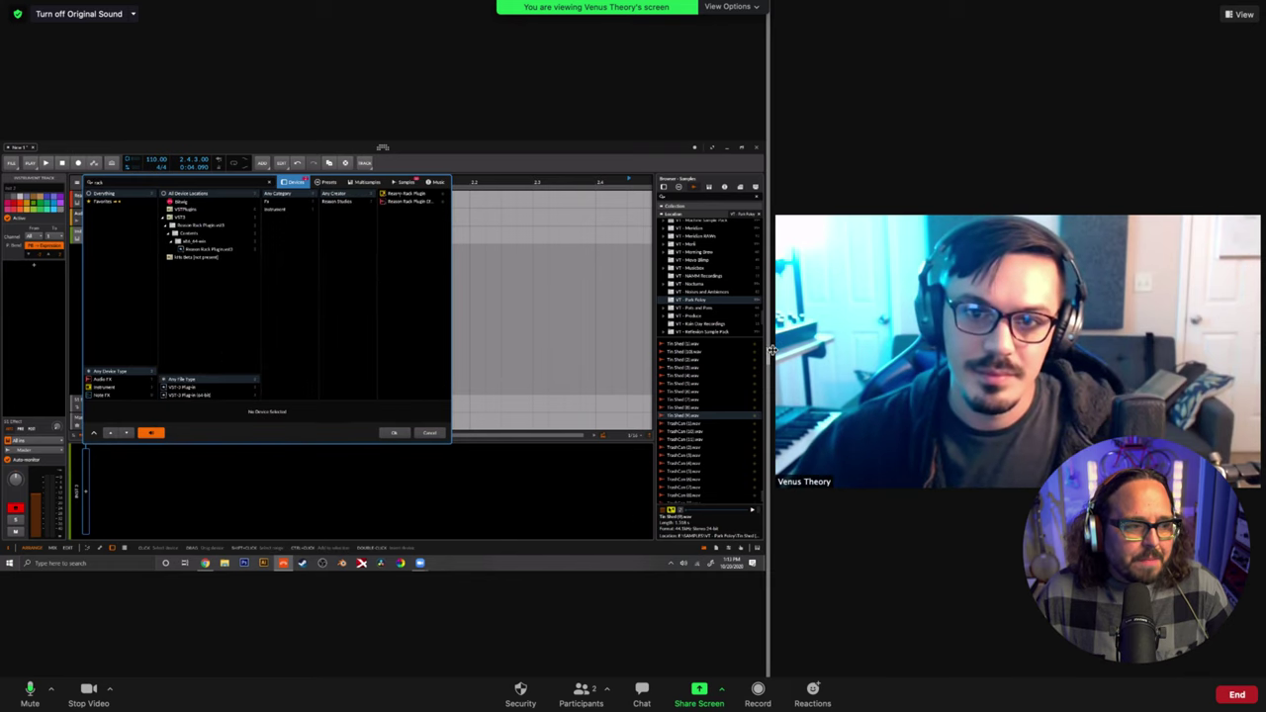
drag(769, 356, 993, 368)
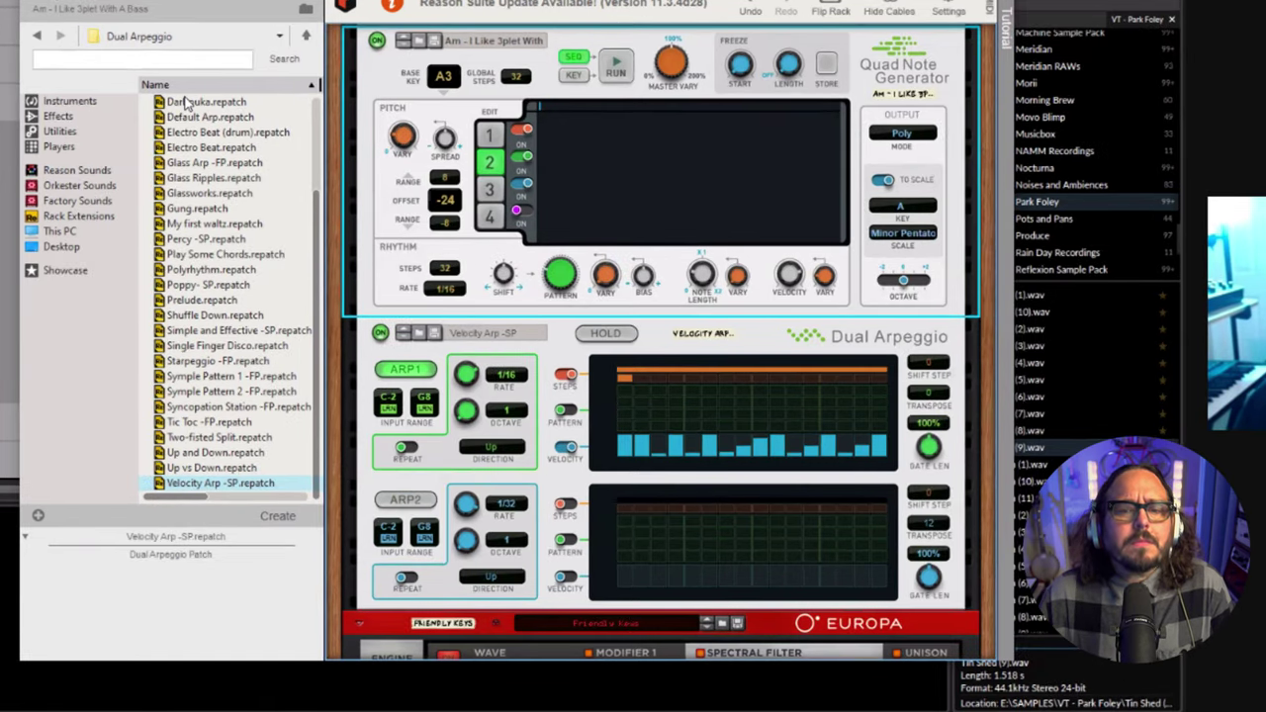
Hide the rack's browser and look over the Quad Note Generator and Dual Arpeggio players above Europa.
key(F3)
scroll(186, 103, up, 1)
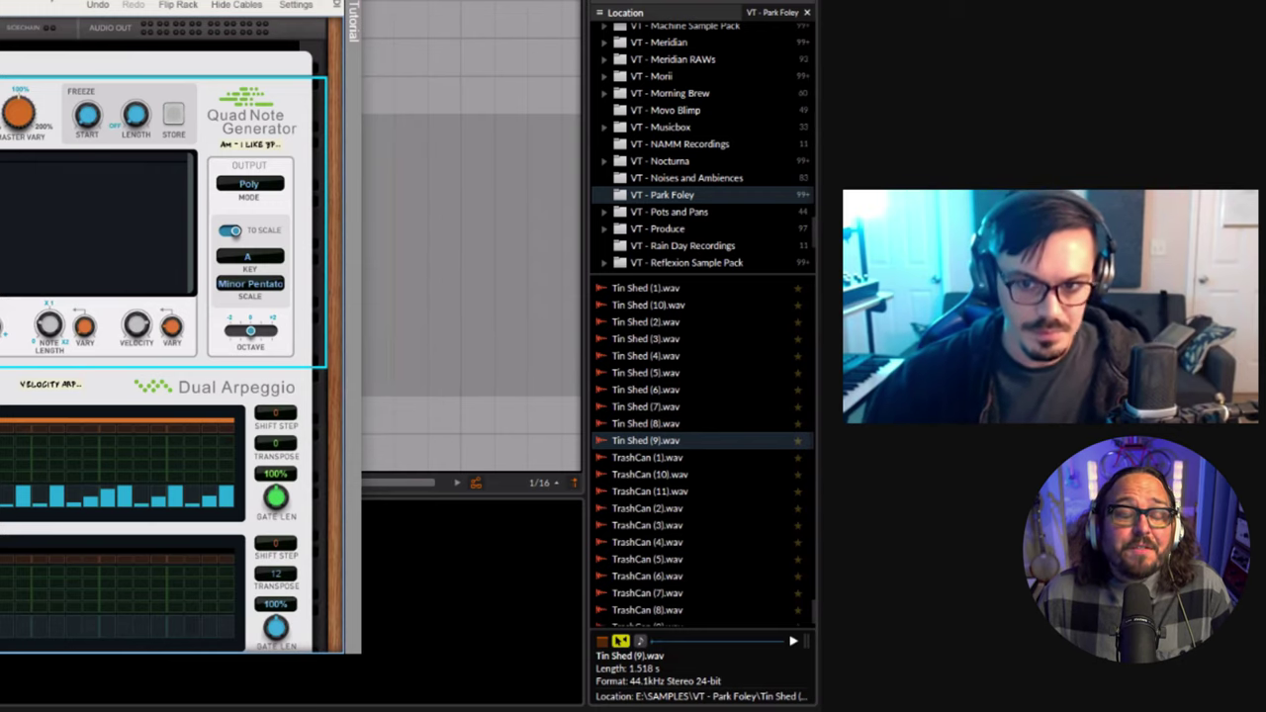
scroll(12, 198, down, 3)
scroll(168, 336, down, 2)
scroll(168, 336, up, 3)
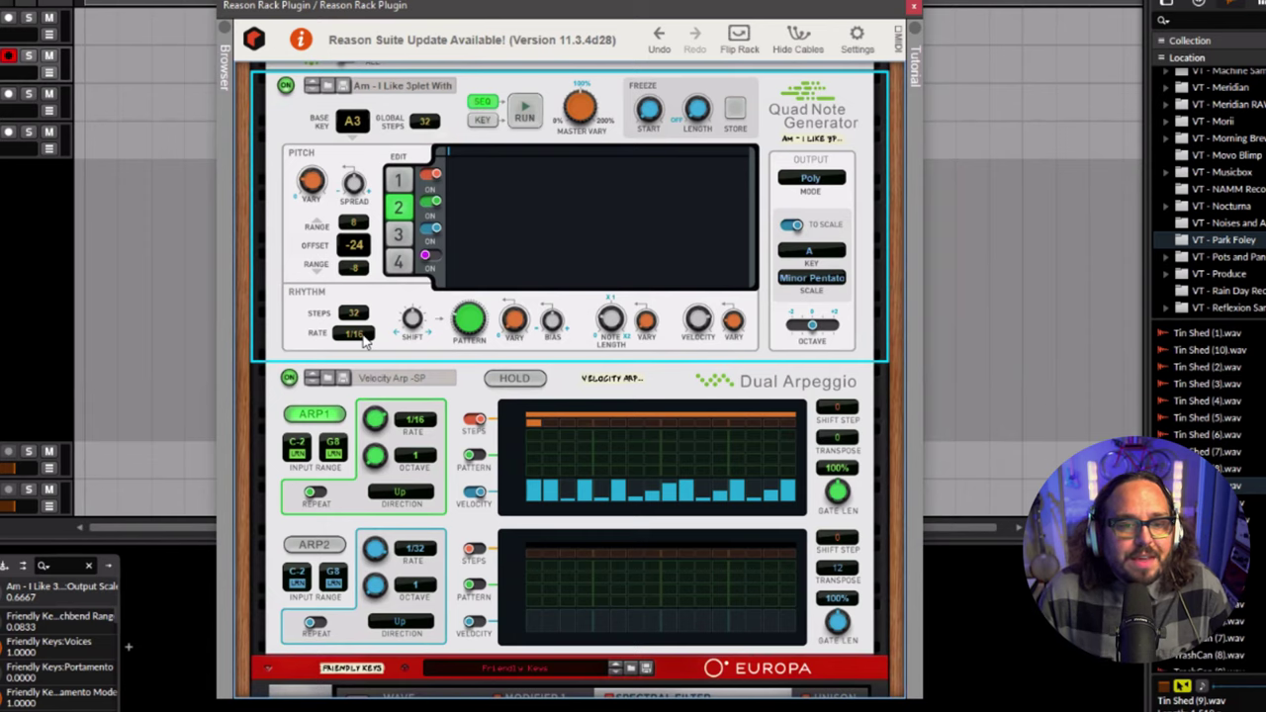
scroll(365, 339, up, 1)
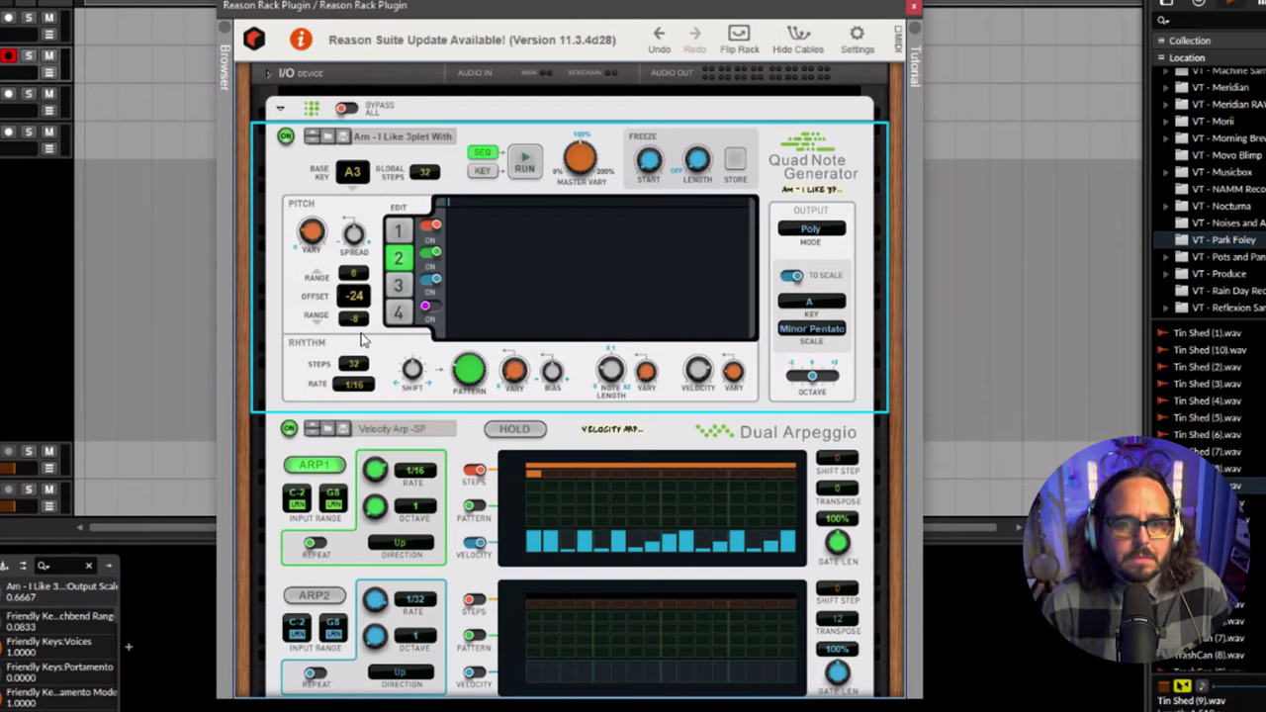
Set the Quad Note Generator's rhythm rate to 1/4 on lines 2 and 3 and to 3/16 on line 1.
click(366, 391)
click(395, 404)
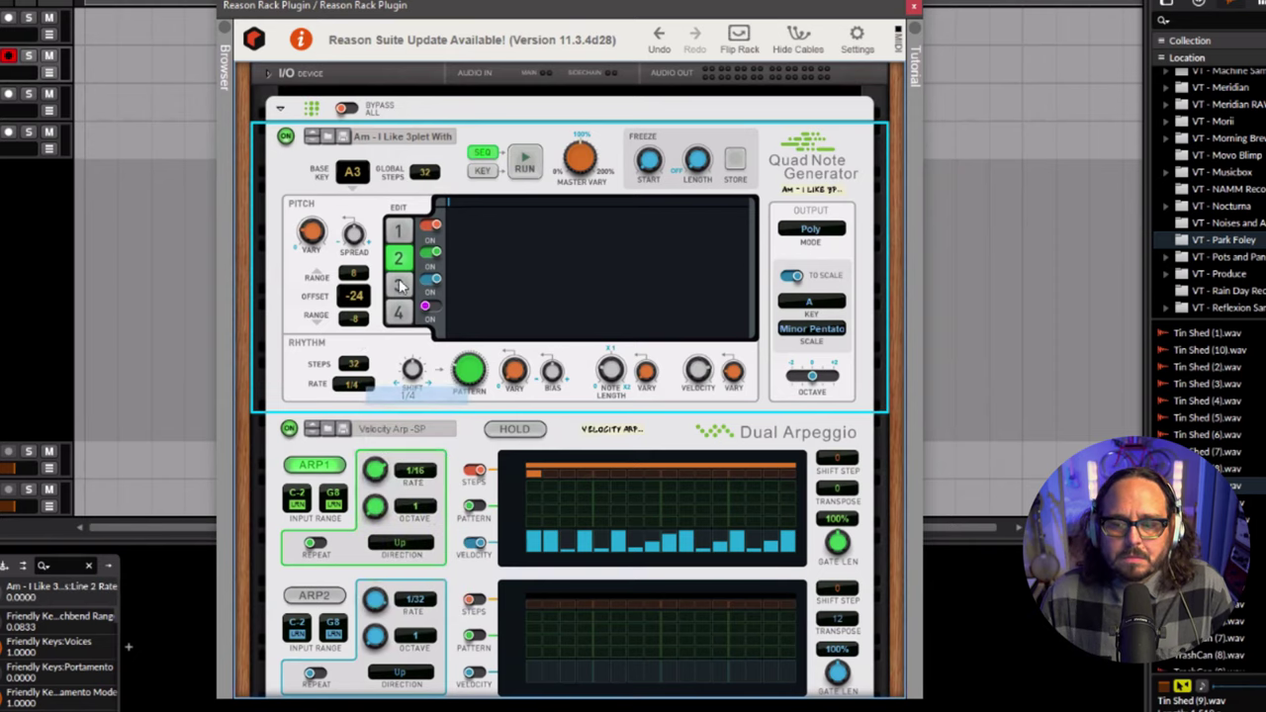
click(363, 385)
click(388, 394)
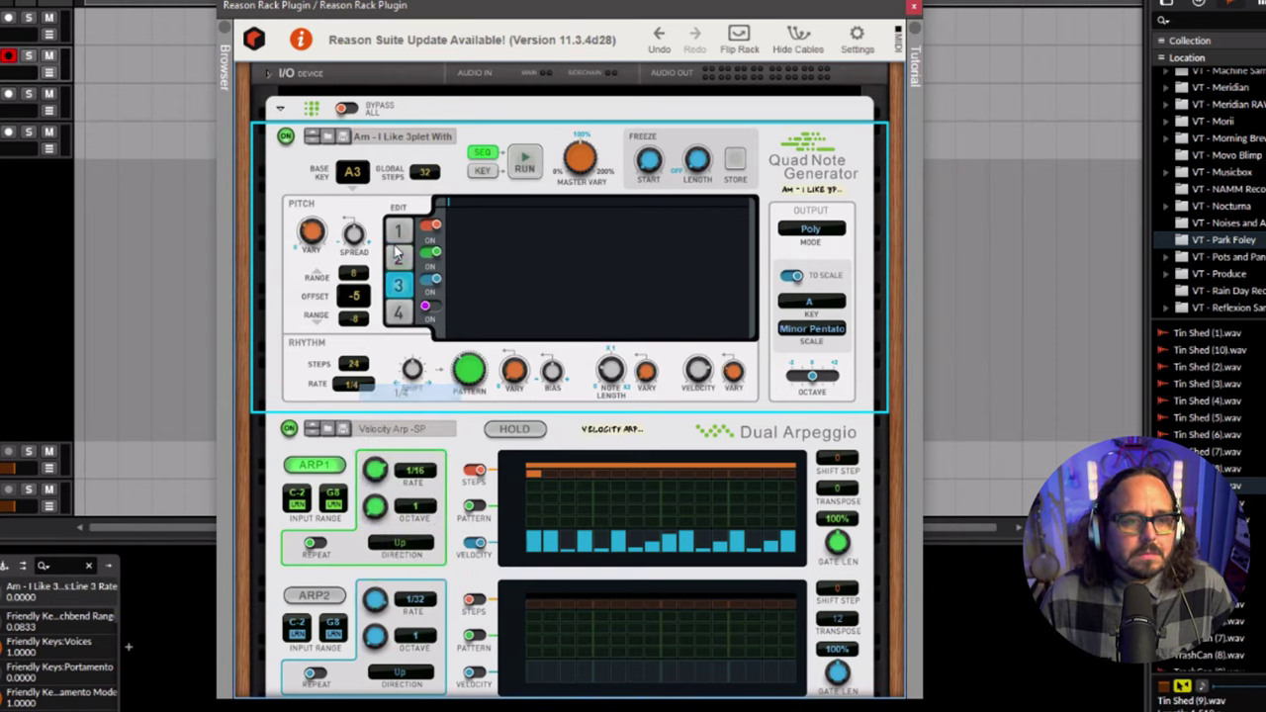
click(399, 232)
click(364, 385)
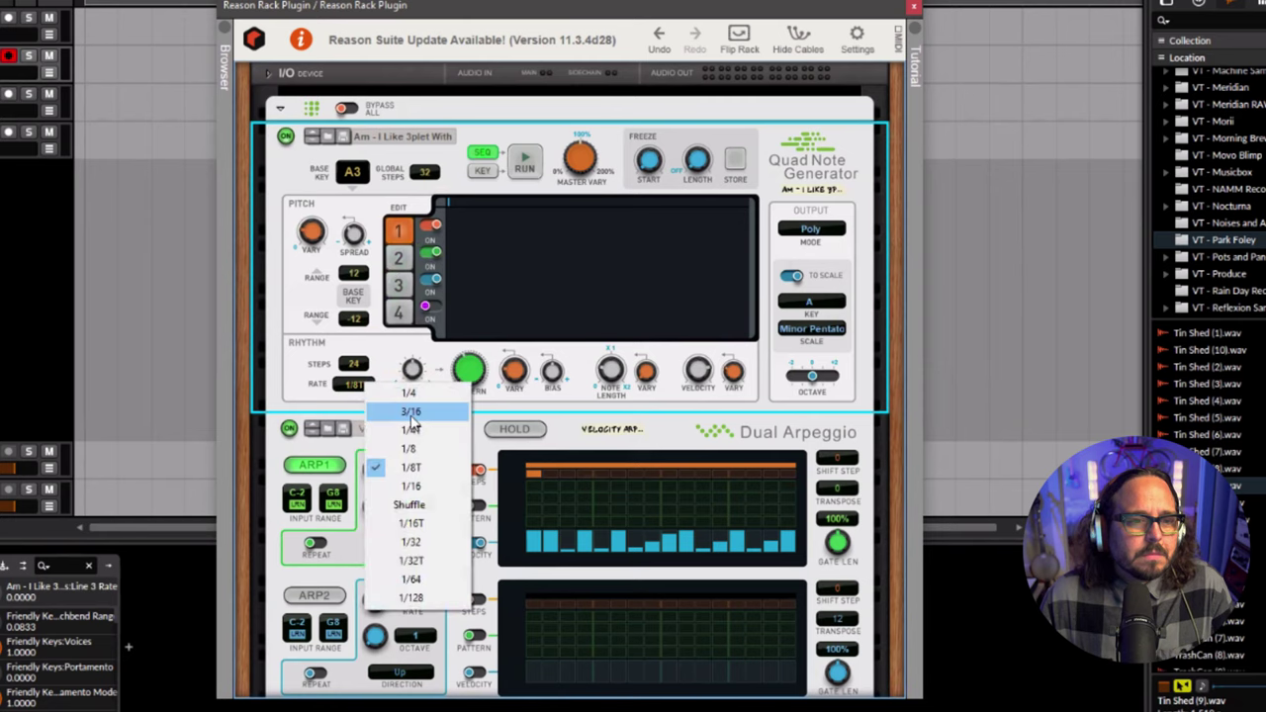
click(416, 411)
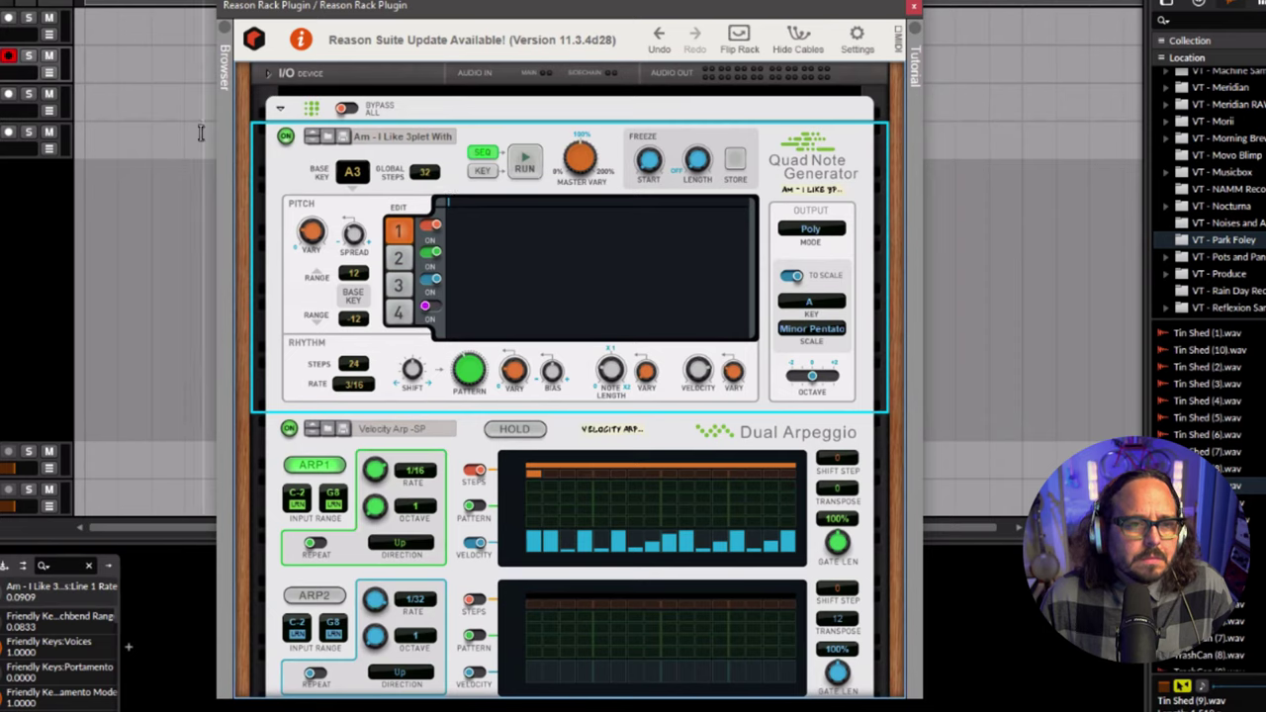
Start playback to audition the Quad Note Generator's pattern and examine the Dual Arpeggio and Europa below it.
click(101, 10)
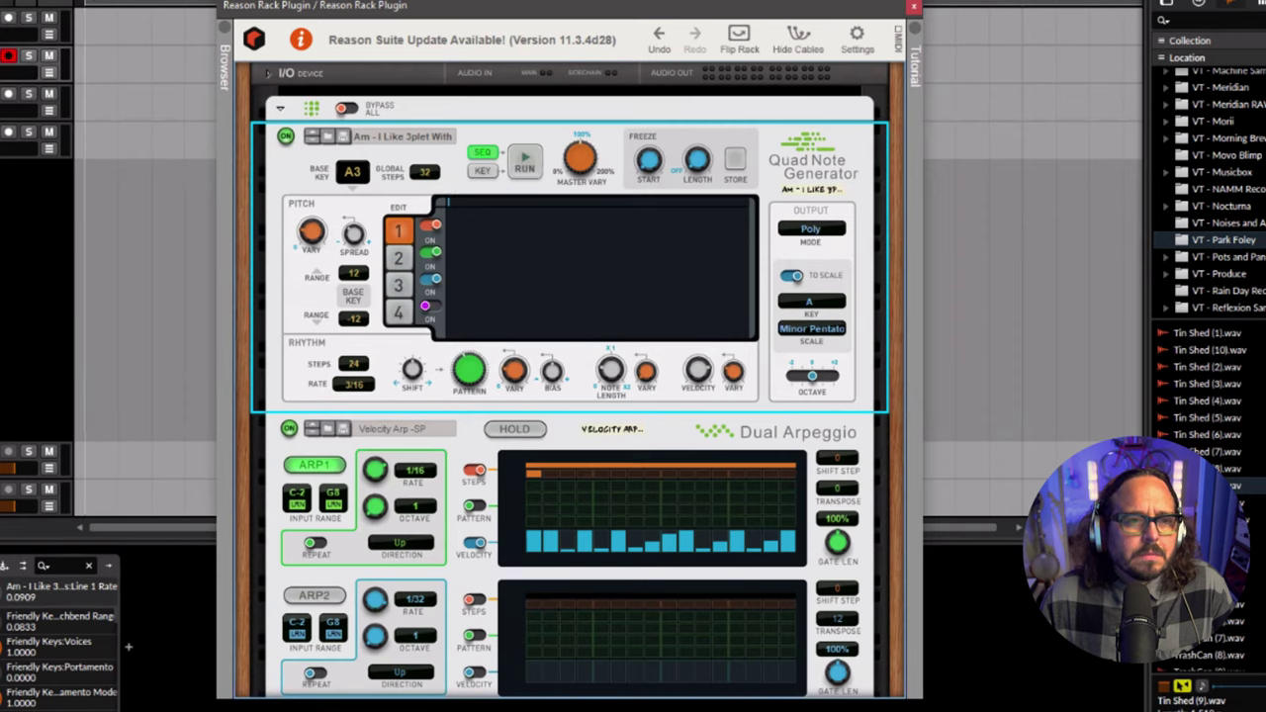
key(space)
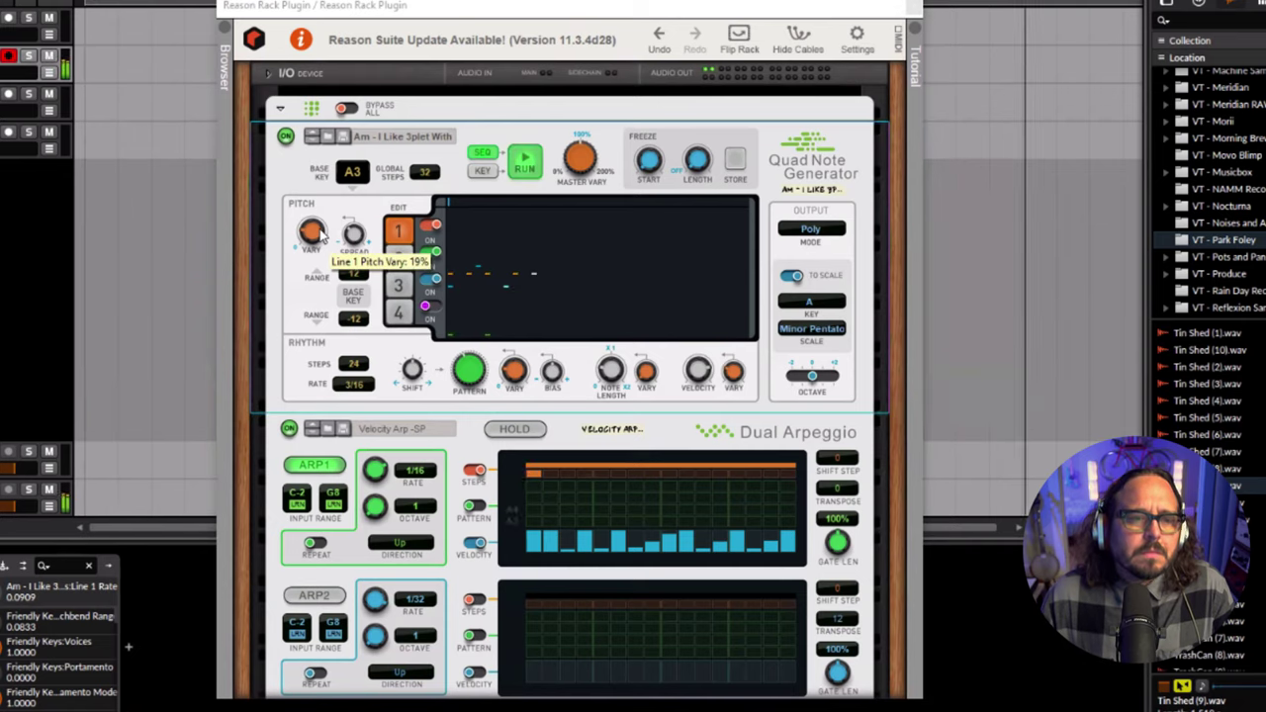
scroll(319, 232, down, 1)
scroll(318, 231, down, 4)
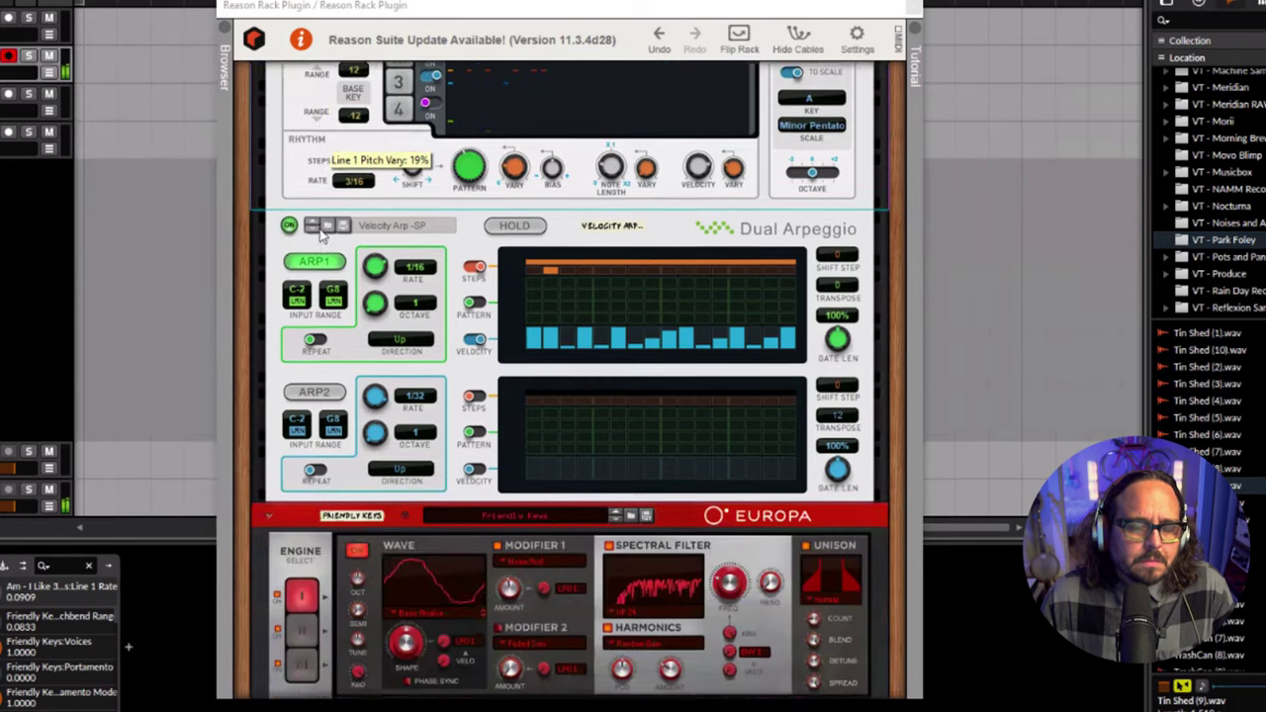
Close the Europa rack window and set the Audio 3 track's input to the second track's Reason Rack Plugin (POST) output.
scroll(319, 232, down, 3)
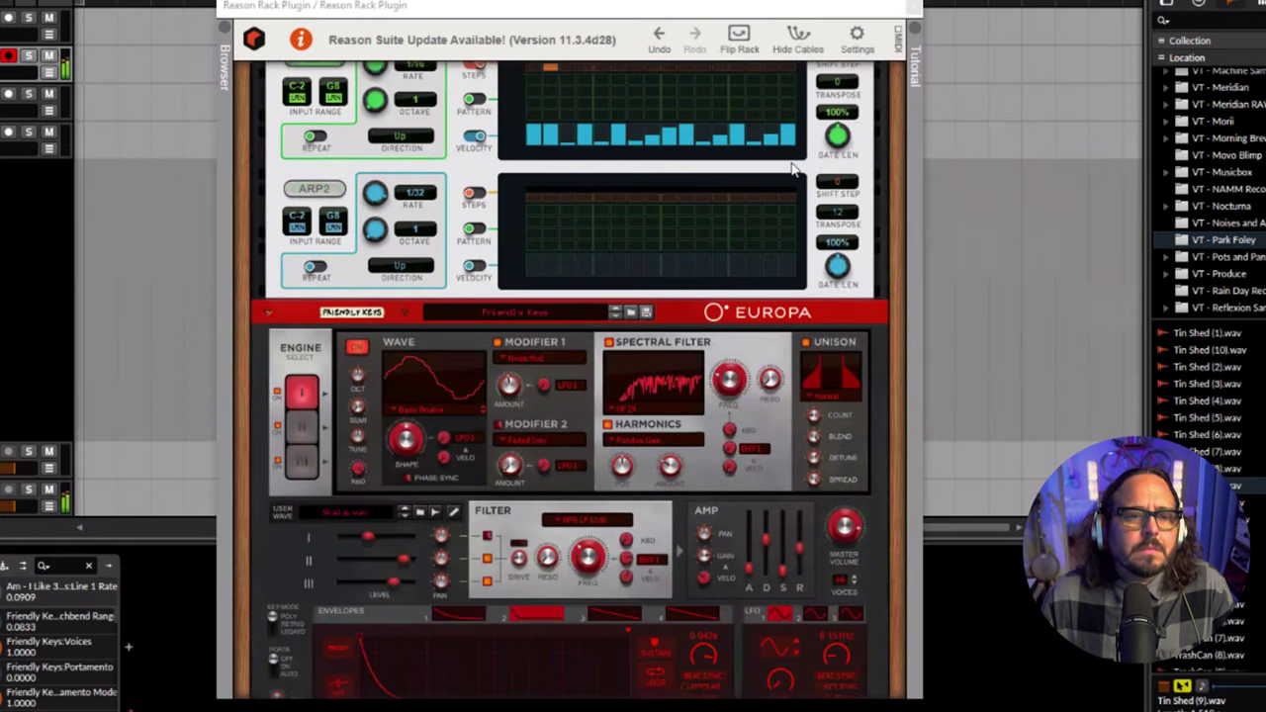
scroll(809, 156, up, 3)
scroll(809, 156, up, 5)
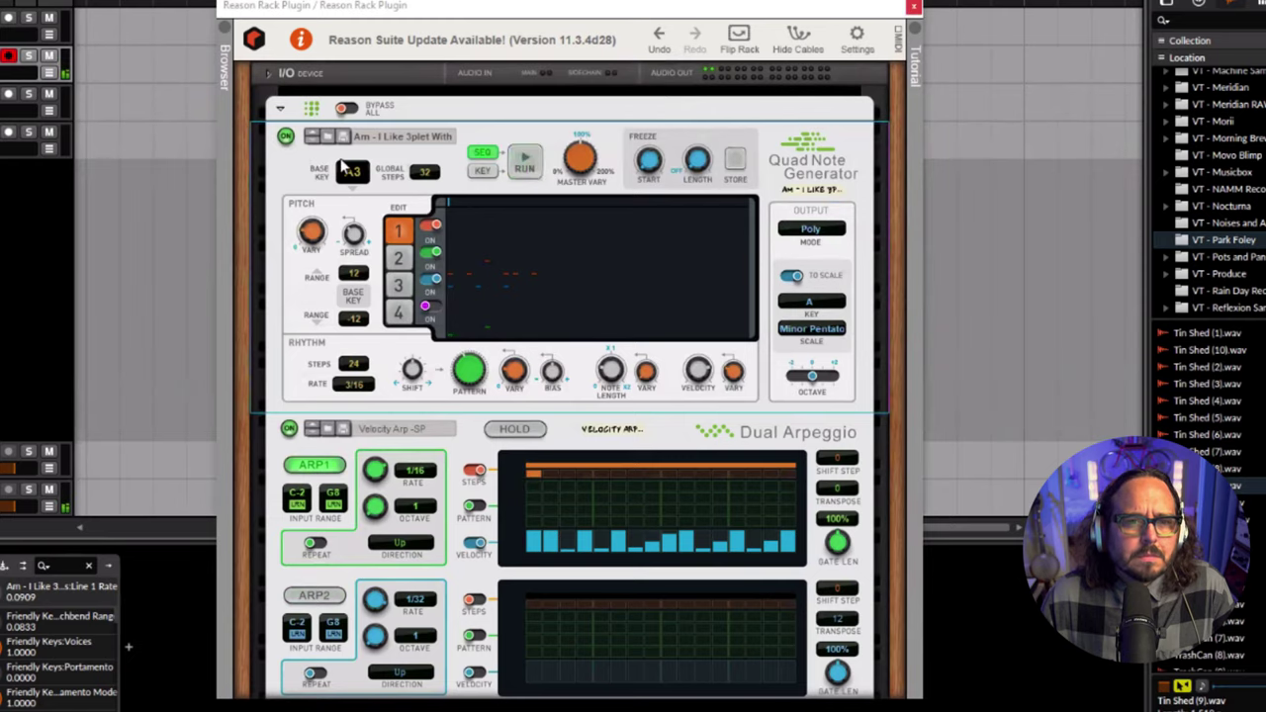
click(130, 214)
scroll(155, 208, down, 1)
drag(196, 3, 196, 0)
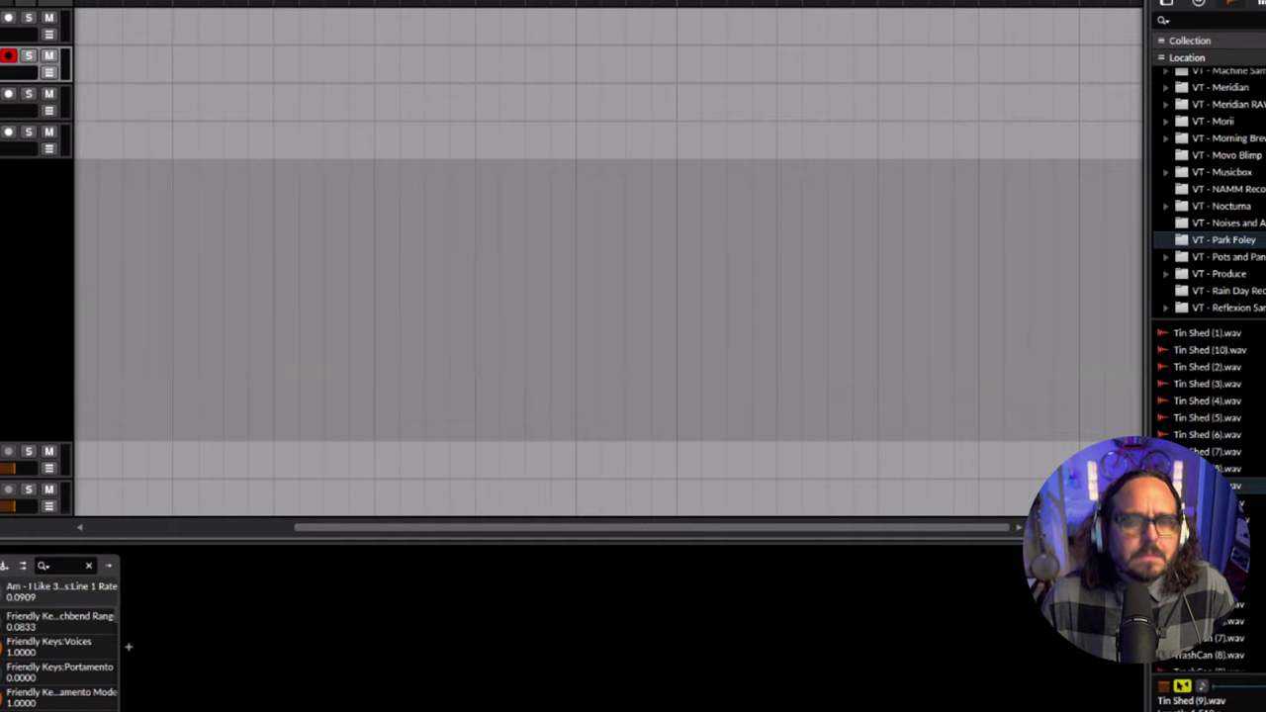
click(7, 103)
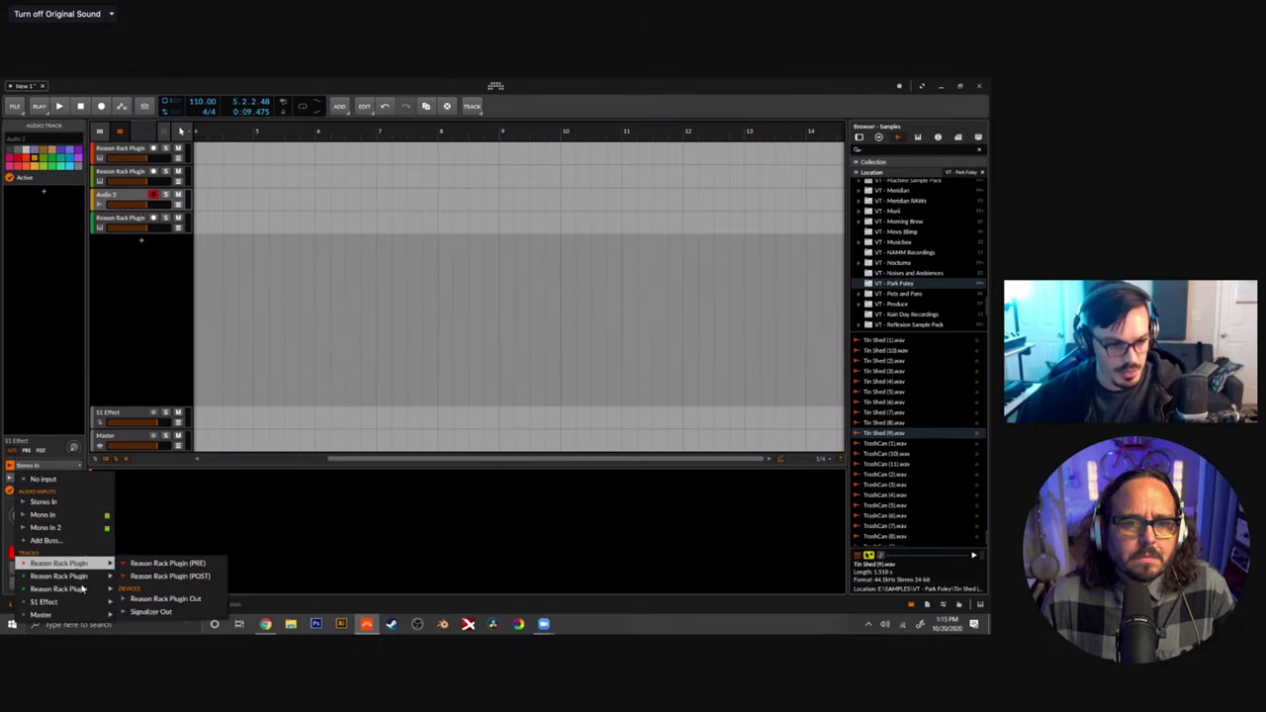
mouse_move(84, 586)
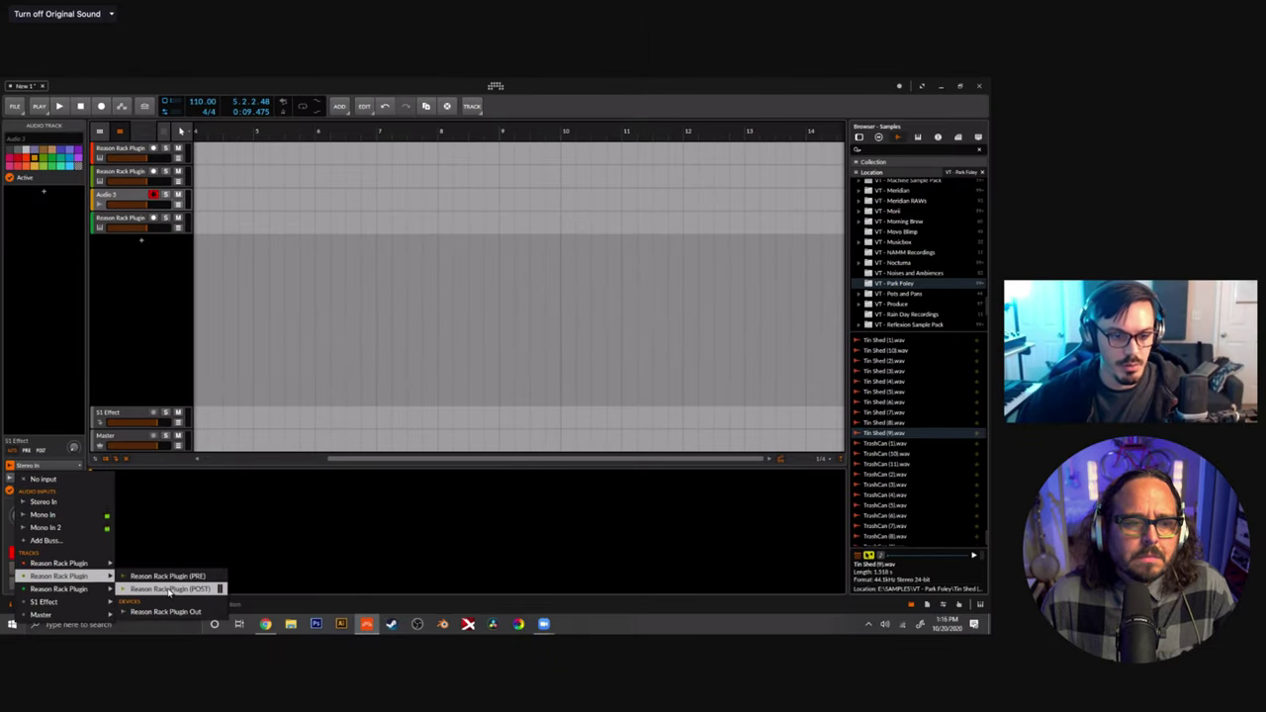
click(169, 589)
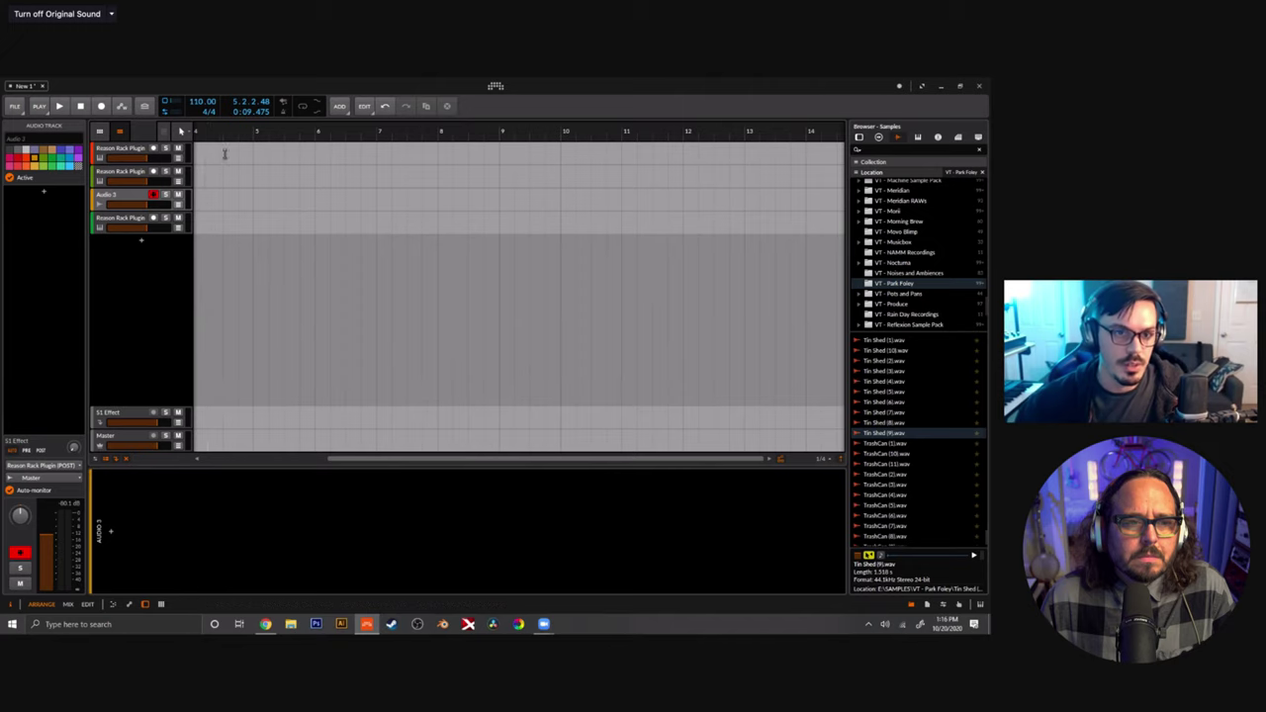
Record about eight bars of the generative Europa part onto the Audio 3 track from bar 1.
mouse_move(223, 154)
mouse_down()
mouse_move(257, 162)
mouse_move(222, 157)
mouse_up()
scroll(221, 156, down, 4)
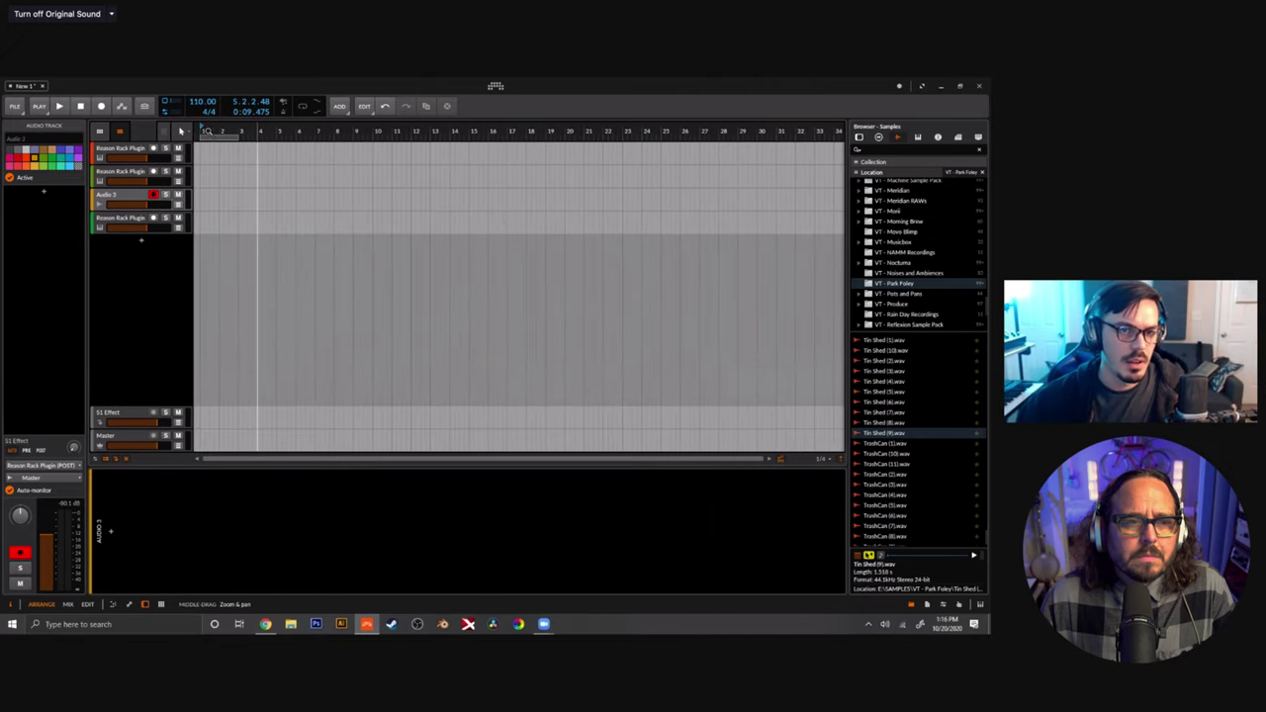
click(130, 201)
key(ctrl+r)
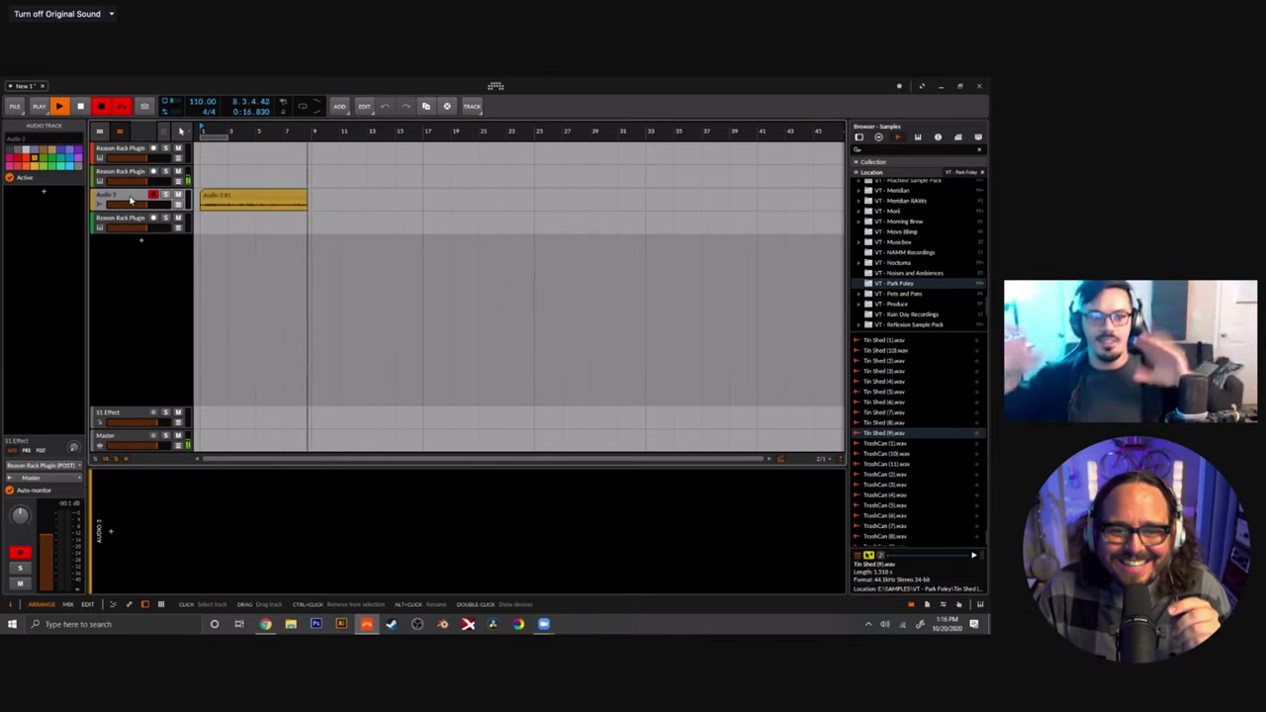
key(space)
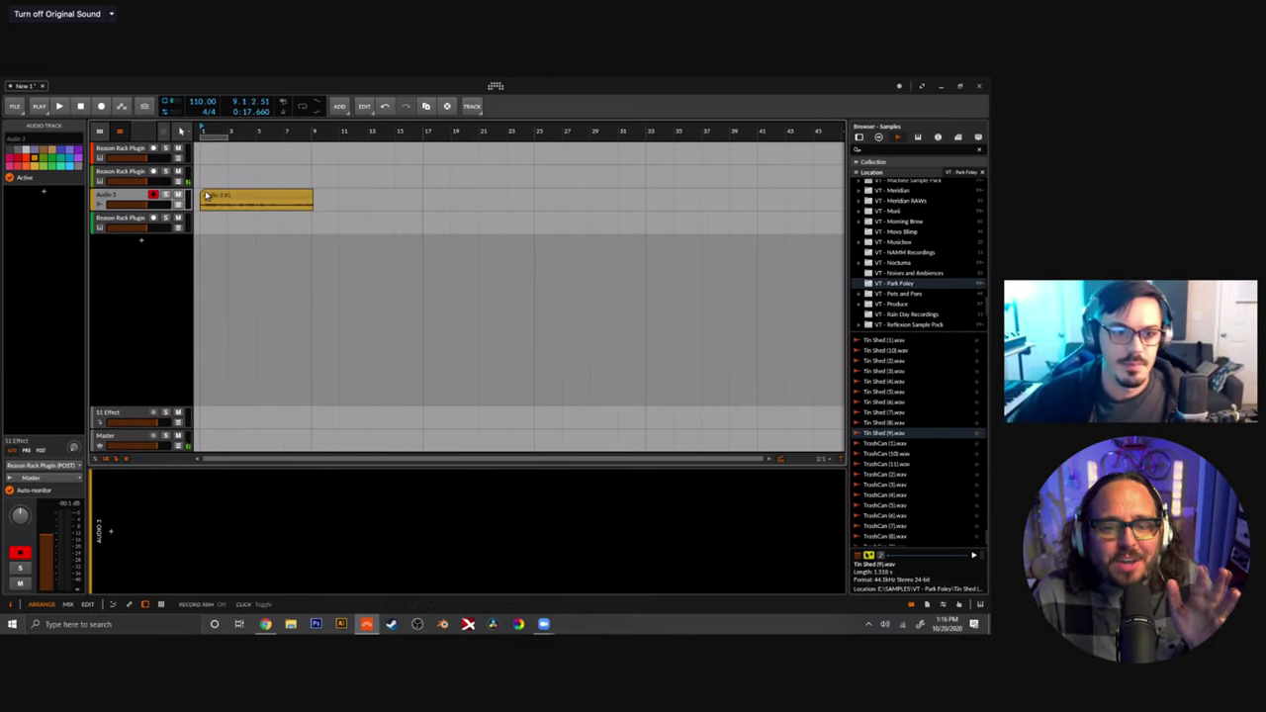
drag(317, 229, 367, 198)
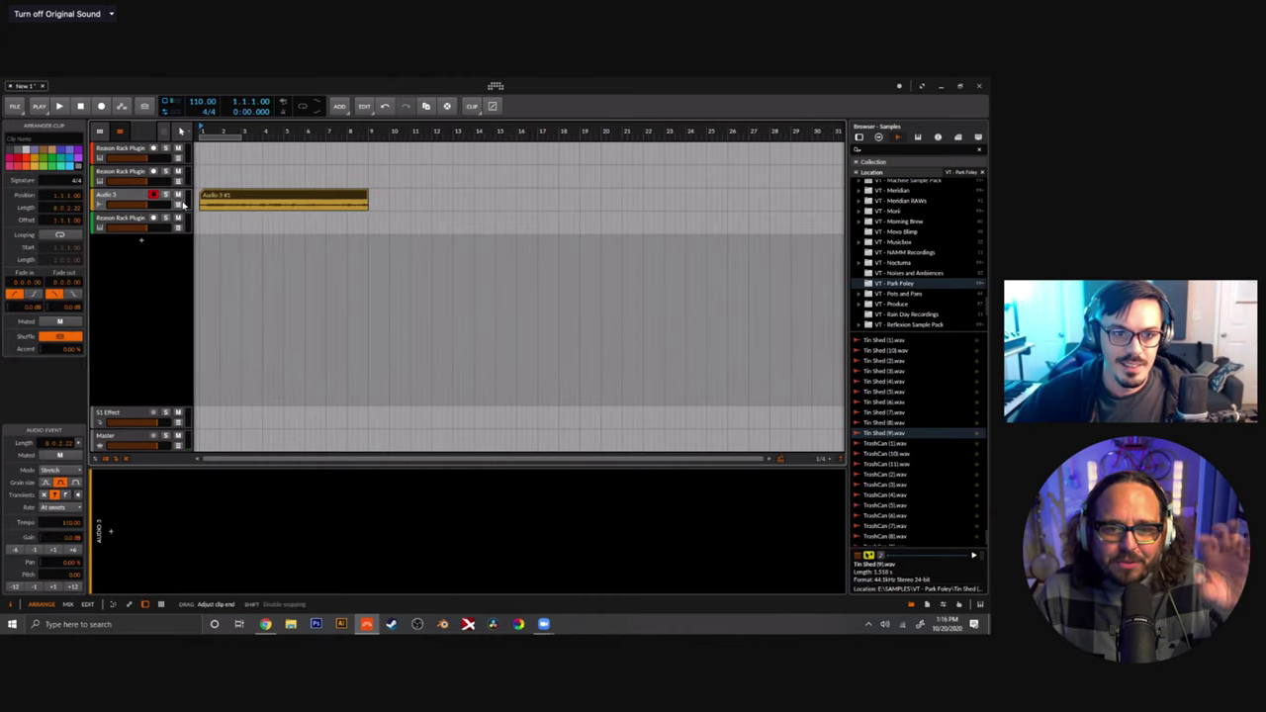
Mute the source Reason Rack Plugin track and play back the recorded clip on Audio 3.
click(147, 185)
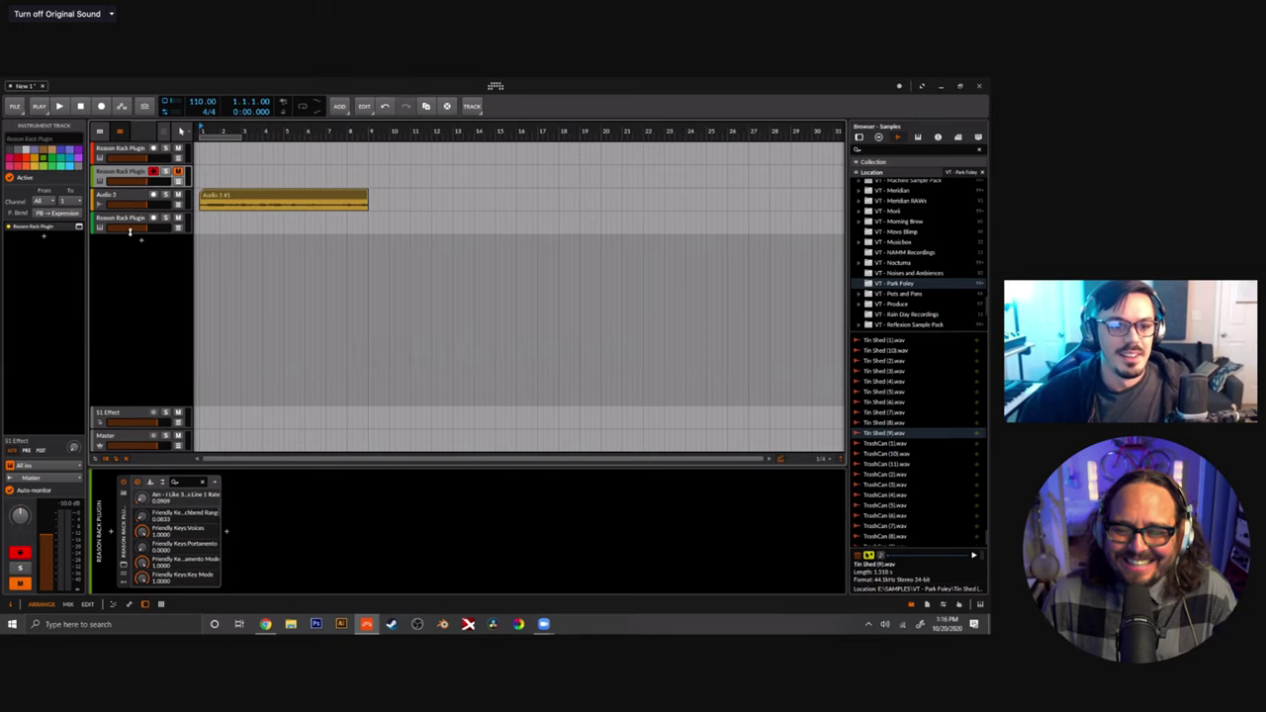
click(138, 196)
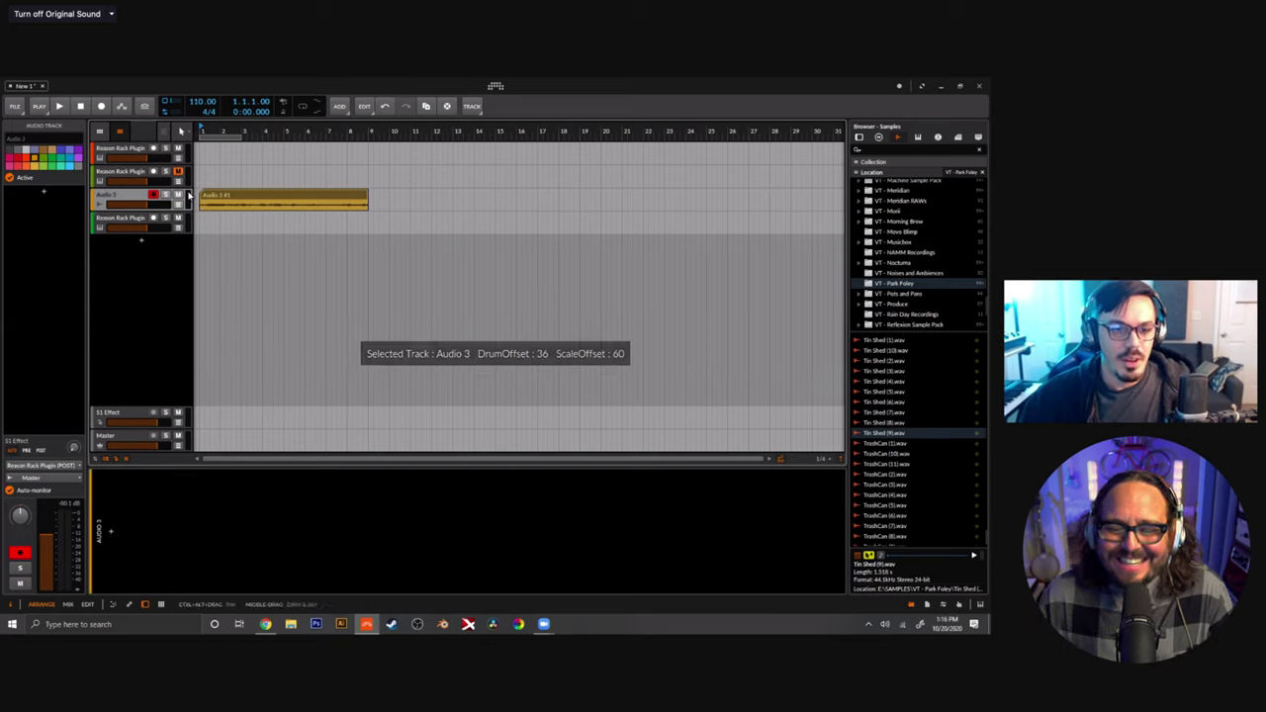
key(space)
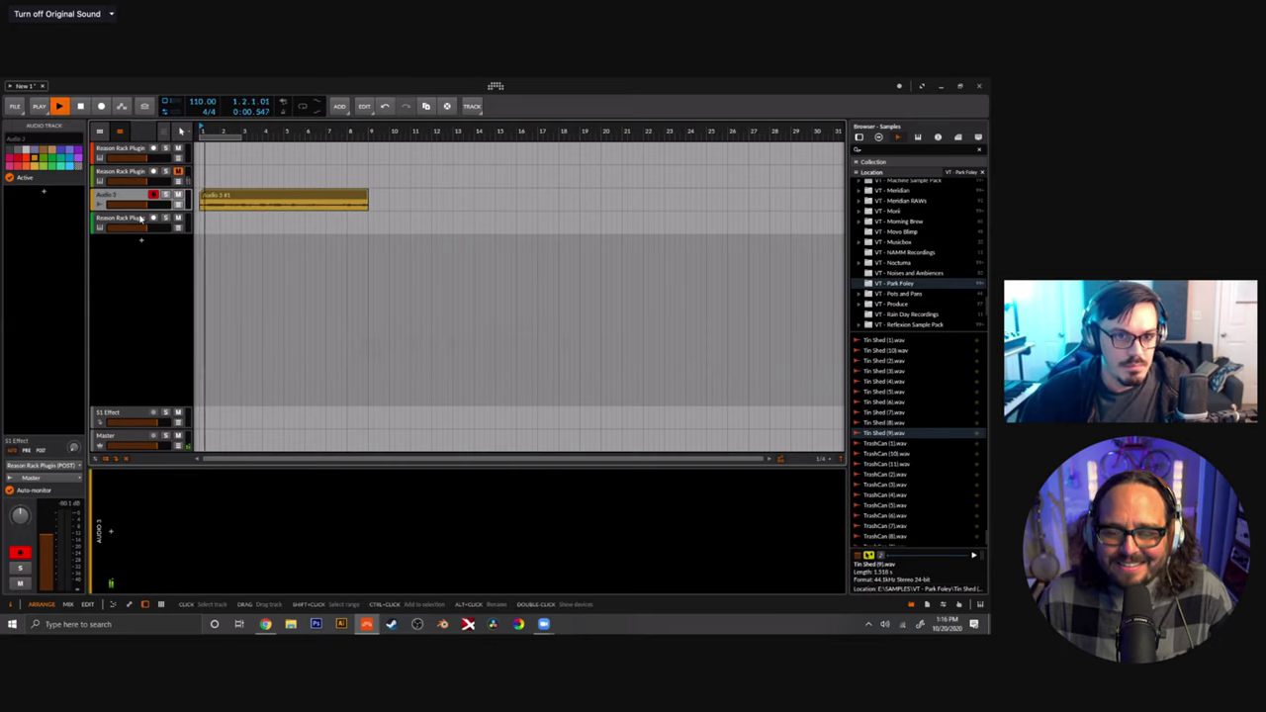
Add a Grain Sample Manipulator to the empty rack on the fourth track and reset the device to its init patch.
click(137, 219)
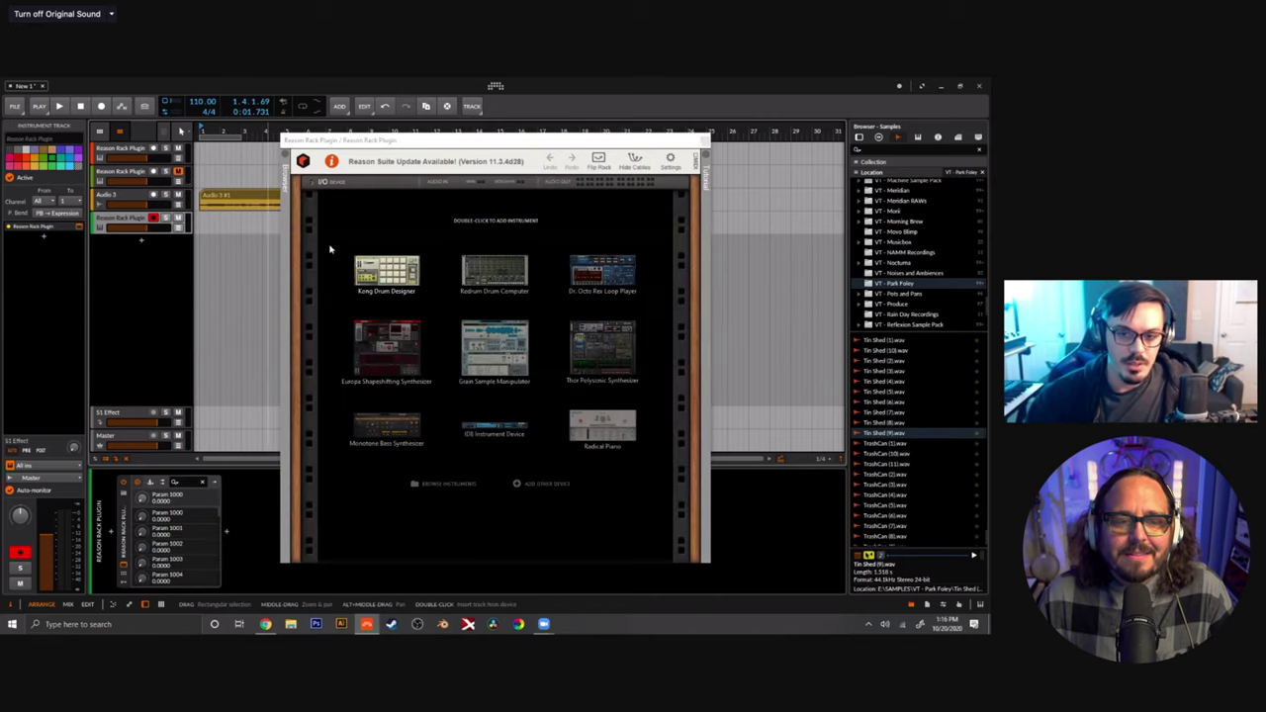
double_click(480, 344)
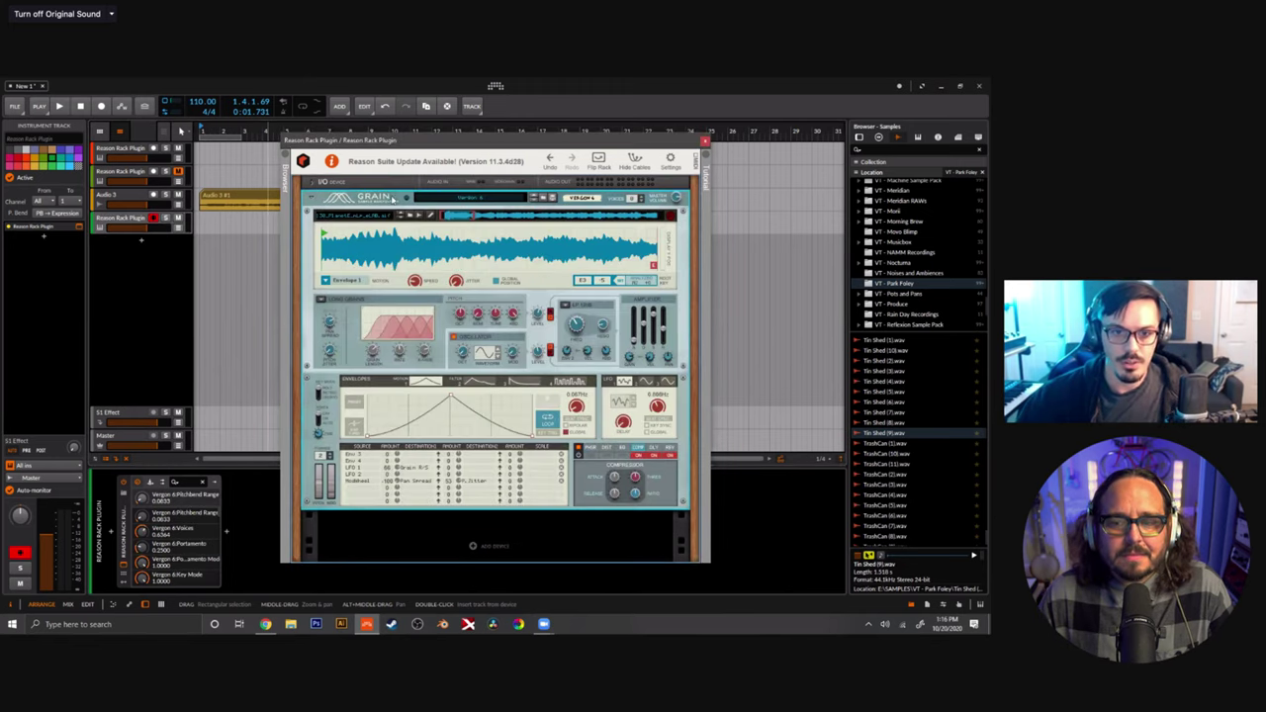
right_click(393, 199)
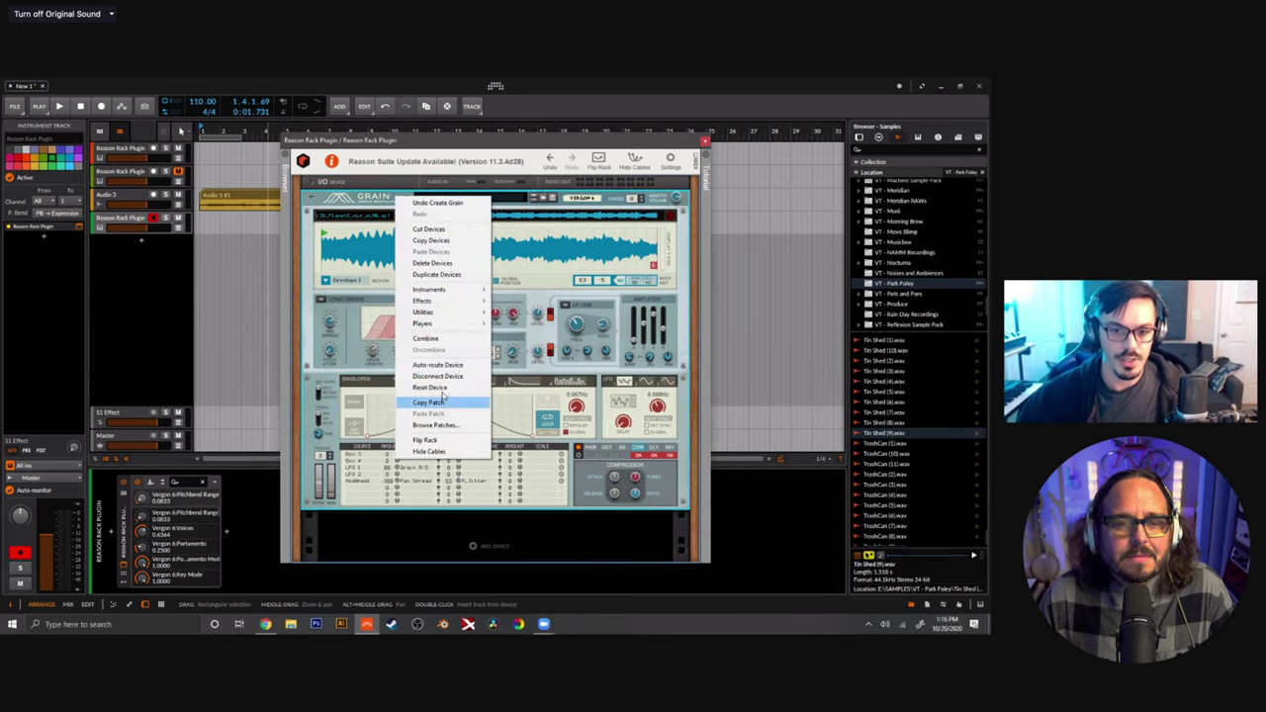
click(441, 388)
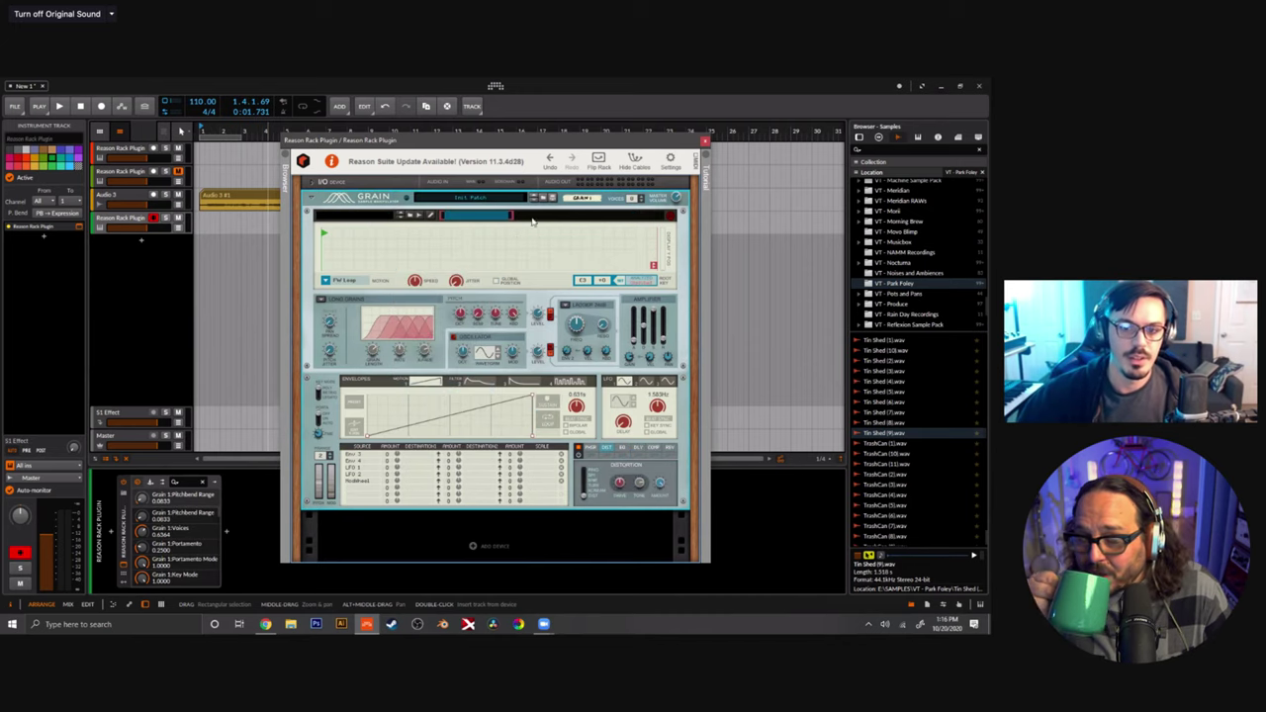
Load Audio 3-1.wav from the project files into Grain at full sample range and set the root key from the analyzed pitch.
drag(664, 222, 658, 219)
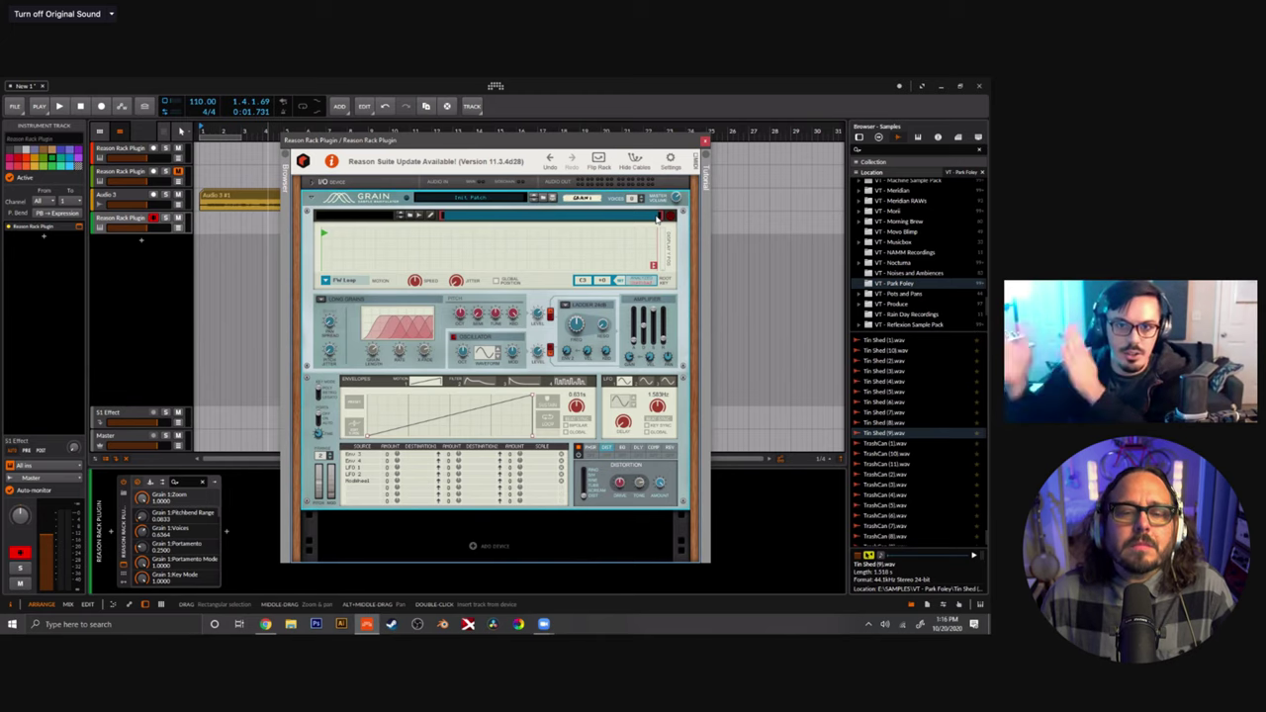
click(926, 605)
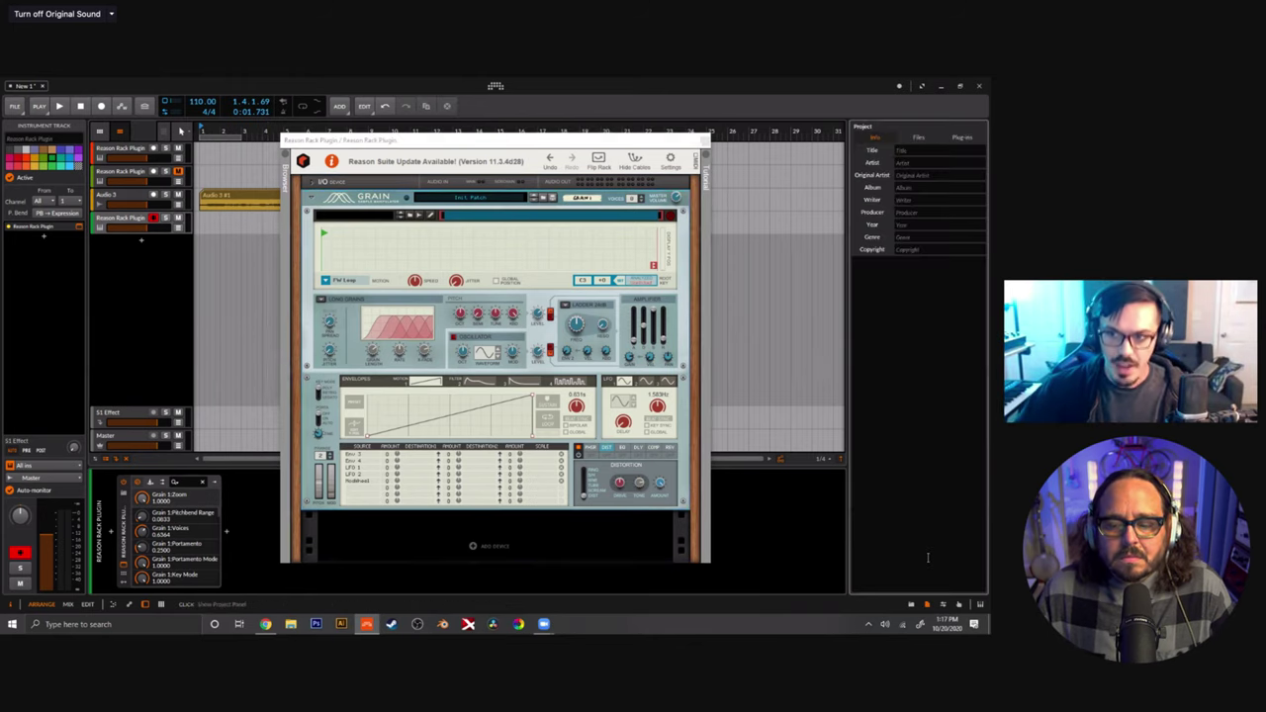
click(917, 137)
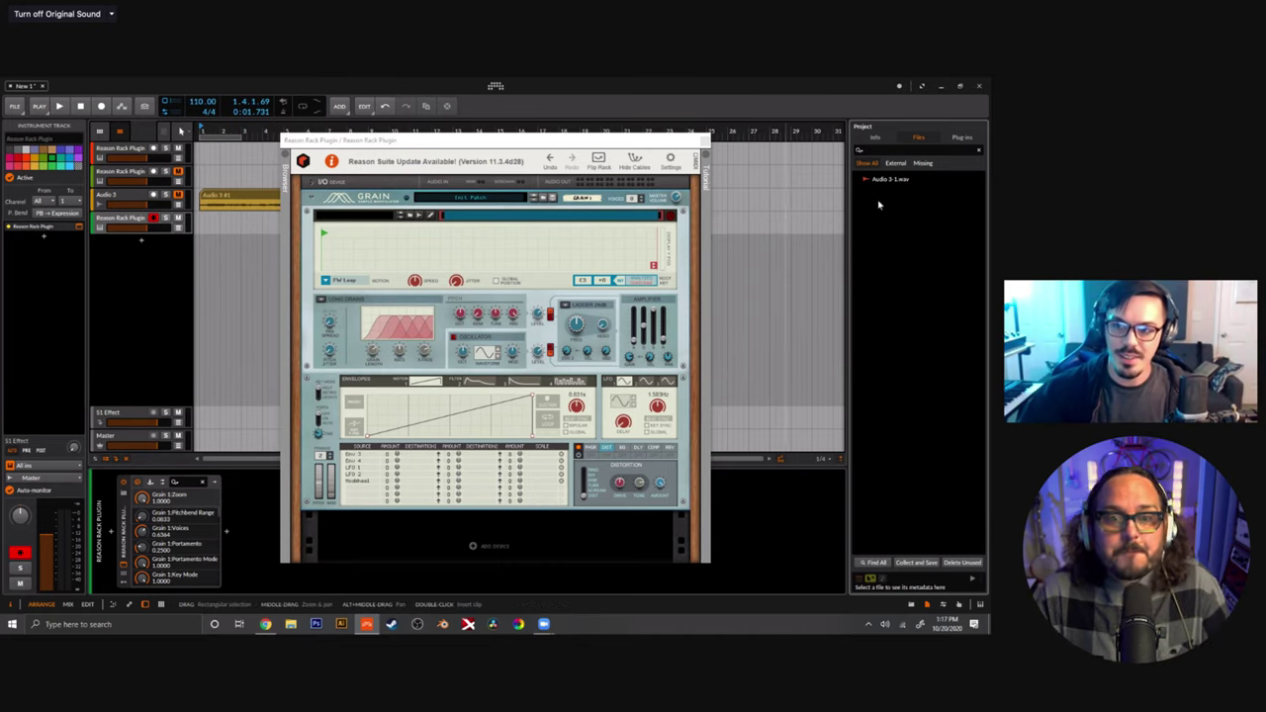
drag(885, 179, 495, 349)
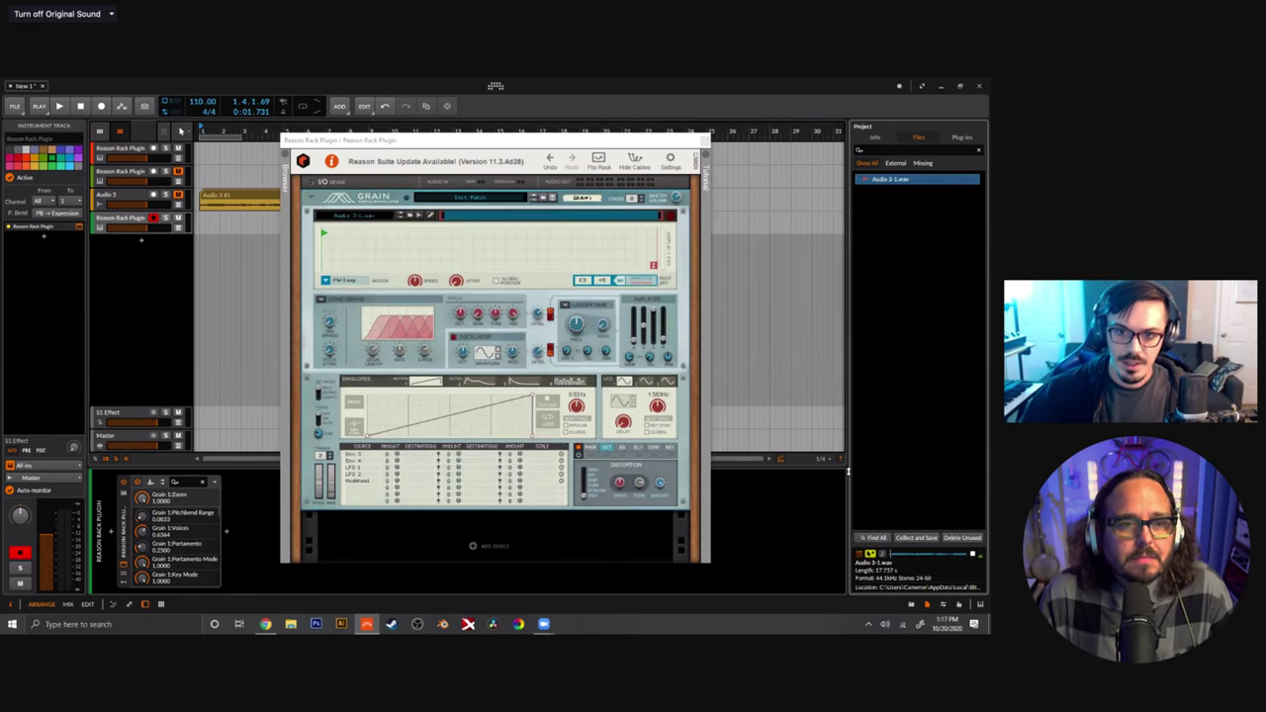
click(622, 285)
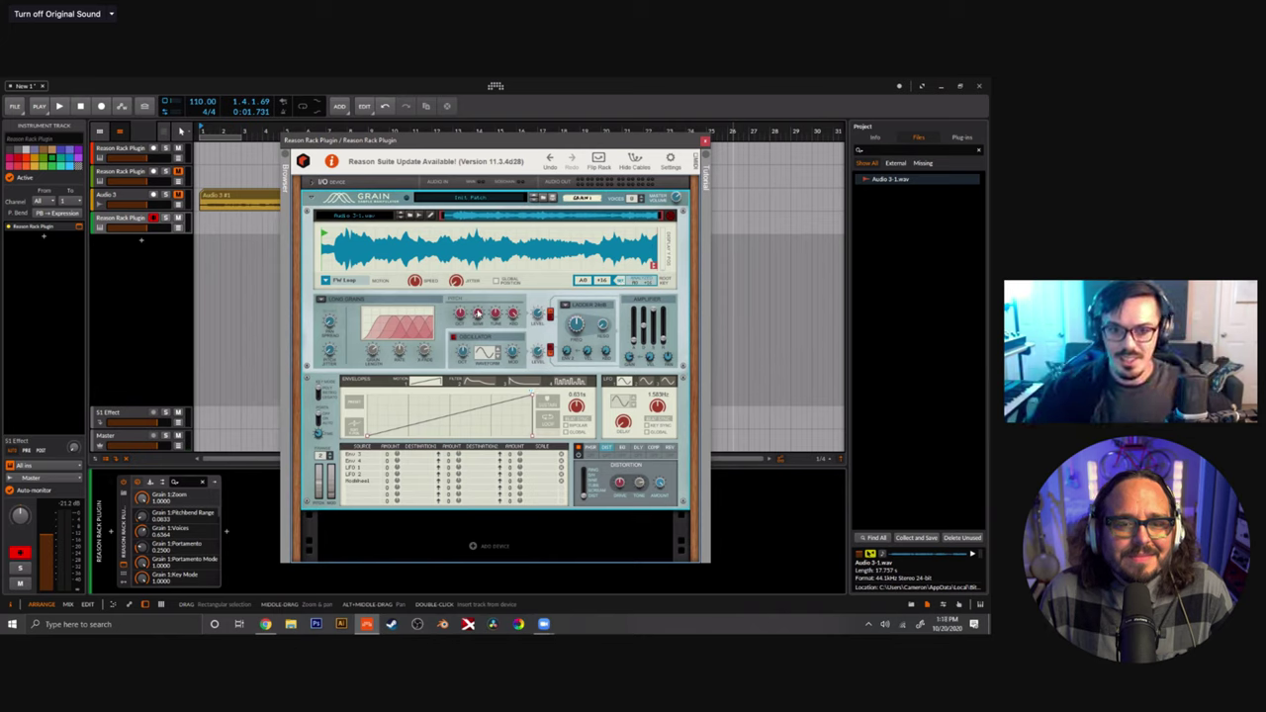
Set Grain's pitch octave to 1, adjust the motion speed, and move the sample start marker near the waveform's middle.
drag(460, 315, 459, 323)
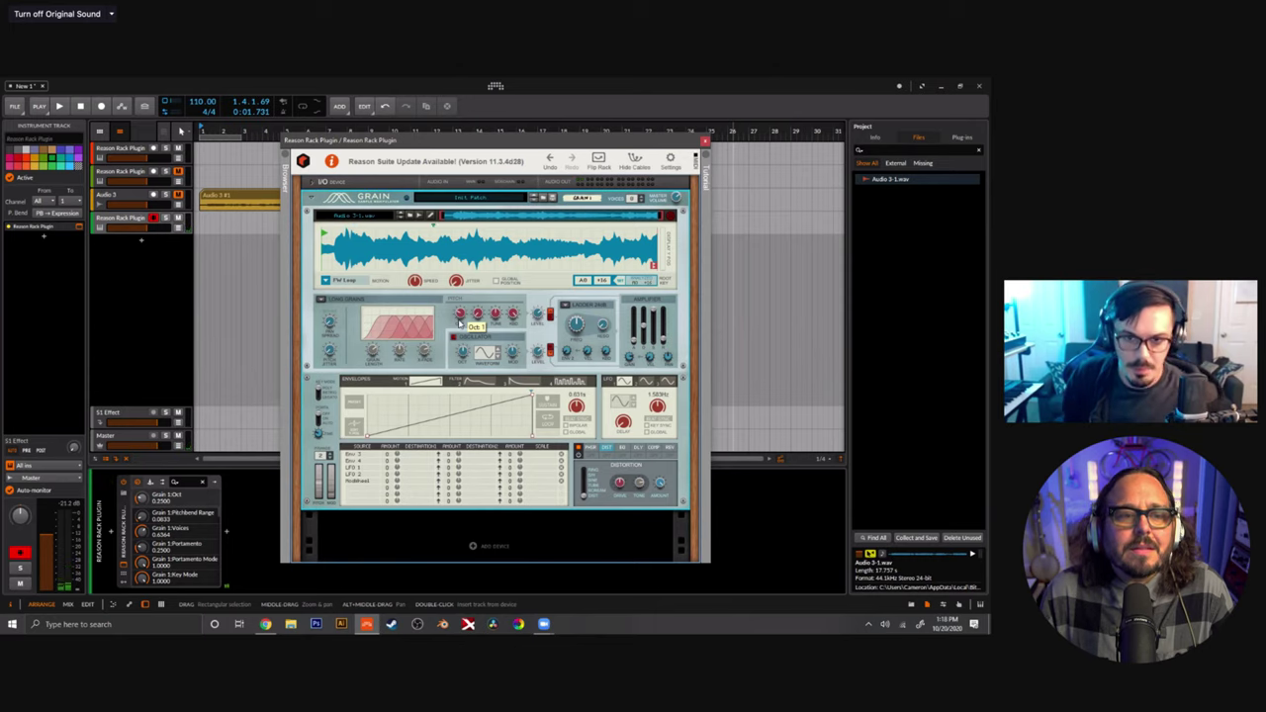
drag(419, 285, 458, 302)
drag(327, 234, 474, 247)
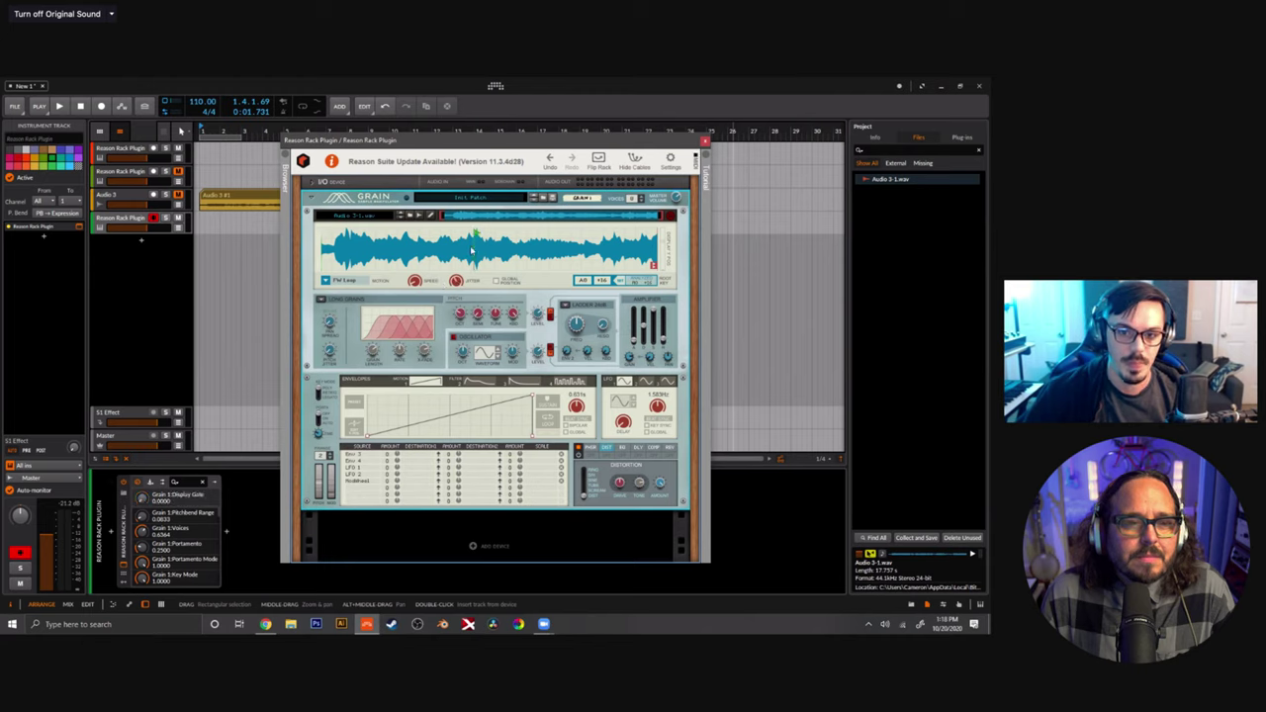
Adjust the grain length in the Long Grains section and turn on Grain's oscillator.
click(376, 353)
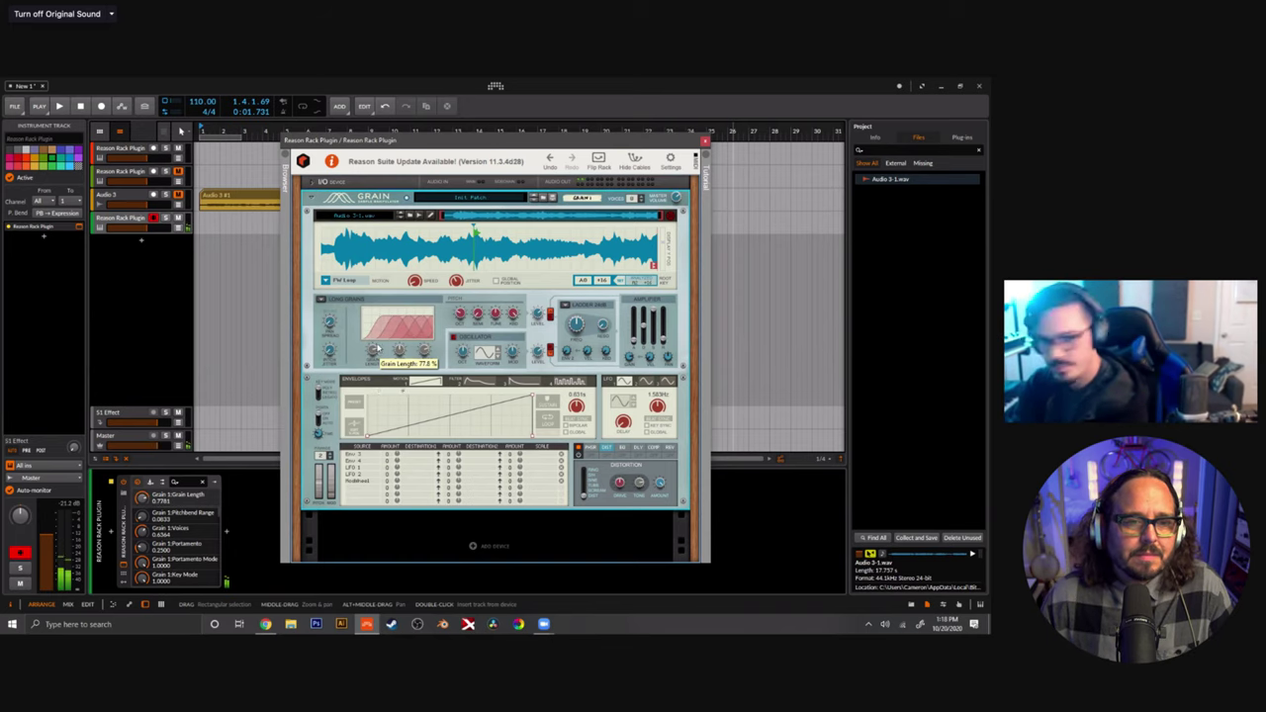
drag(377, 346, 322, 287)
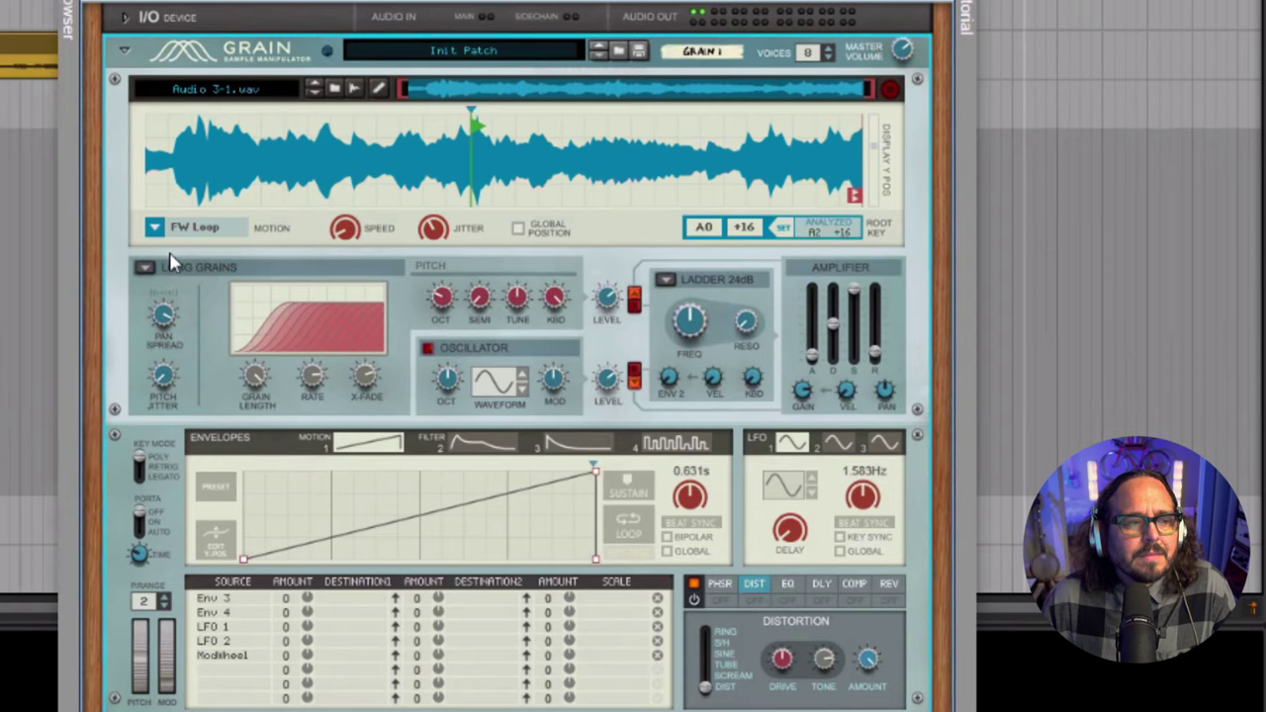
click(428, 349)
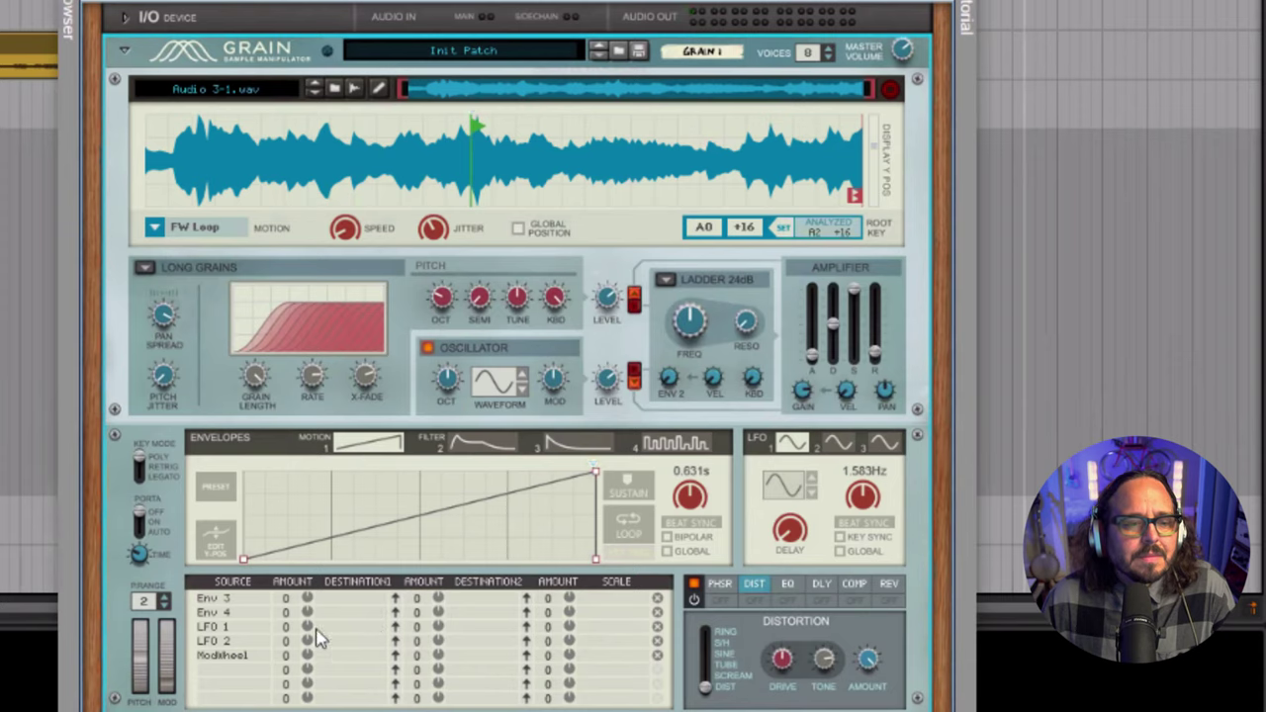
Route LFO 1 to Position in Grain's modulation matrix with an amount of 87.
click(344, 598)
click(485, 7)
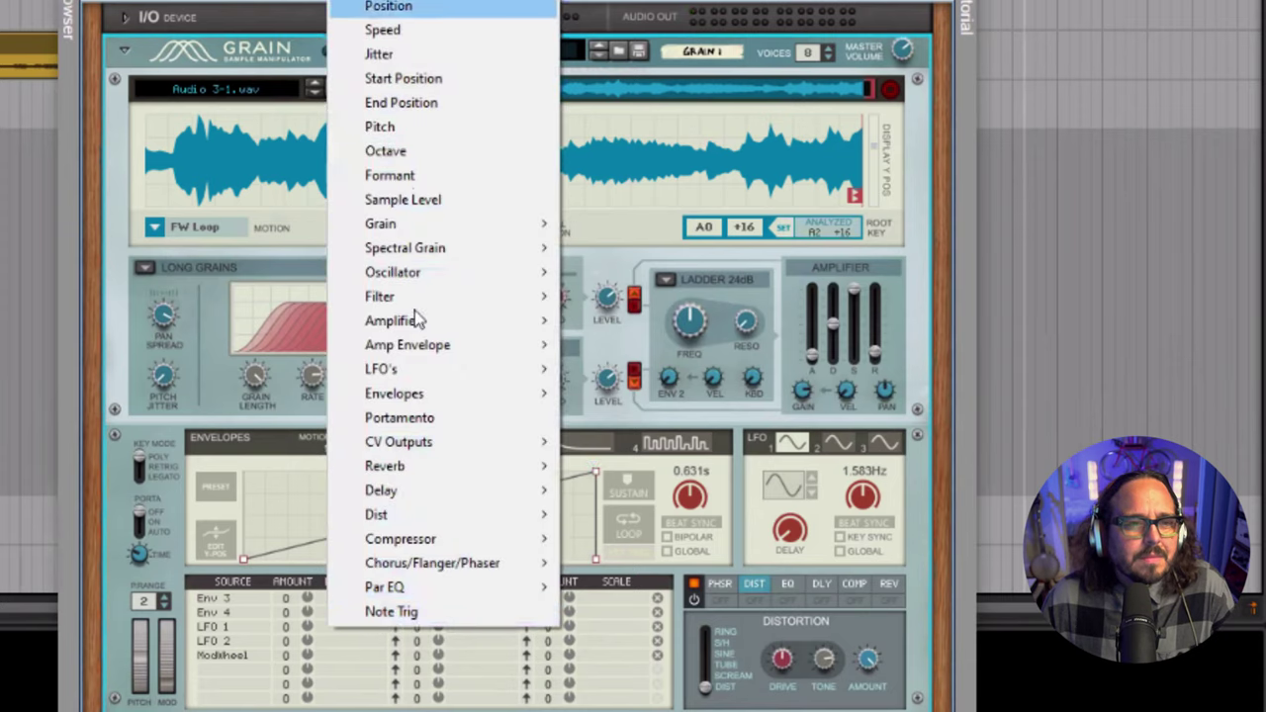
drag(309, 624, 838, 541)
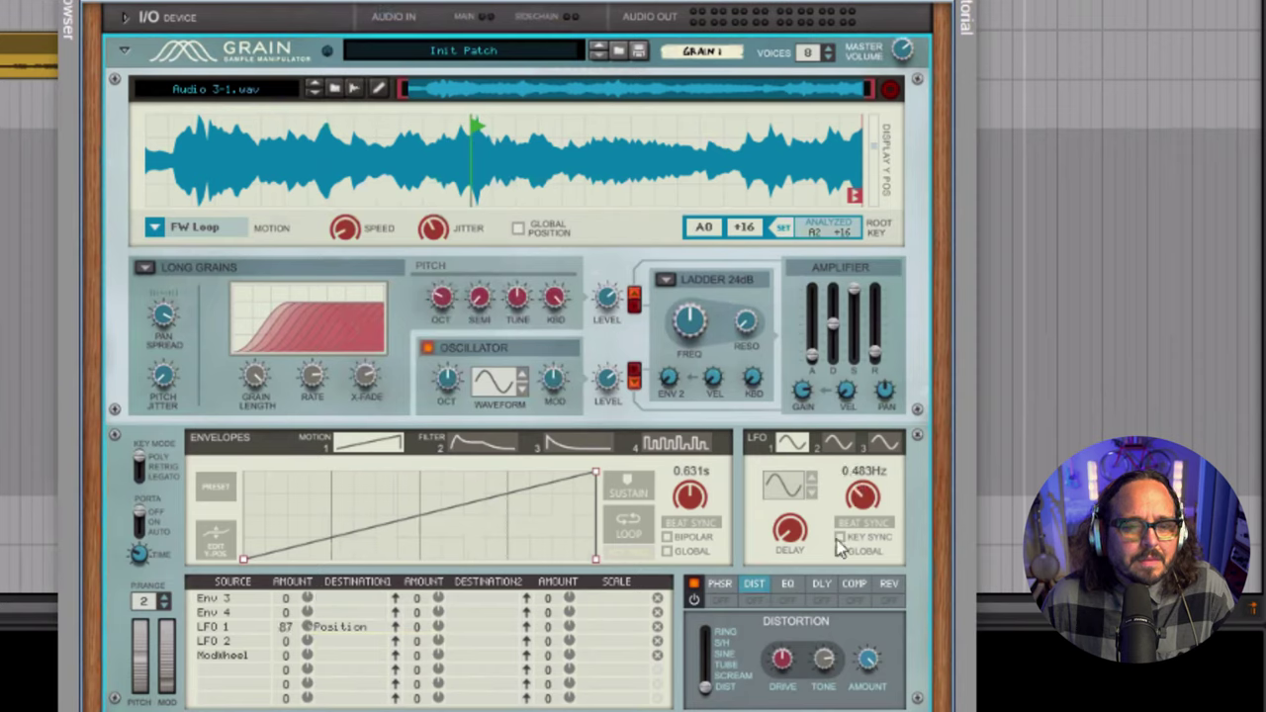
Change LFO 1 to an irregular random-style waveform with a rate of 0.389 Hz.
click(816, 481)
click(813, 486)
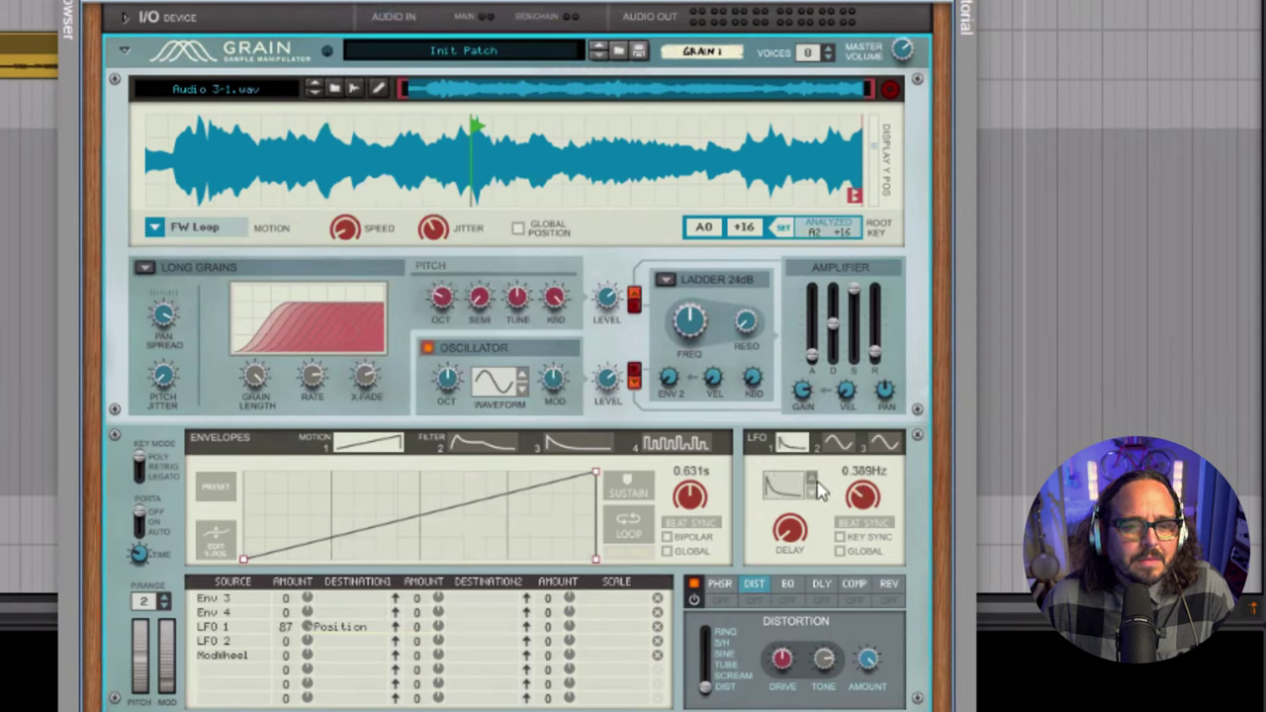
click(813, 487)
click(813, 487)
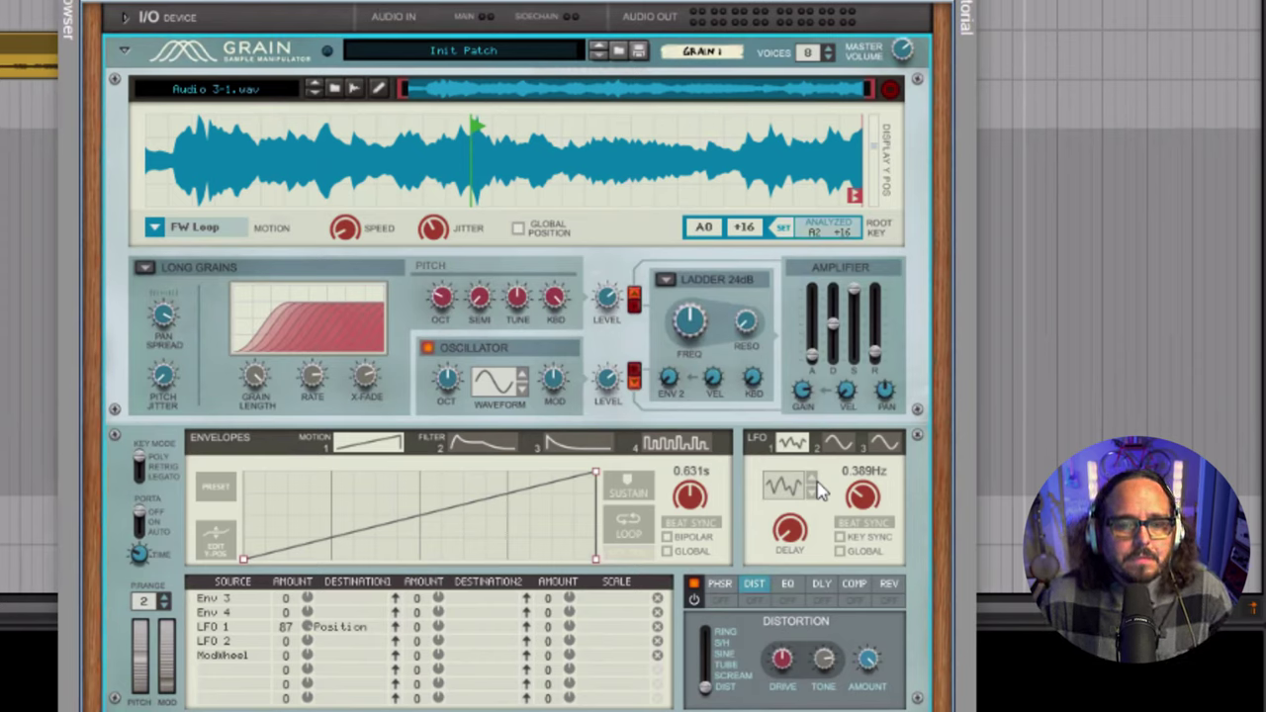
Audition the Grain patch while adjusting the motion speed and setting the LFO 1 rate to 0.209 Hz.
key(space)
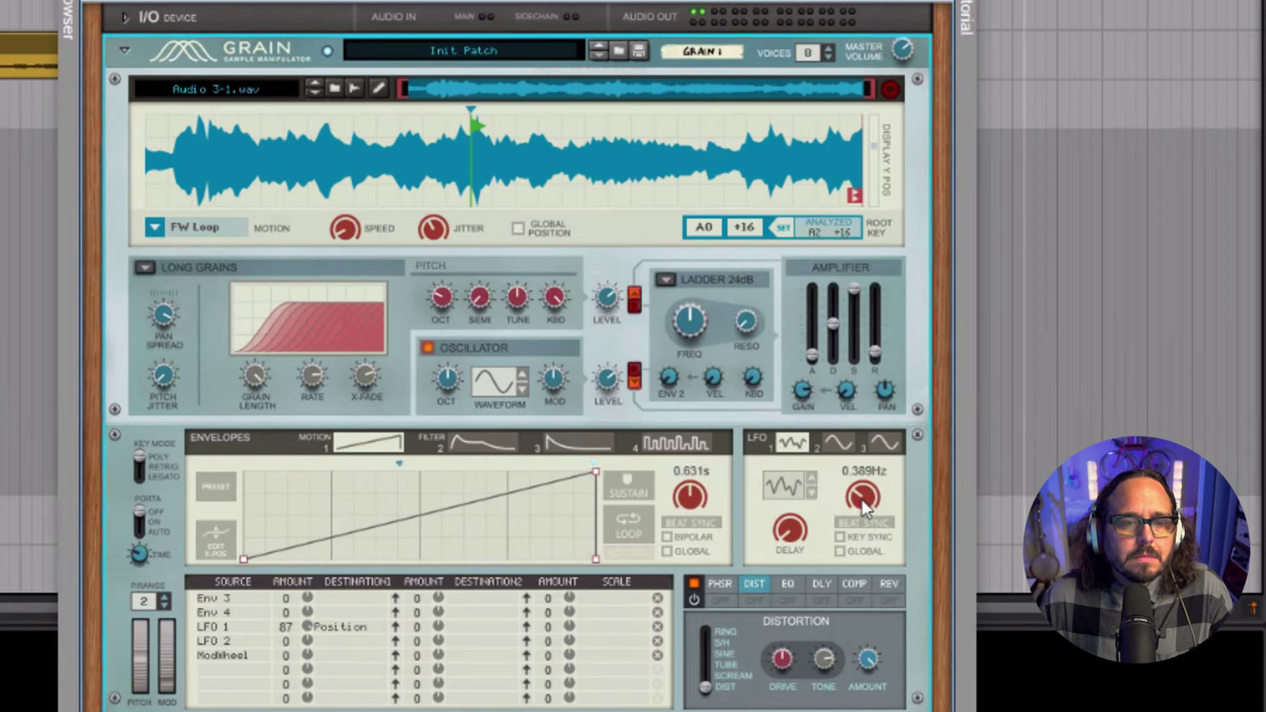
drag(864, 499, 867, 495)
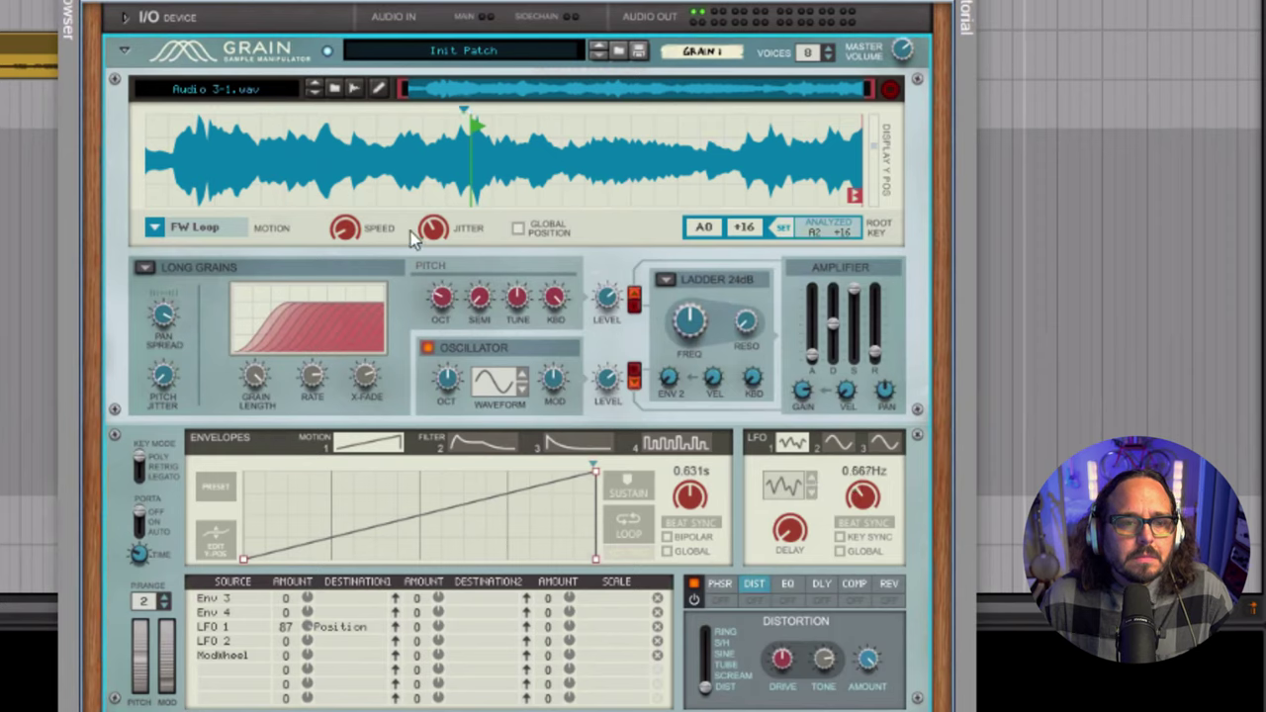
mouse_move(355, 236)
mouse_down()
mouse_move(416, 238)
mouse_move(396, 255)
mouse_up()
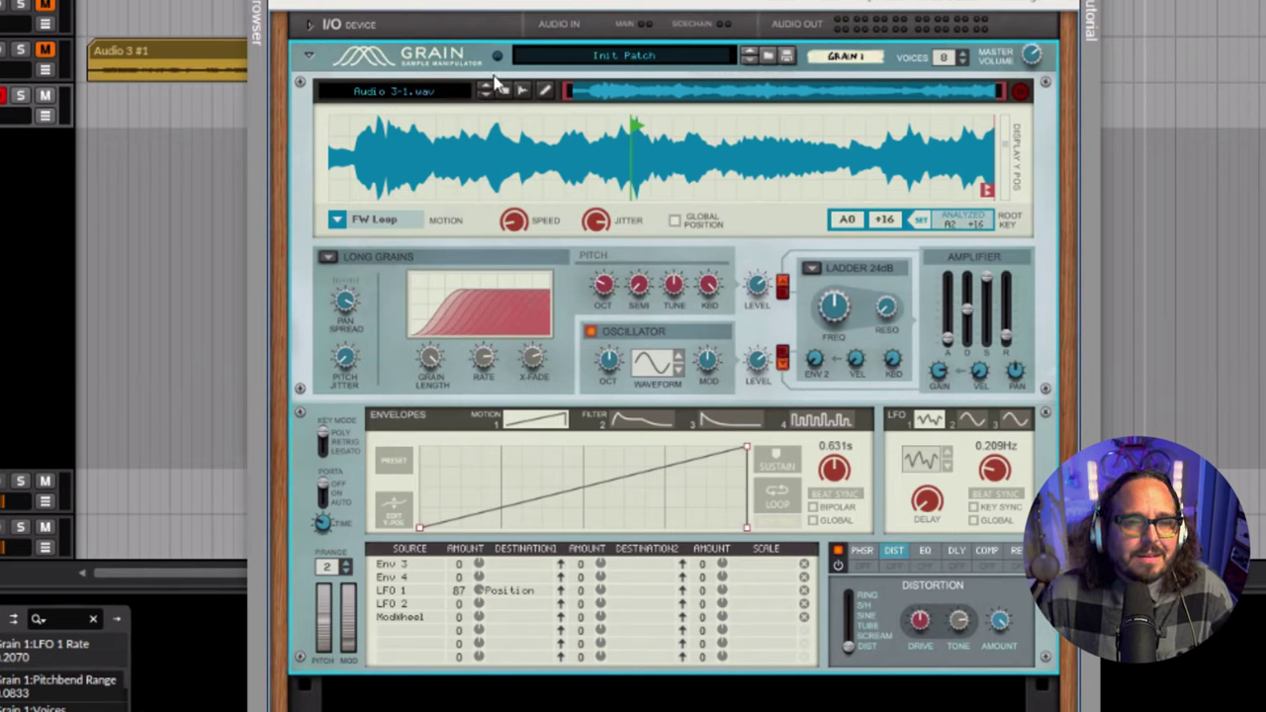
Add a Sweeper Modulation Effect directly below Grain and set its volume to about 0.41.
click(262, 4)
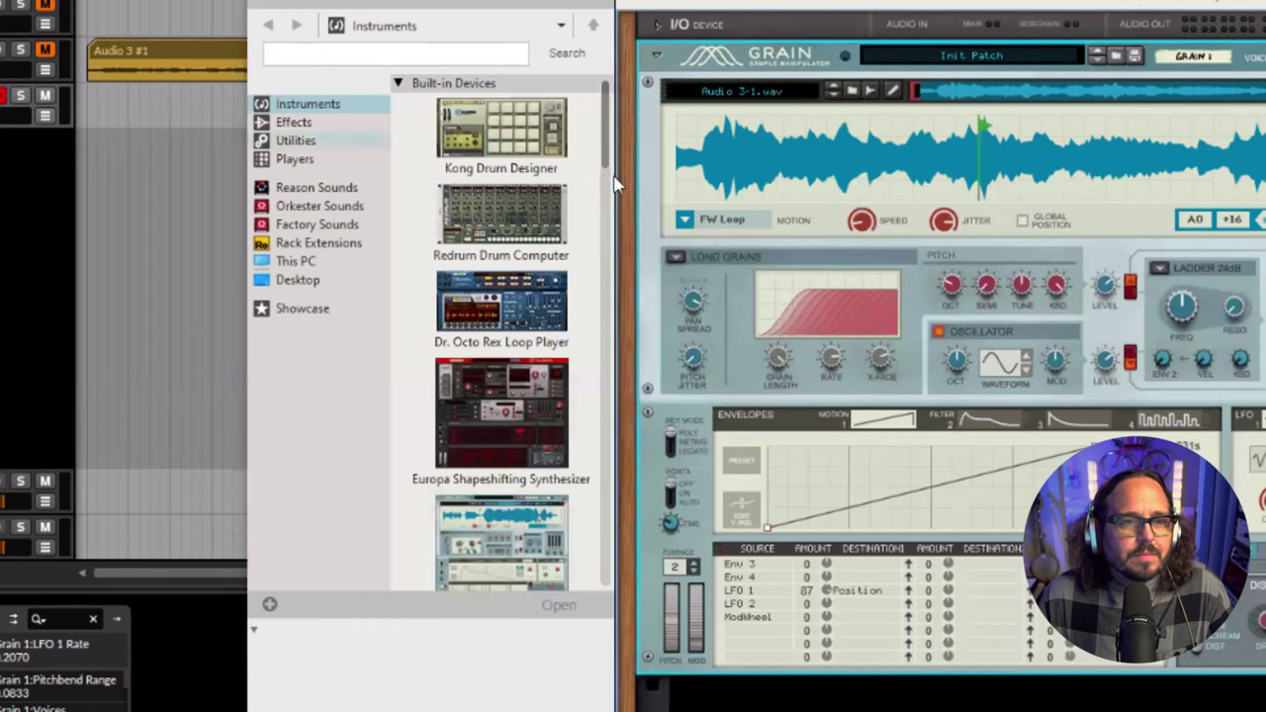
click(334, 129)
scroll(739, 221, down, 1)
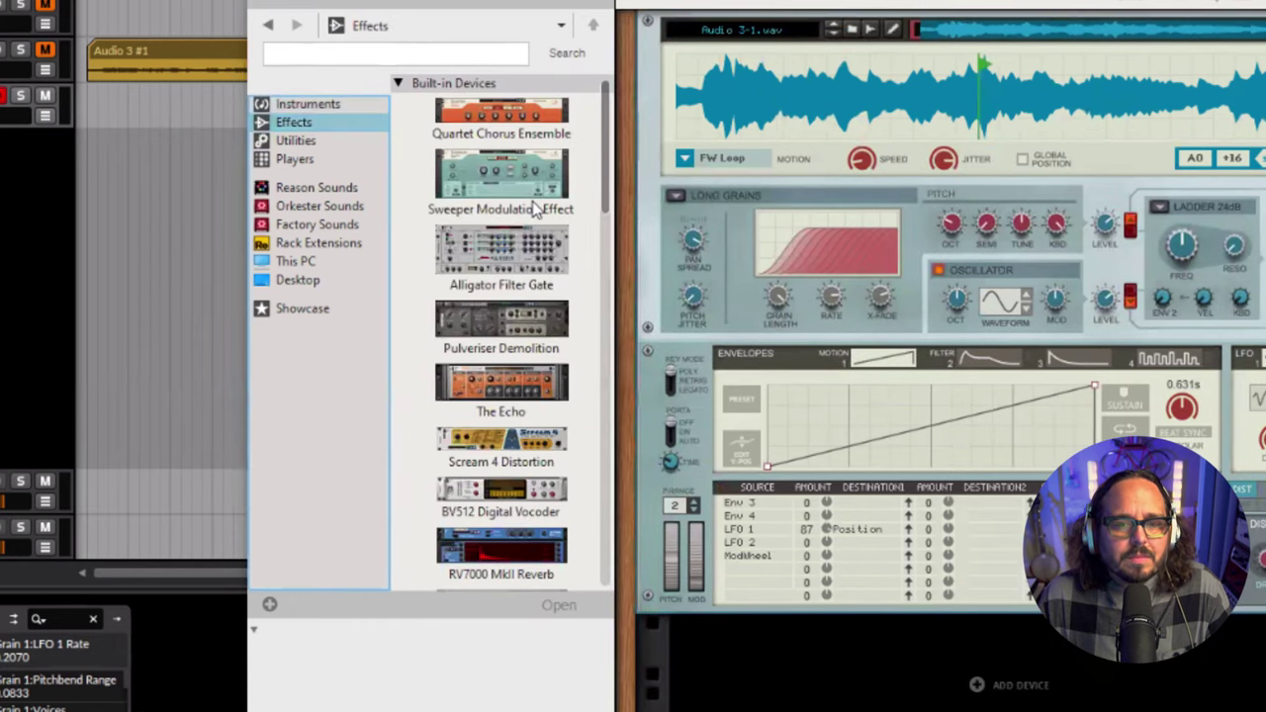
drag(542, 213, 900, 593)
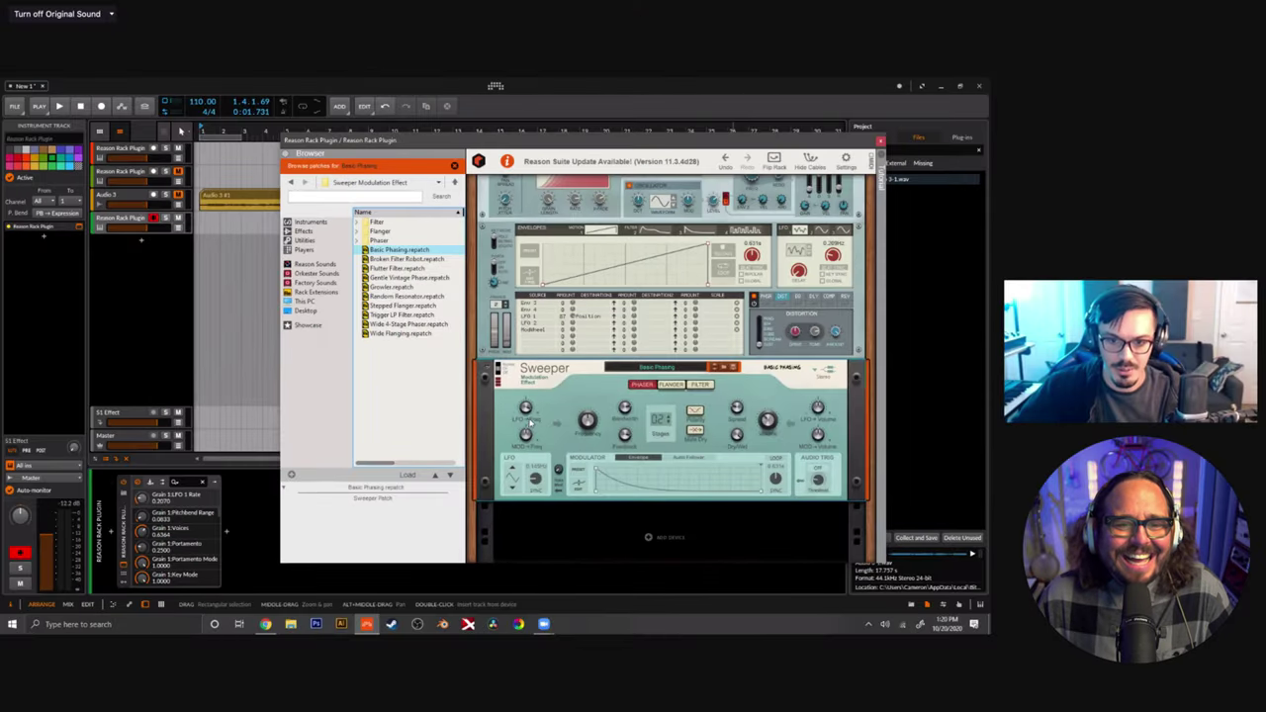
mouse_move(766, 438)
mouse_down()
mouse_move(768, 452)
mouse_move(742, 453)
mouse_move(760, 430)
mouse_up()
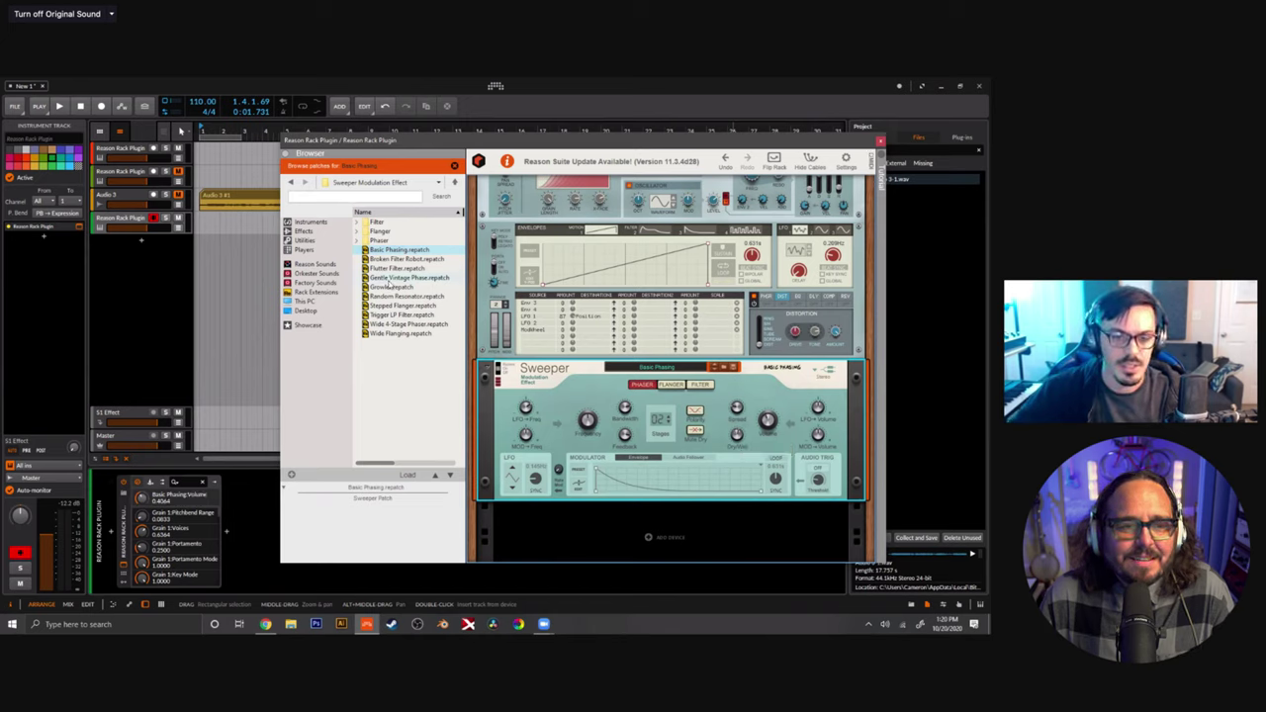
Add a second Sweeper below the first, reset it to the init patch, and switch it to Filter mode with a frequency of about 0.80.
click(330, 231)
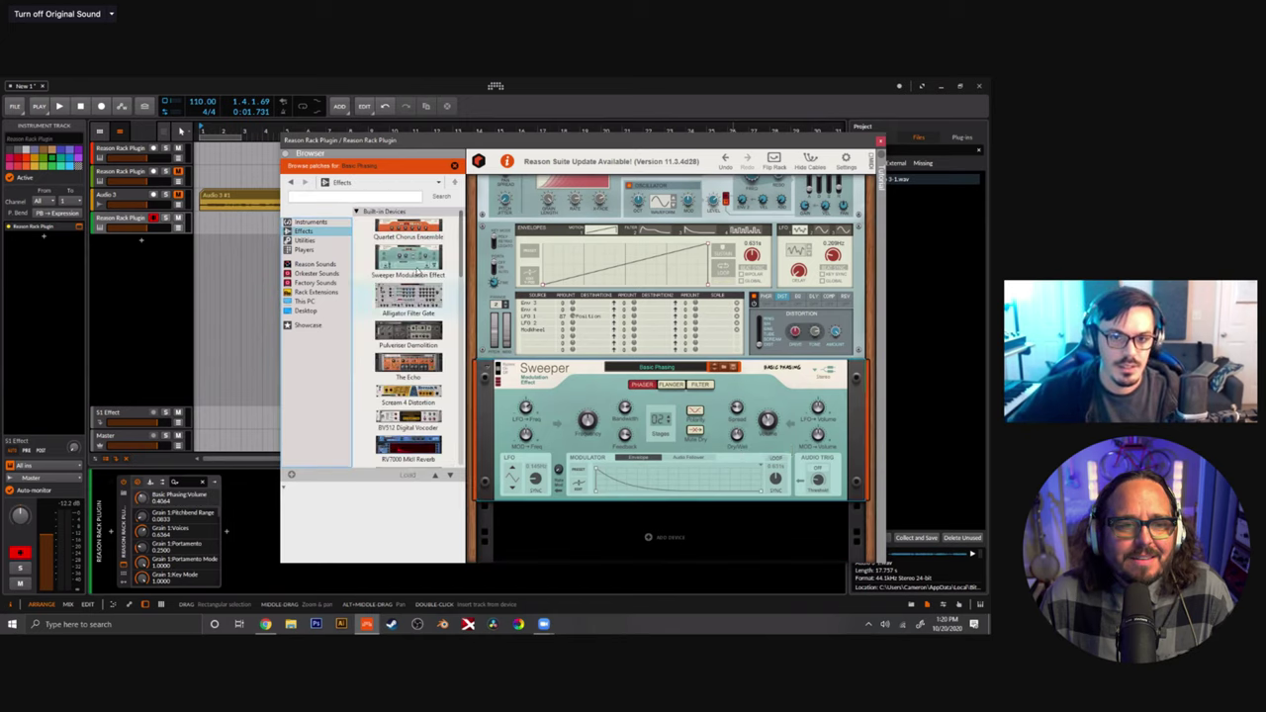
mouse_move(416, 262)
mouse_down()
mouse_move(599, 482)
mouse_move(680, 487)
mouse_move(706, 457)
mouse_move(696, 471)
mouse_up()
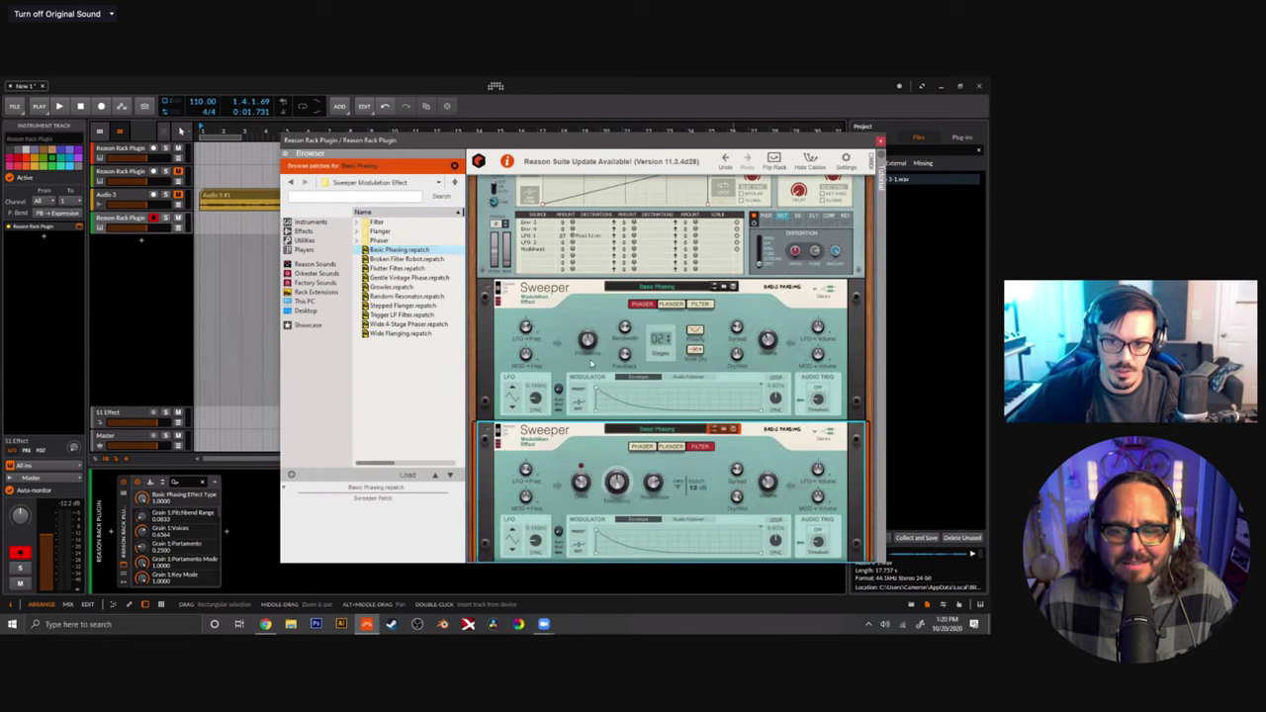
right_click(561, 461)
click(595, 389)
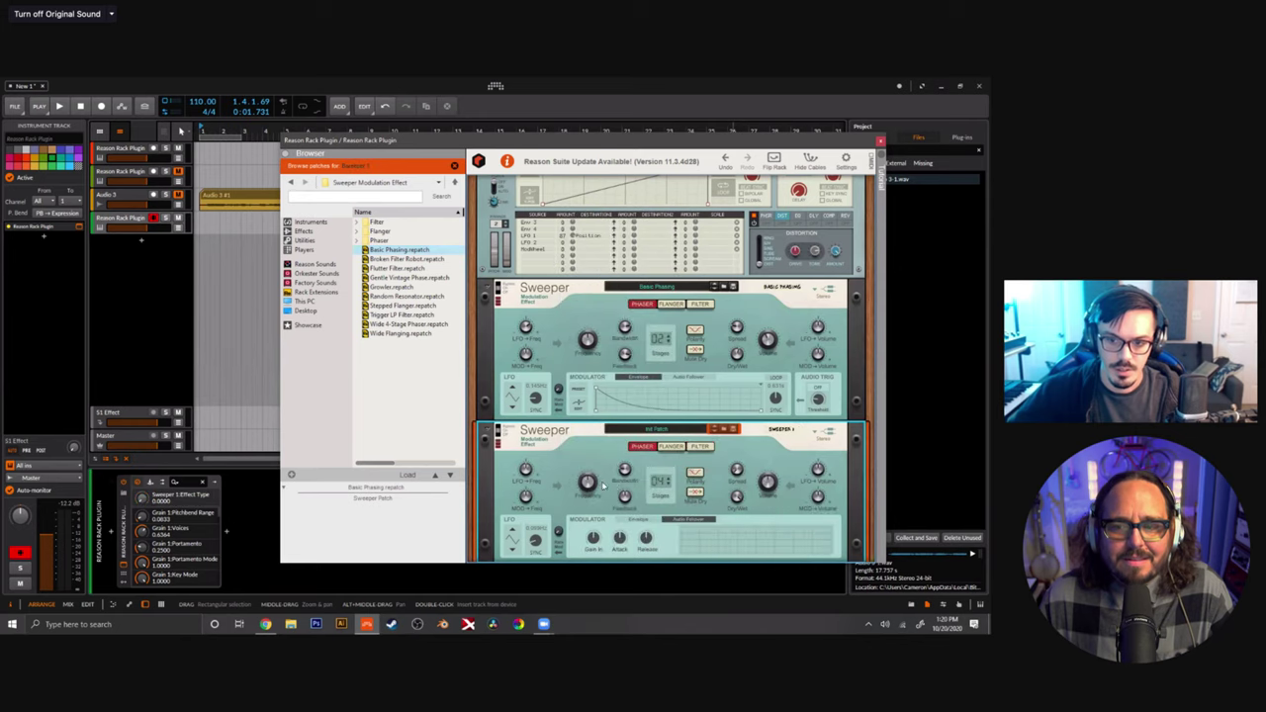
click(702, 448)
drag(616, 486, 617, 483)
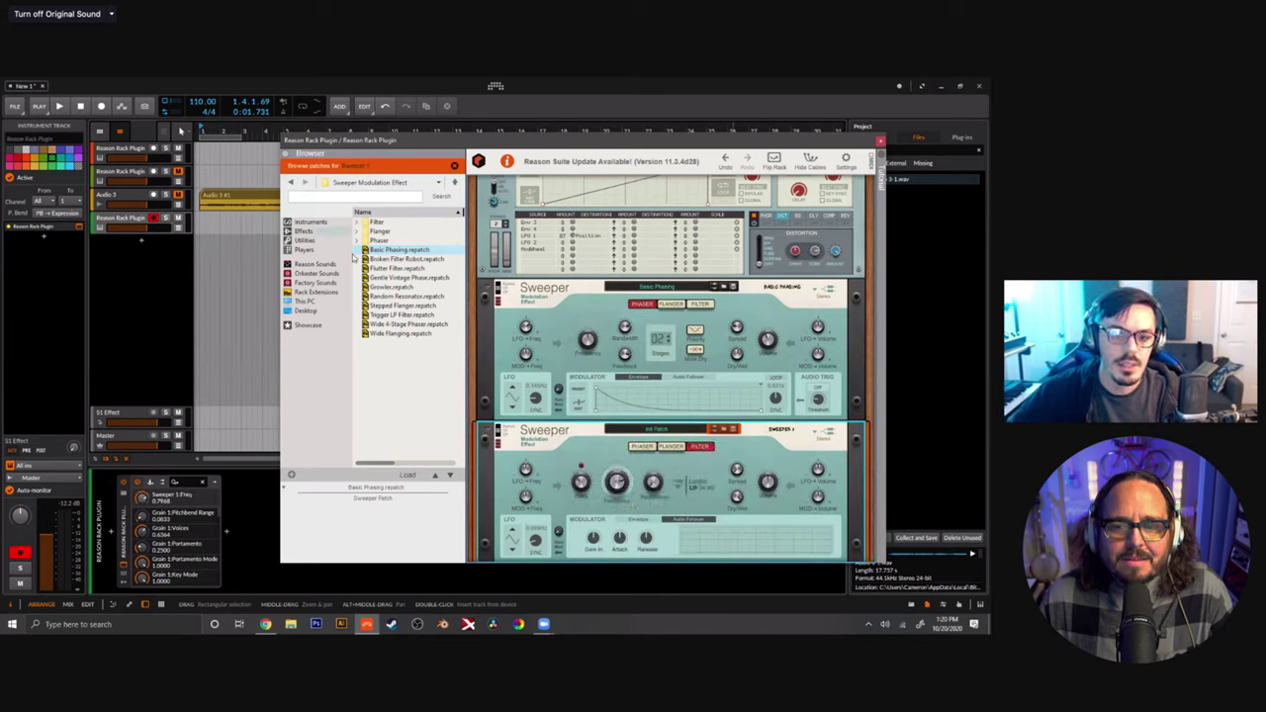
Add an RV7000 MkII Reverb below the second Sweeper.
click(304, 231)
scroll(410, 315, down, 3)
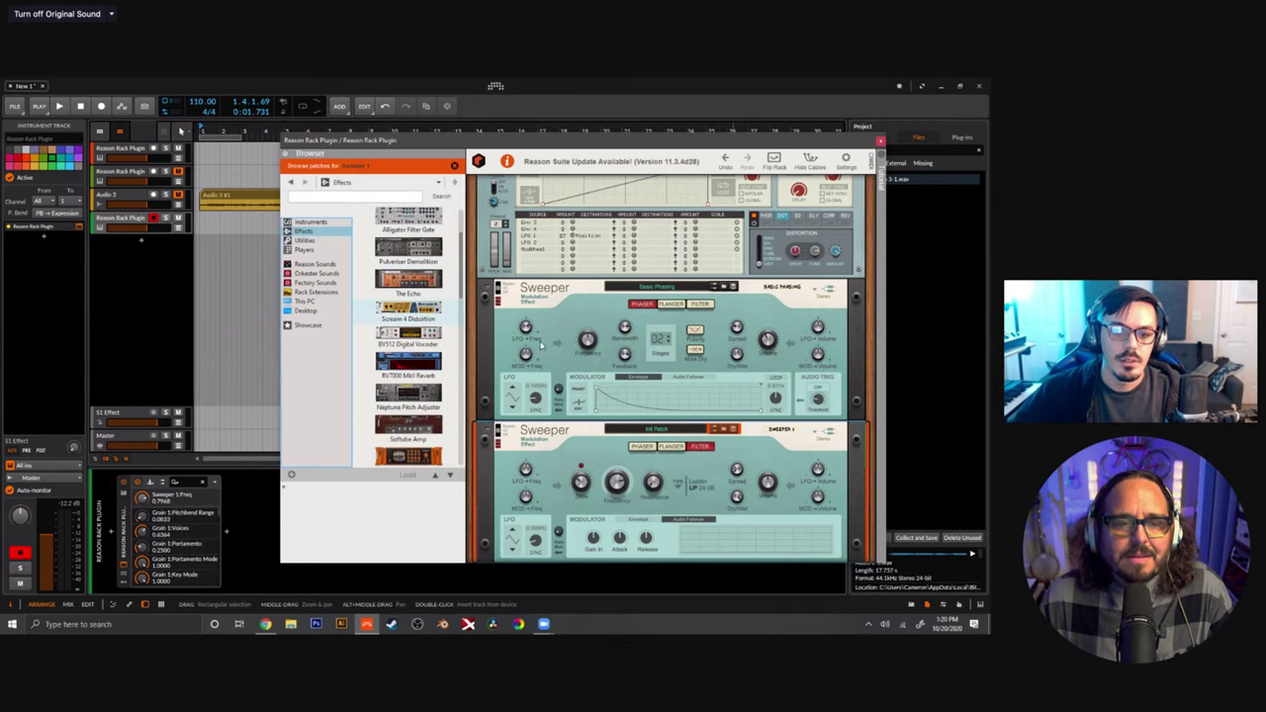
scroll(541, 346, down, 3)
scroll(392, 345, down, 3)
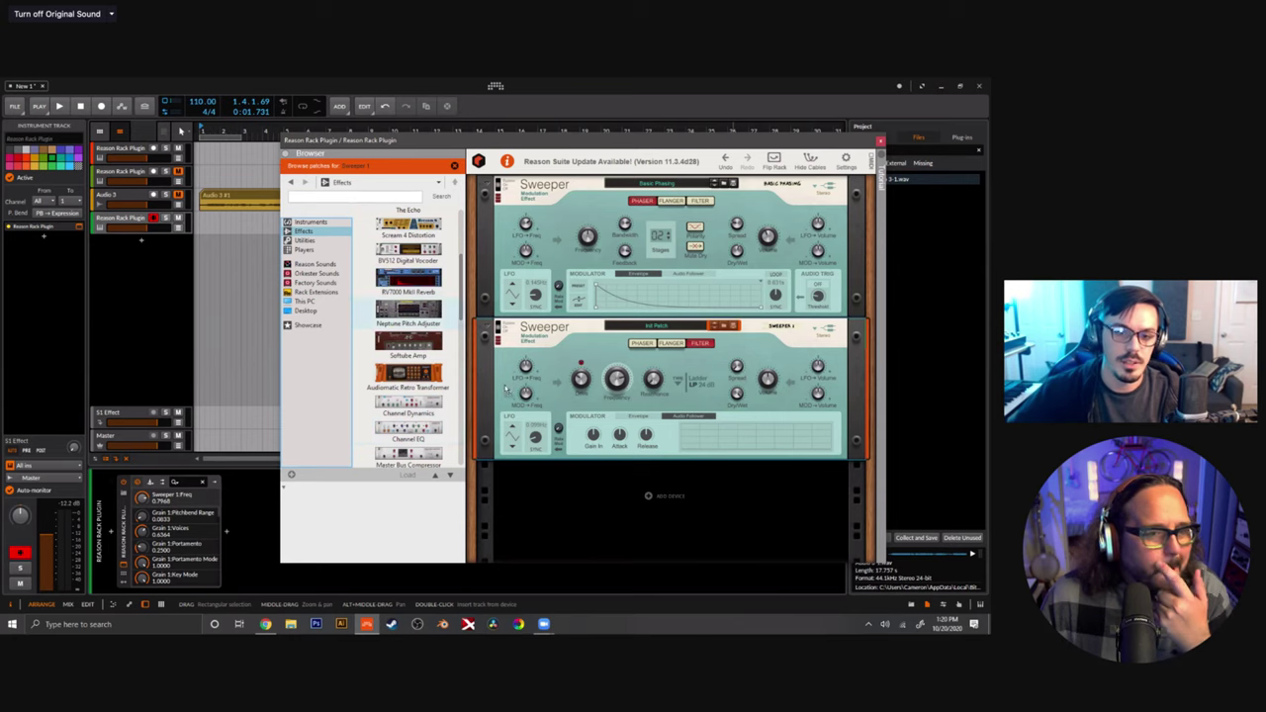
mouse_move(408, 281)
mouse_down()
mouse_move(554, 440)
mouse_move(543, 445)
mouse_move(591, 452)
mouse_up()
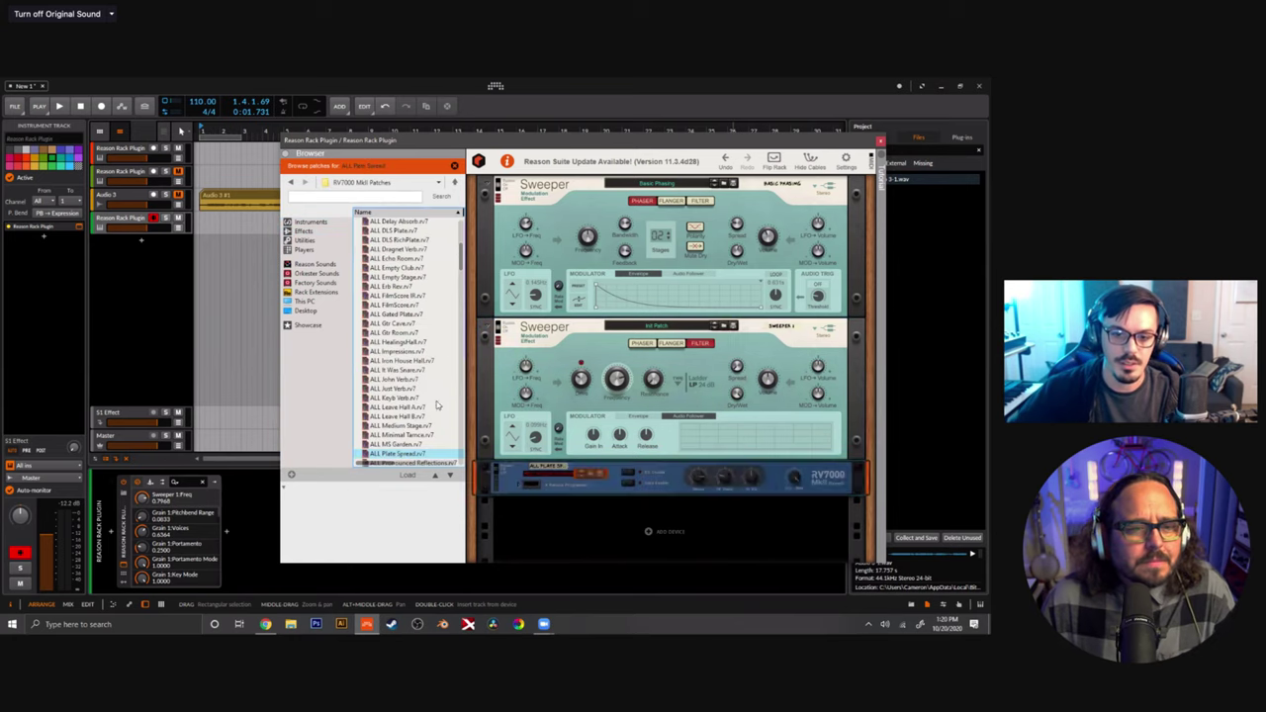
Add a Channel EQ below the RV7000 and enable its high-pass filter with a frequency setting of about 0.34.
click(306, 230)
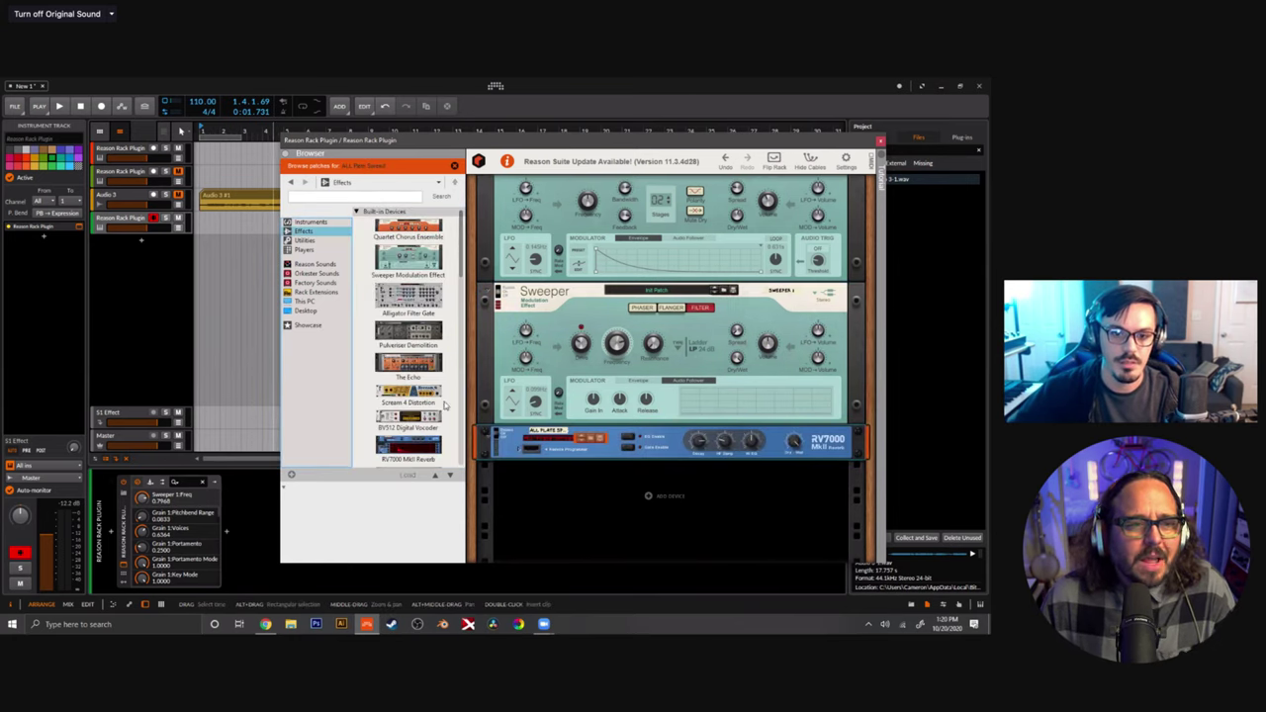
scroll(437, 405, down, 3)
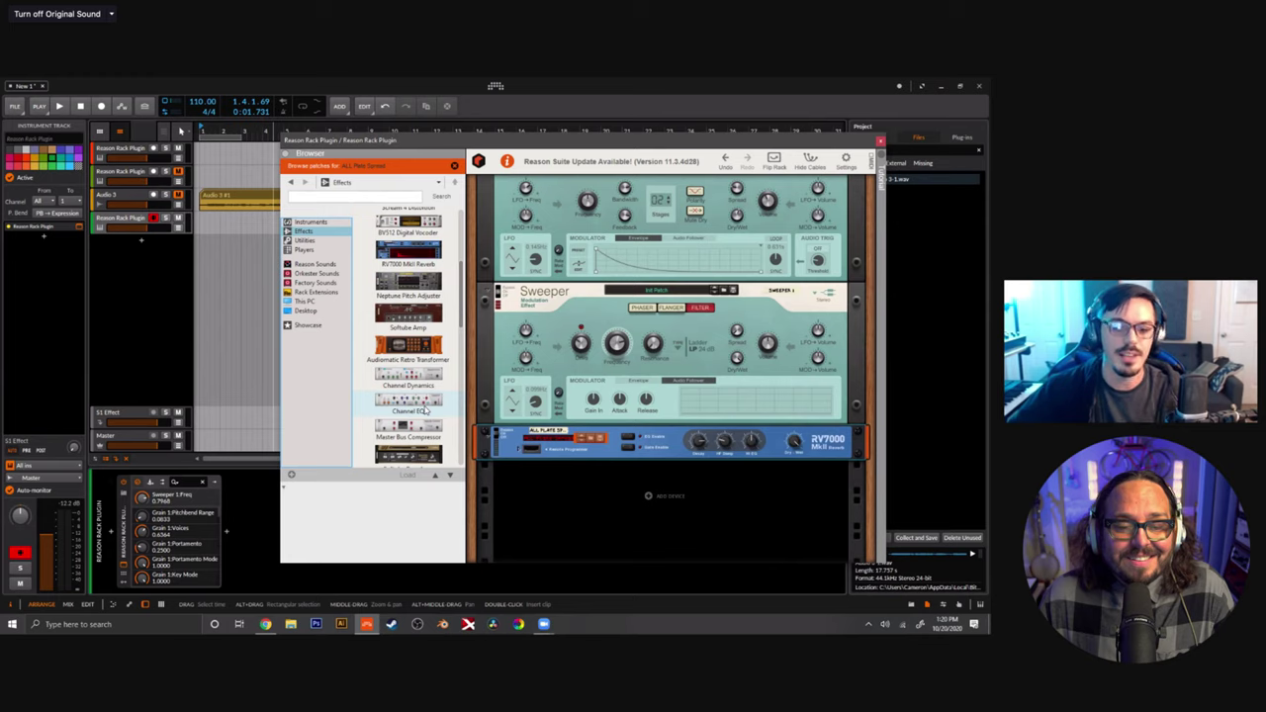
drag(423, 410, 529, 513)
click(530, 494)
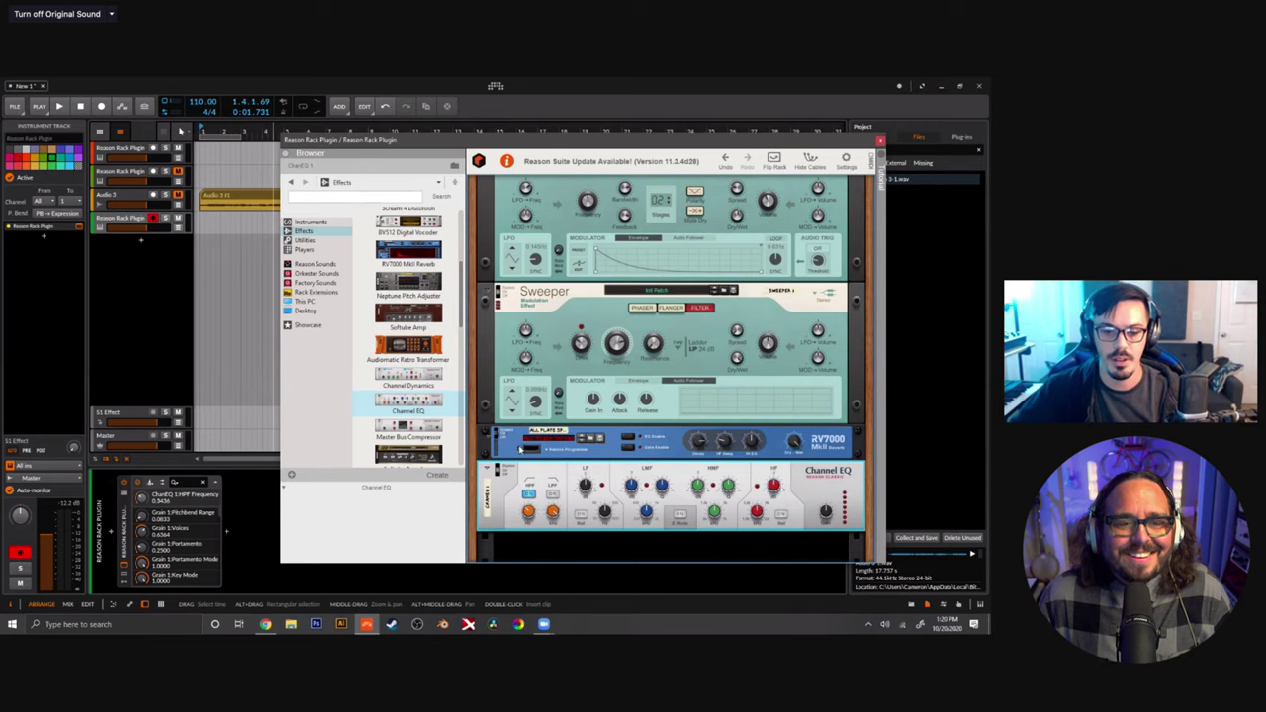
Expand the RV7000's remote programmer and load the ALL FilmScore.rv7 patch into the reverb.
click(522, 449)
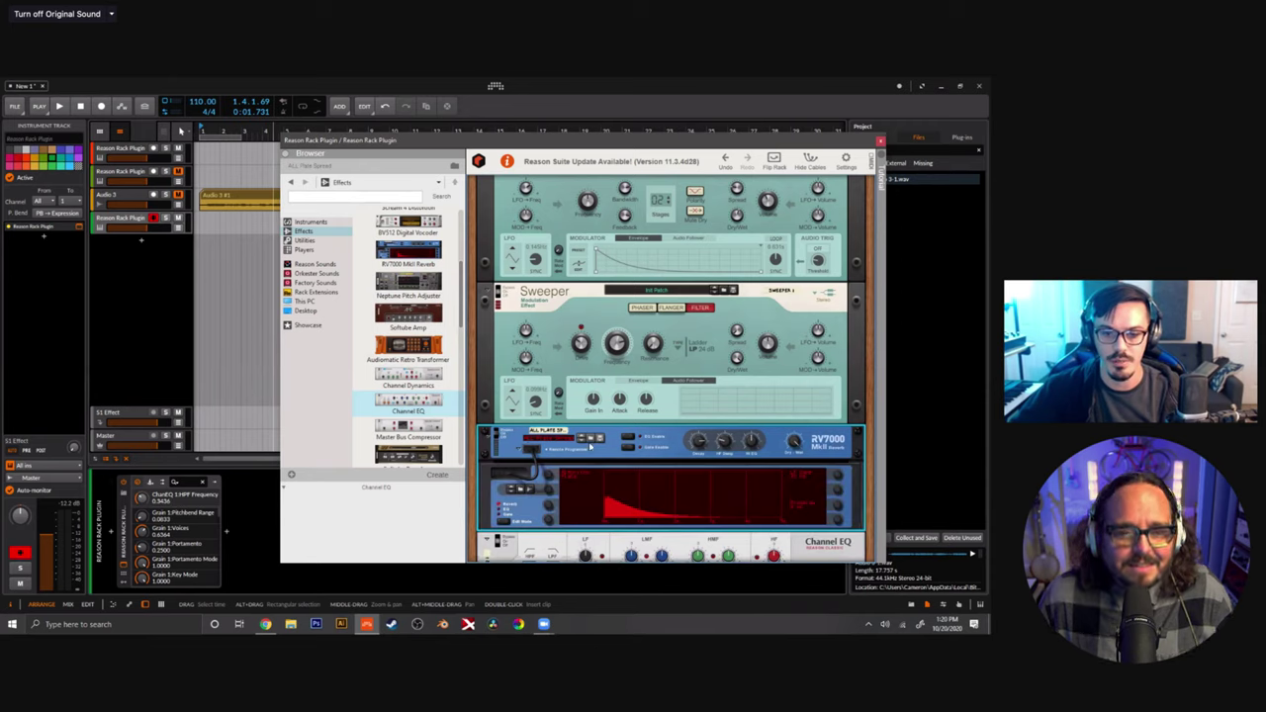
click(585, 438)
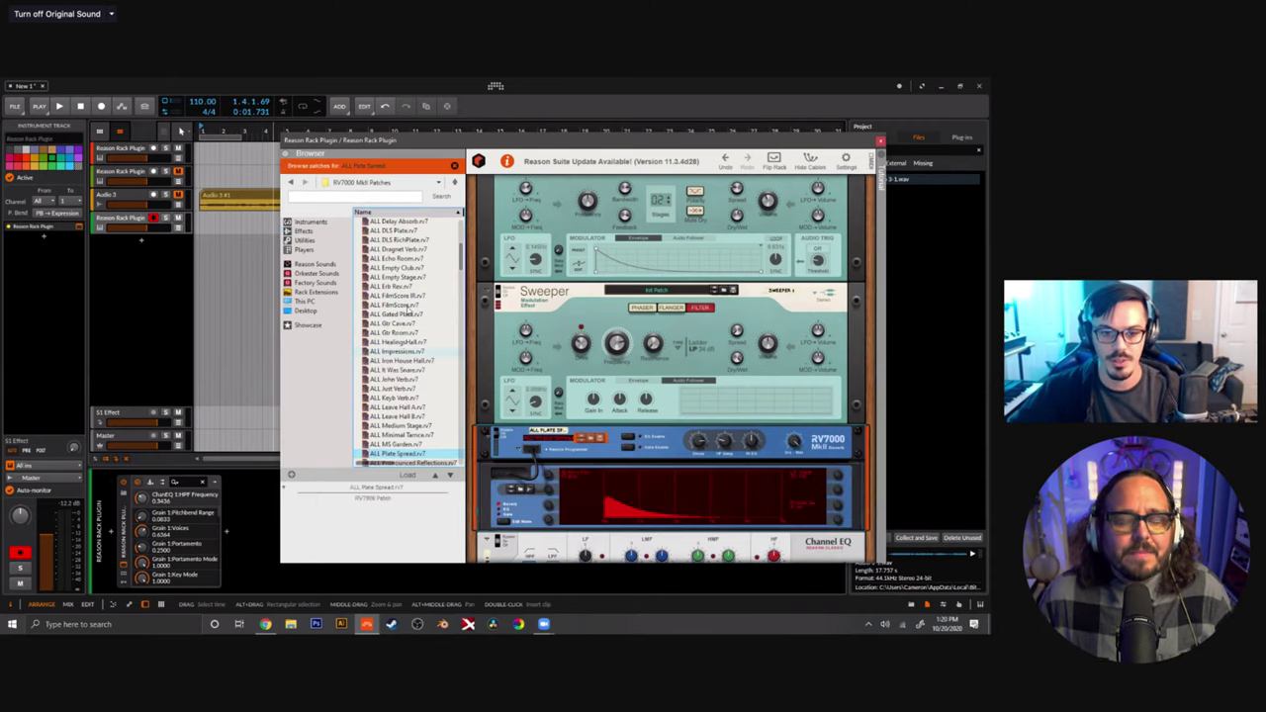
drag(406, 306, 580, 491)
Set the RV7000's hall predelay to 0 and its decay to about 0.88.
scroll(559, 477, down, 1)
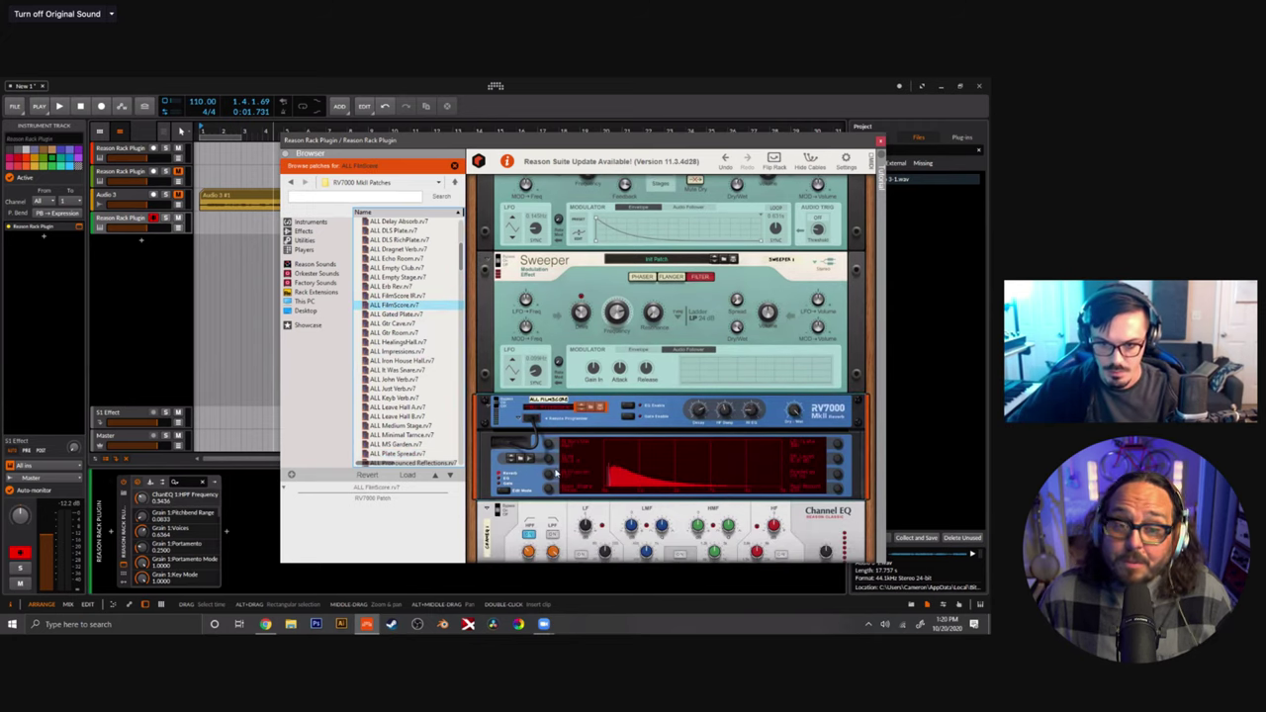
click(557, 473)
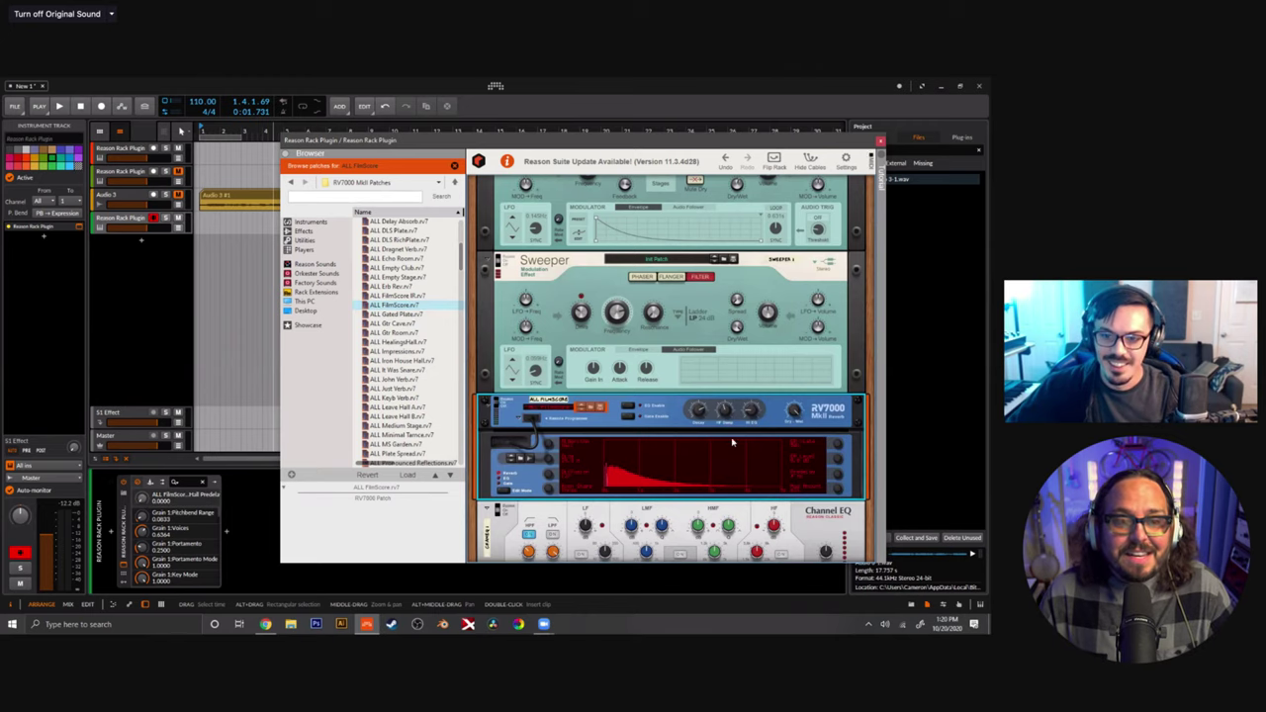
drag(705, 413, 706, 410)
scroll(763, 420, down, 1)
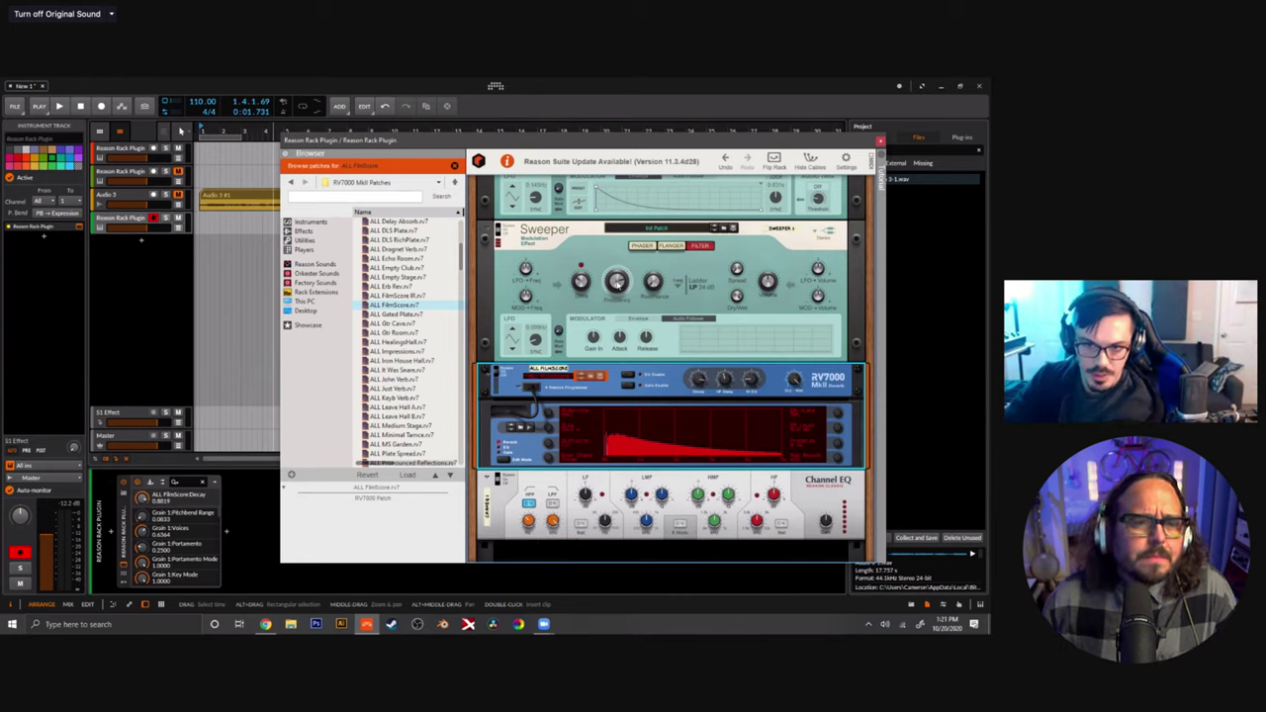
While auditioning, set the second Sweeper's filter frequency to about 0.70 and adjust the Channel EQ's output gain and LMF gain.
click(618, 284)
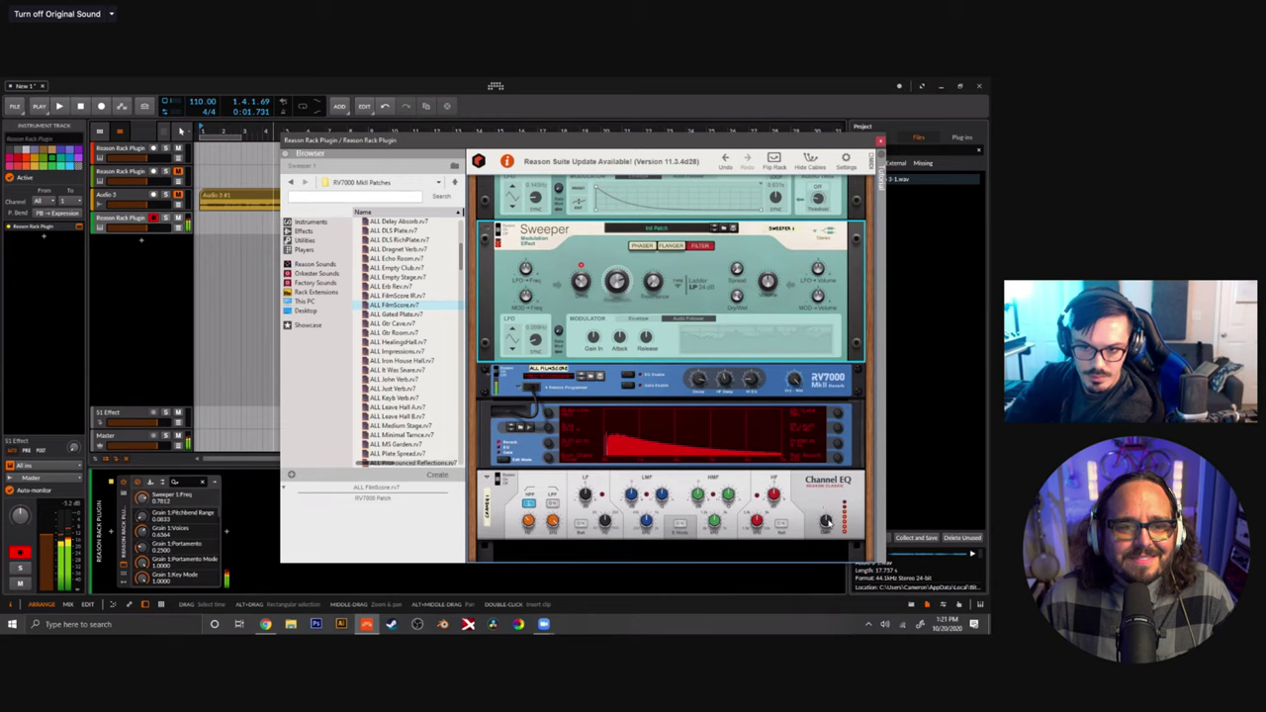
click(827, 524)
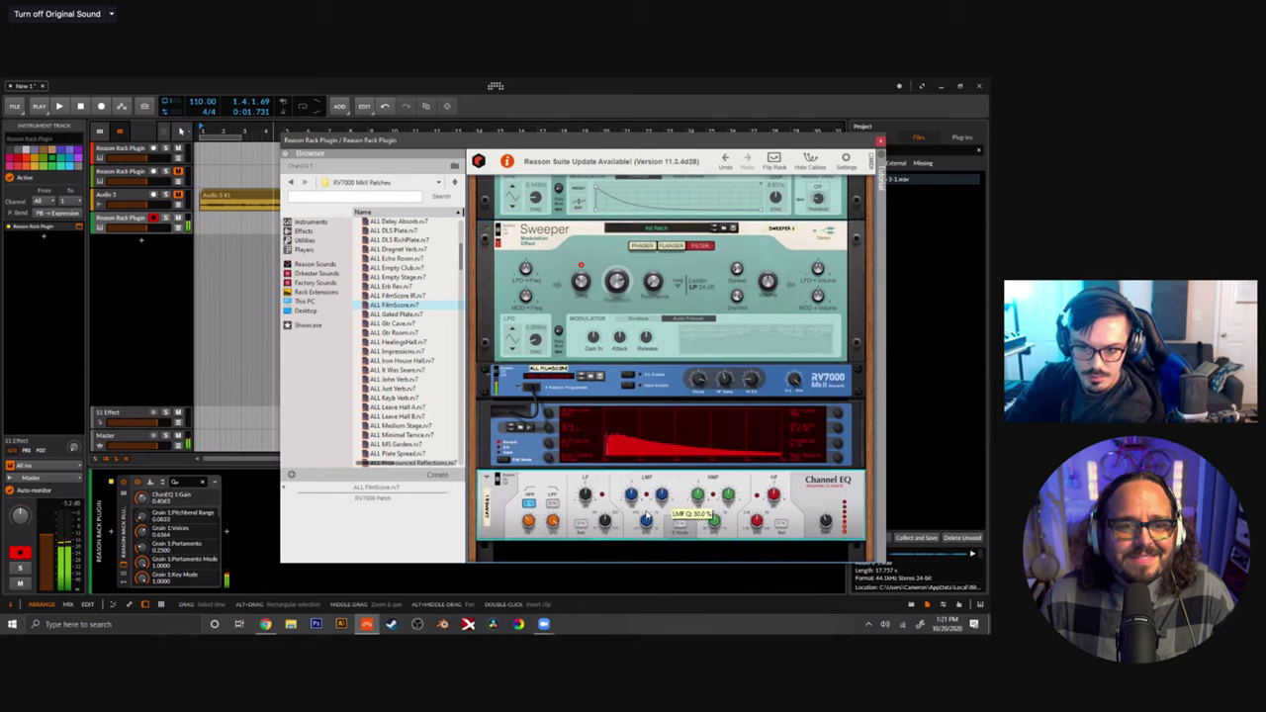
mouse_move(629, 503)
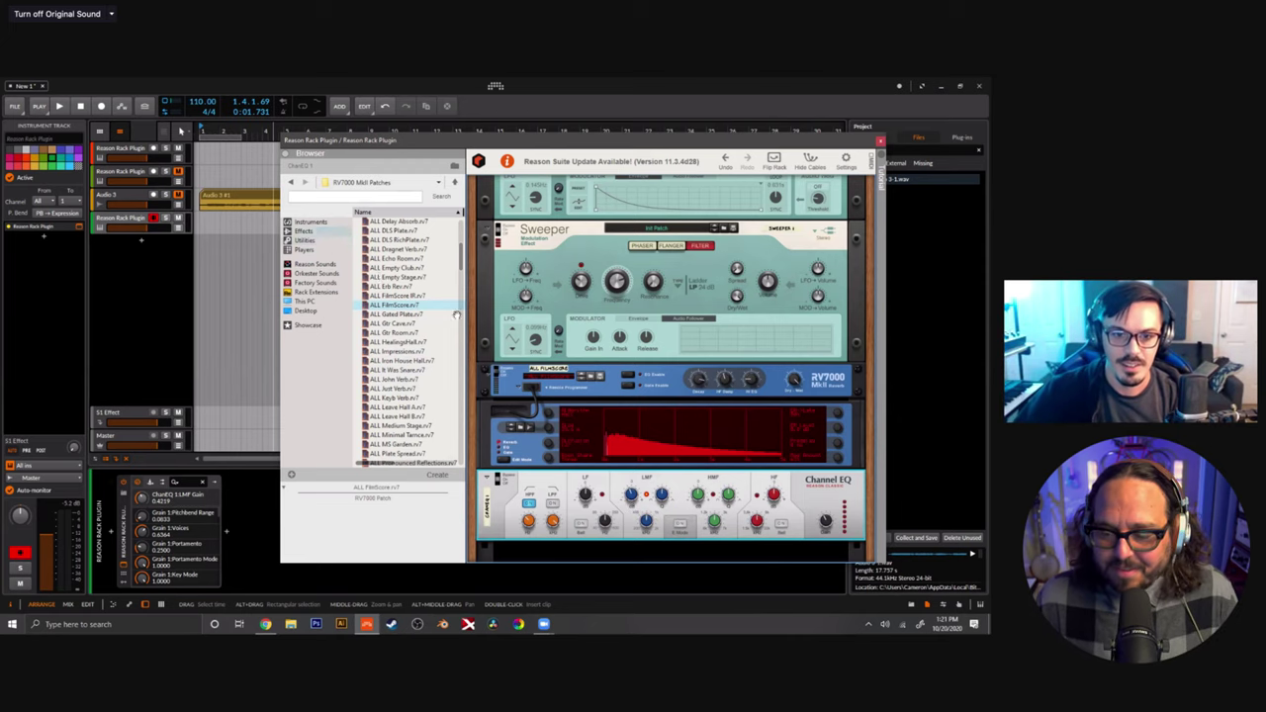
Add a Pulveriser Demolition unit below the Channel EQ and set its blend to about 0.52.
click(305, 230)
scroll(450, 356, down, 1)
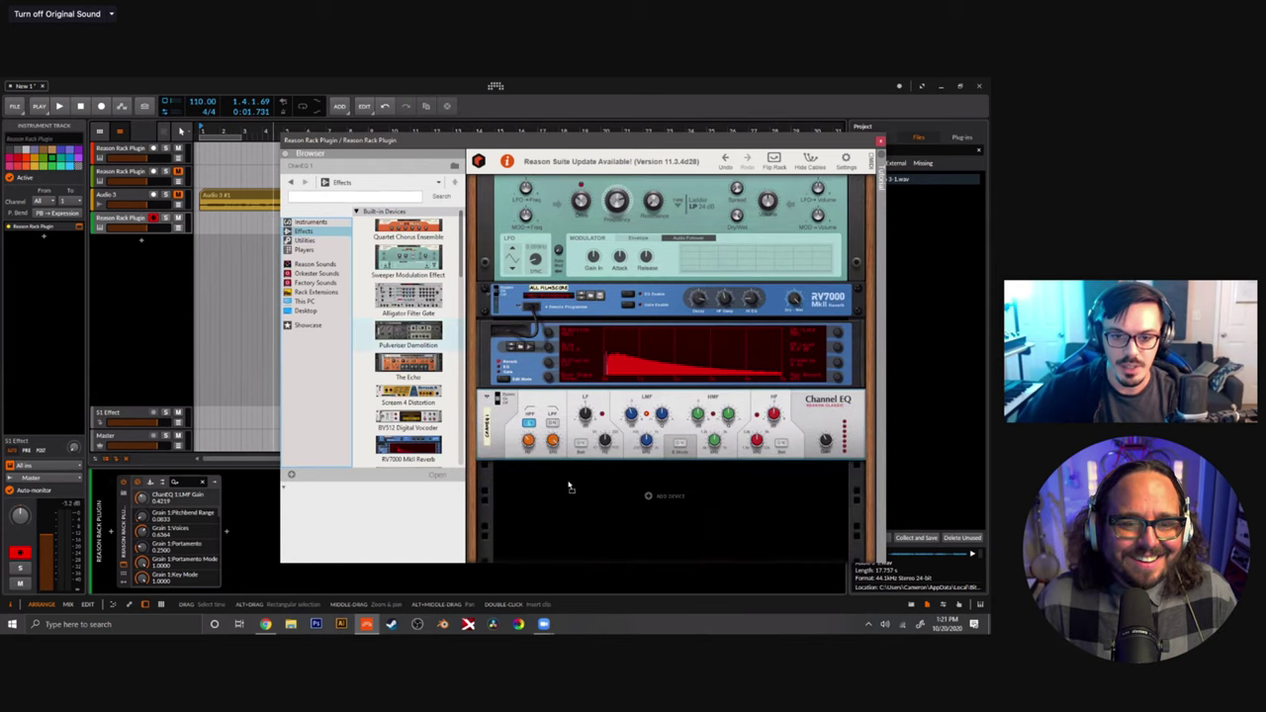
drag(568, 487, 556, 499)
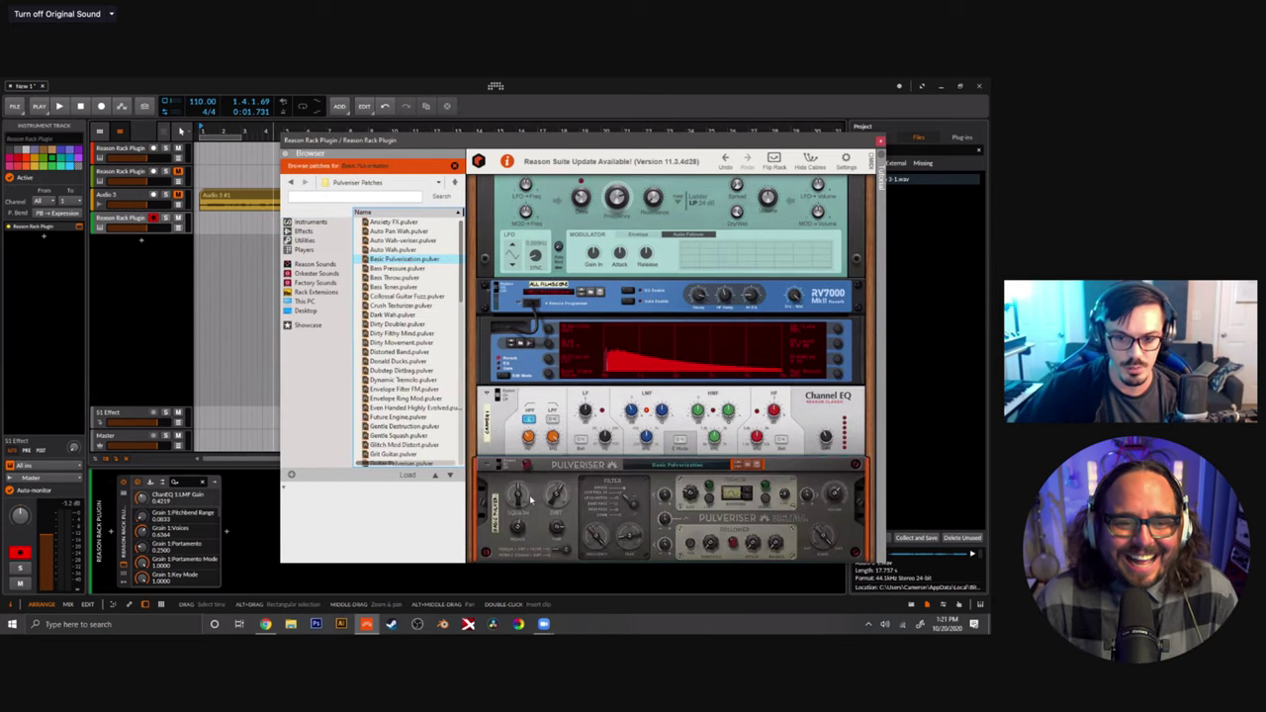
click(556, 500)
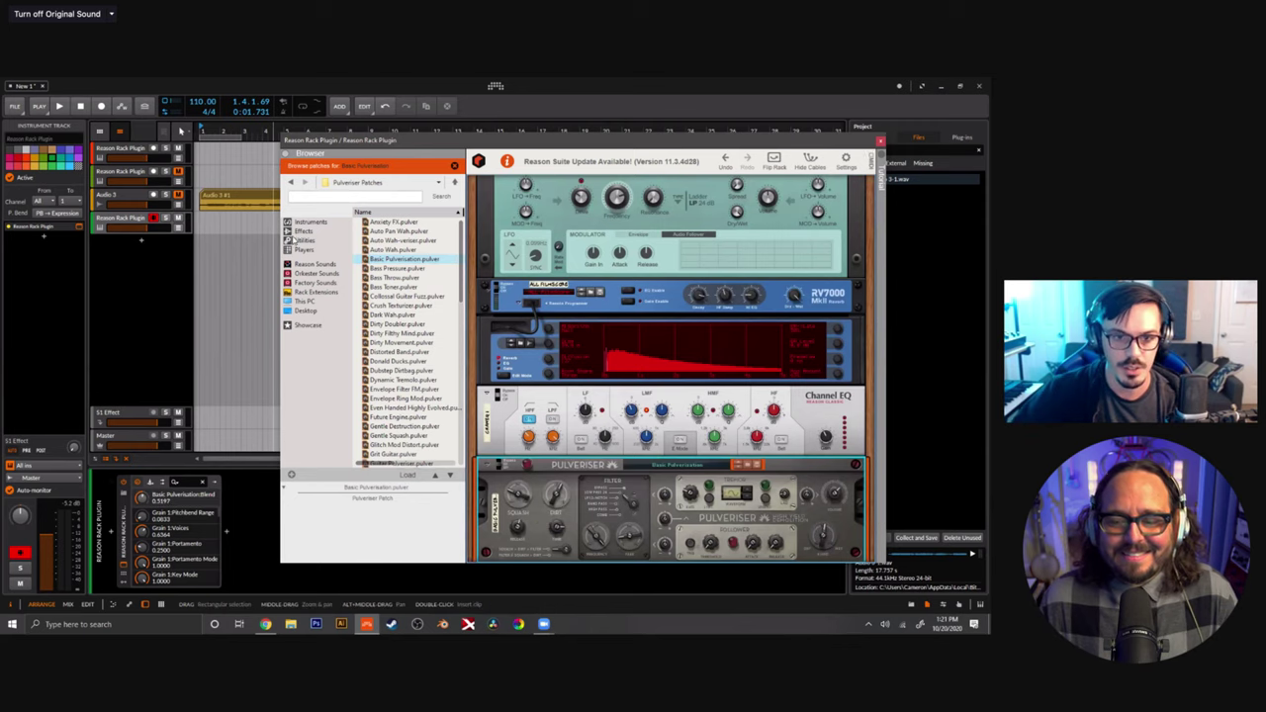
Add The Echo below the Pulveriser, adjust its drive amount, and turn on ping-pong mode.
click(304, 230)
mouse_move(406, 314)
mouse_down()
mouse_move(598, 485)
mouse_move(593, 473)
mouse_move(579, 501)
mouse_move(593, 482)
mouse_up()
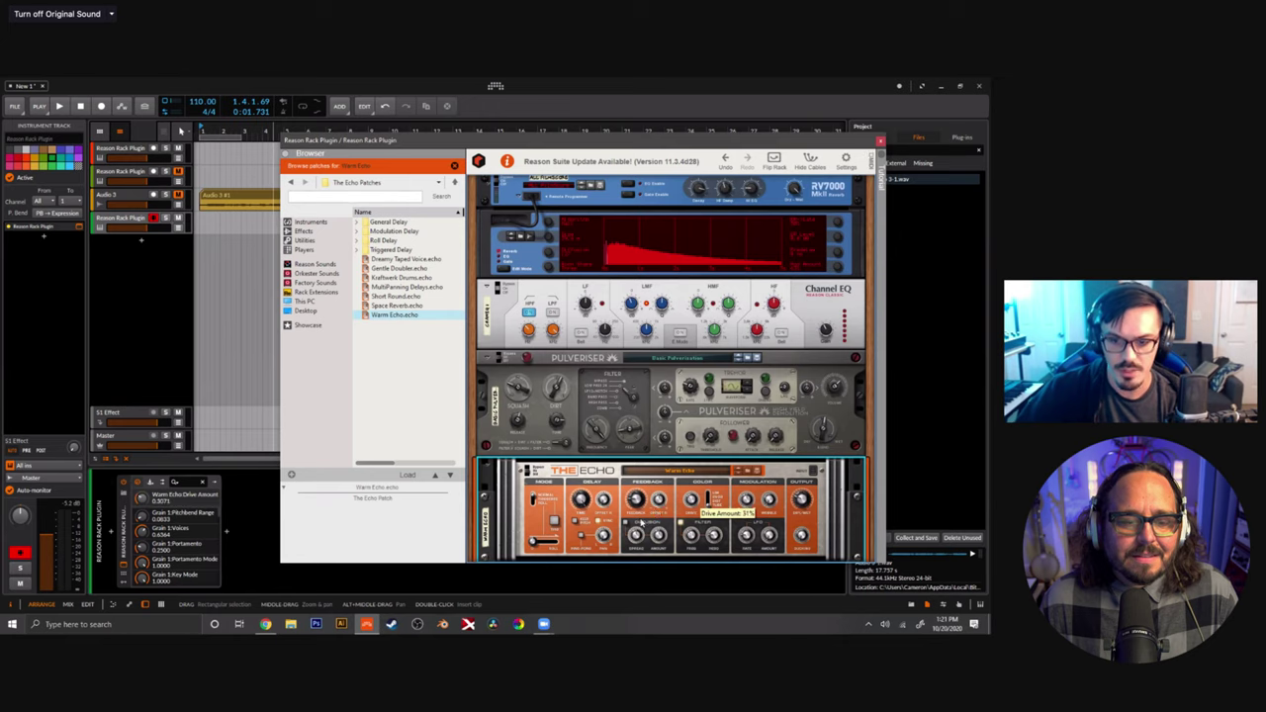
scroll(609, 515, down, 2)
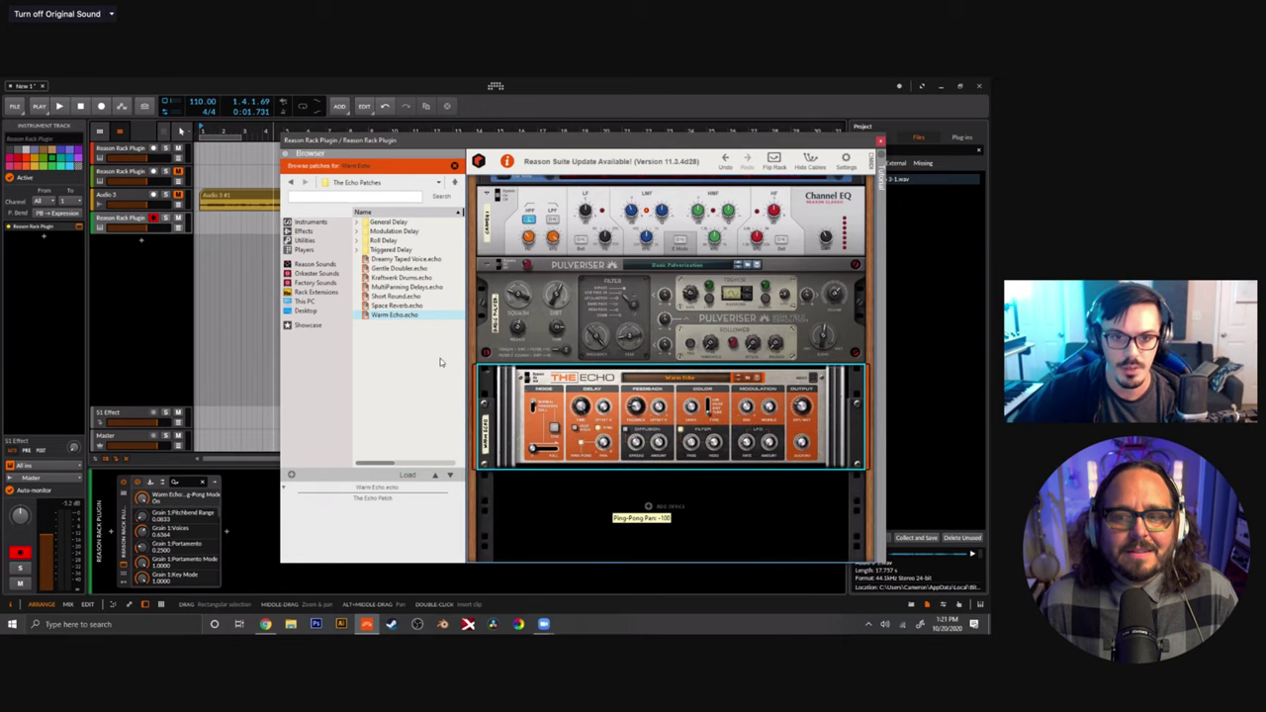
Add an Audiomatic Retro Transformer below The Echo, audition its mp3 preset, and select the VHS preset.
click(314, 232)
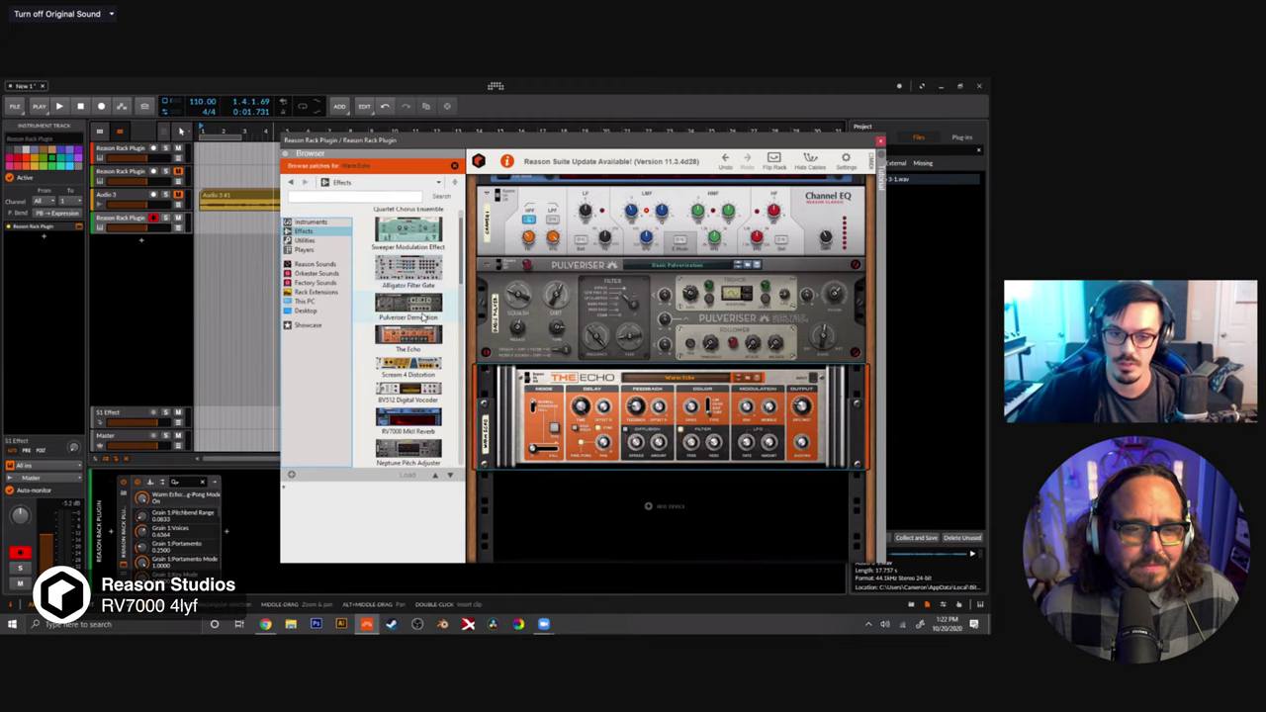
scroll(424, 317, down, 5)
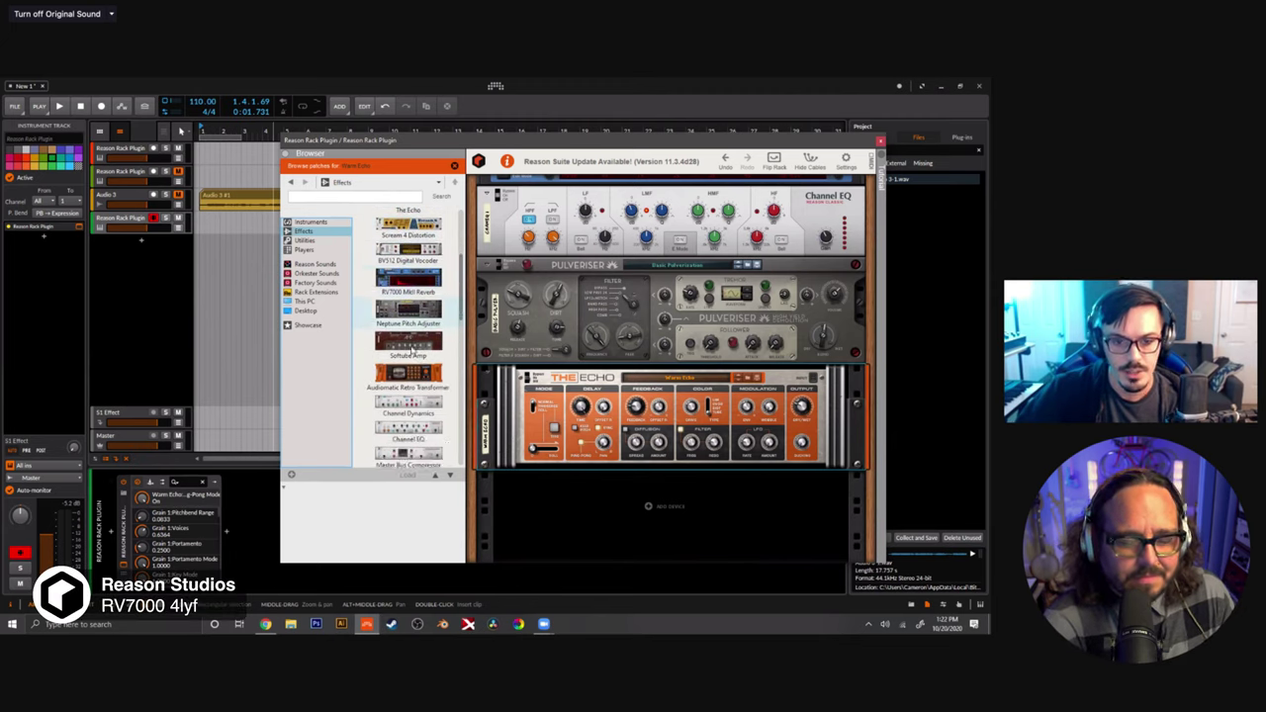
drag(563, 490, 661, 478)
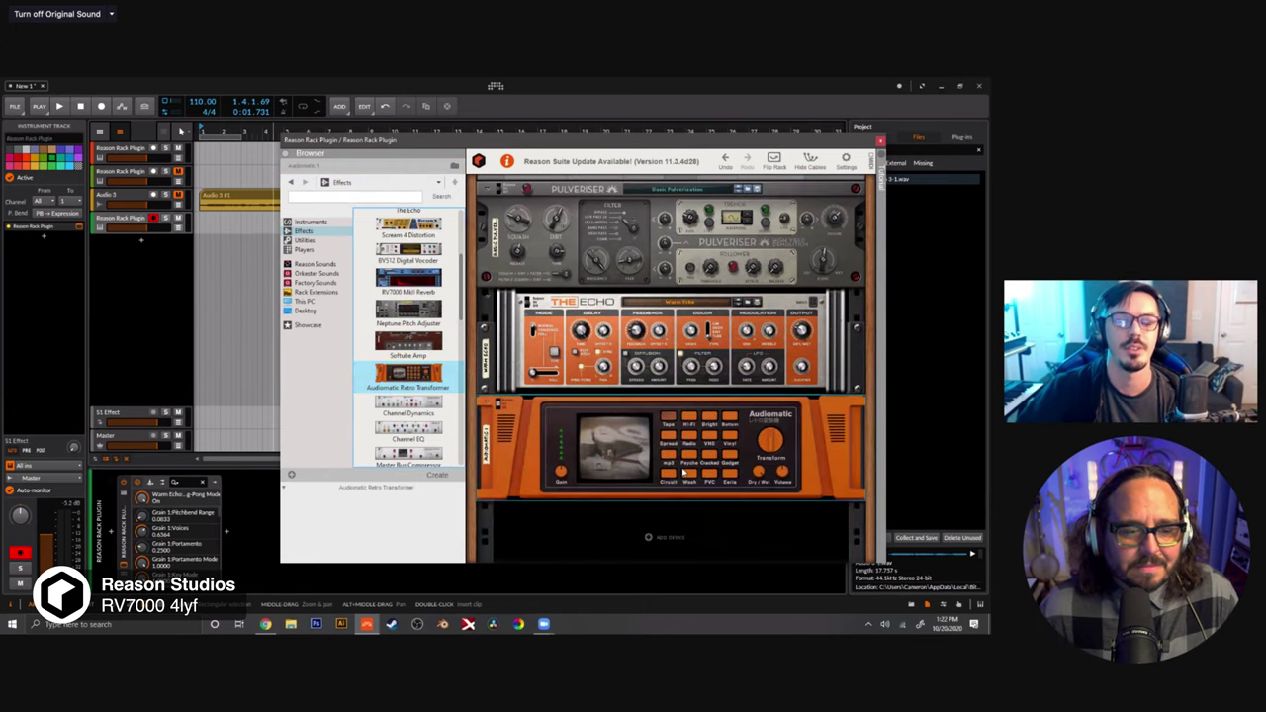
click(762, 498)
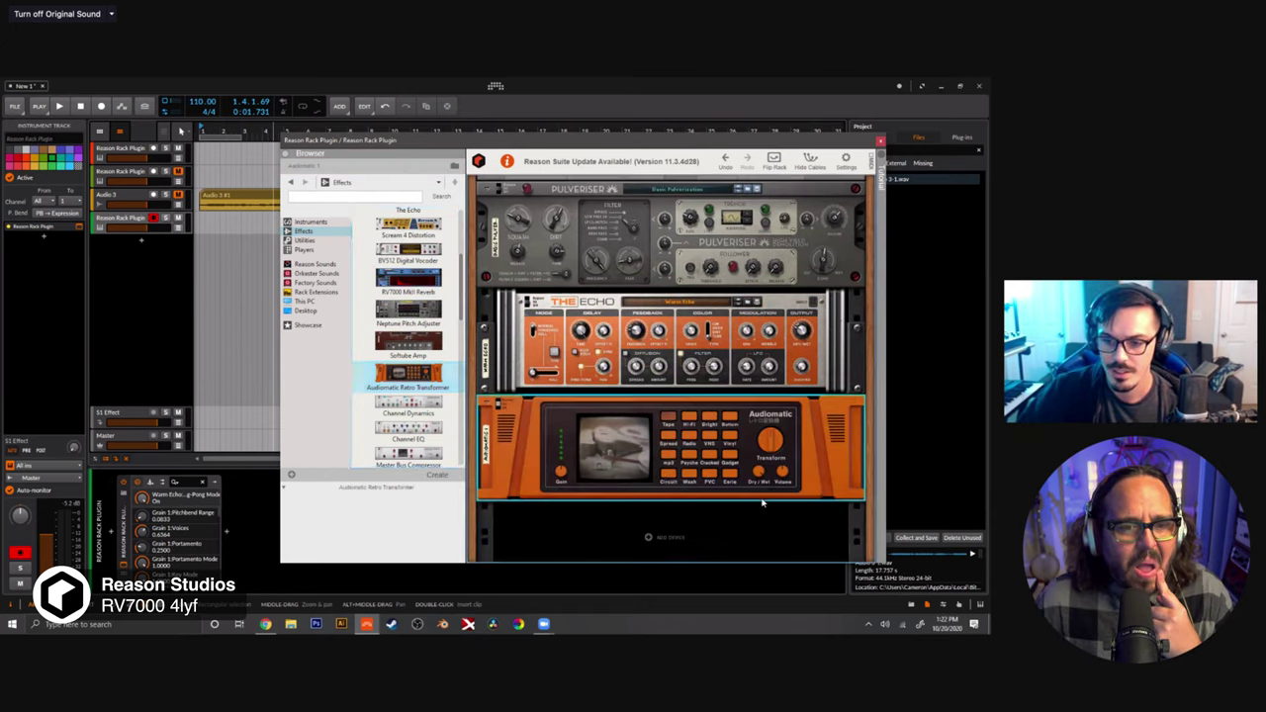
click(676, 462)
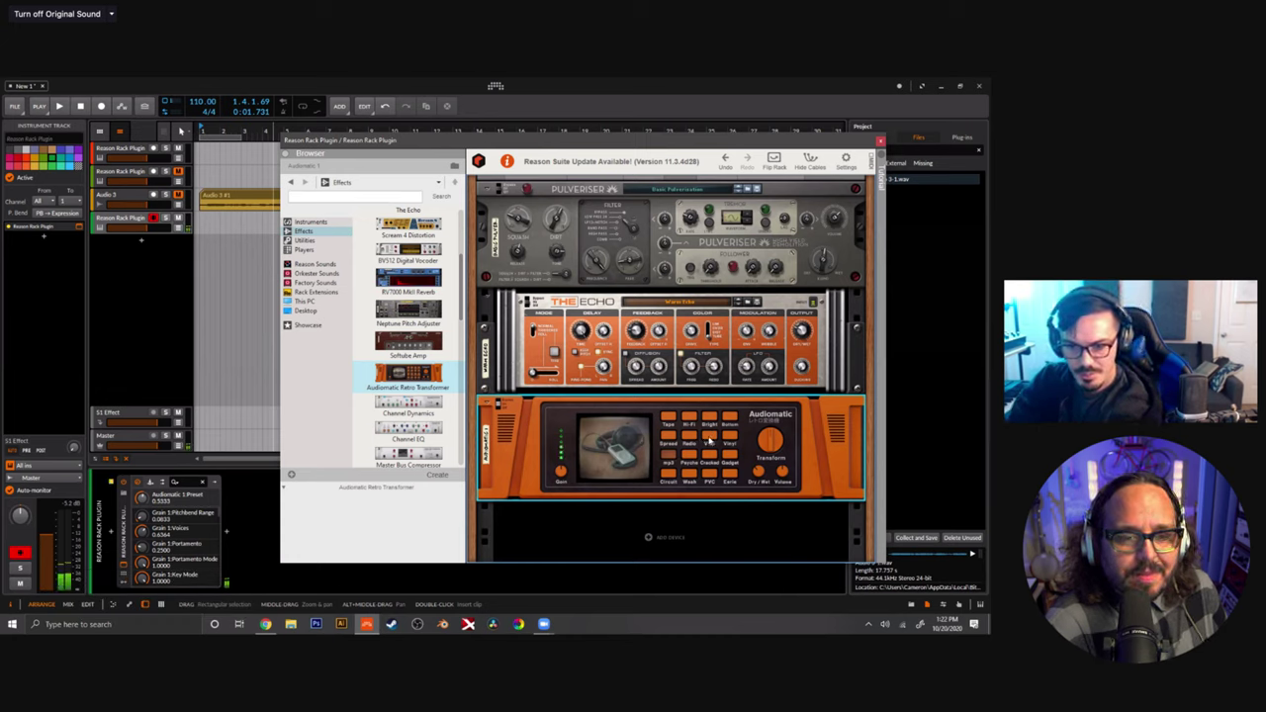
click(690, 442)
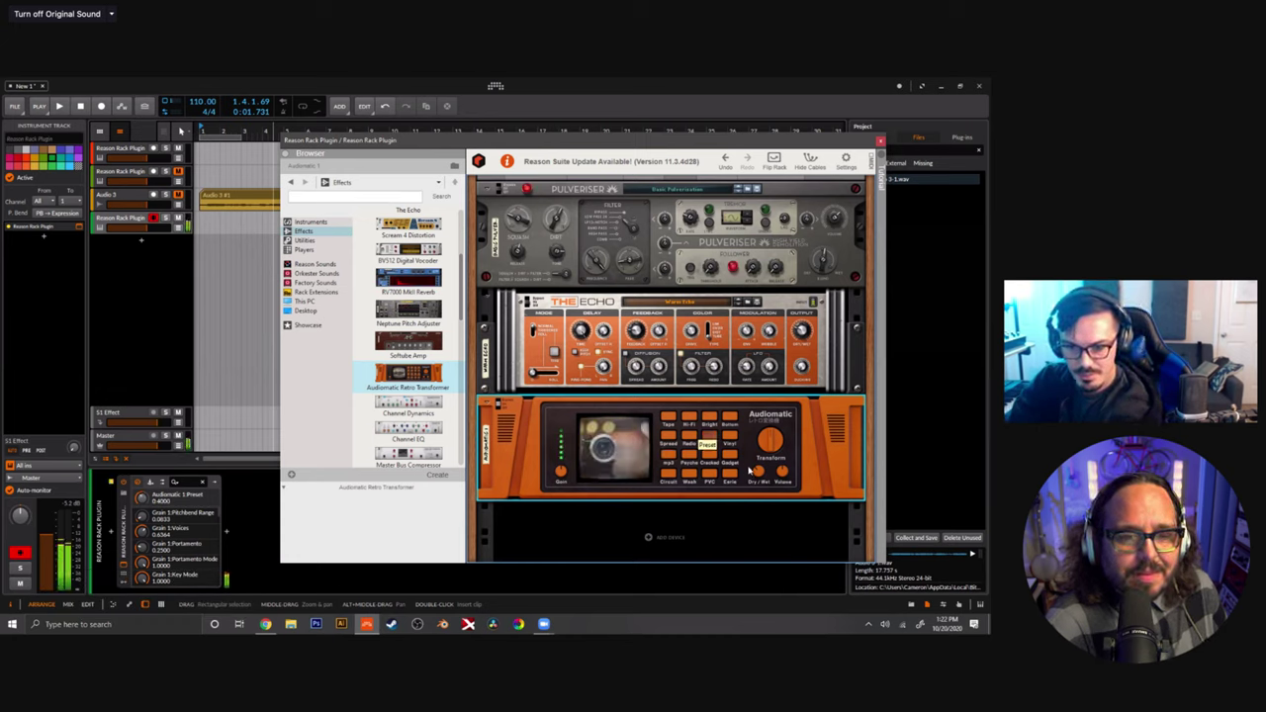
Set the Pulveriser's Dirt amount to about 0.40 while auditioning the effects chain.
scroll(556, 294, up, 2)
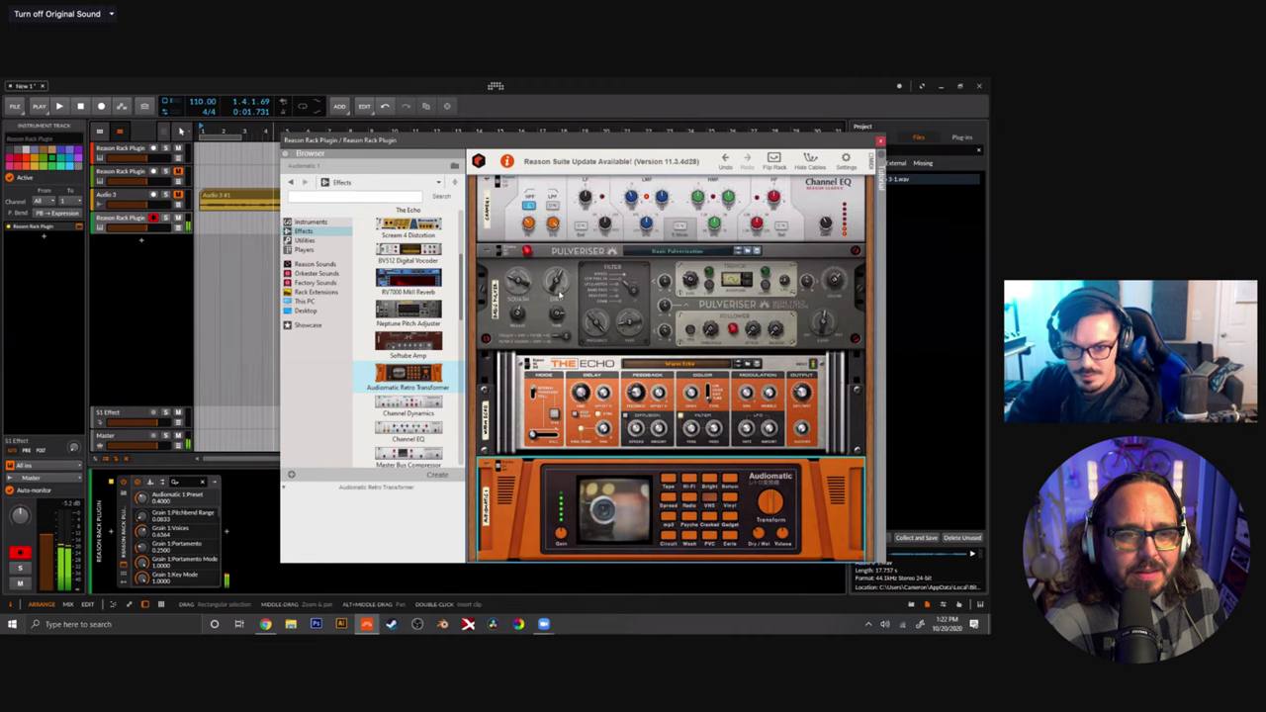
click(569, 293)
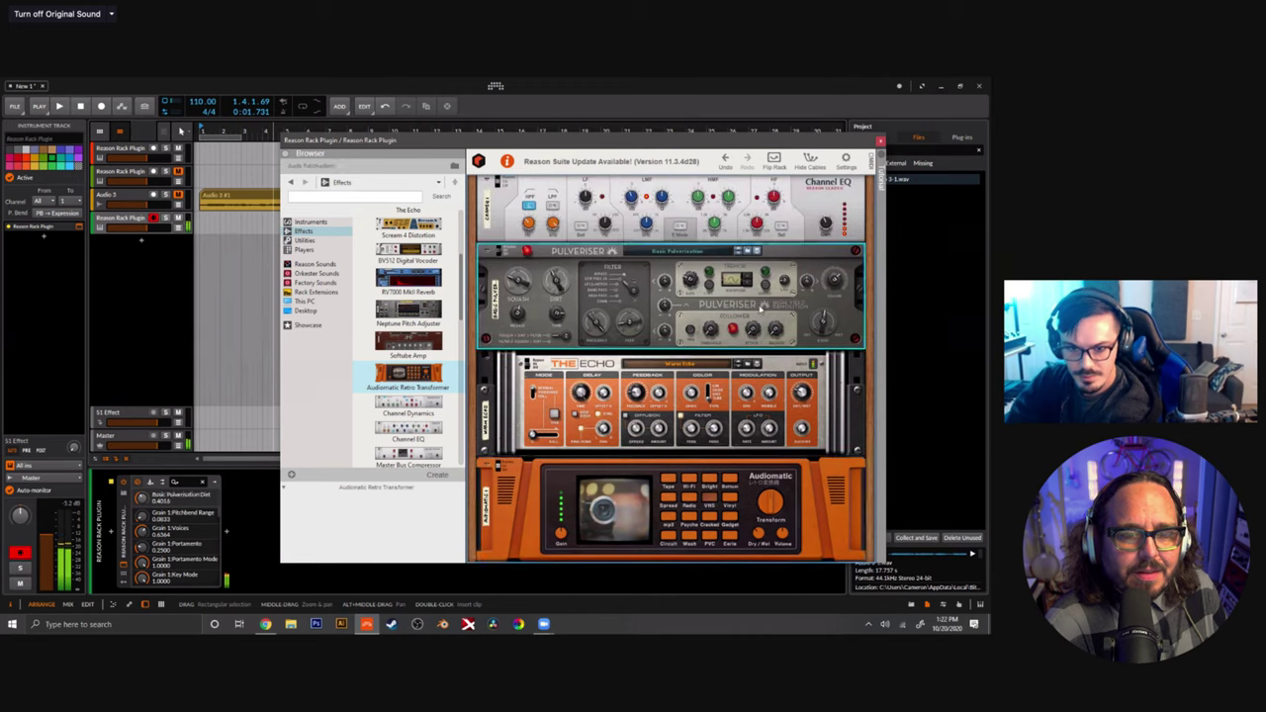
Set the Audiomatic Retro Transformer's volume to about 0.56.
scroll(759, 310, down, 1)
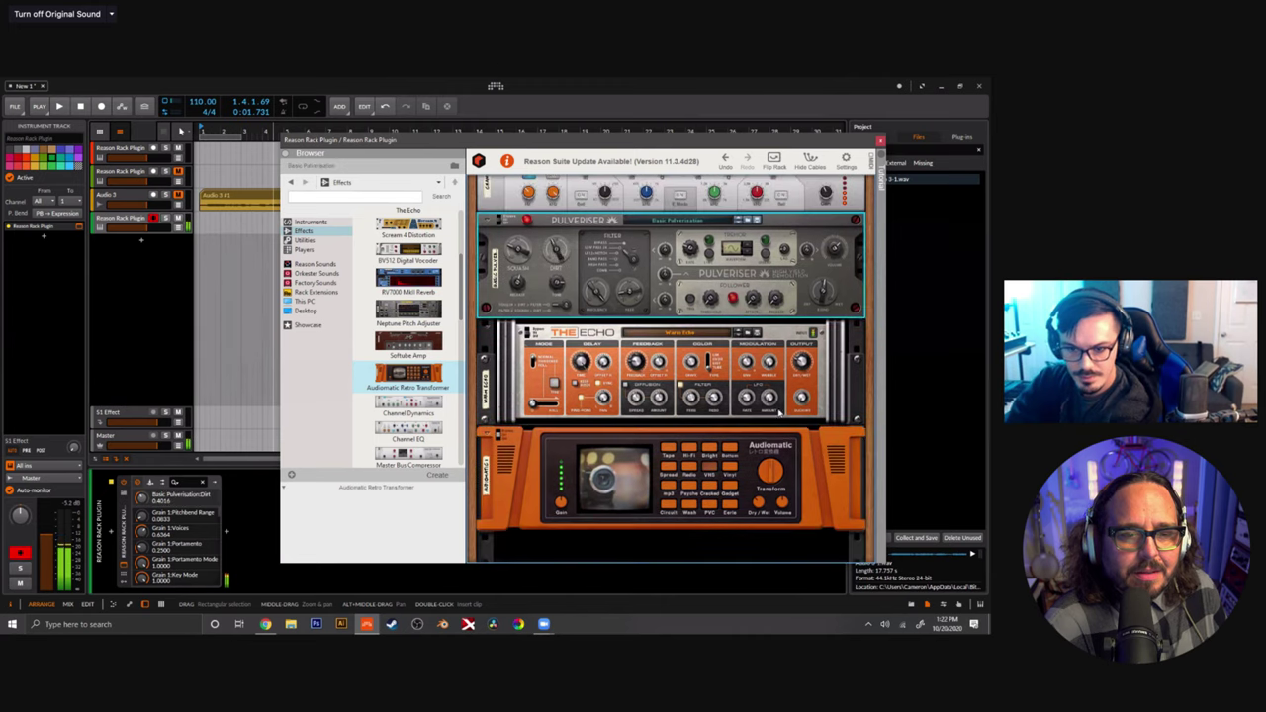
click(784, 503)
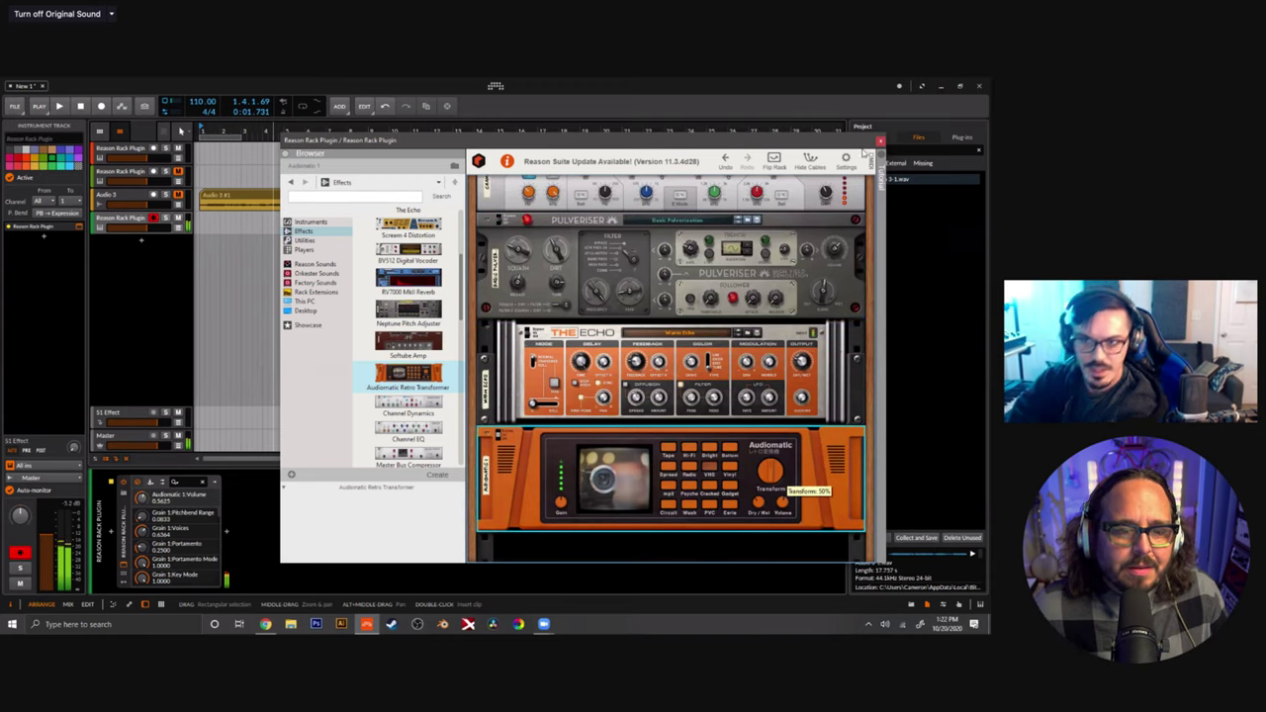
Create an eight-bar note clip from bar 1 on the Grain track and open it for note editing.
double_click(205, 222)
drag(218, 217, 368, 217)
double_click(348, 218)
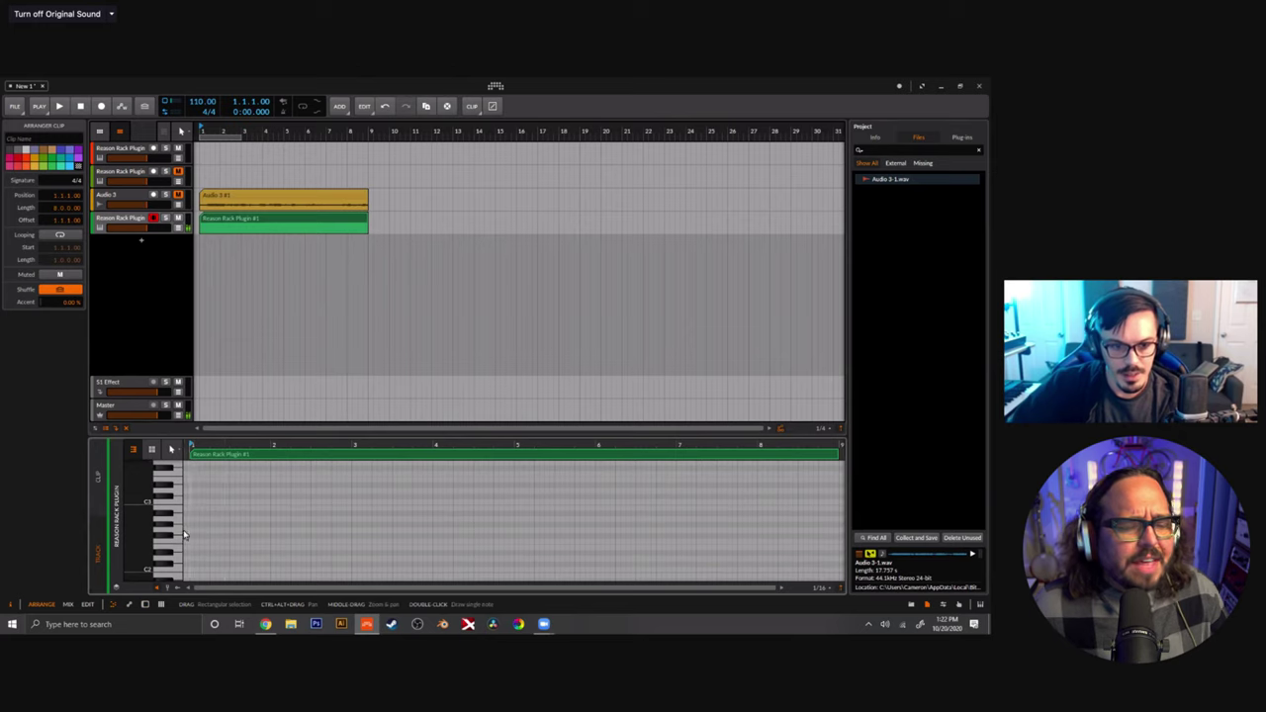
Mute the Grain track and draw one sustained A0 note across the full eight-bar clip.
scroll(181, 542, down, 2)
click(195, 549)
scroll(194, 547, down, 2)
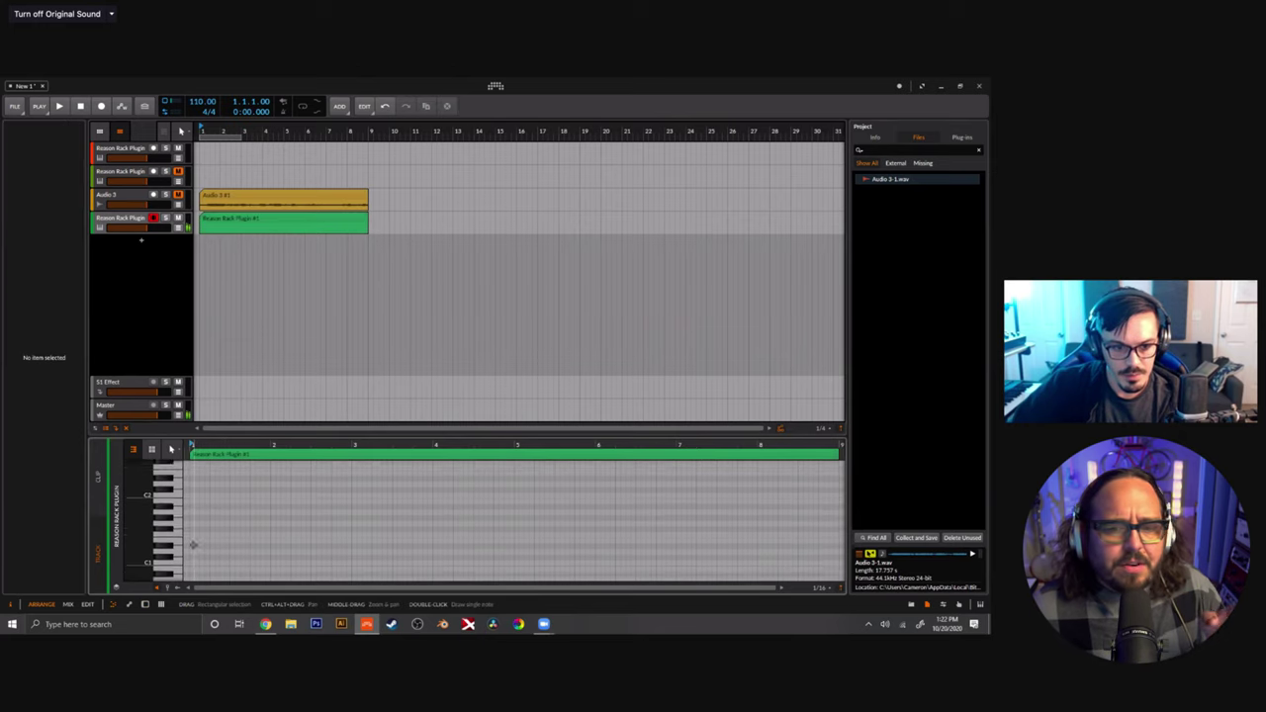
scroll(203, 446, down, 1)
drag(172, 299, 175, 267)
click(178, 218)
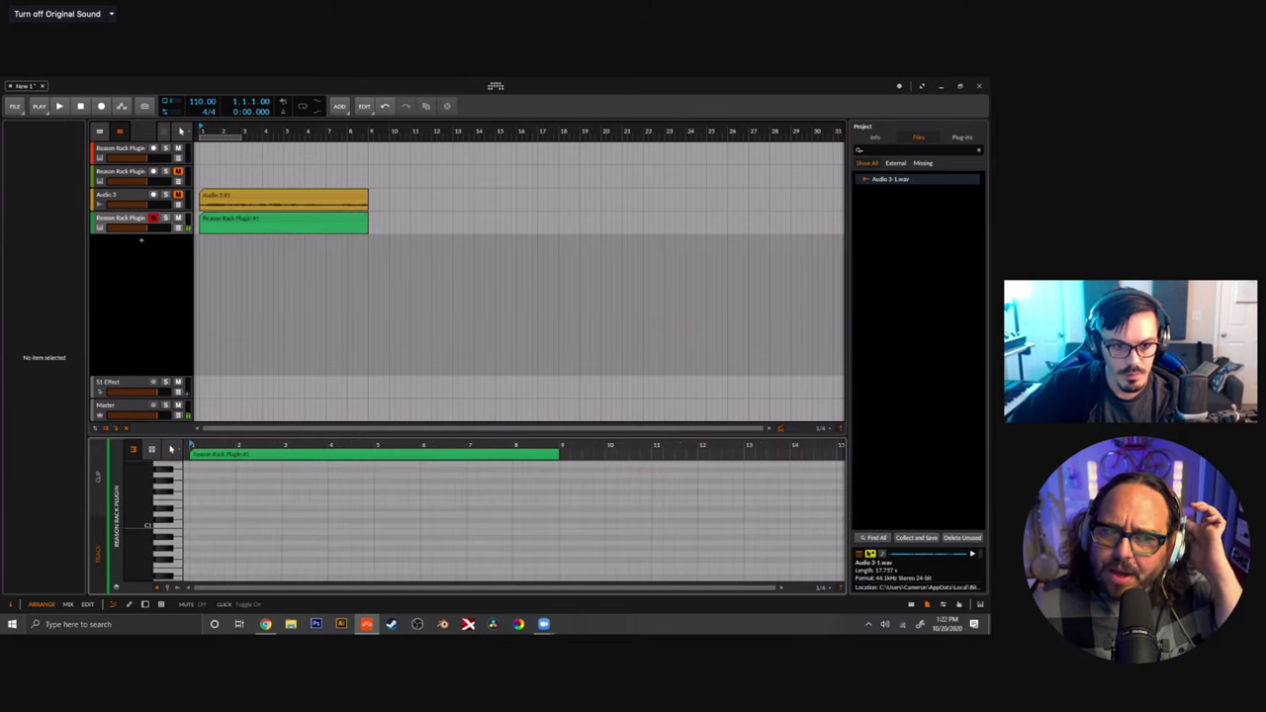
mouse_move(197, 542)
mouse_down()
mouse_move(598, 540)
mouse_move(563, 550)
mouse_up()
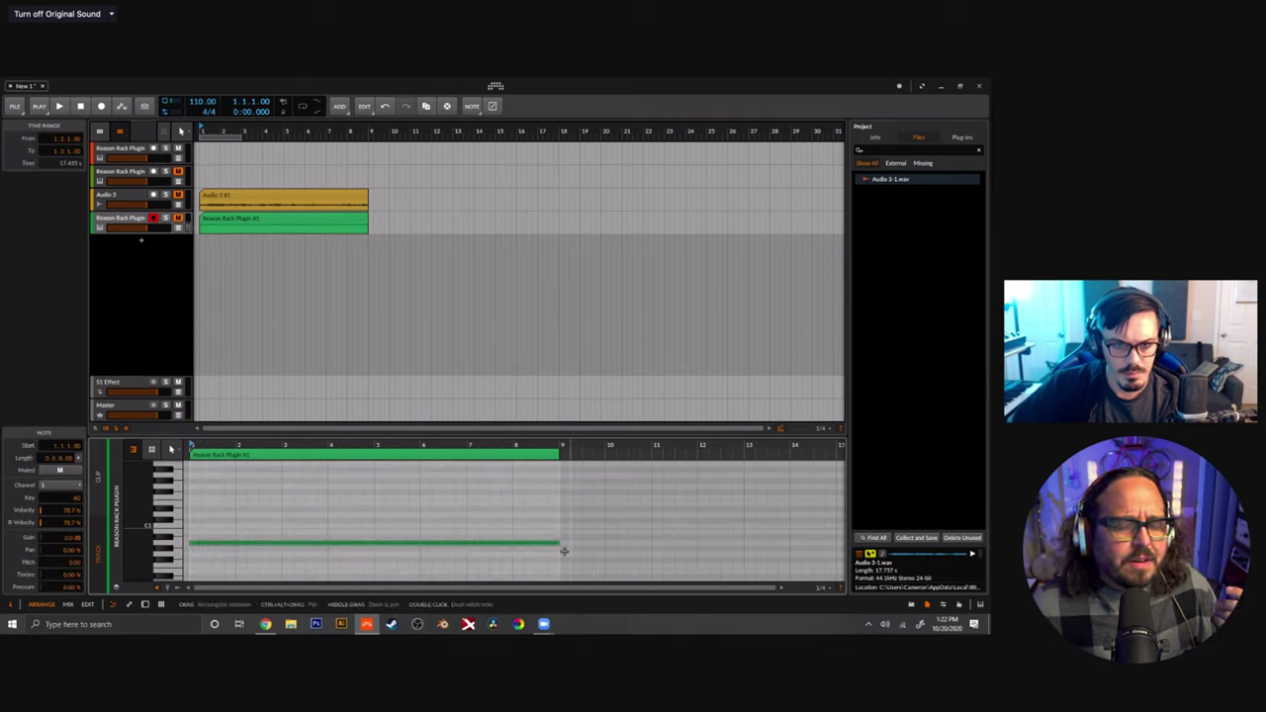
Add a new instrument track with the Reason Rack Plugin and load the Radical Piano into it.
click(127, 253)
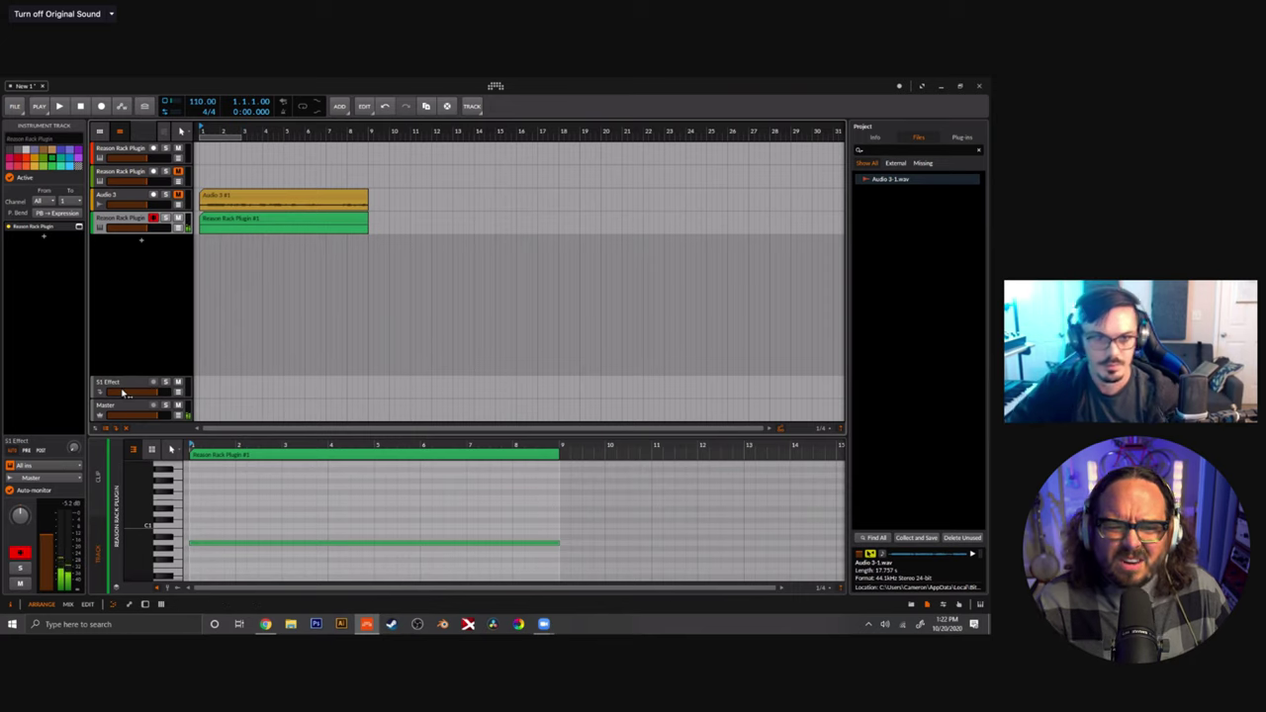
double_click(143, 243)
text(ra)
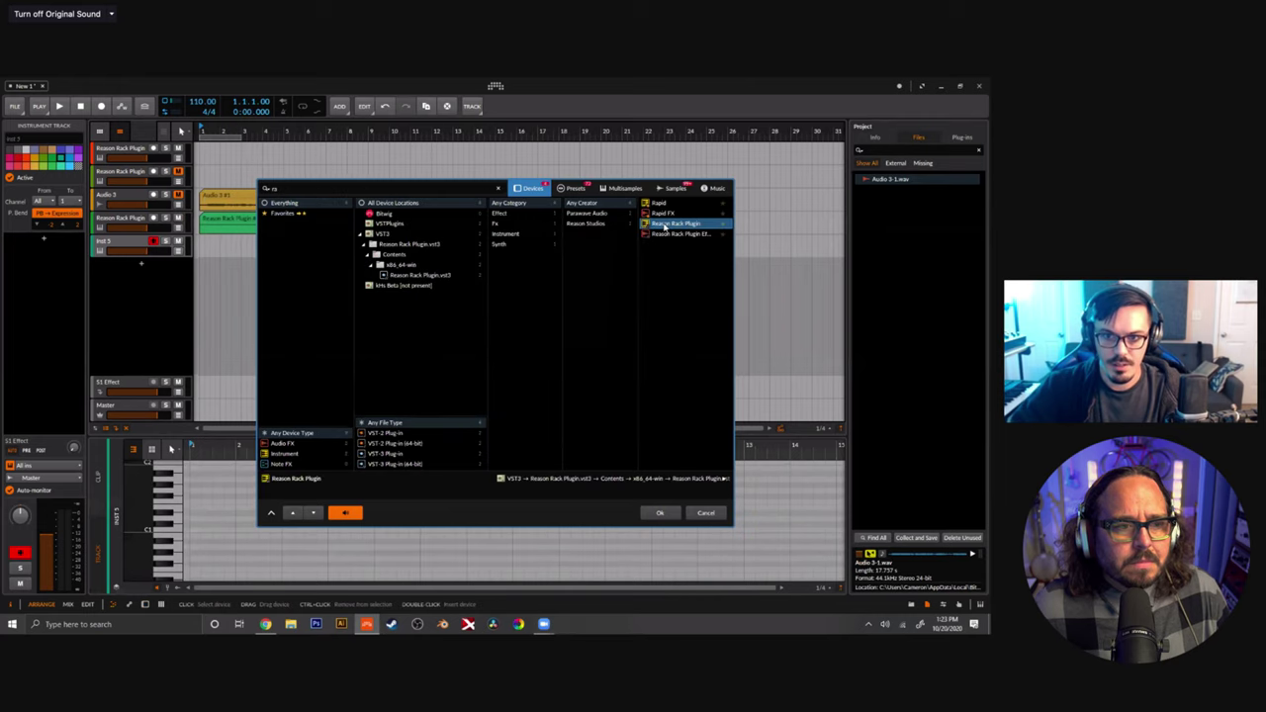
double_click(675, 224)
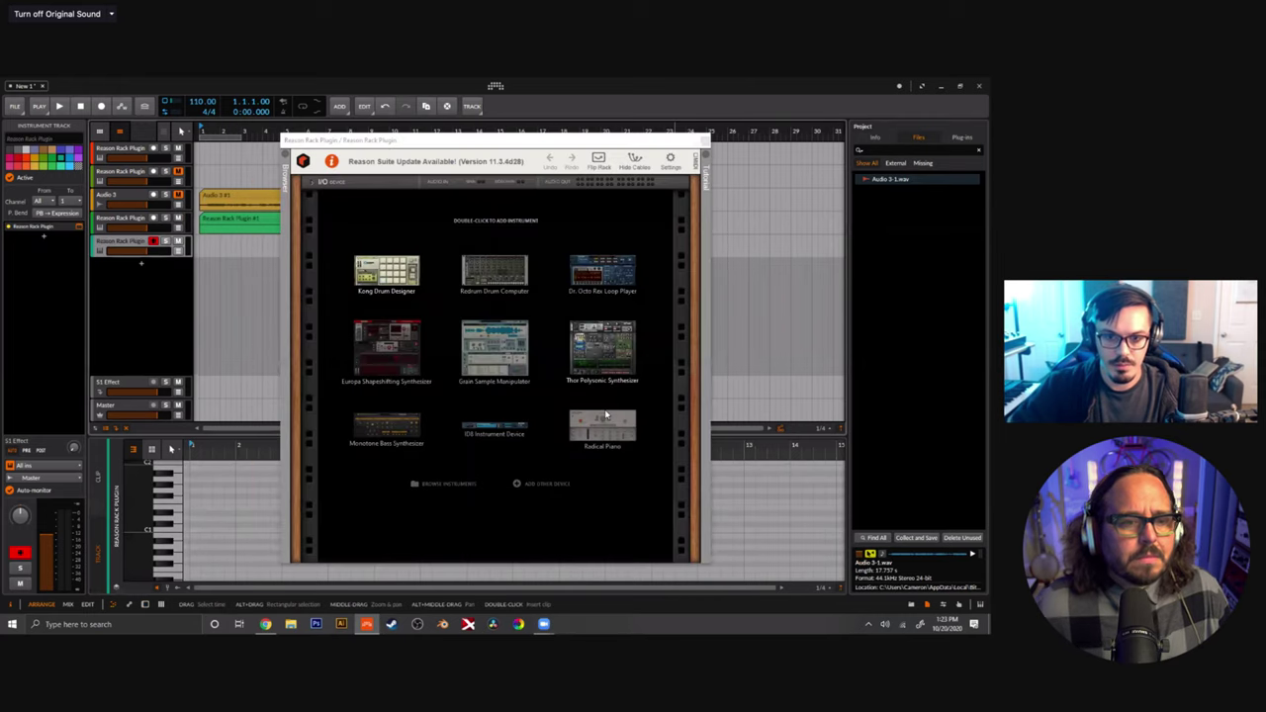
double_click(591, 414)
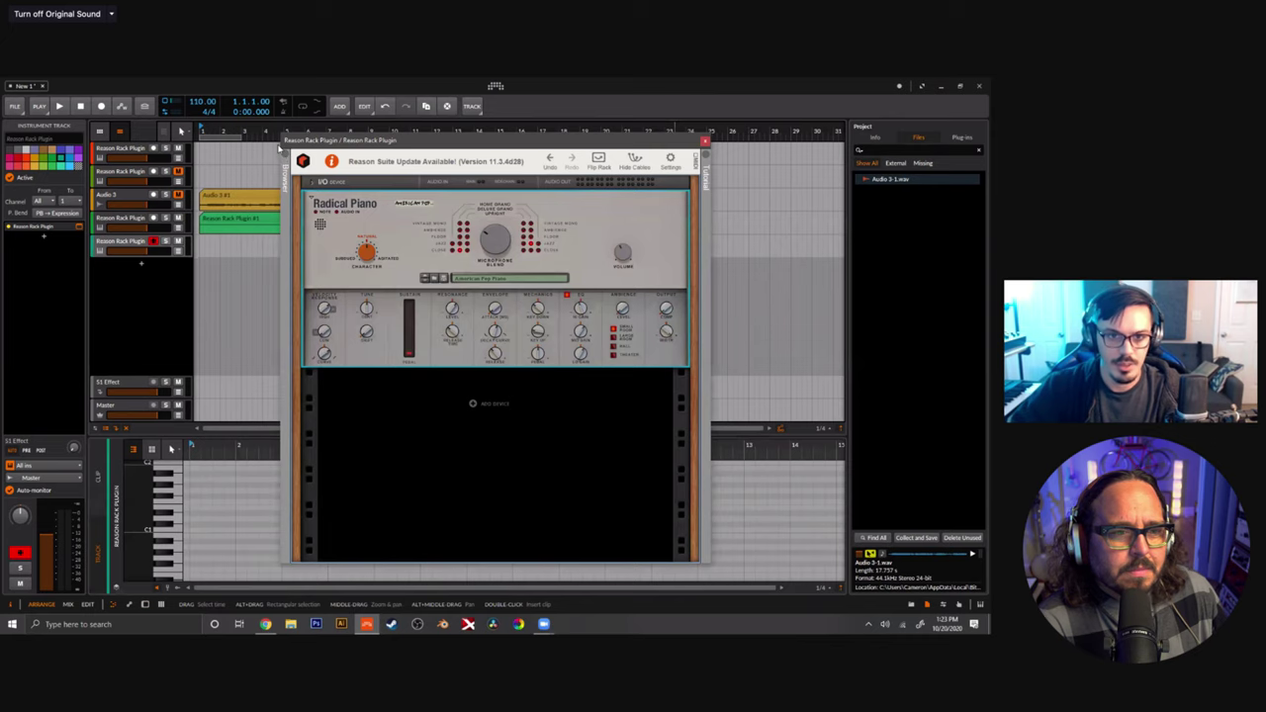
Add an RV7000 MkII Reverb below the Radical Piano, load the ALL FilmScore patch, and reduce its dry/wet mix.
click(284, 154)
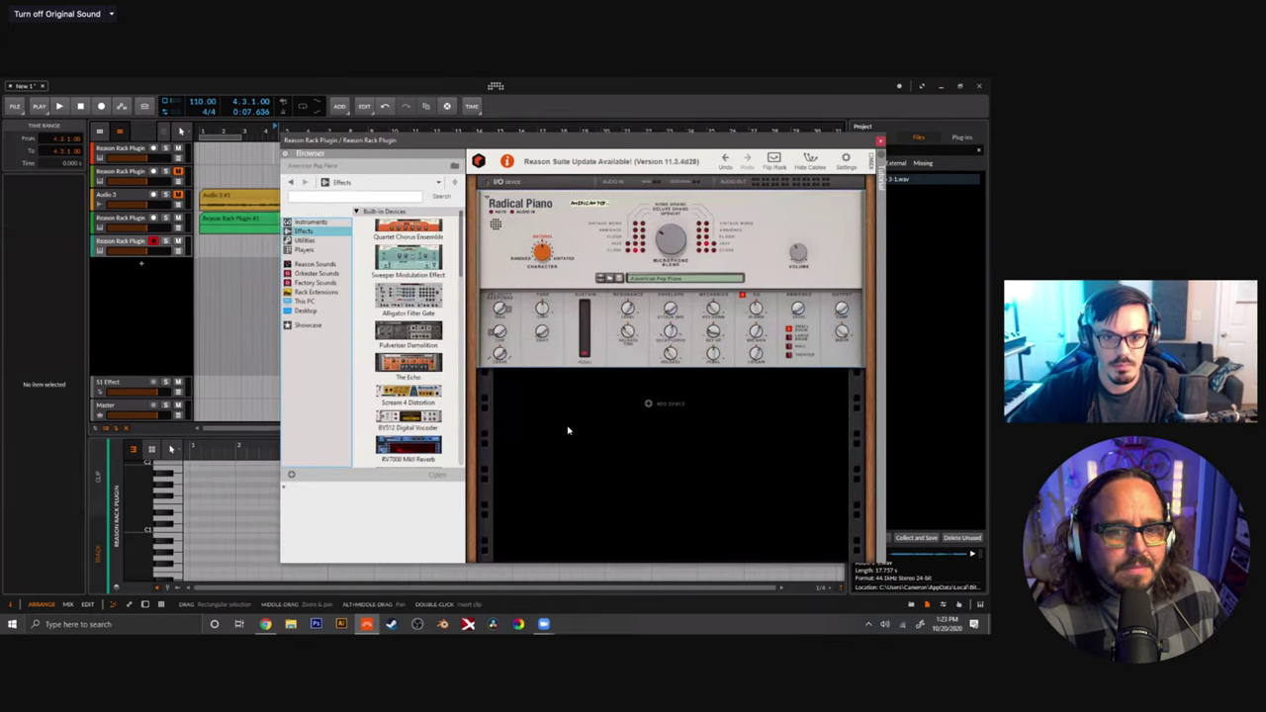
scroll(423, 322, down, 2)
click(435, 372)
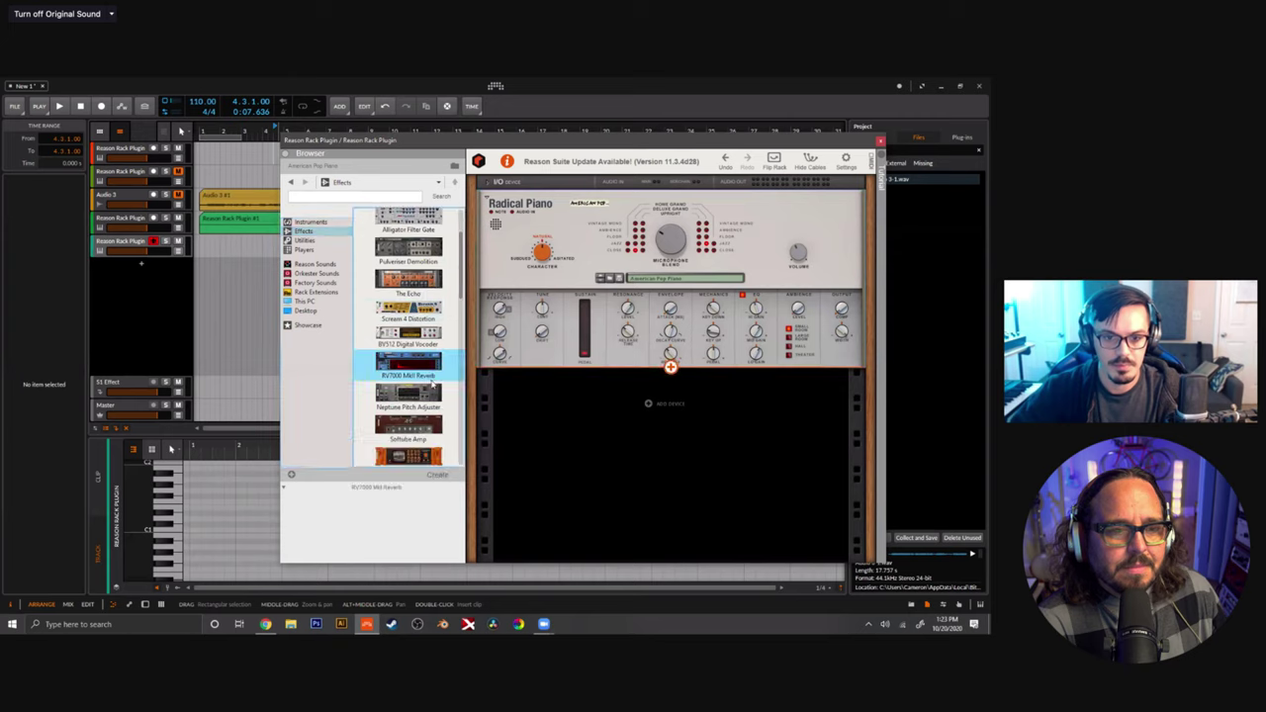
double_click(411, 374)
scroll(405, 297, down, 4)
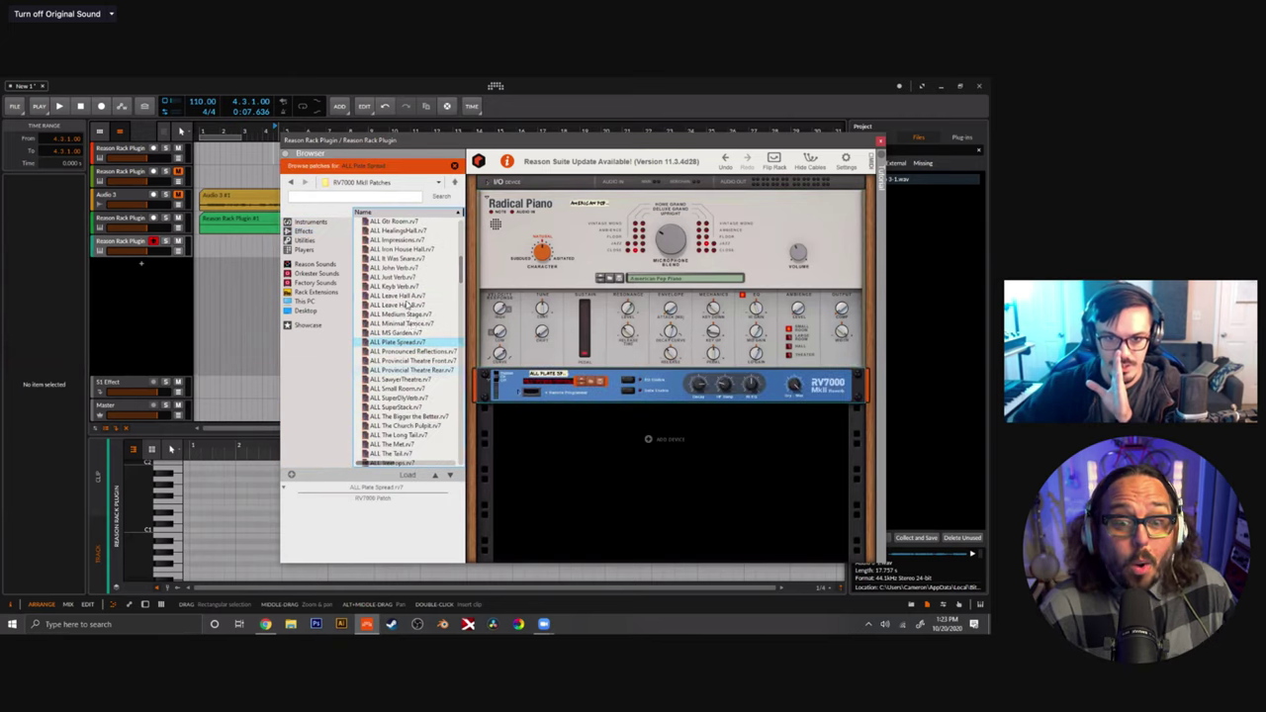
scroll(402, 269, up, 2)
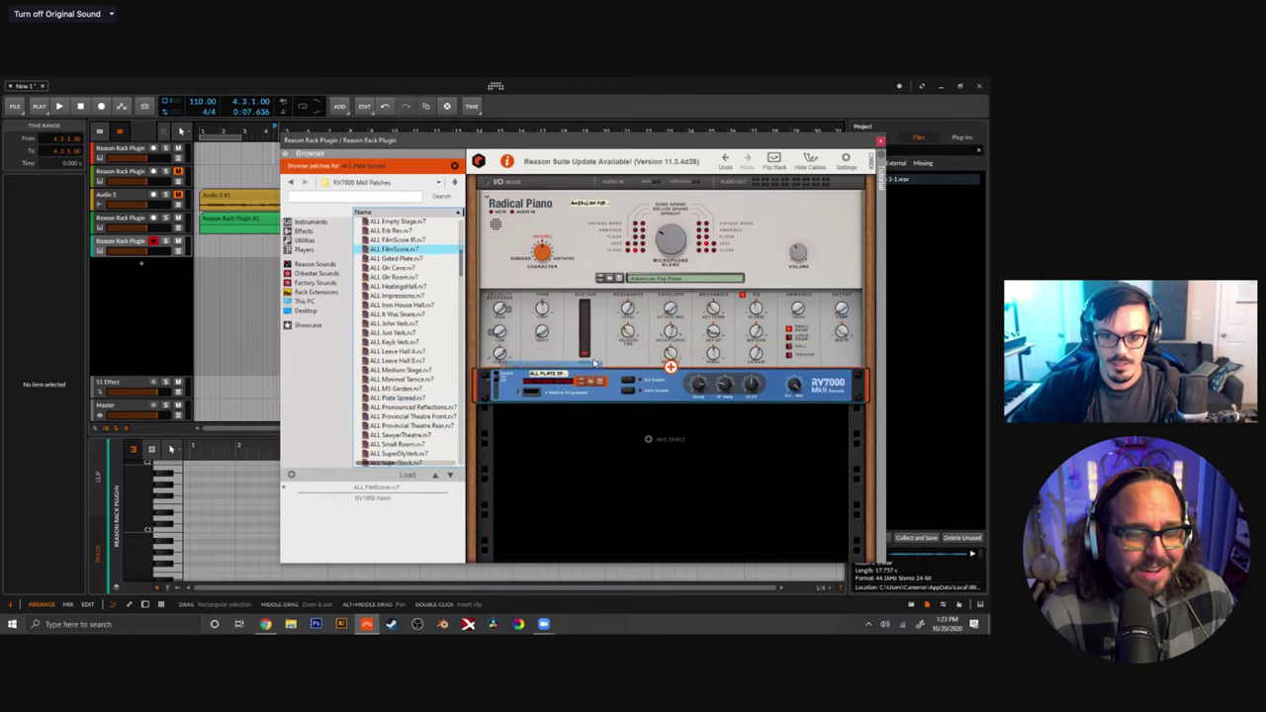
drag(795, 388, 798, 414)
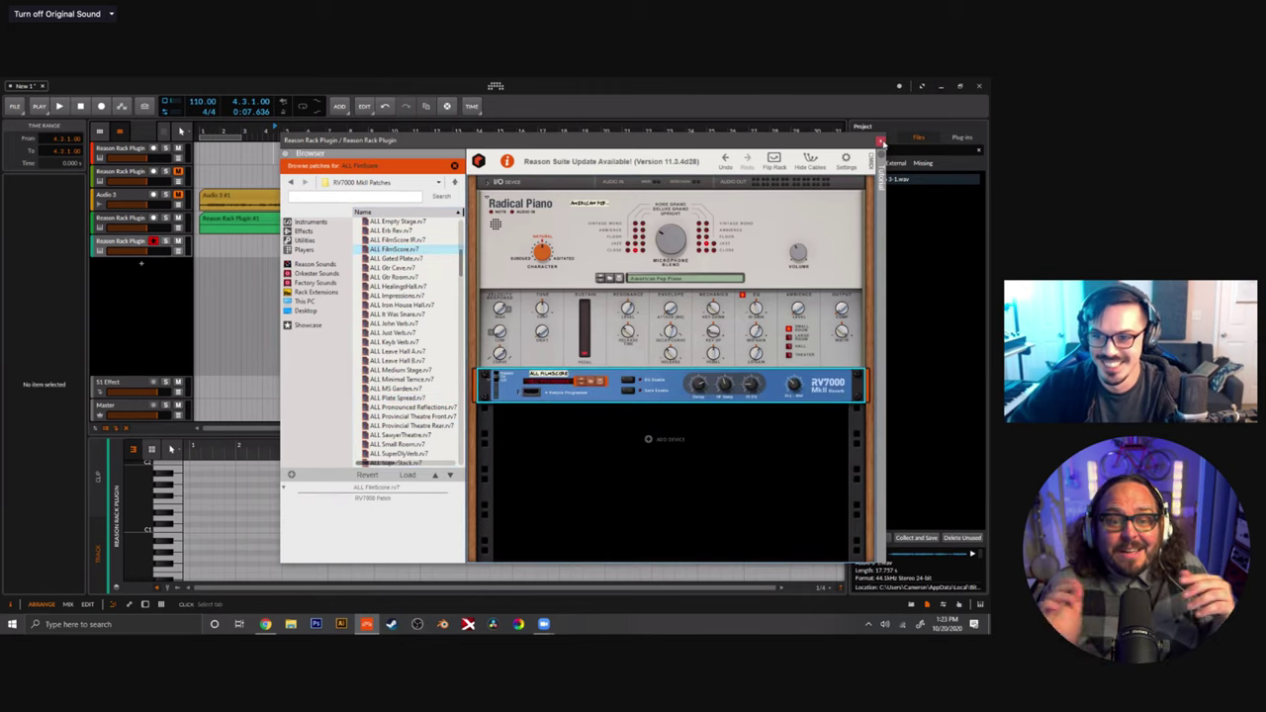
click(880, 143)
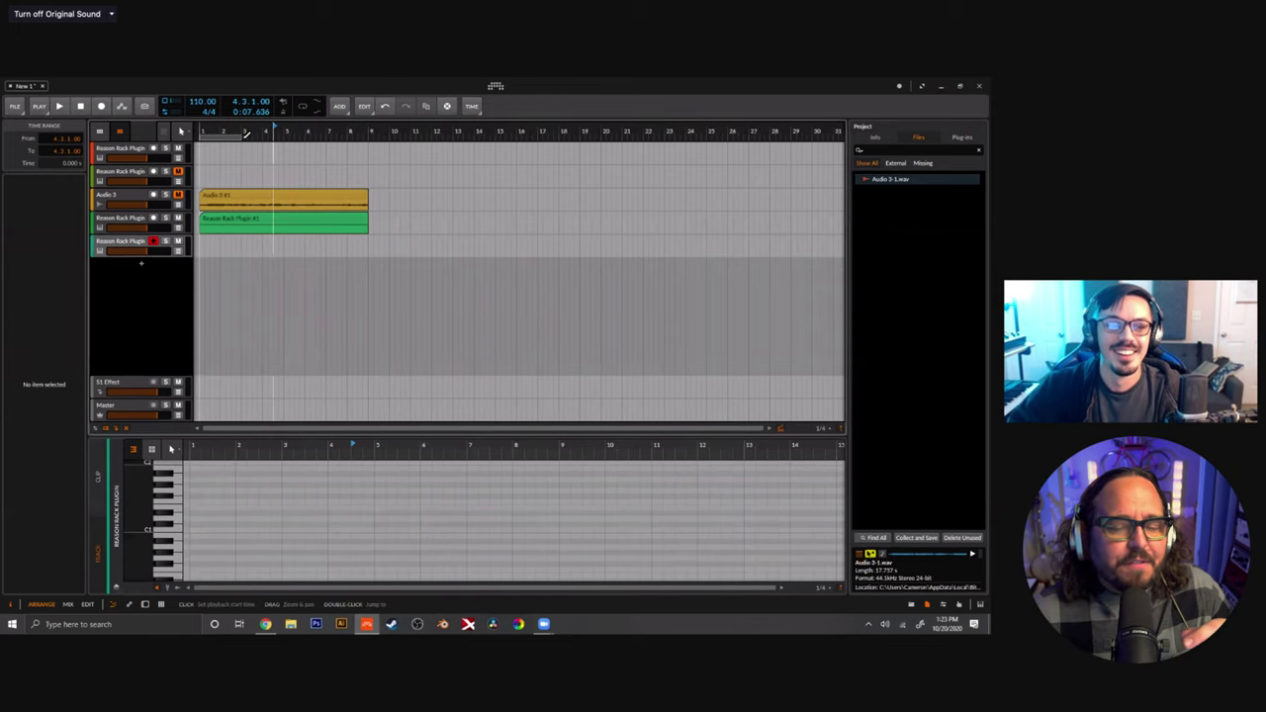
Return the playhead to bar 1 and extend the loop region to eight bars.
click(202, 131)
drag(242, 137, 368, 138)
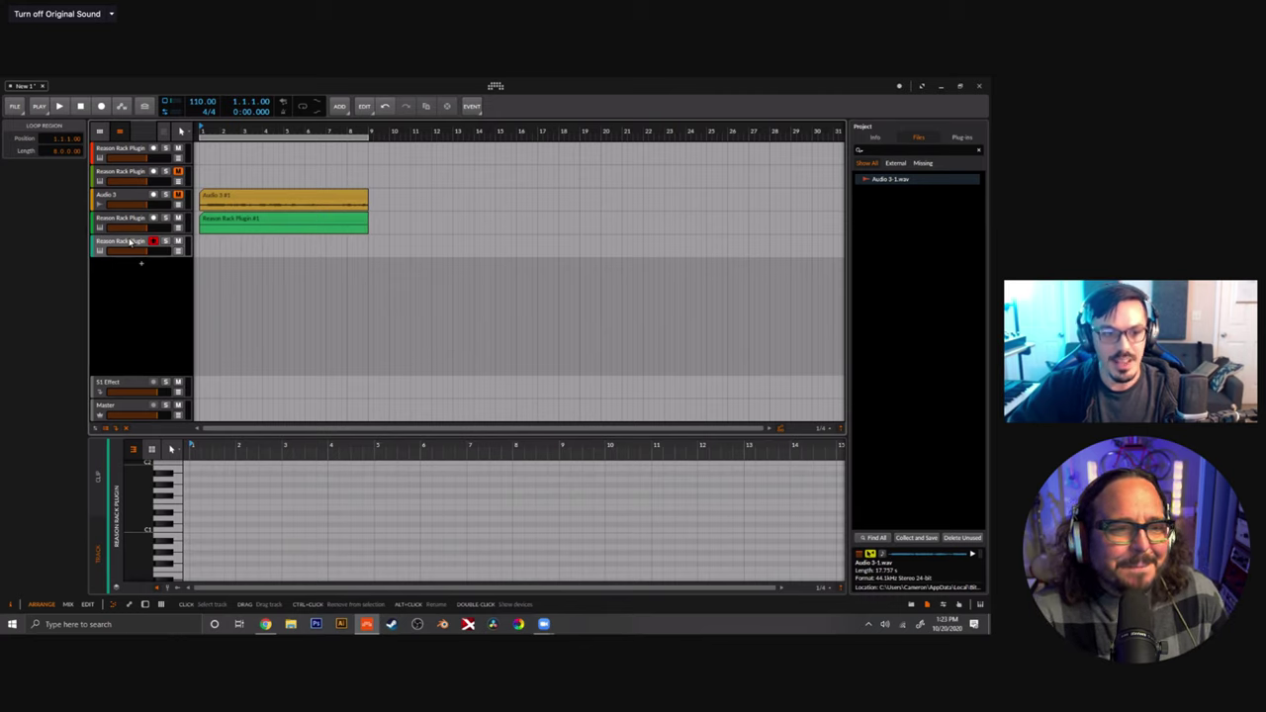
Audition the piano track against the looped Grain part and delete the piano track.
click(130, 243)
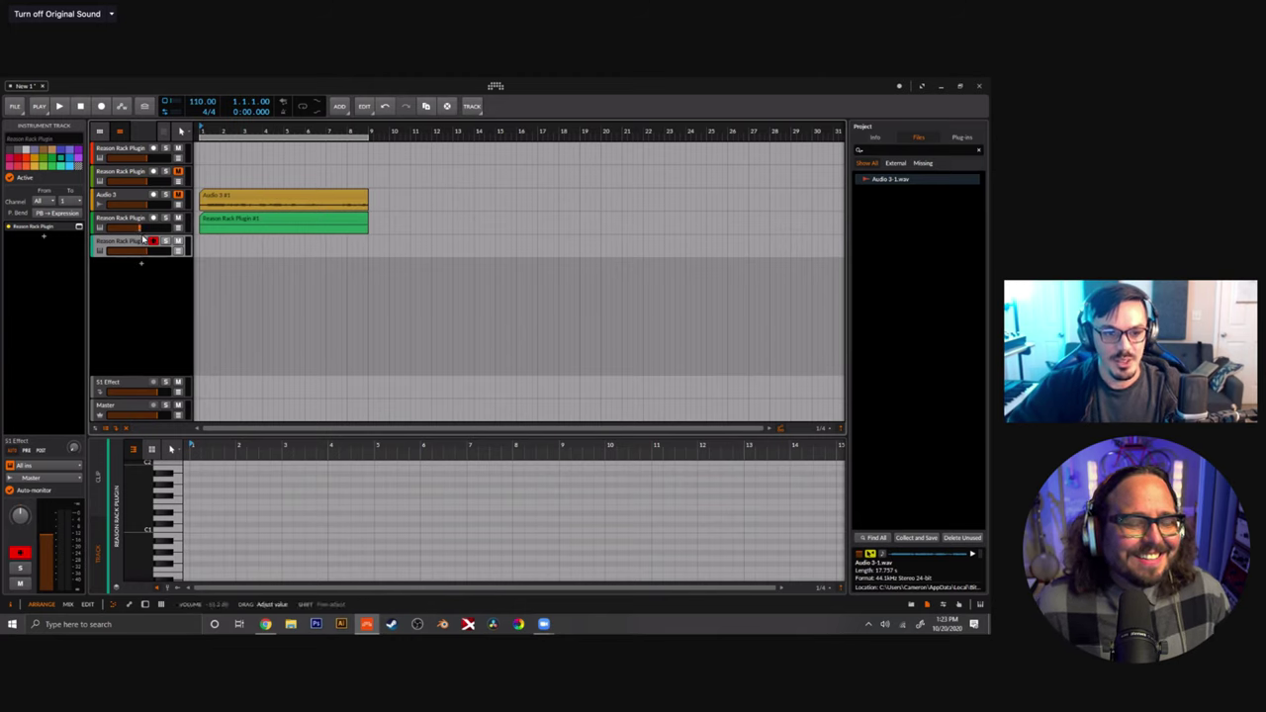
key(space)
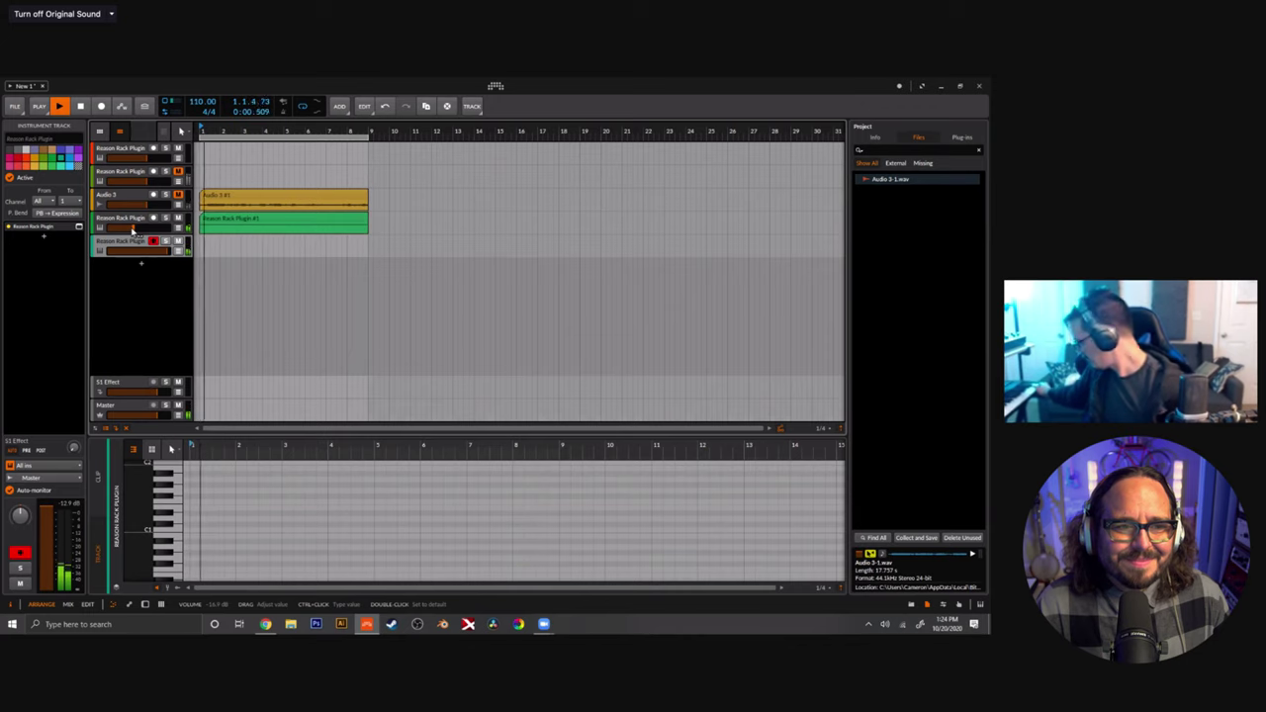
key(space)
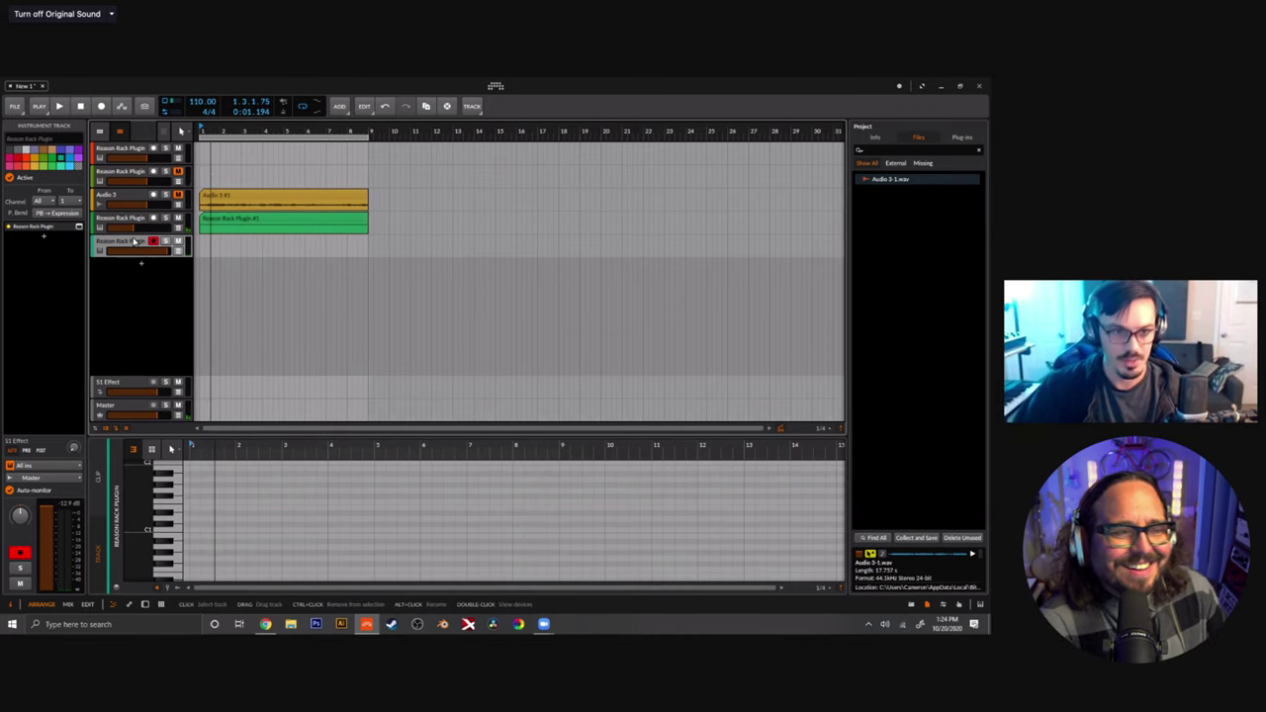
key(Delete)
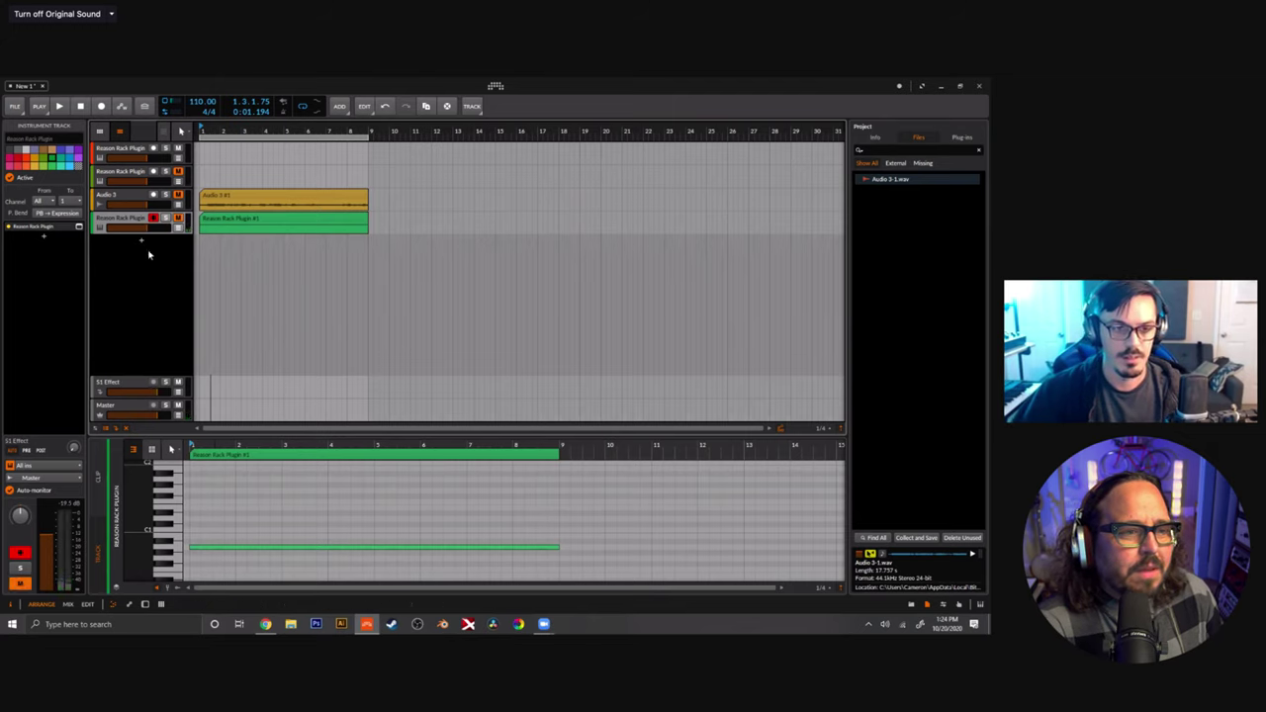
mouse_move(546, 624)
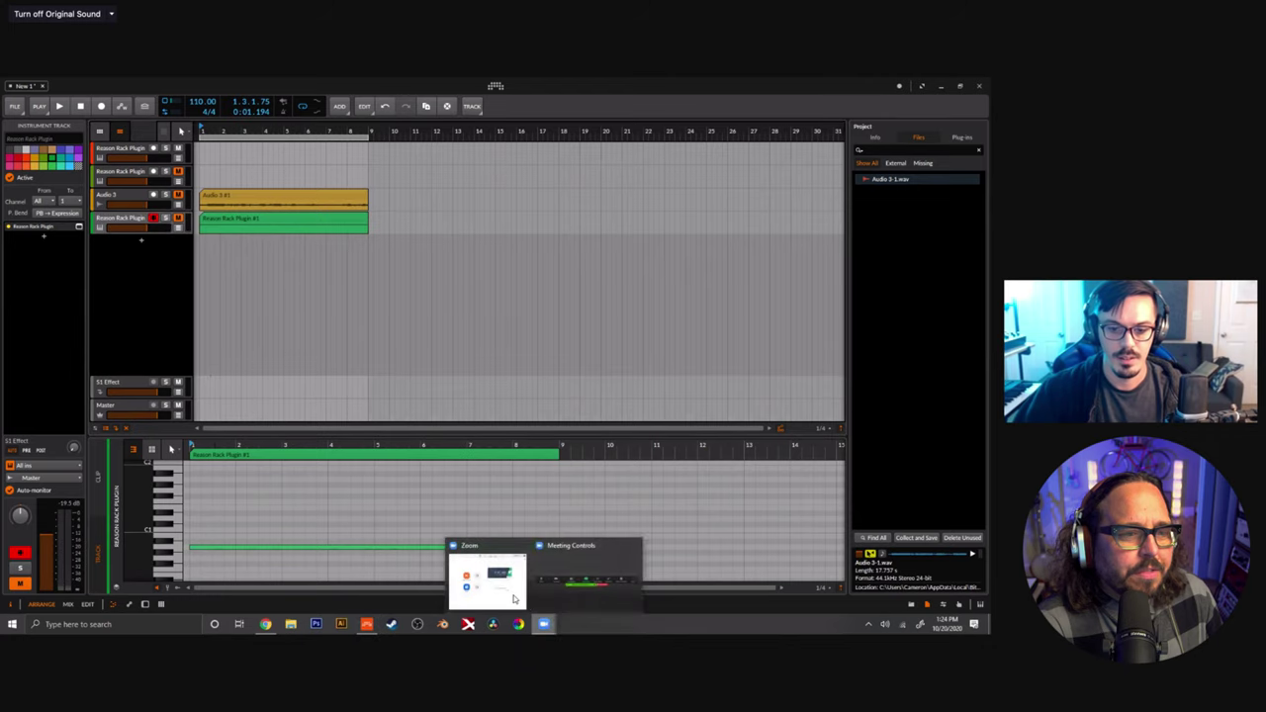
click(559, 590)
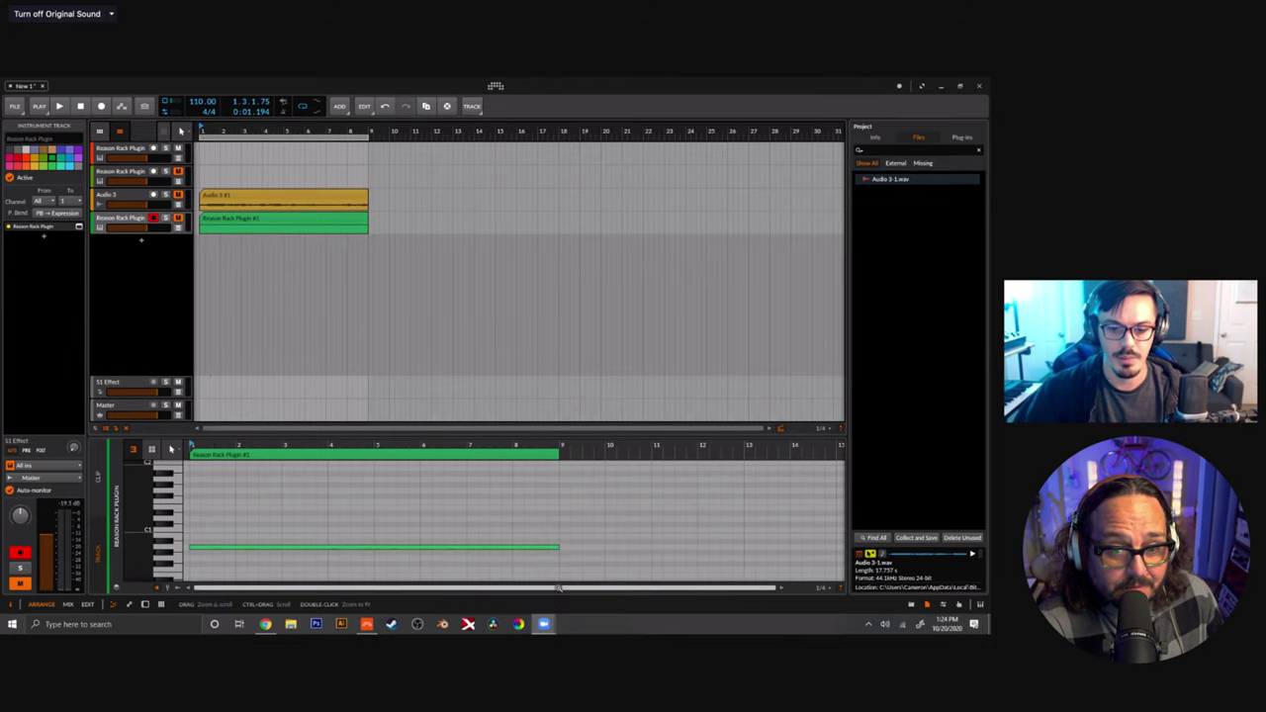
mouse_move(549, 625)
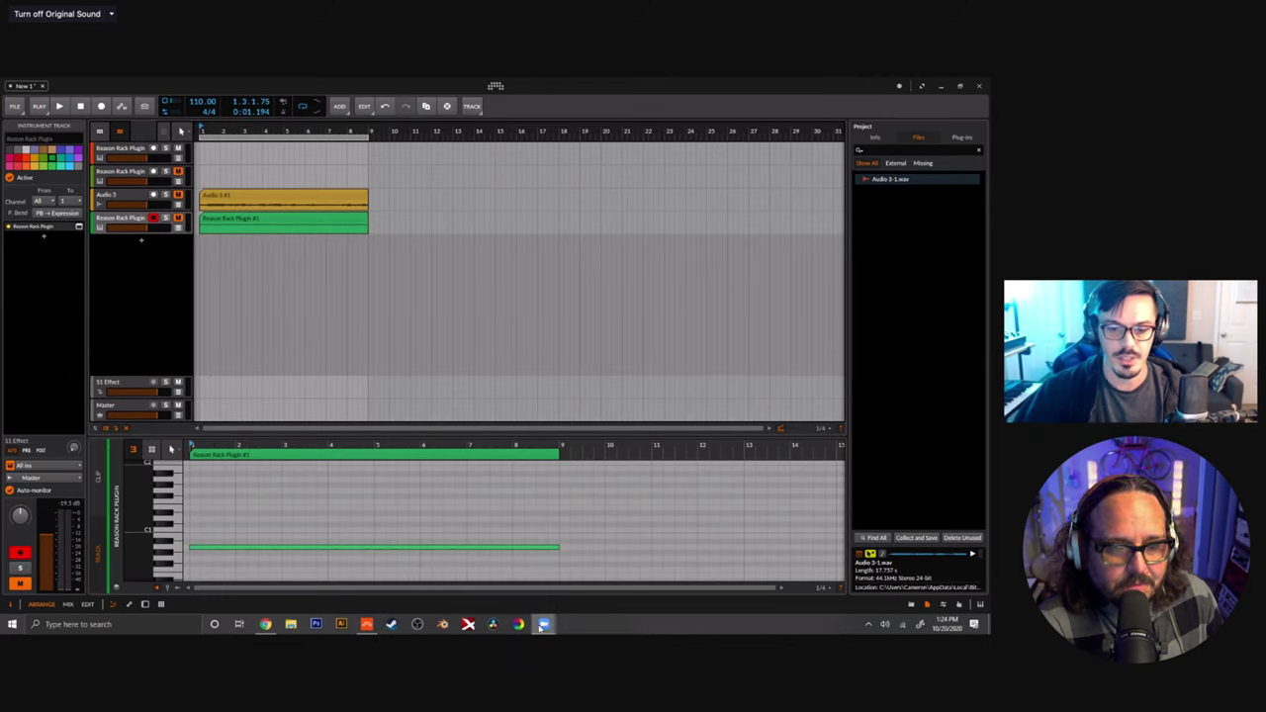
click(562, 570)
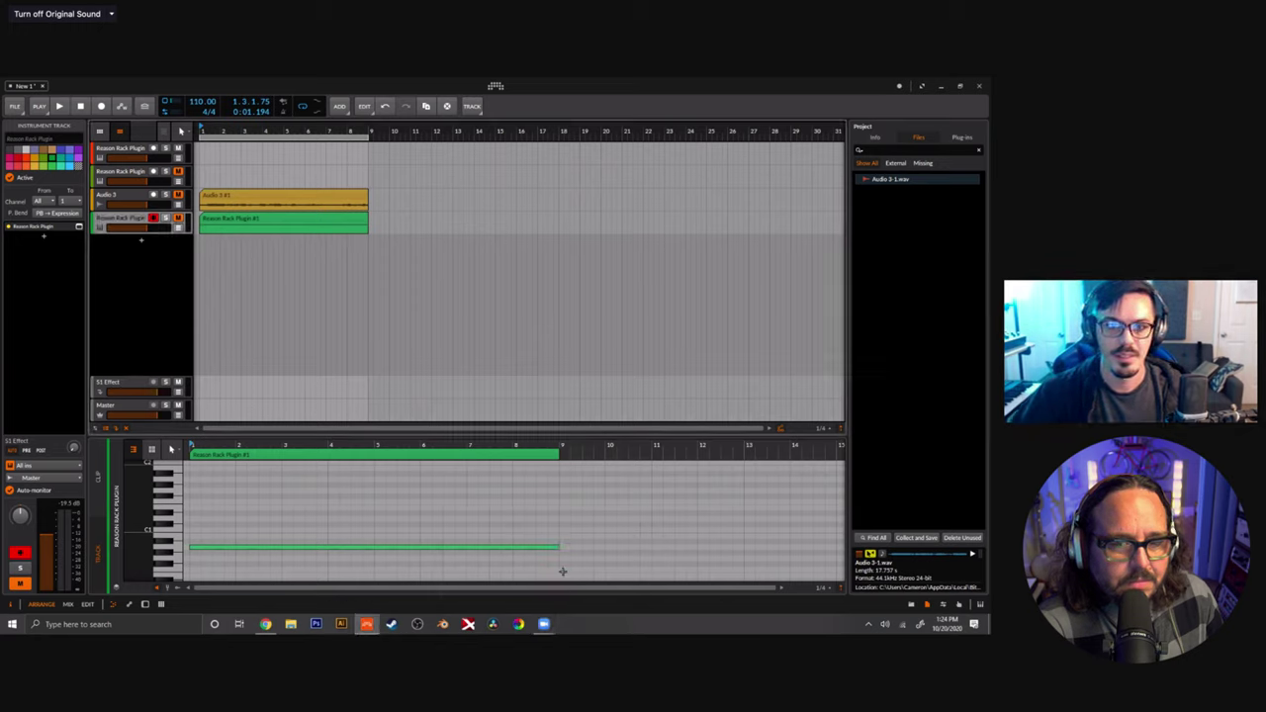
Add a new instrument track with the Reason Rack Plugin and load Europa reset to its Init Patch.
click(131, 156)
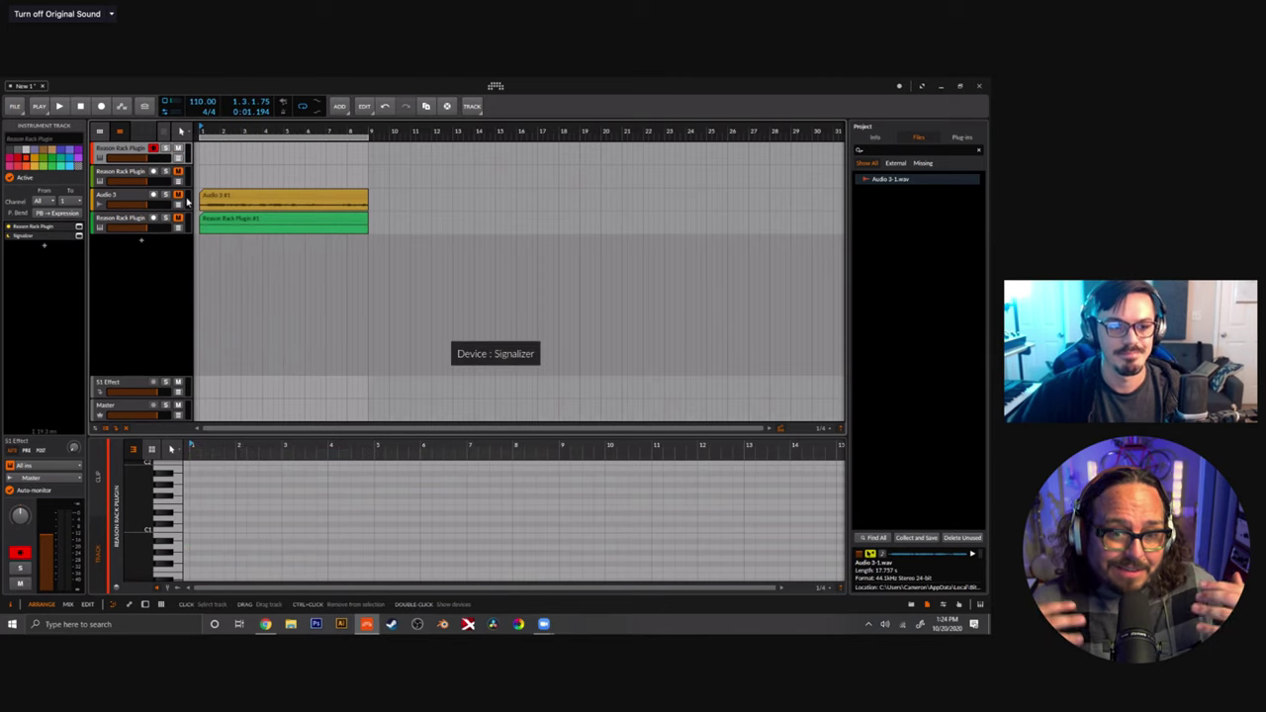
double_click(143, 245)
text(rea)
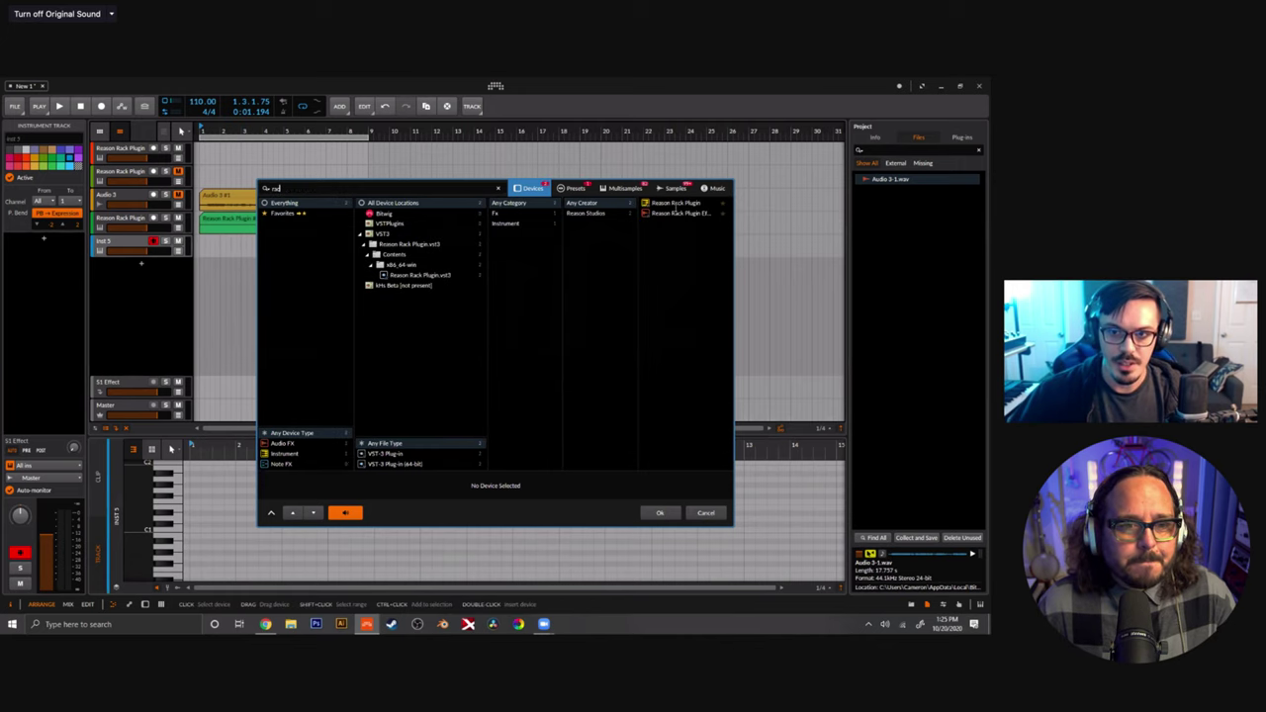
double_click(674, 204)
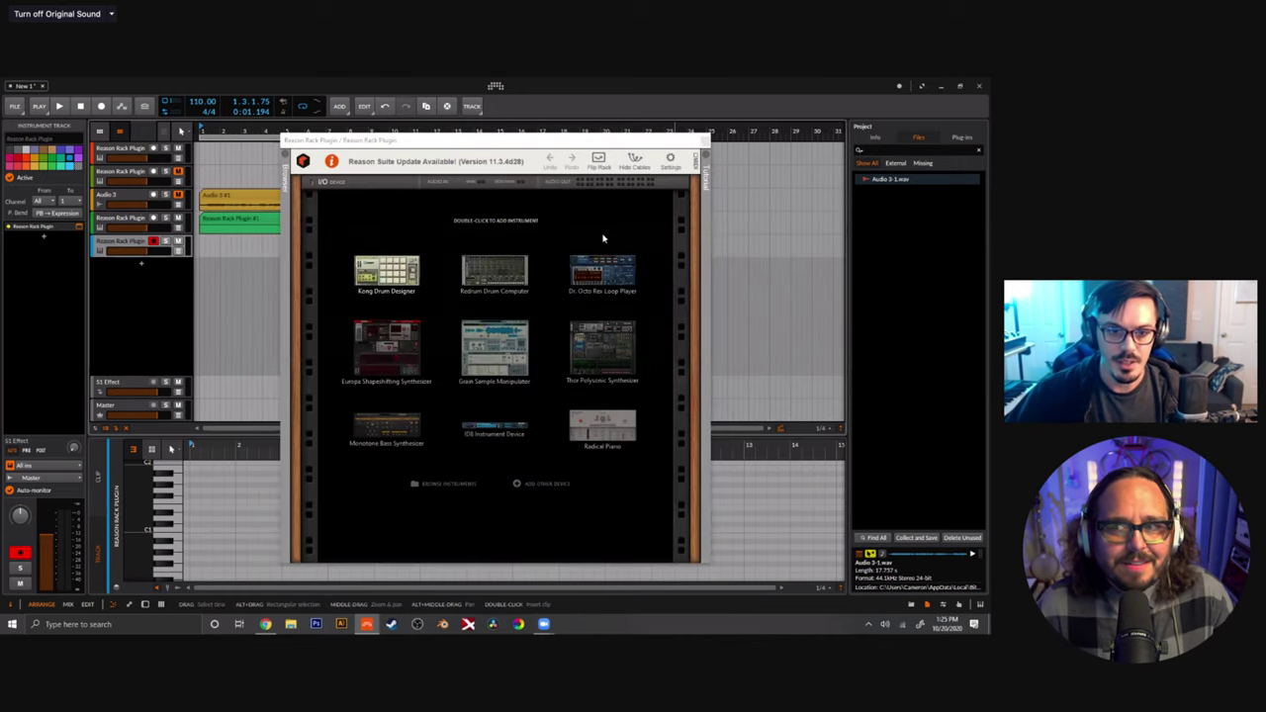
double_click(388, 352)
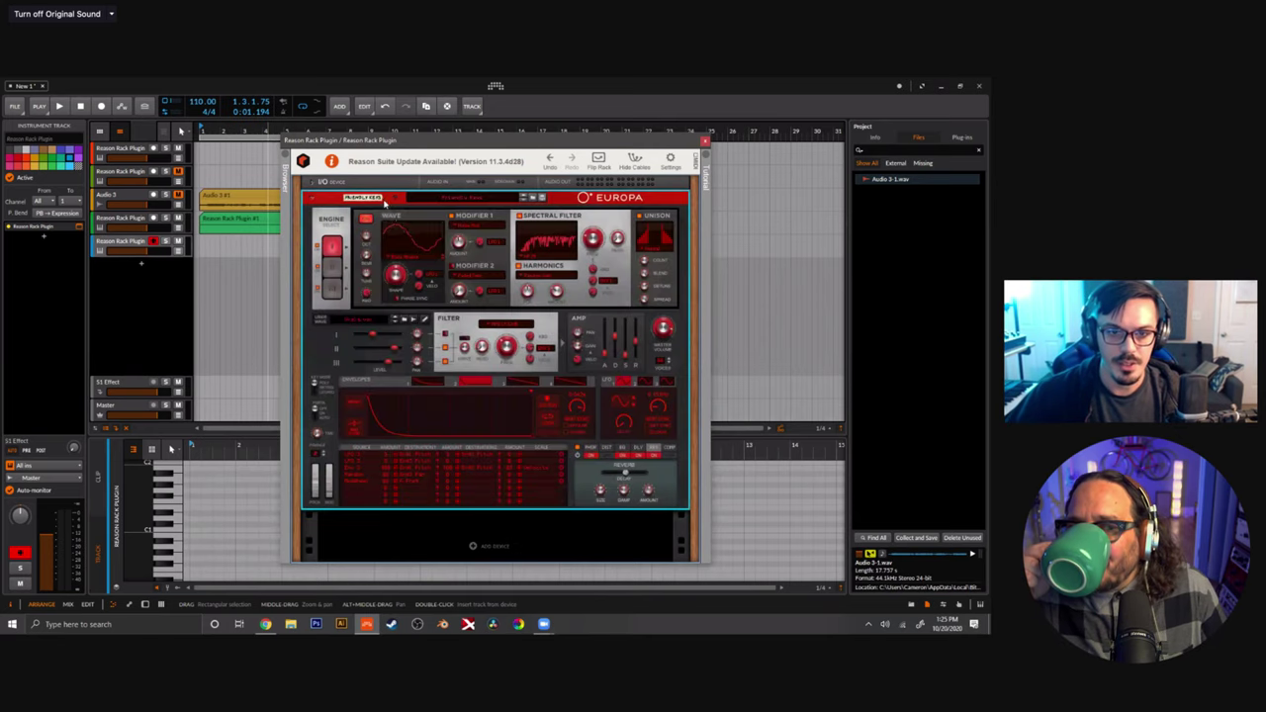
right_click(408, 229)
click(432, 393)
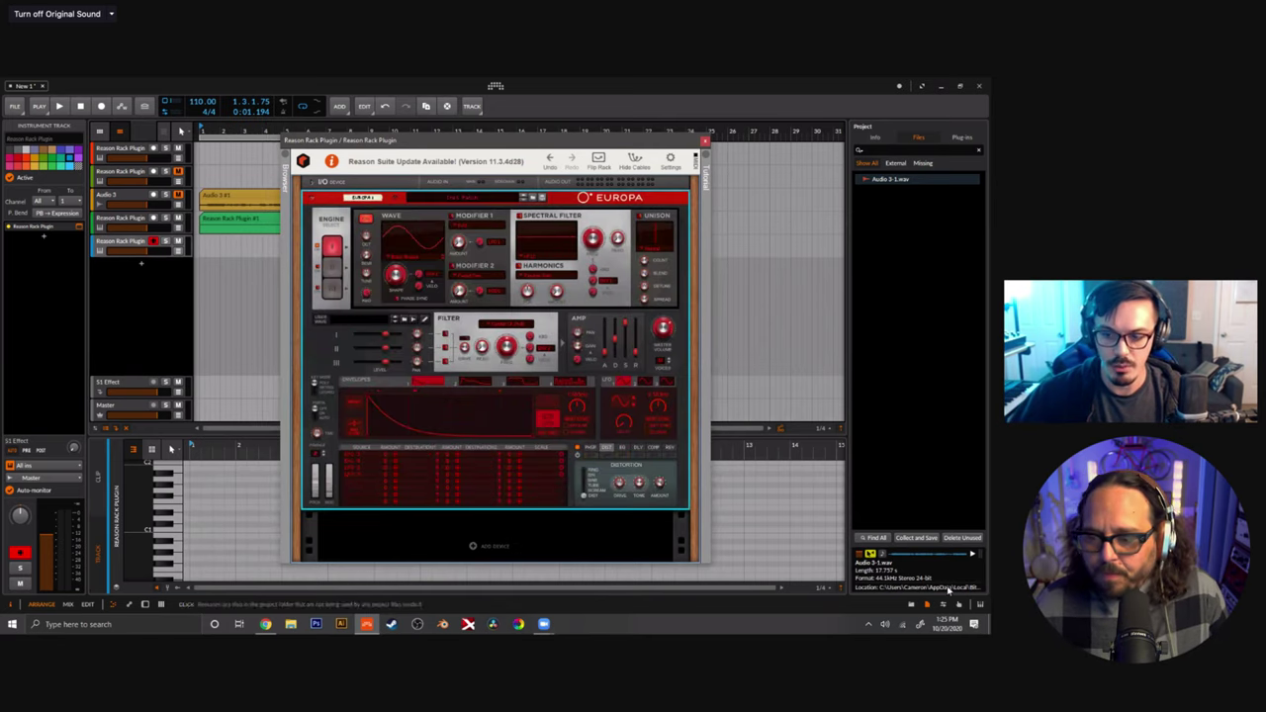
Browse the VT - Park Foley sample folder and audition several Tin Shed recordings, including Tin Shed (1).wav and Tin Shed (7).wav.
click(912, 604)
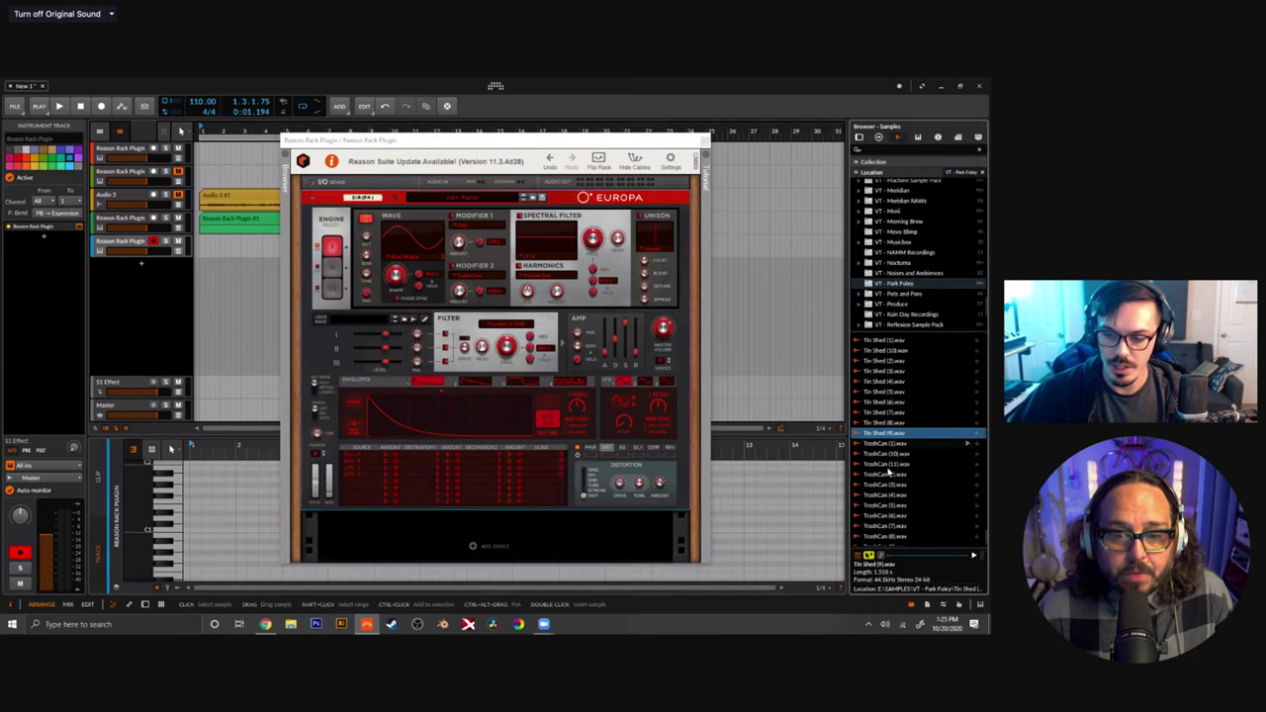
scroll(920, 475, down, 2)
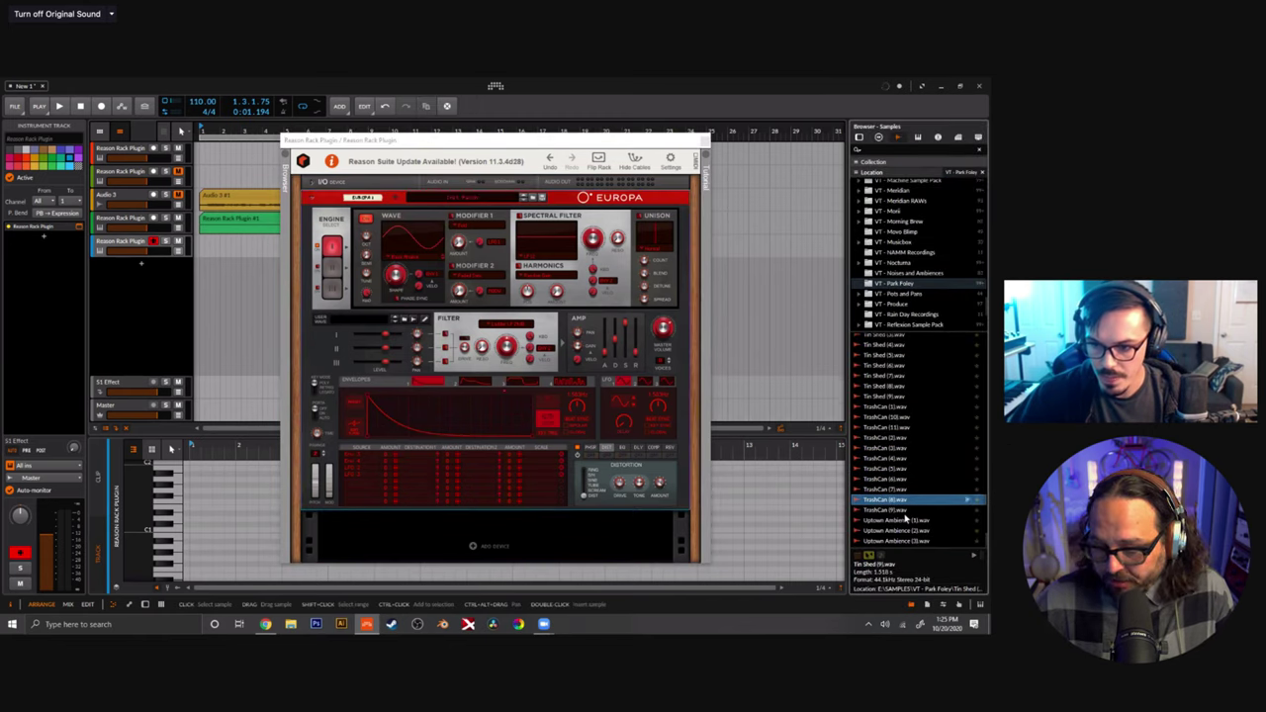
scroll(908, 490, up, 7)
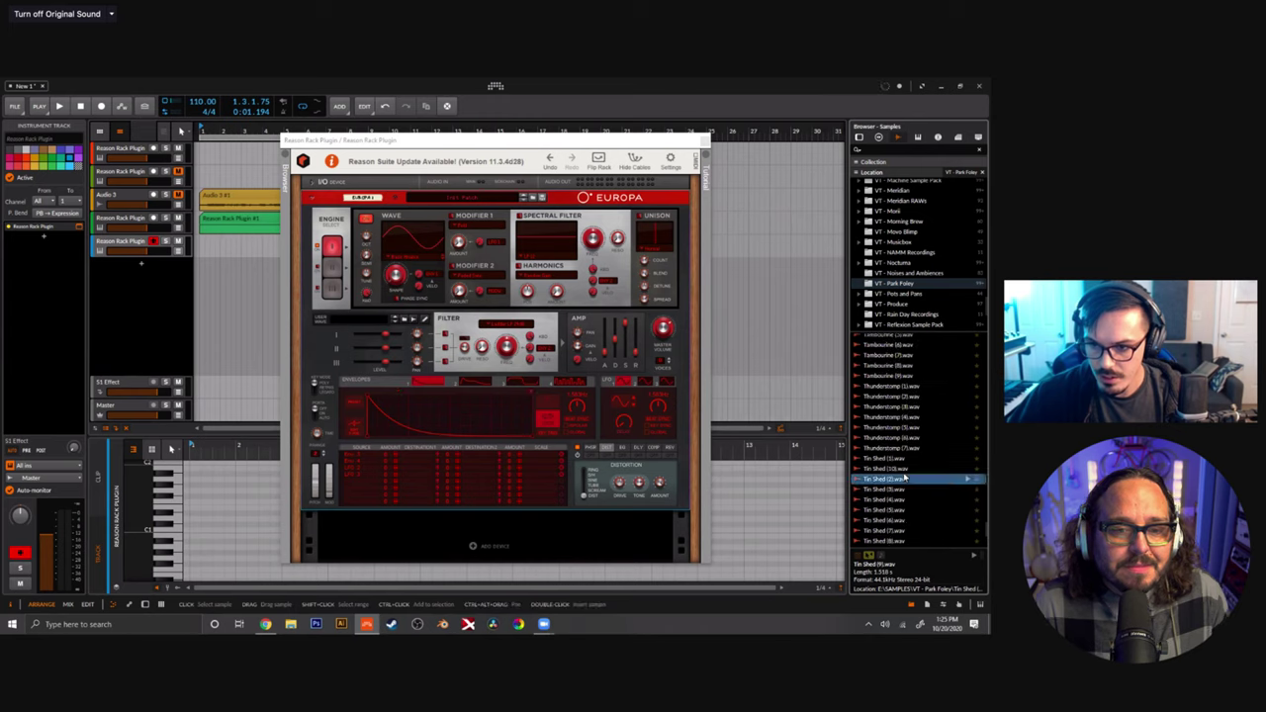
scroll(904, 473, up, 2)
click(904, 472)
scroll(906, 477, down, 3)
click(913, 492)
scroll(913, 496, down, 2)
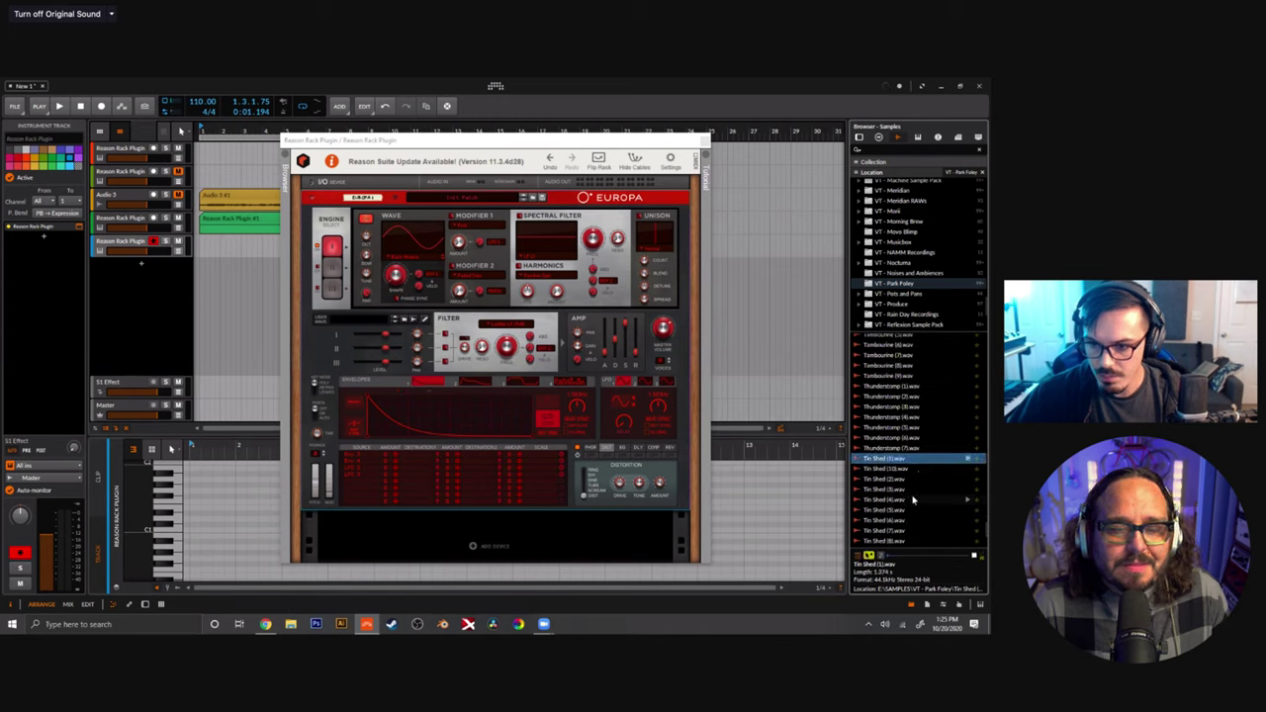
click(913, 501)
scroll(913, 501, down, 2)
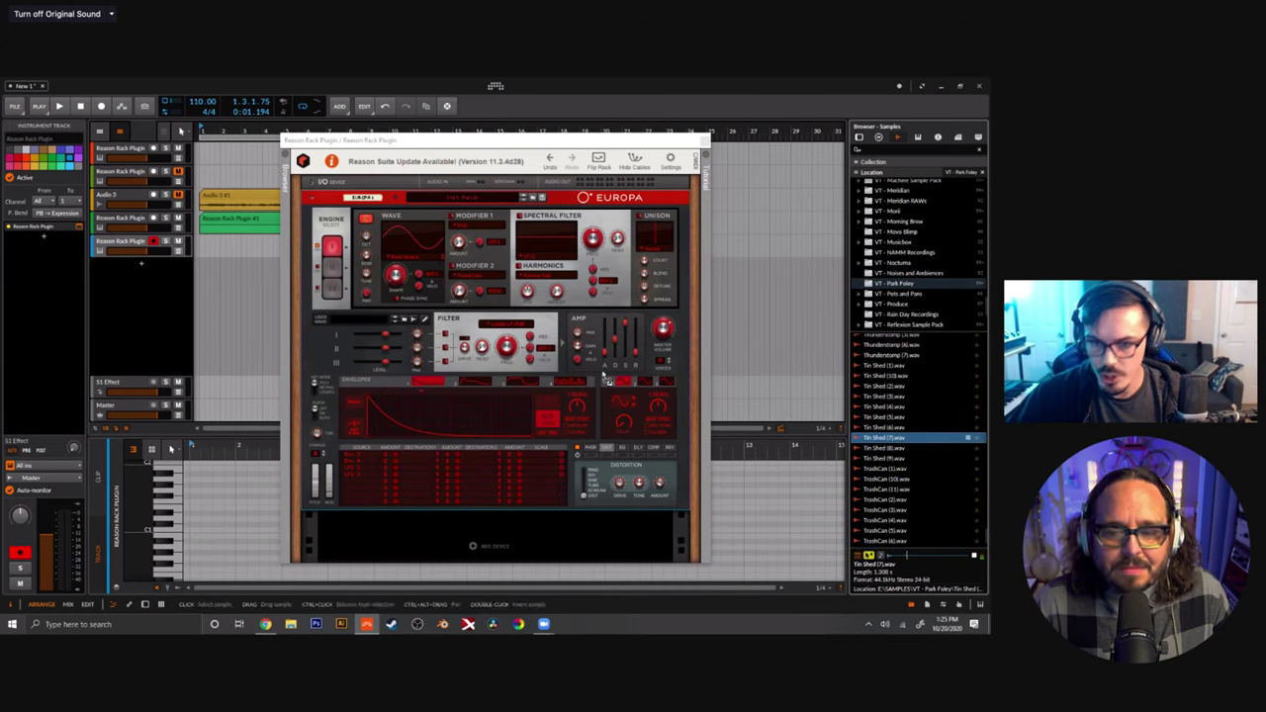
Load Tin Shed (7).wav as Europa's user wave and switch Engine 1's wave to that sample.
drag(605, 379, 458, 269)
drag(478, 322, 478, 321)
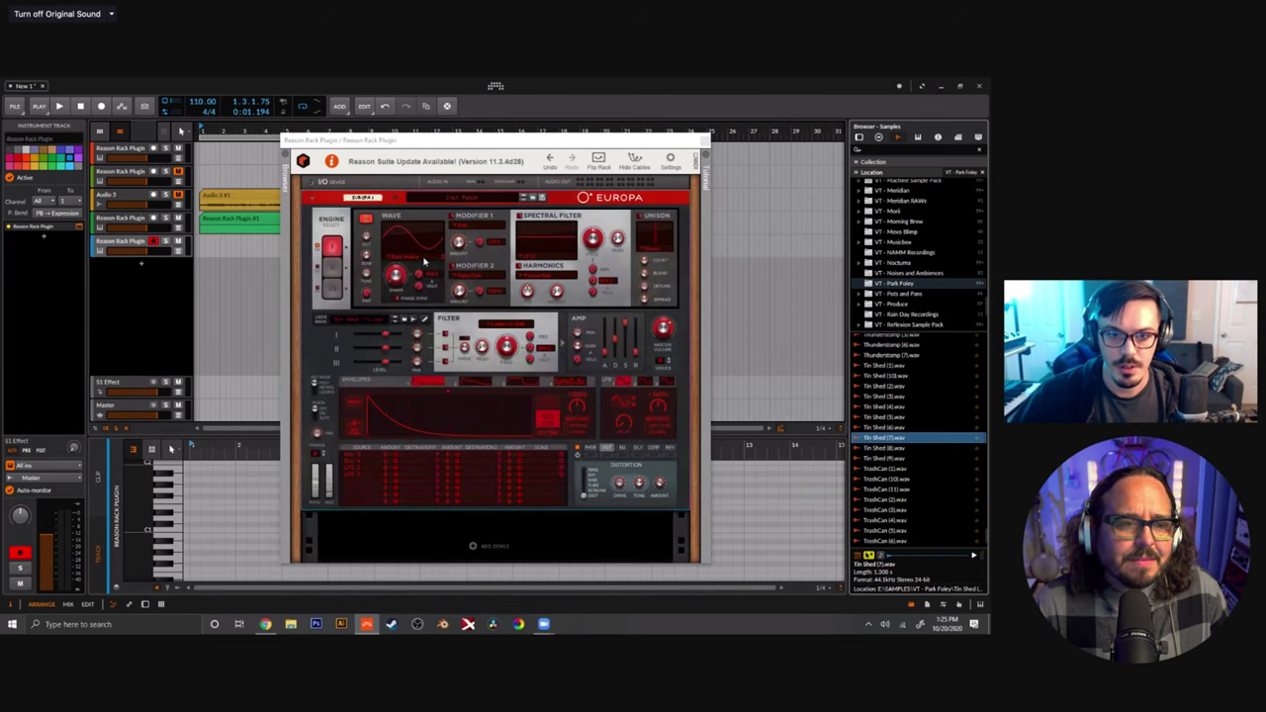
right_click(426, 260)
click(473, 428)
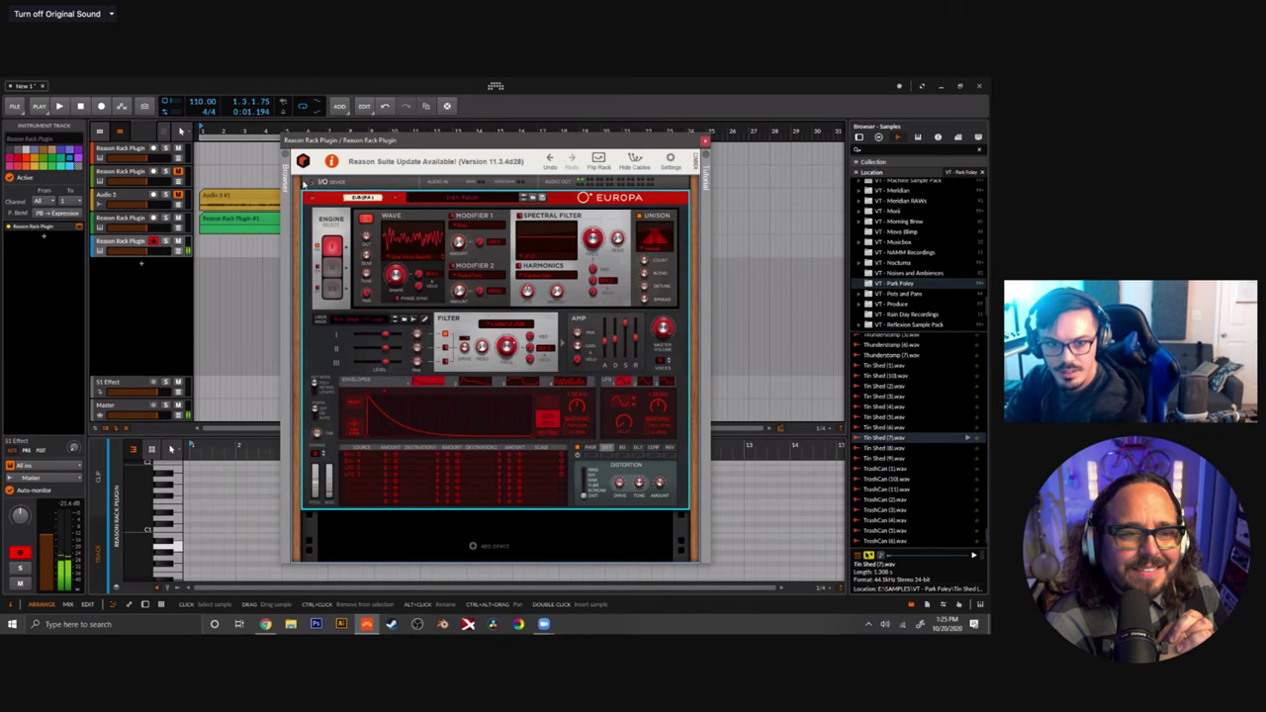
Turn on Europa's distortion and reverb effects and close the plugin window.
click(286, 178)
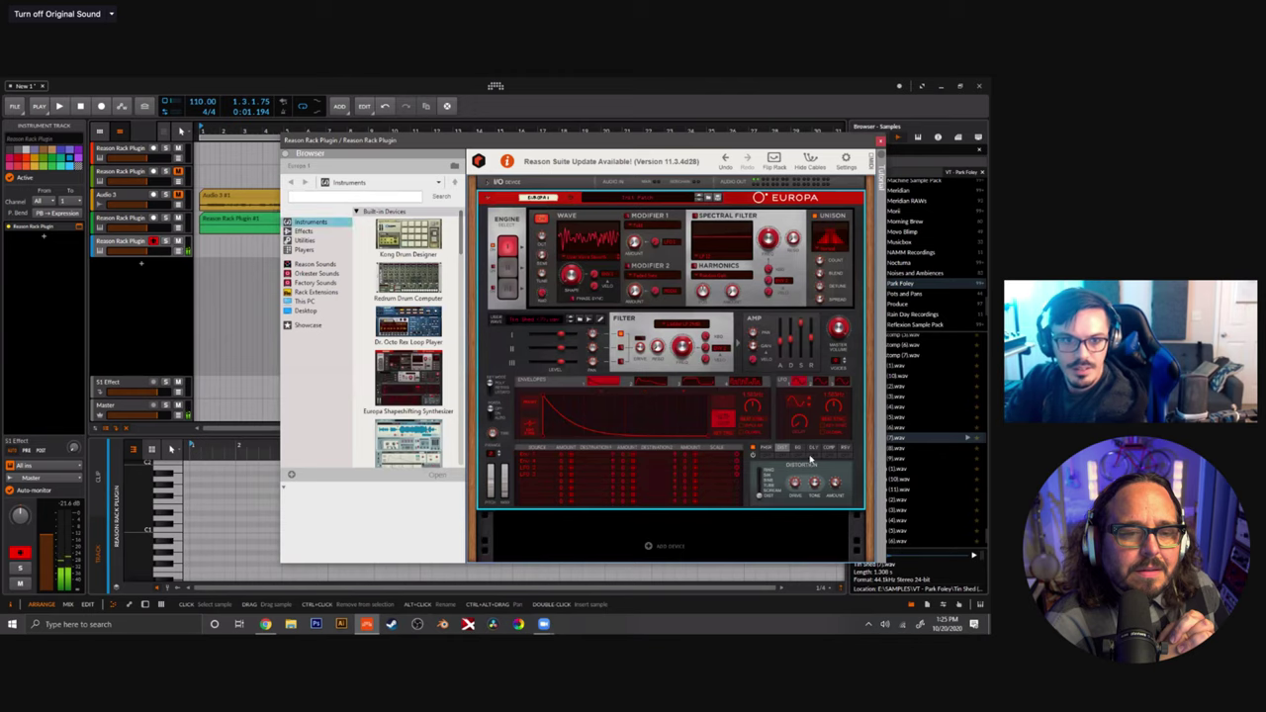
click(783, 455)
click(843, 456)
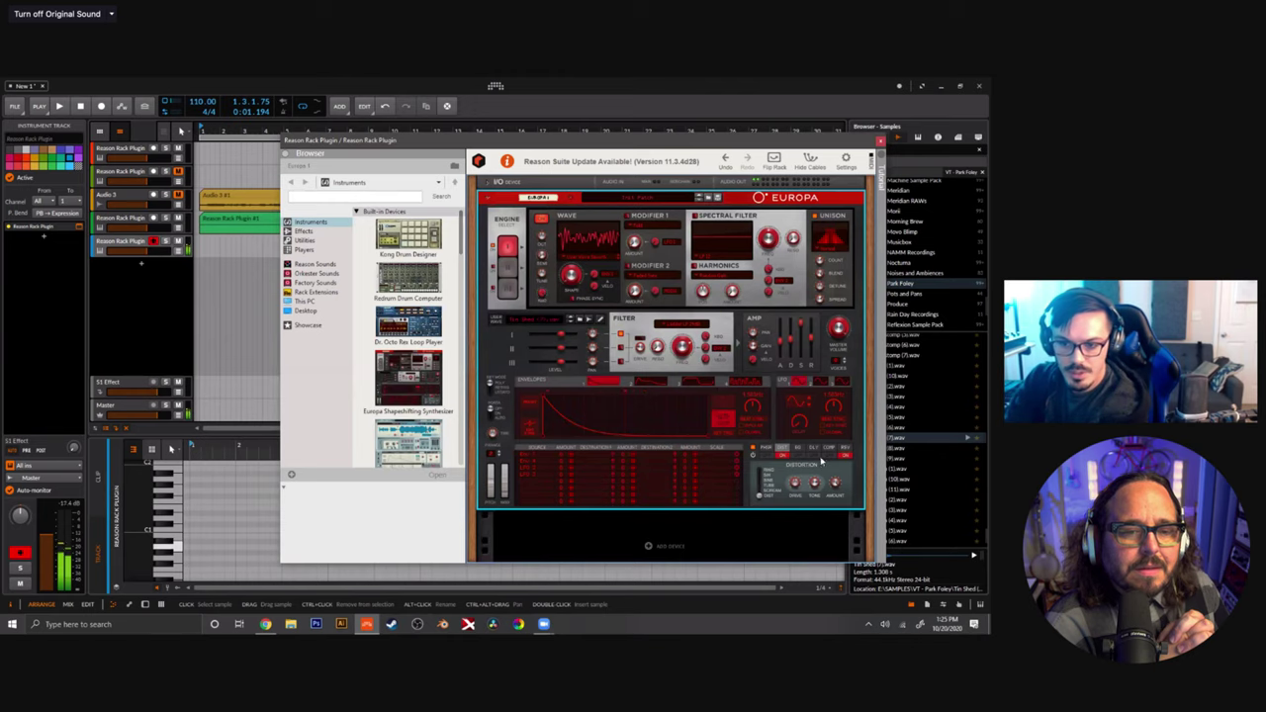
click(880, 144)
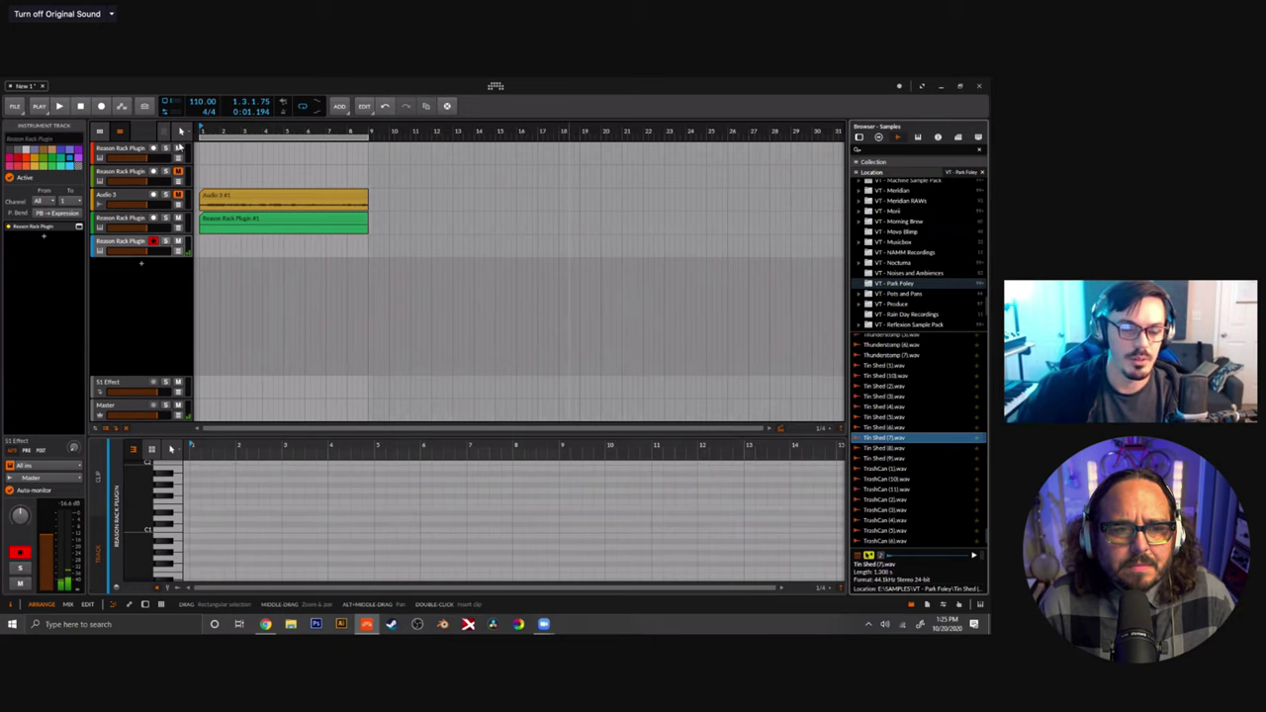
Move the red drum track directly above the green Reason Rack track and set the project tempo to 94 BPM during playback.
click(139, 166)
key(space)
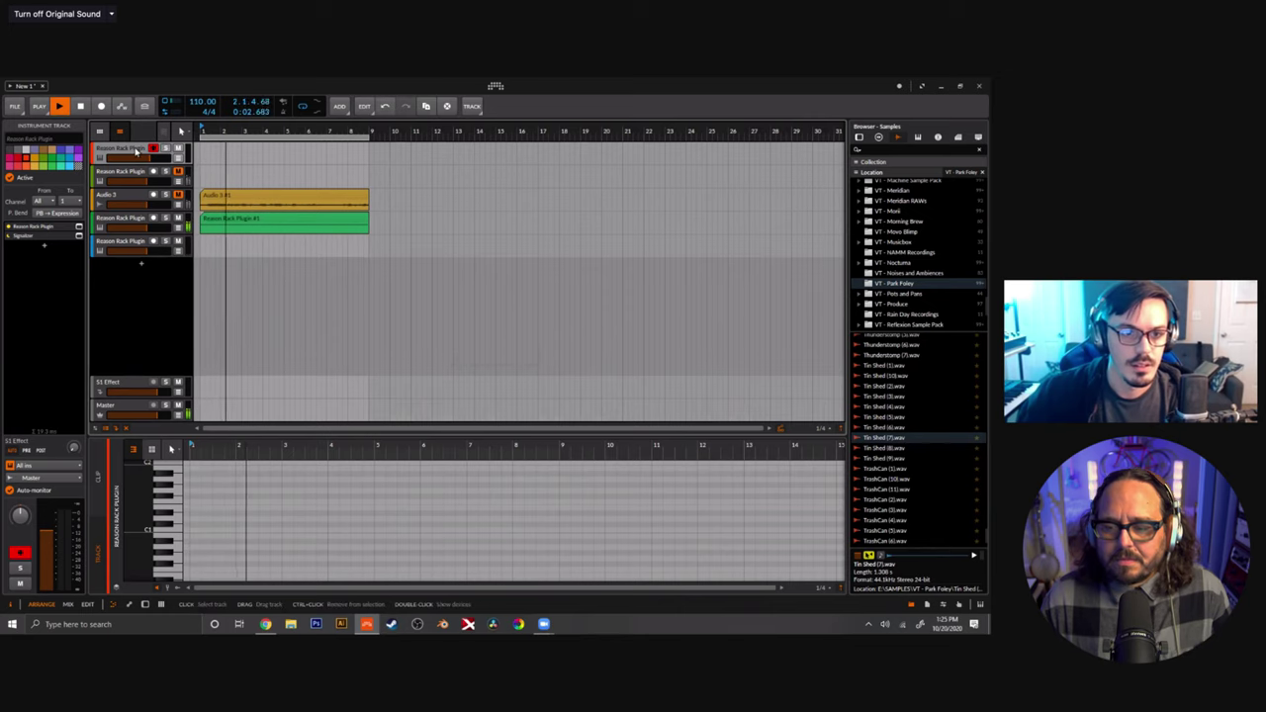
drag(134, 209, 134, 213)
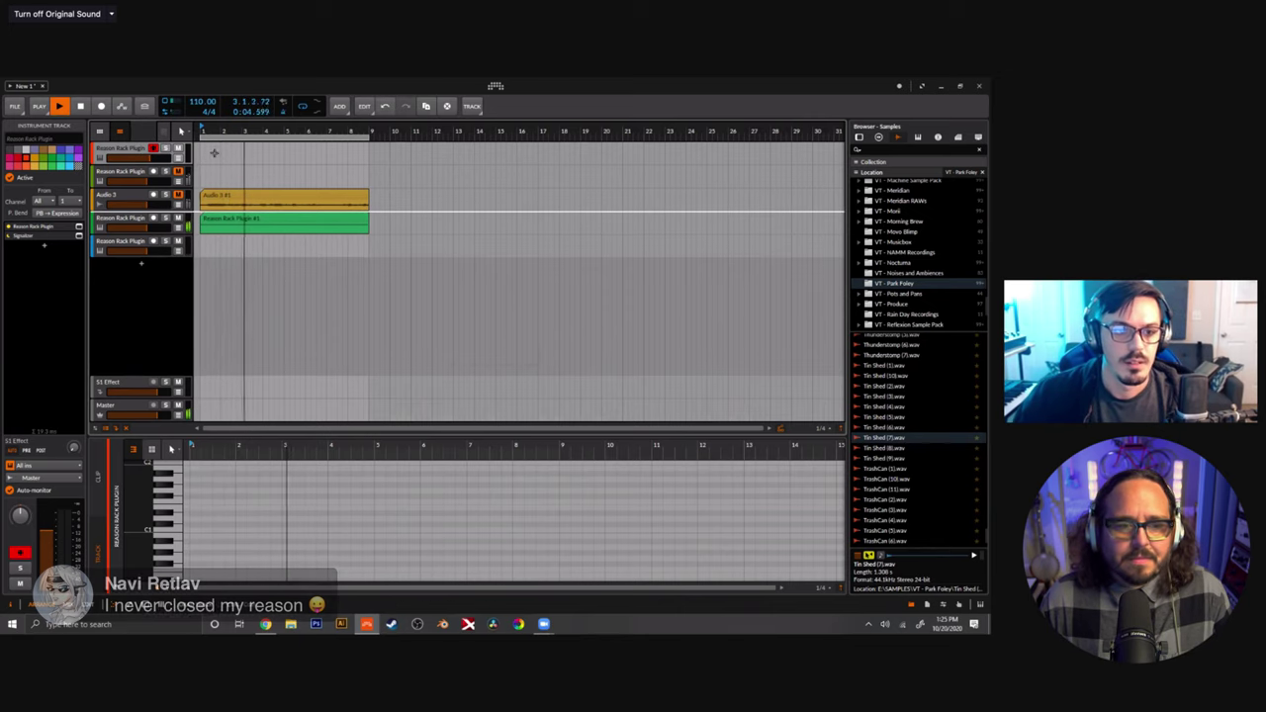
drag(203, 101, 203, 113)
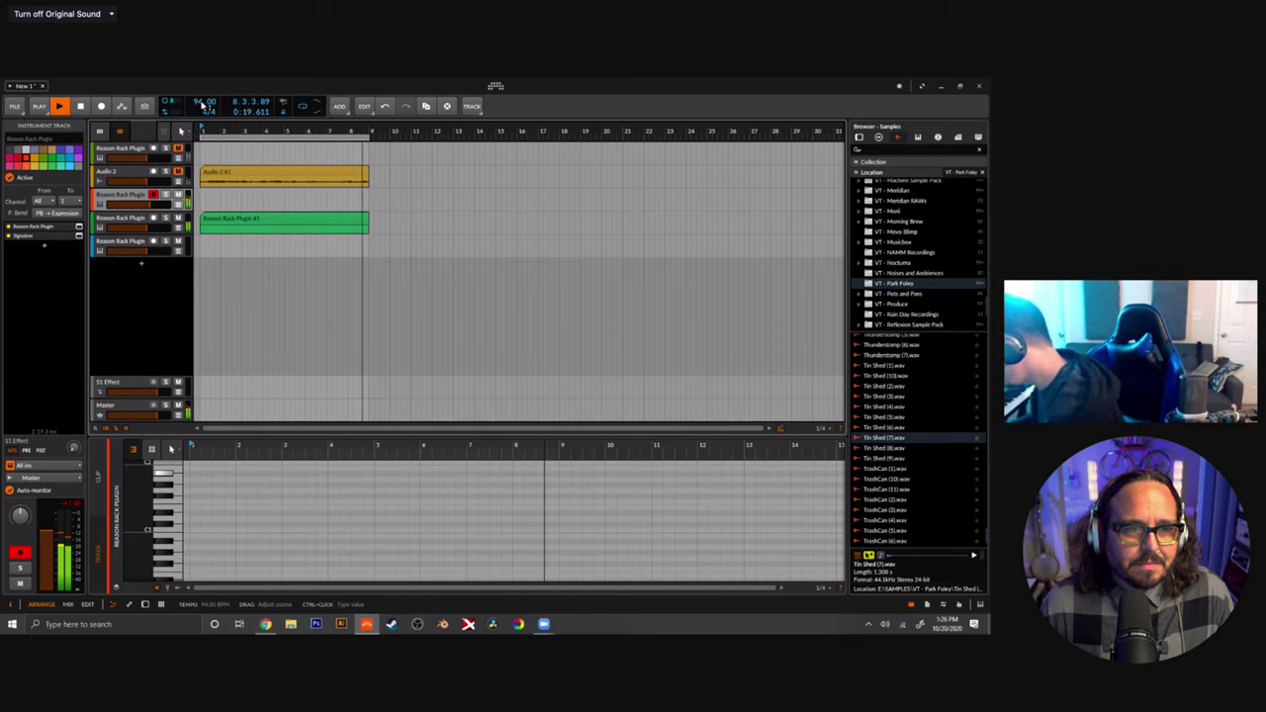
Record a MIDI drum performance on the red Reason Rack track over the eight-bar loop.
key(space)
key(F9)
key(space)
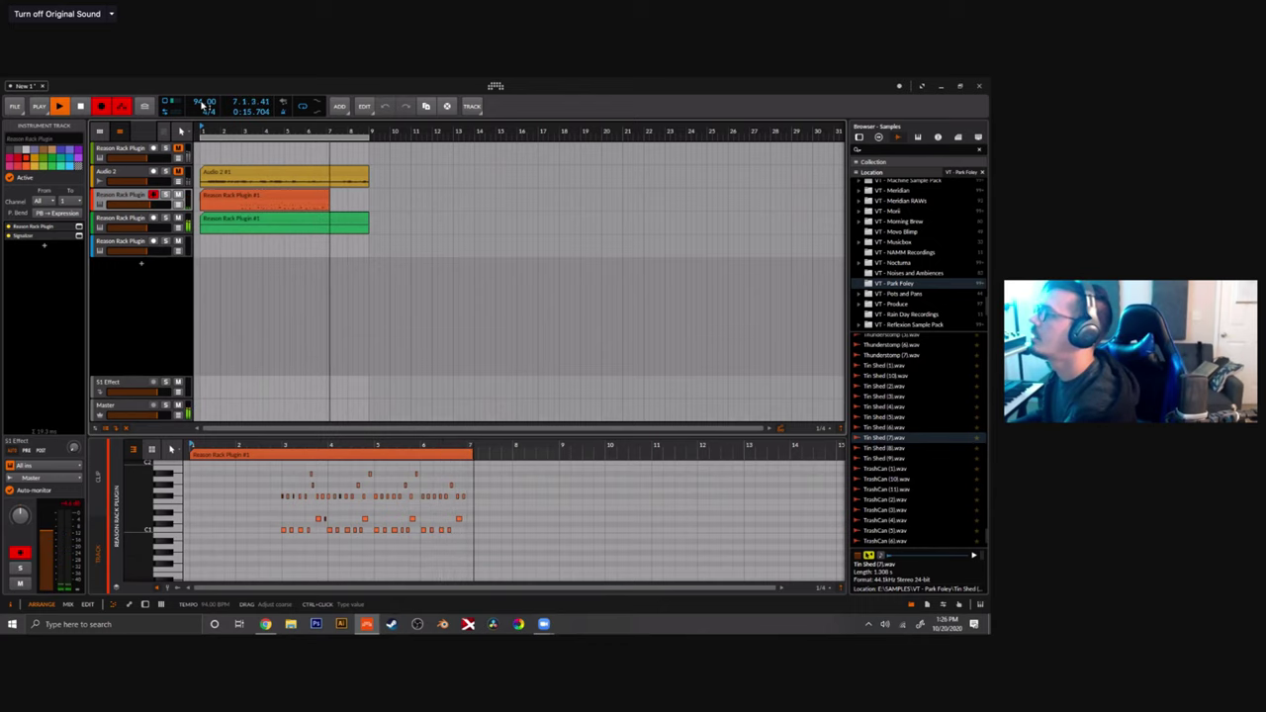
key(space)
Cut the drum clip's empty first two bars, trim it to four bars starting at bar 1, and duplicate it to fill eight bars.
click(245, 197)
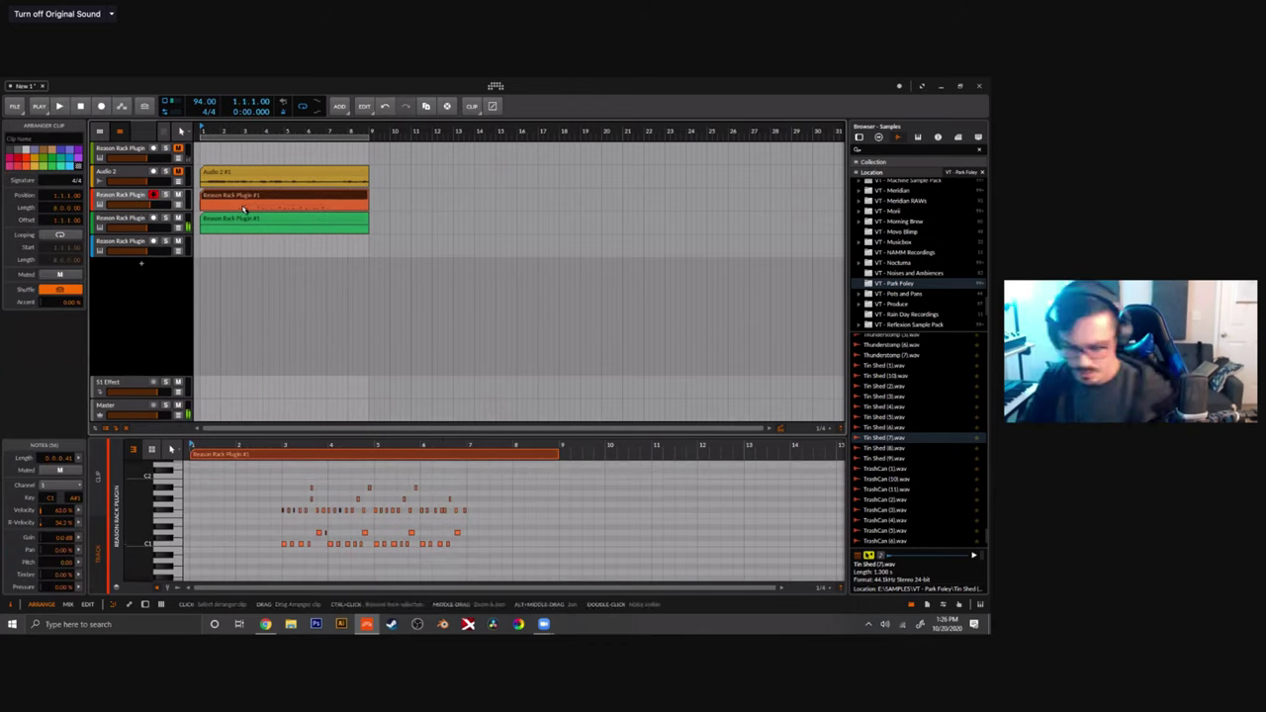
key(ctrl+e)
click(231, 194)
key(Delete)
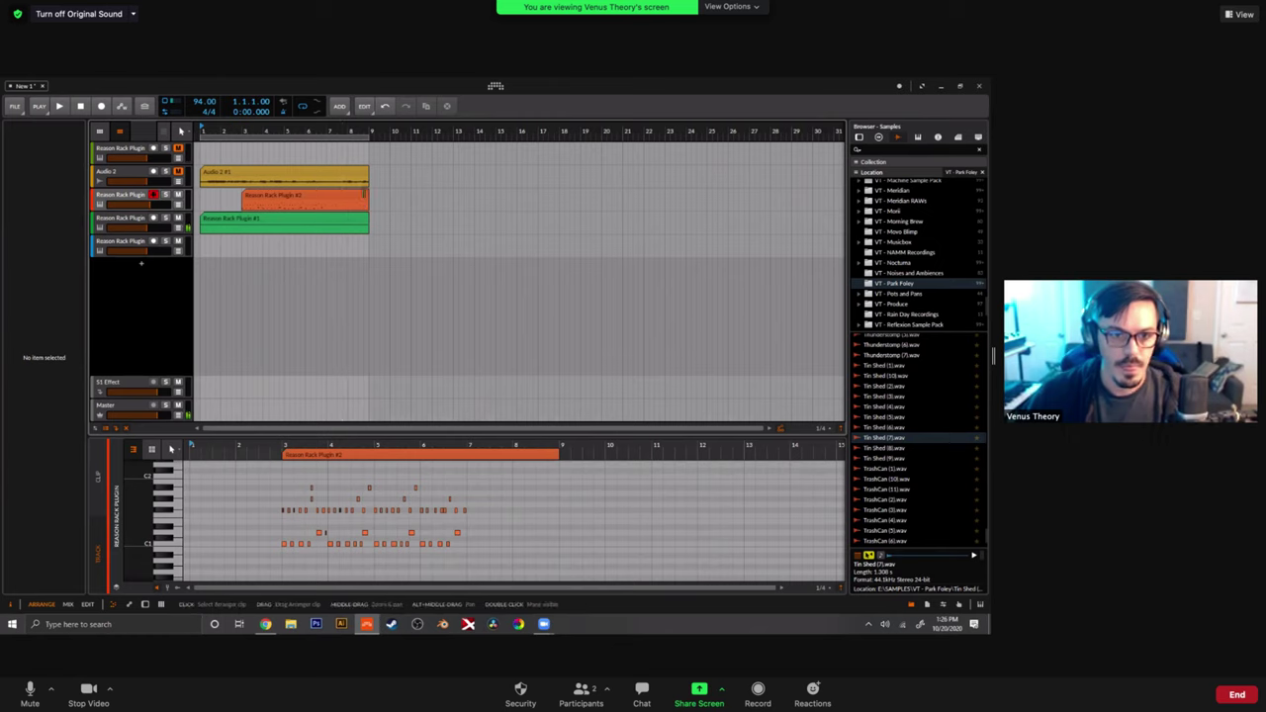
drag(356, 195, 284, 199)
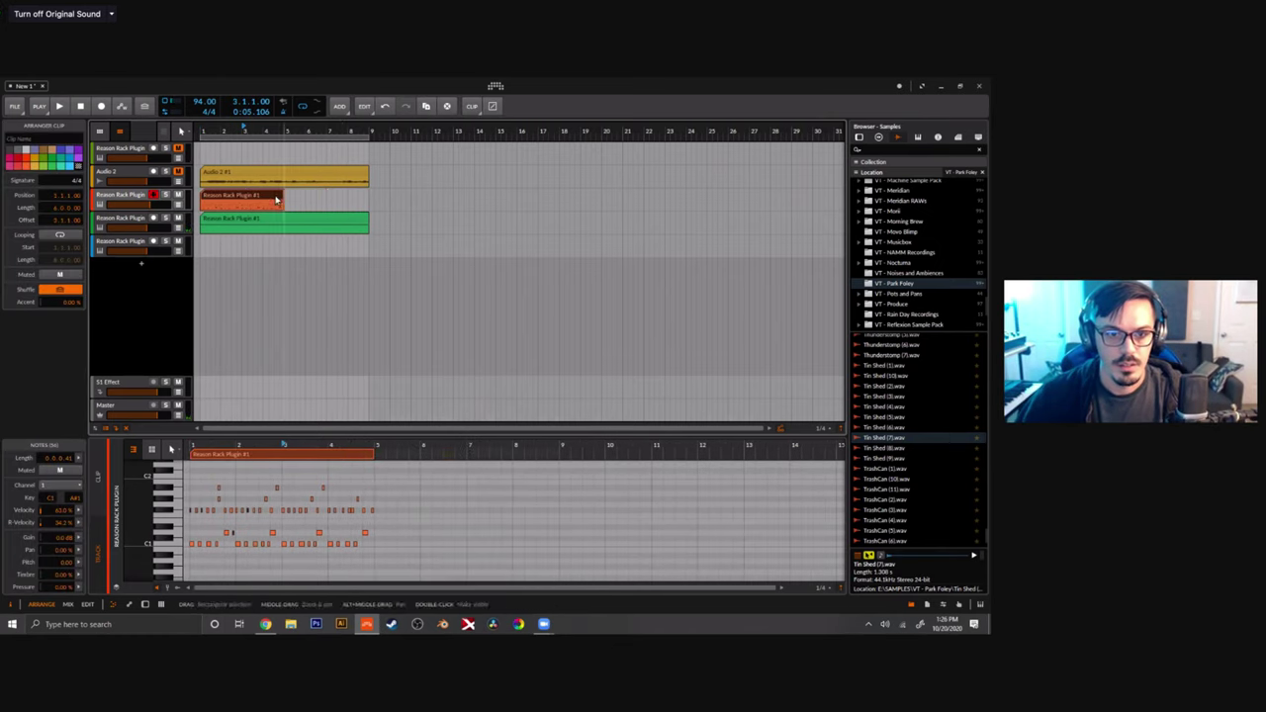
key(ctrl+d)
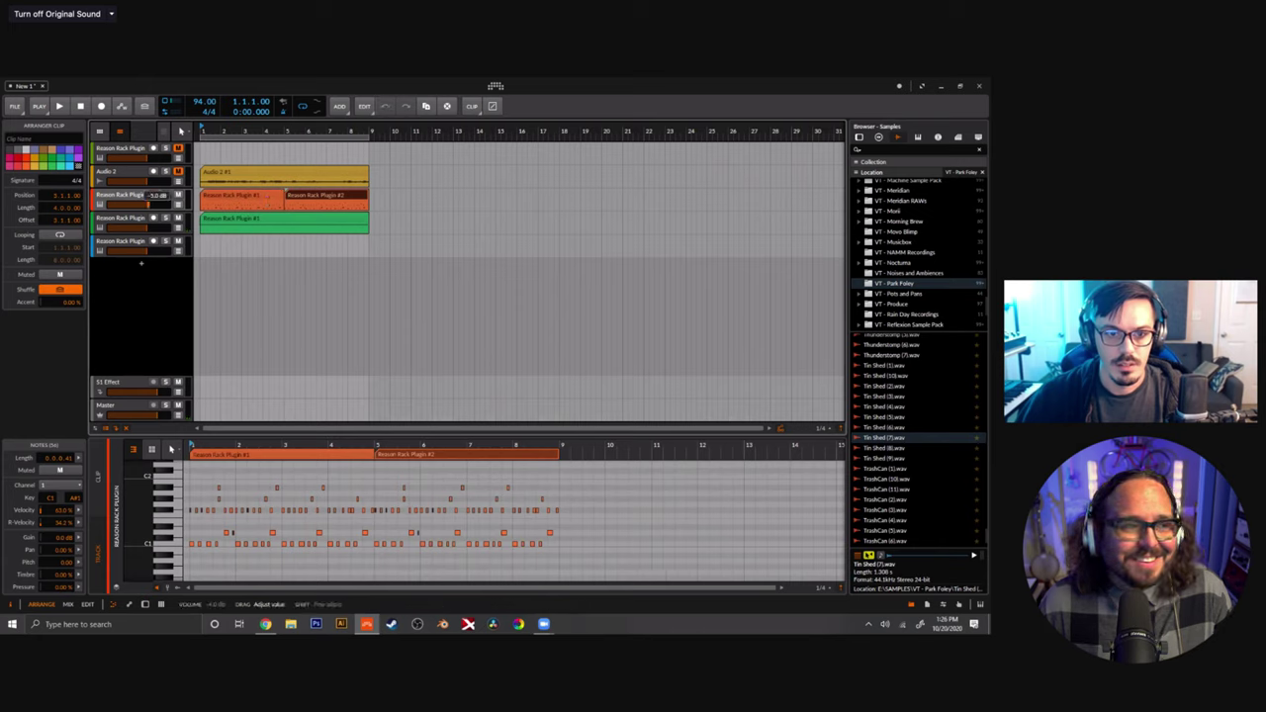
Audition the foley Europa track against the looped drums while adjusting its filter frequency.
click(141, 242)
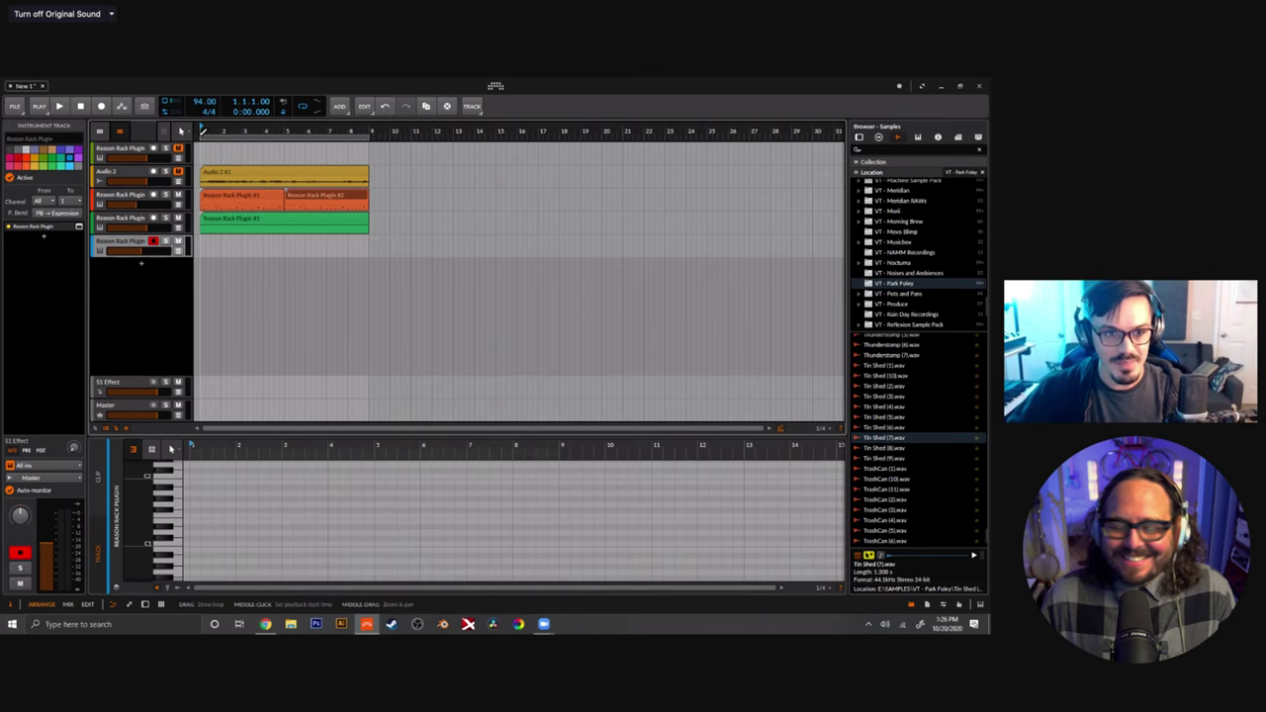
key(space)
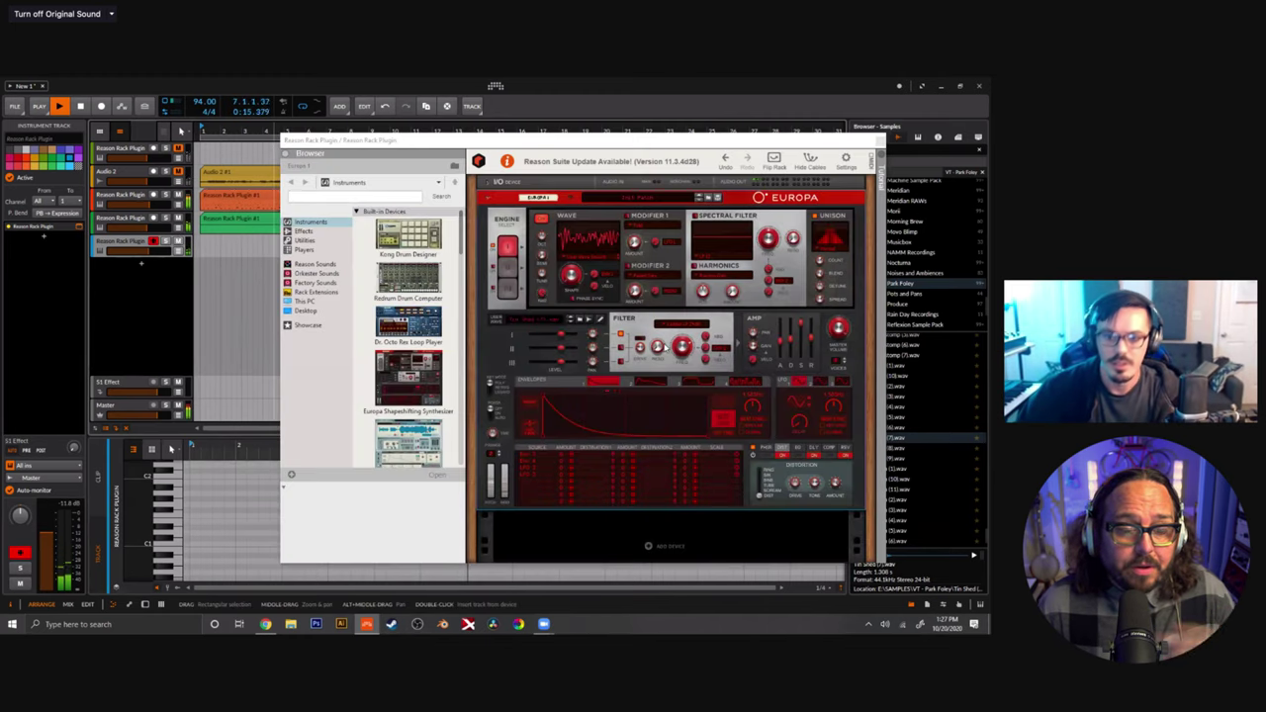
click(684, 351)
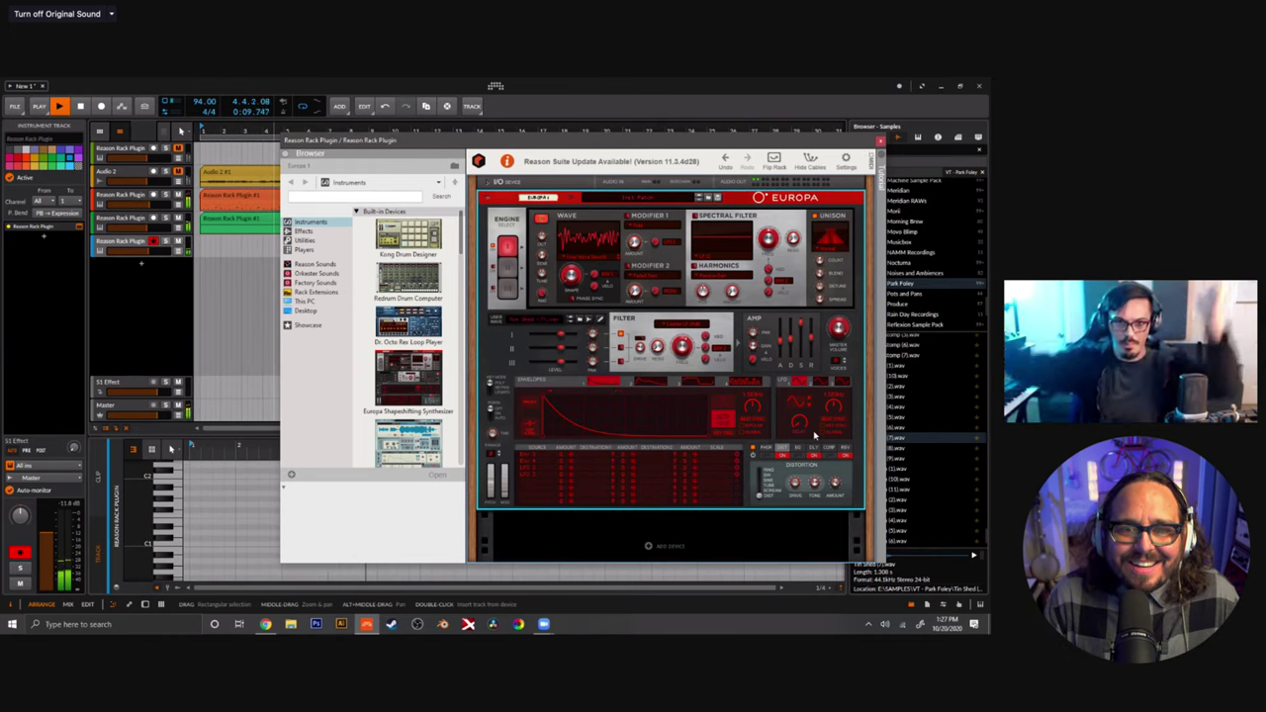
click(124, 325)
key(space)
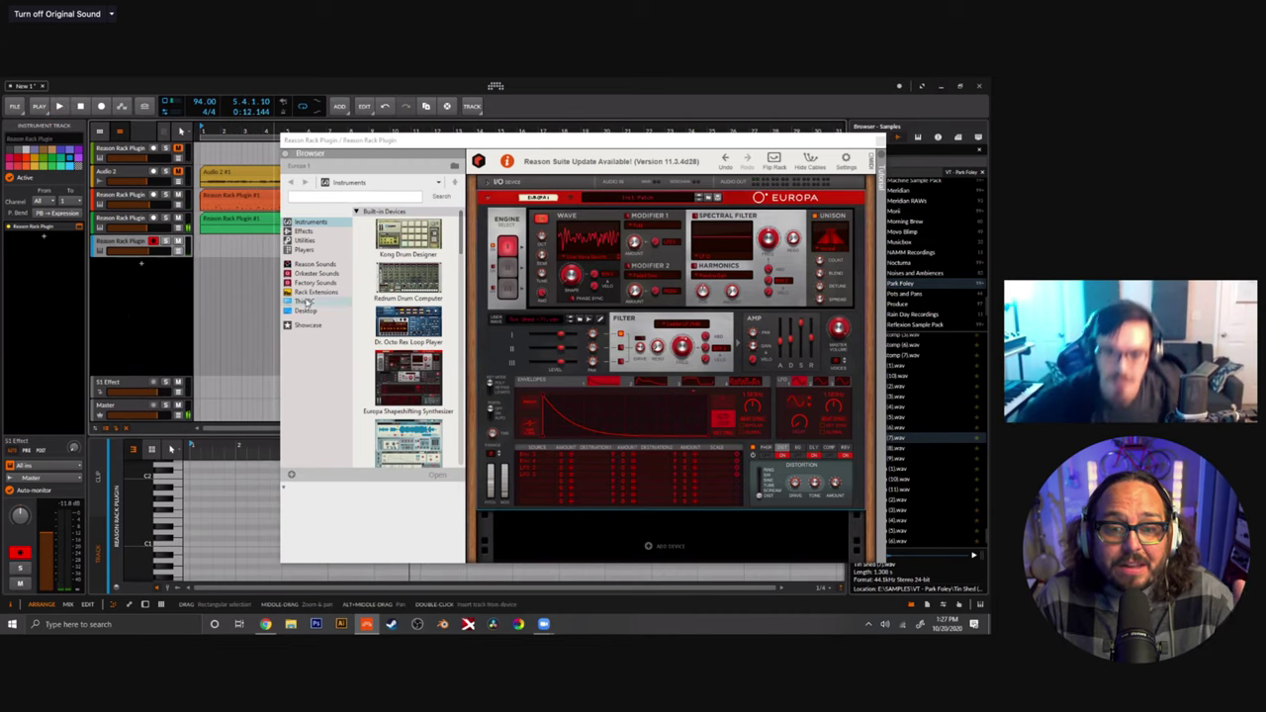
Hide the Reason Rack browser and reposition the Europa plugin window.
click(641, 143)
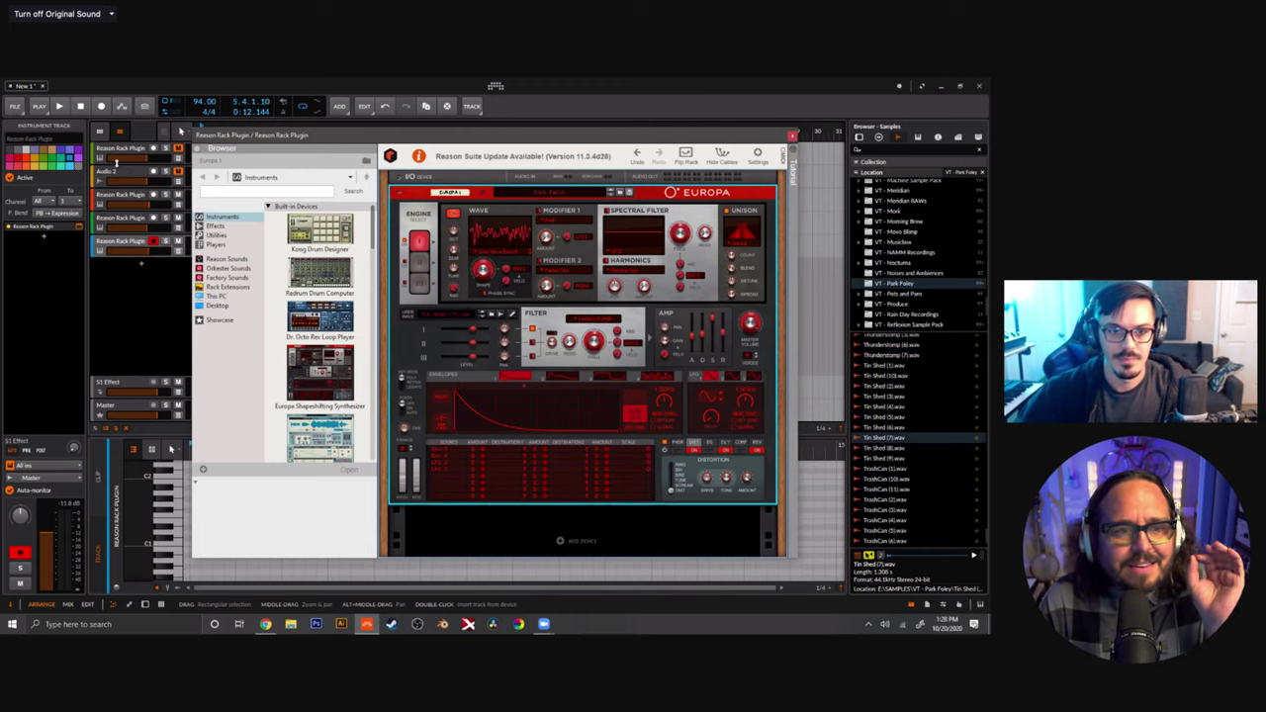
key(F3)
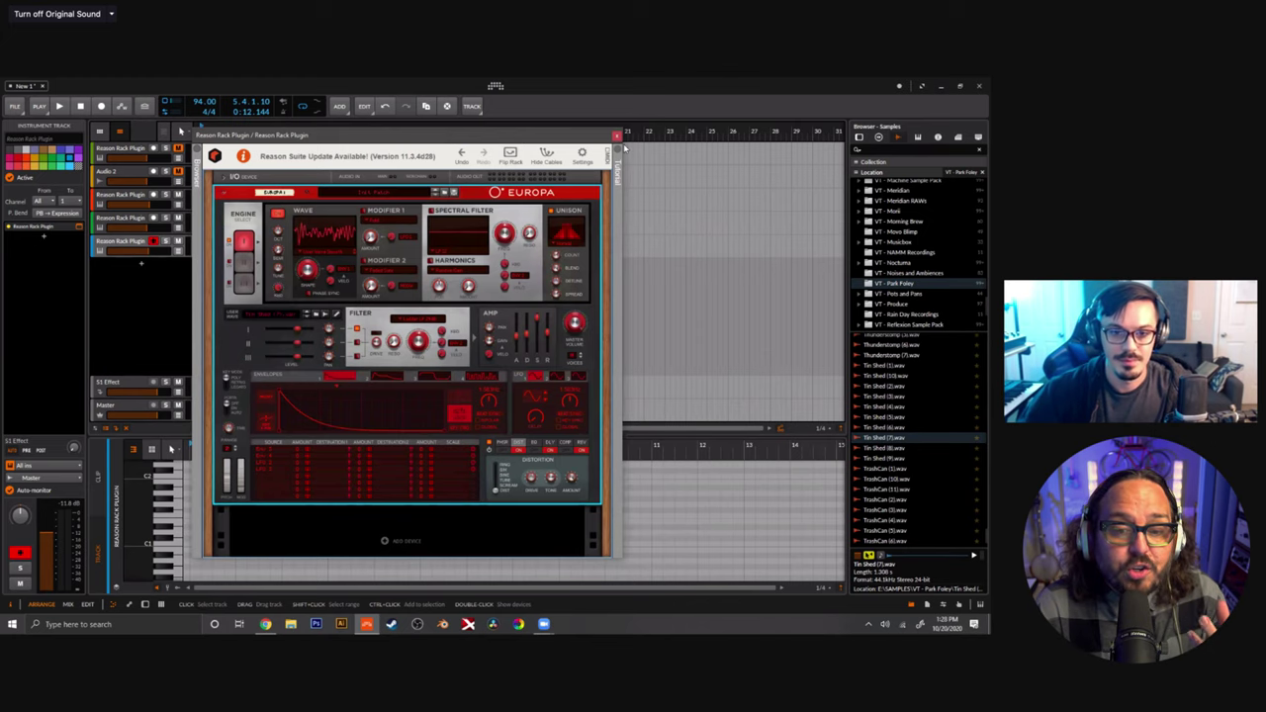
drag(510, 140, 623, 146)
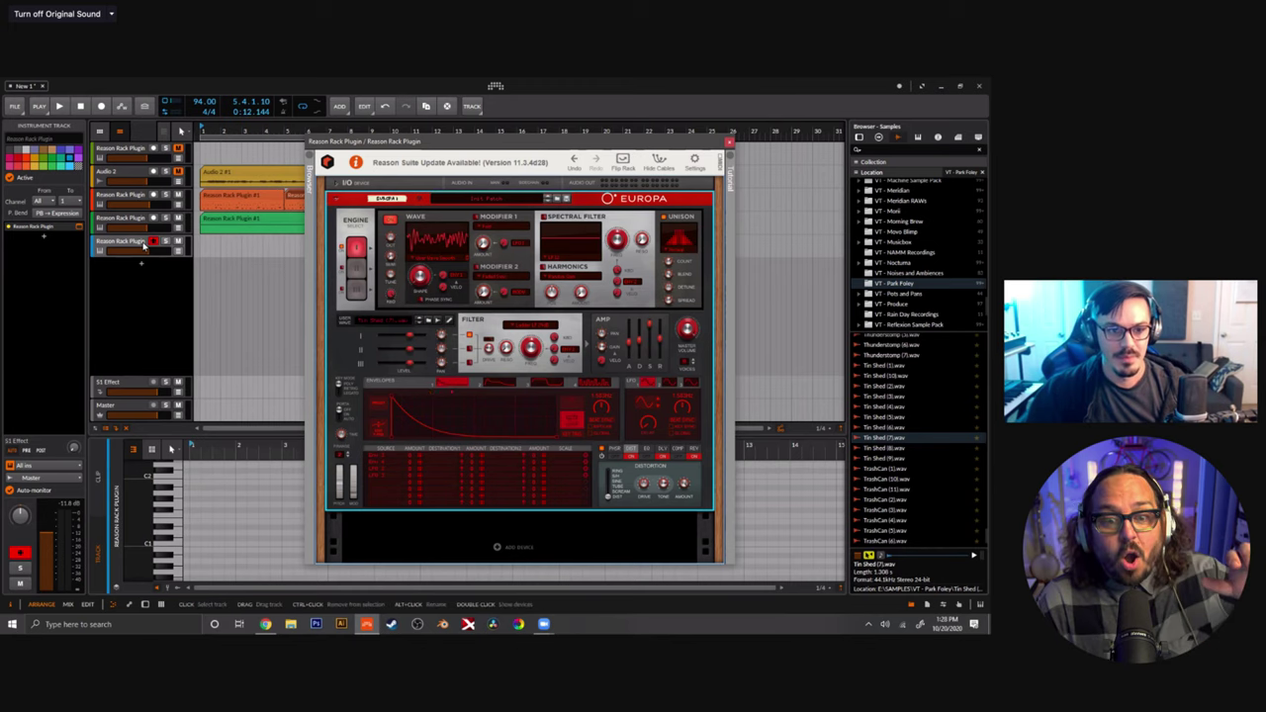
Add a new instrument track below the foley Europa track and load Piano V2 on it.
click(144, 246)
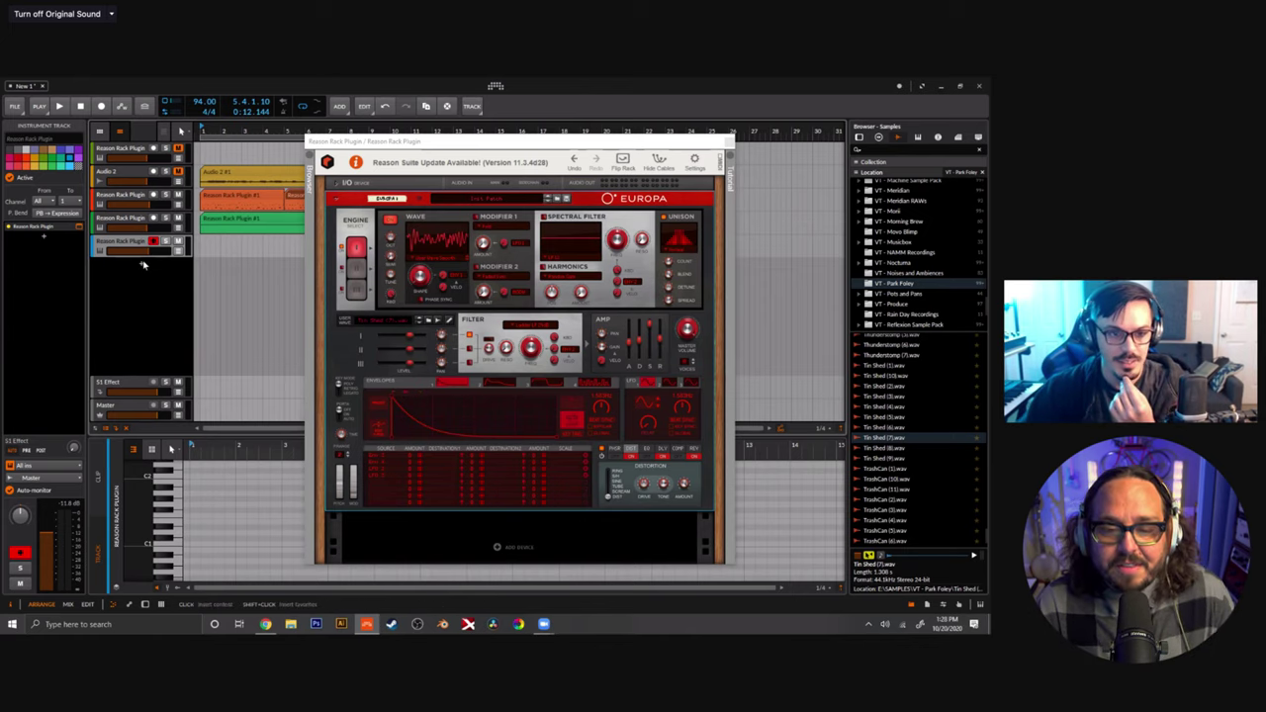
double_click(144, 265)
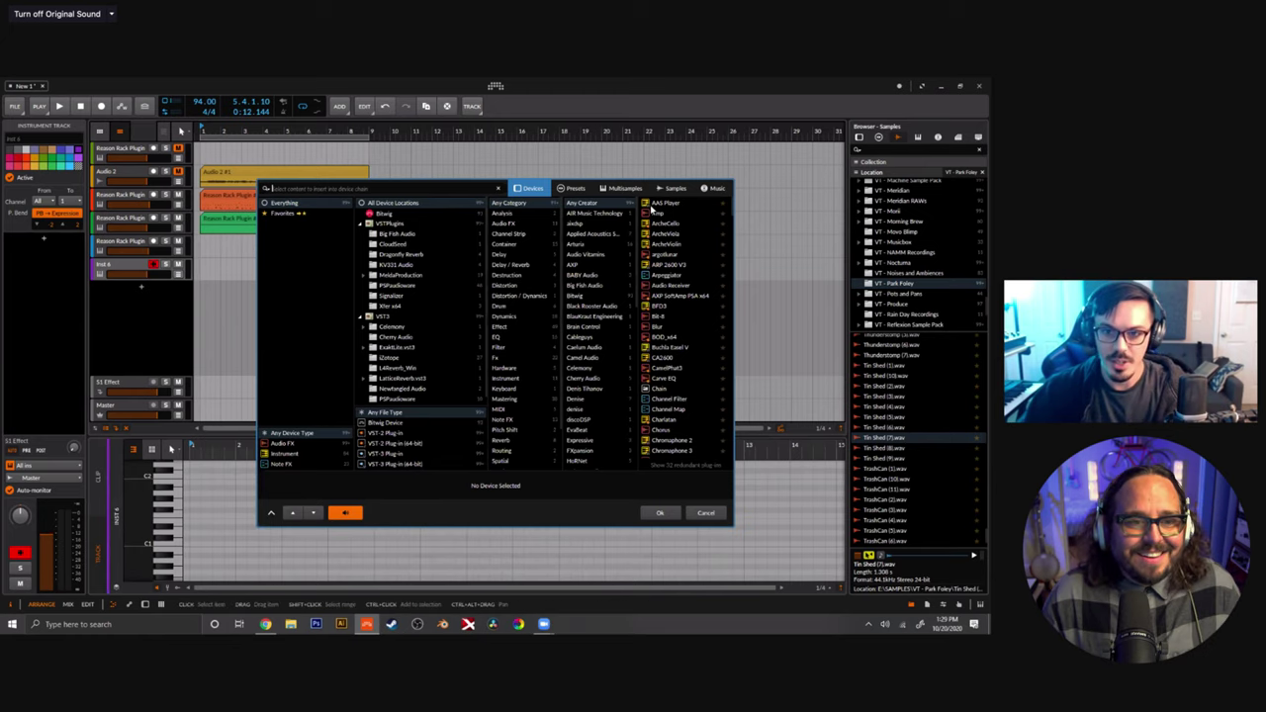
text(piano)
double_click(656, 205)
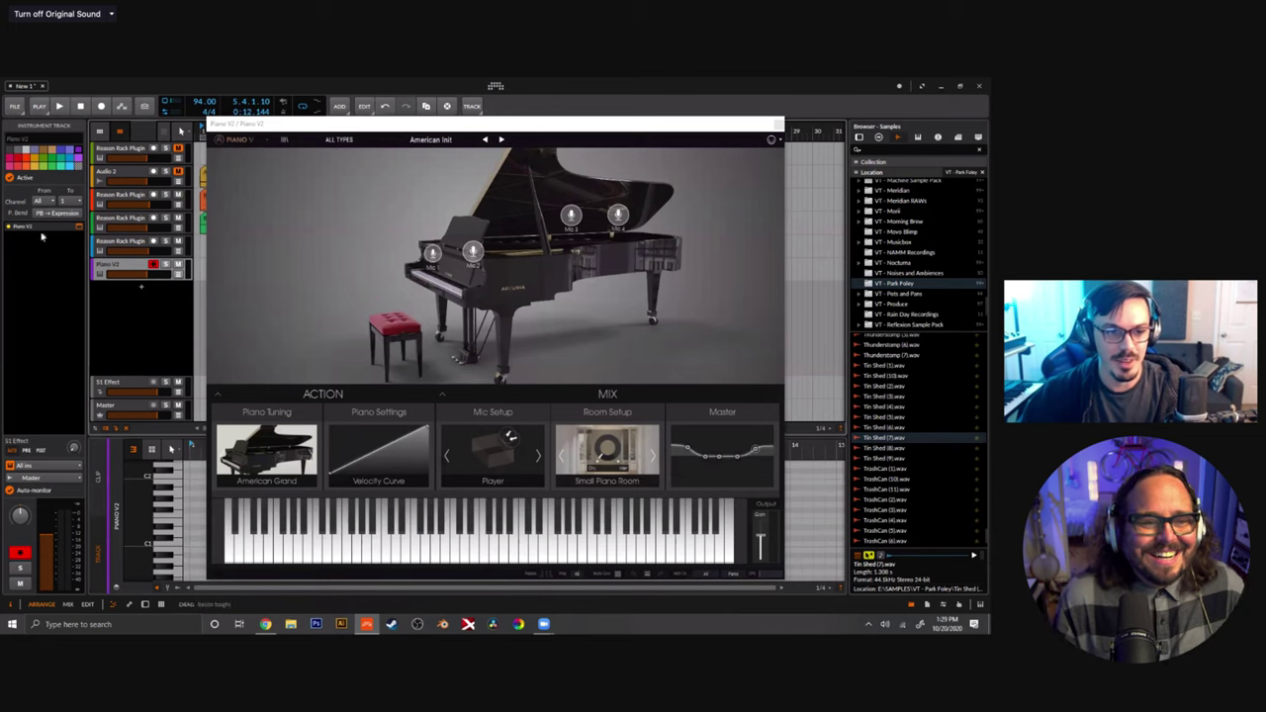
Replace Piano V2 with the Reason Rack Plugin on the new track and add an ID8 Instrument Device.
click(43, 228)
key(Delete)
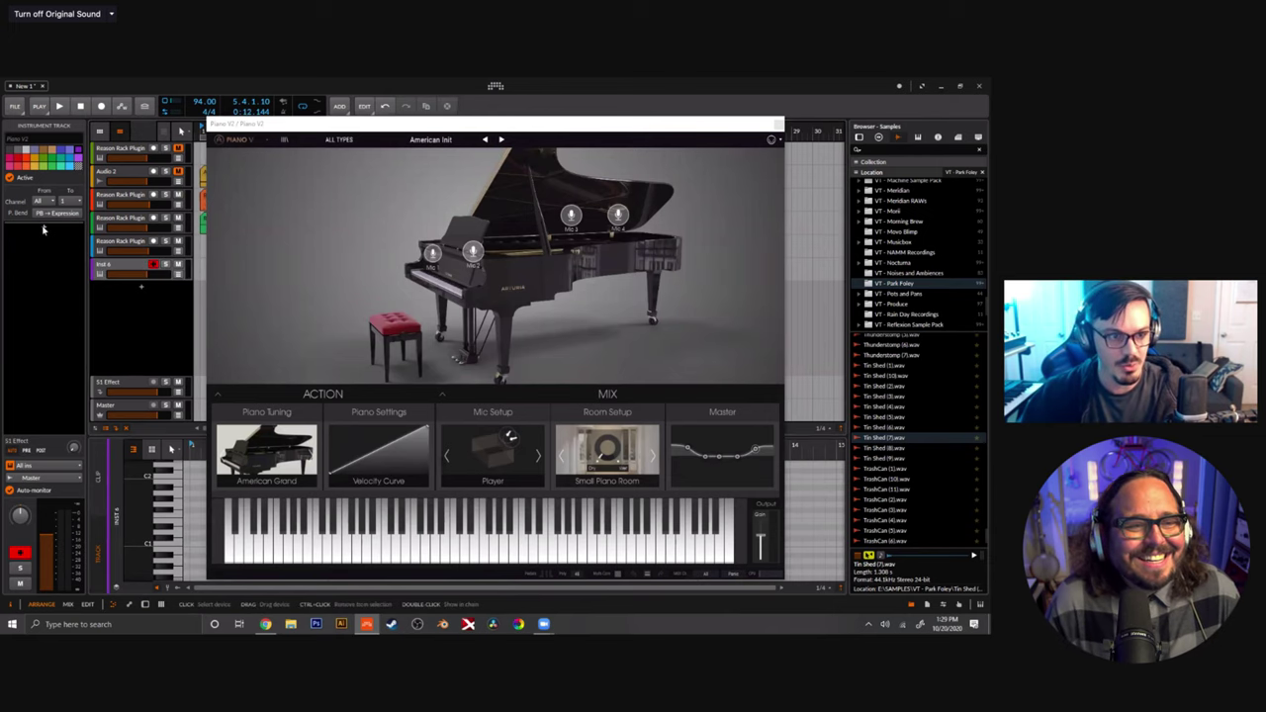
click(42, 228)
text(ra)
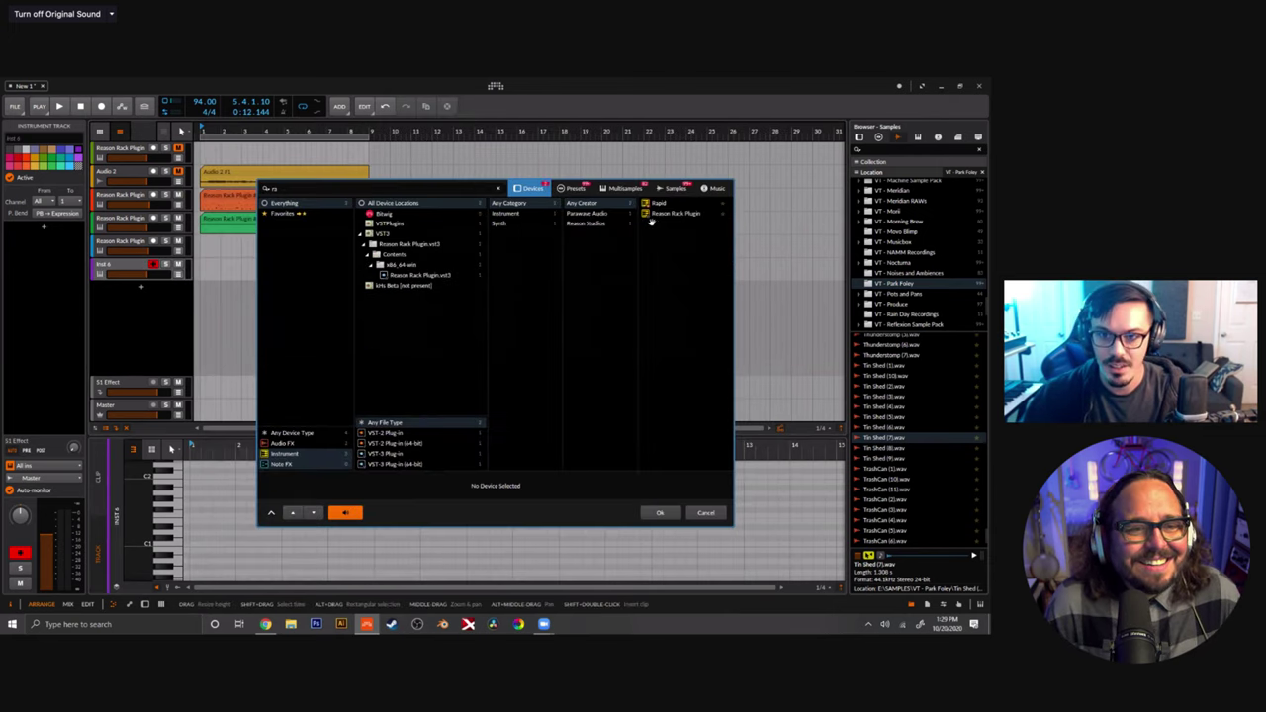
double_click(653, 213)
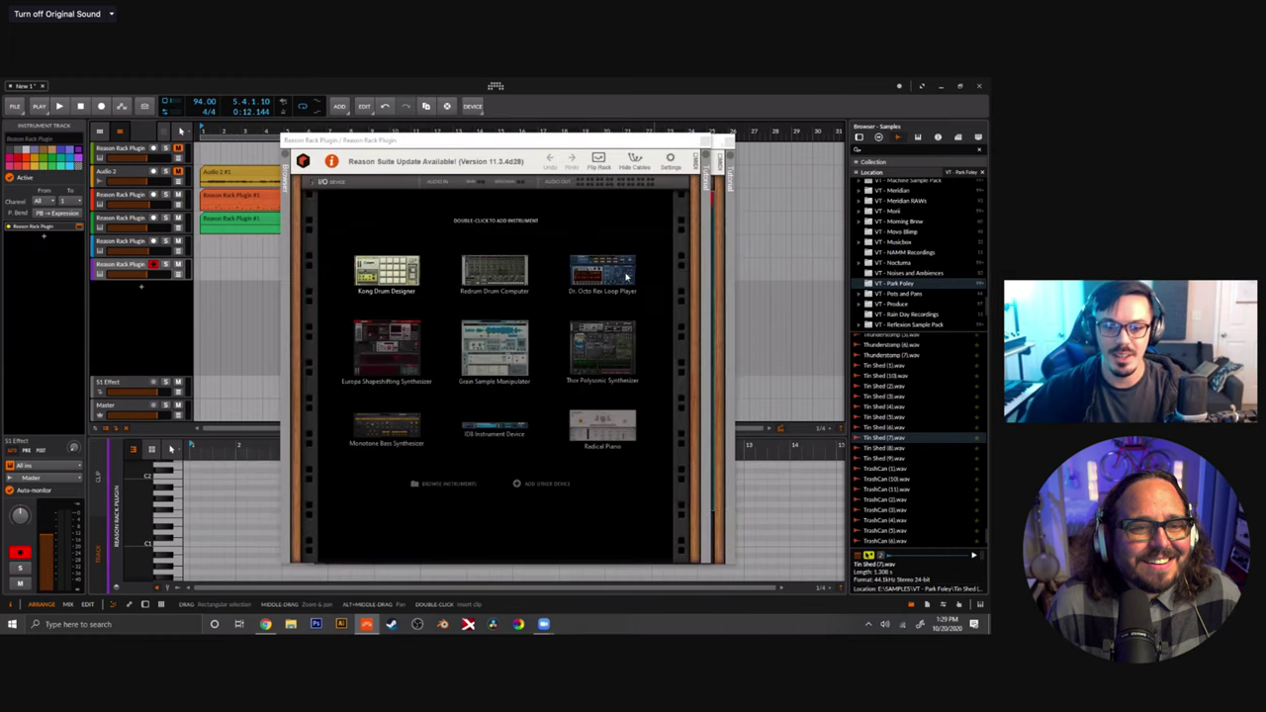
double_click(500, 427)
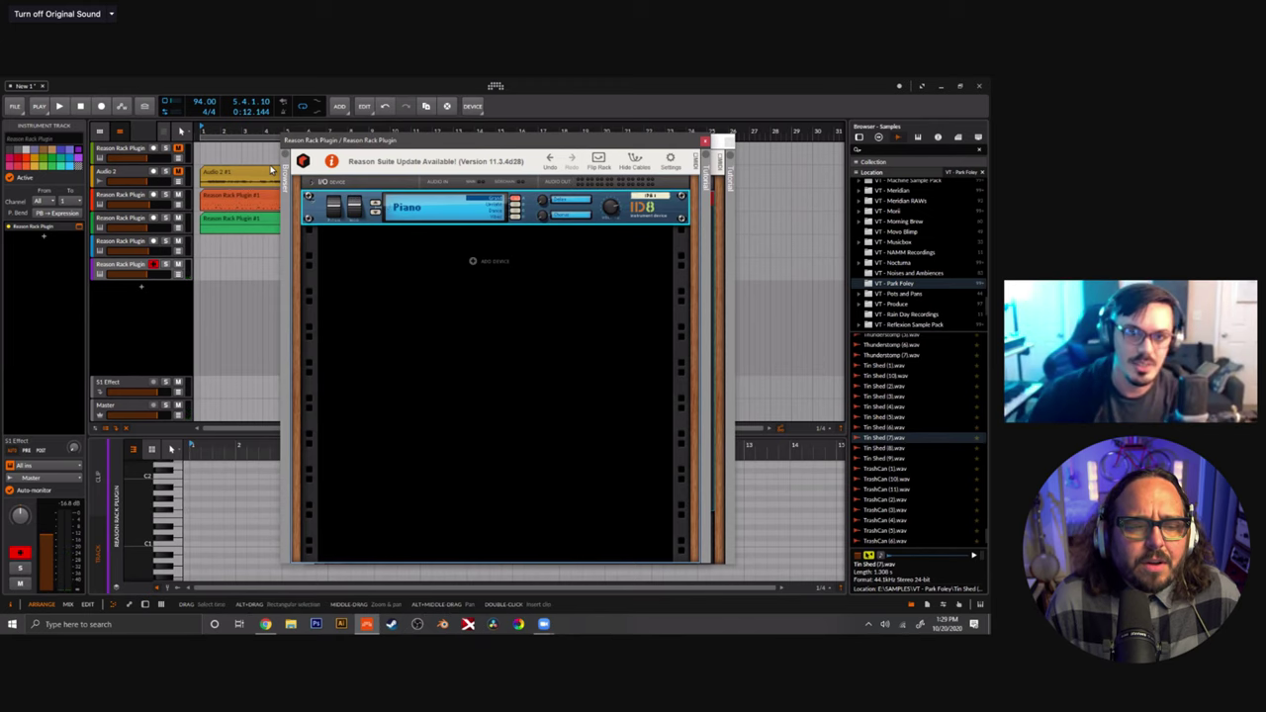
Add a Europa Shapeshifting Synthesizer beneath the ID8 piano in the rack and fold its panel.
click(287, 158)
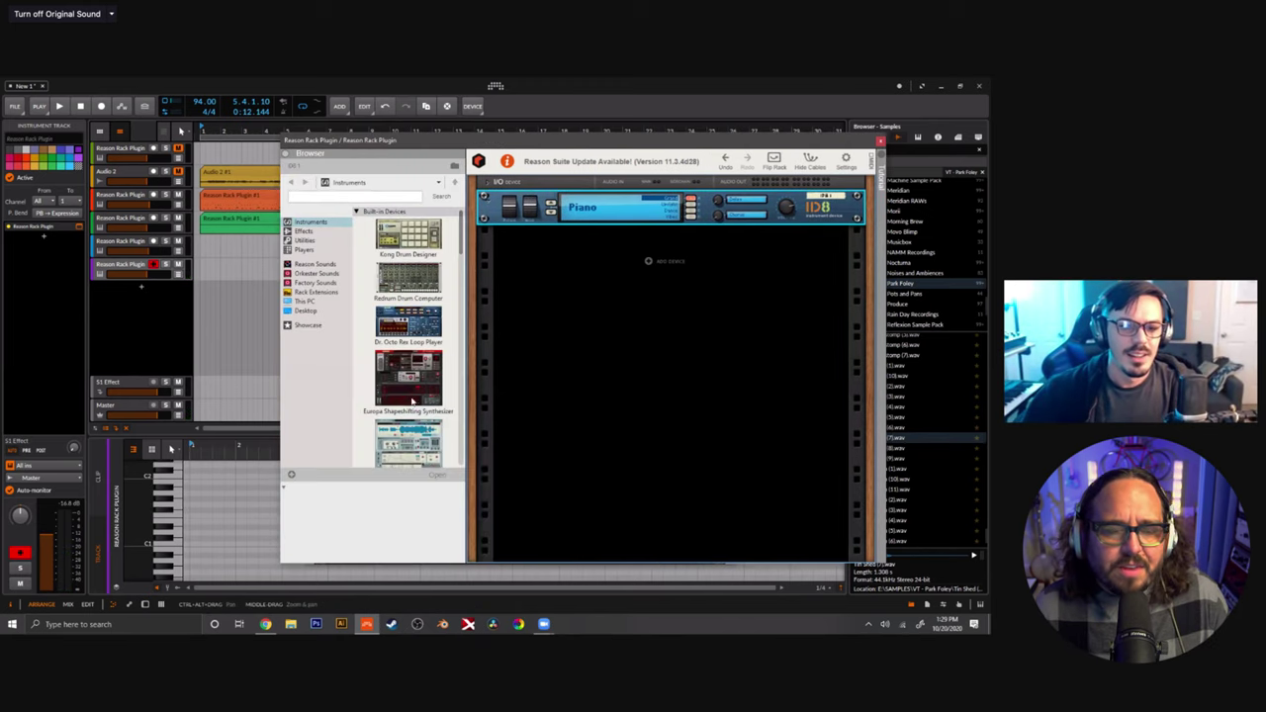
drag(405, 403, 526, 362)
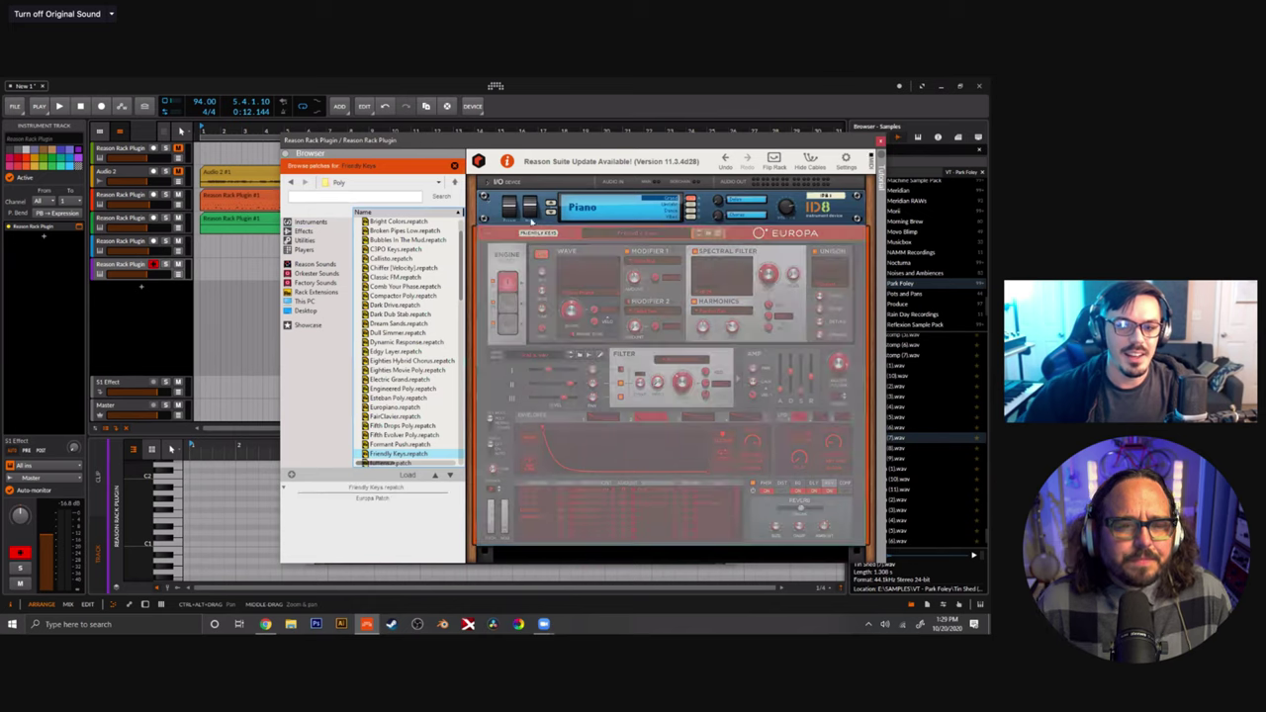
click(529, 213)
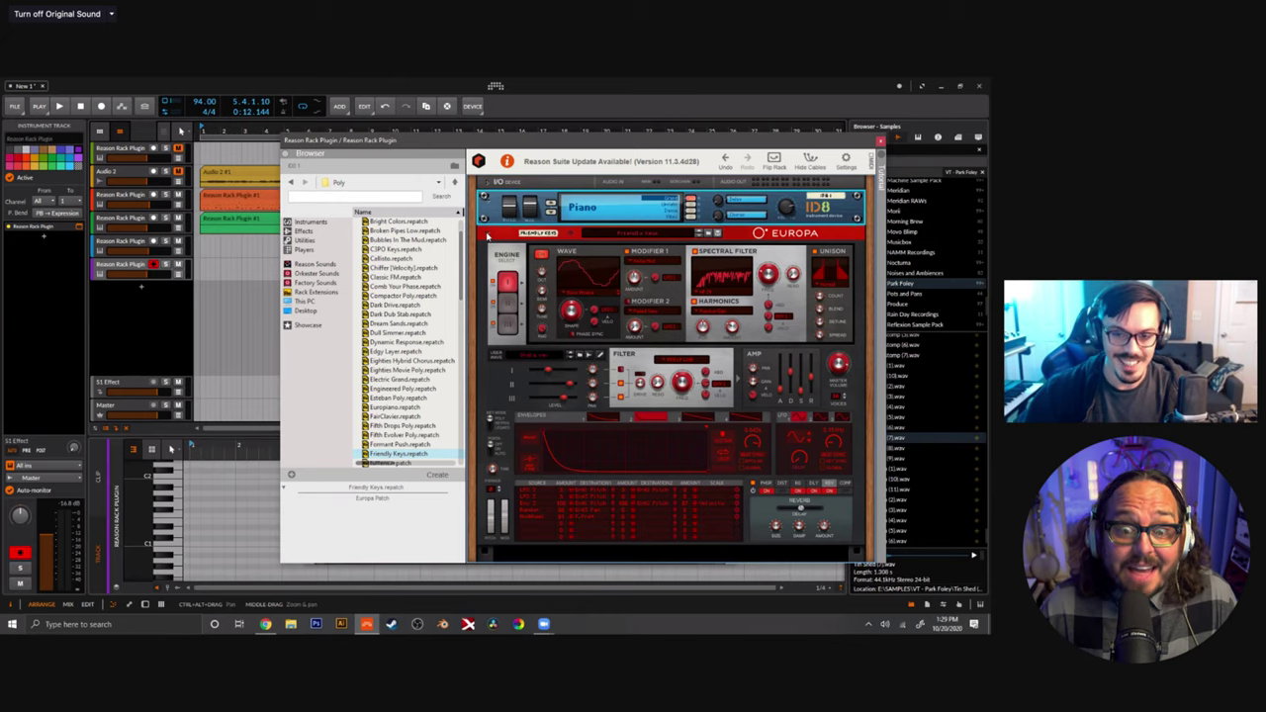
click(486, 235)
Add The Echo below Europa, lower its output mix, and place an RV7000 MkII Reverb beneath it.
click(321, 230)
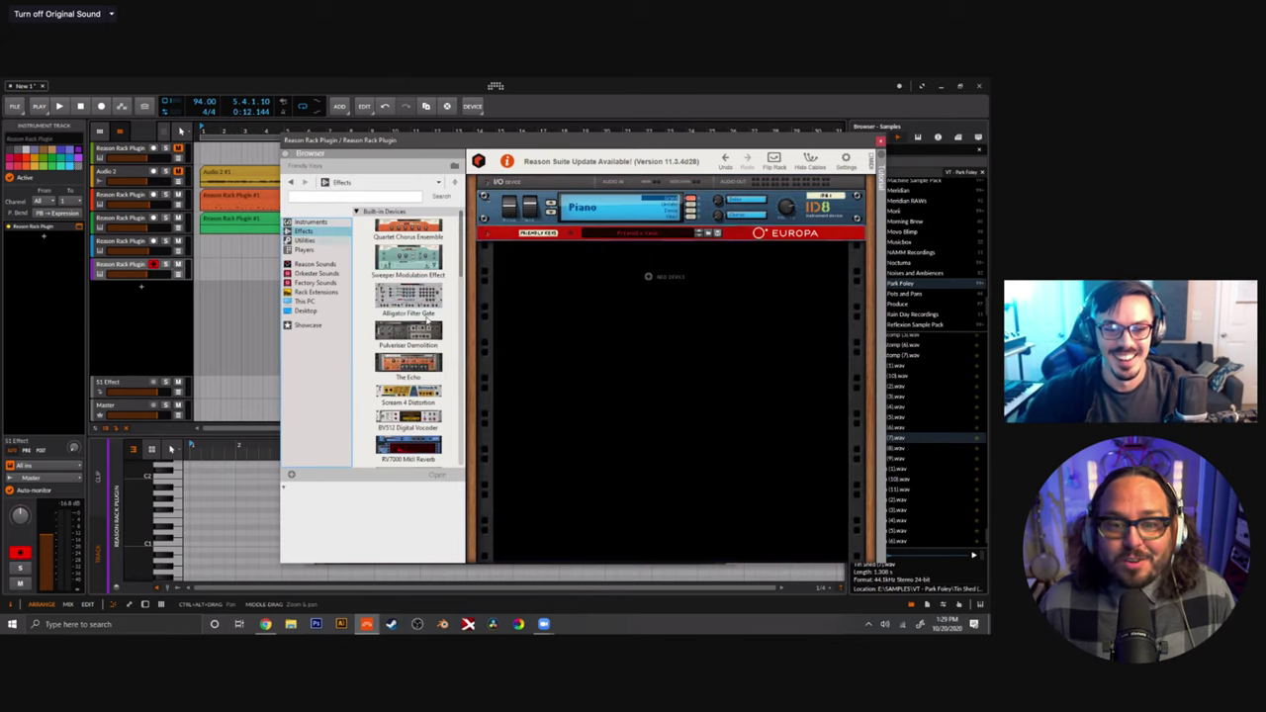
drag(420, 364, 614, 346)
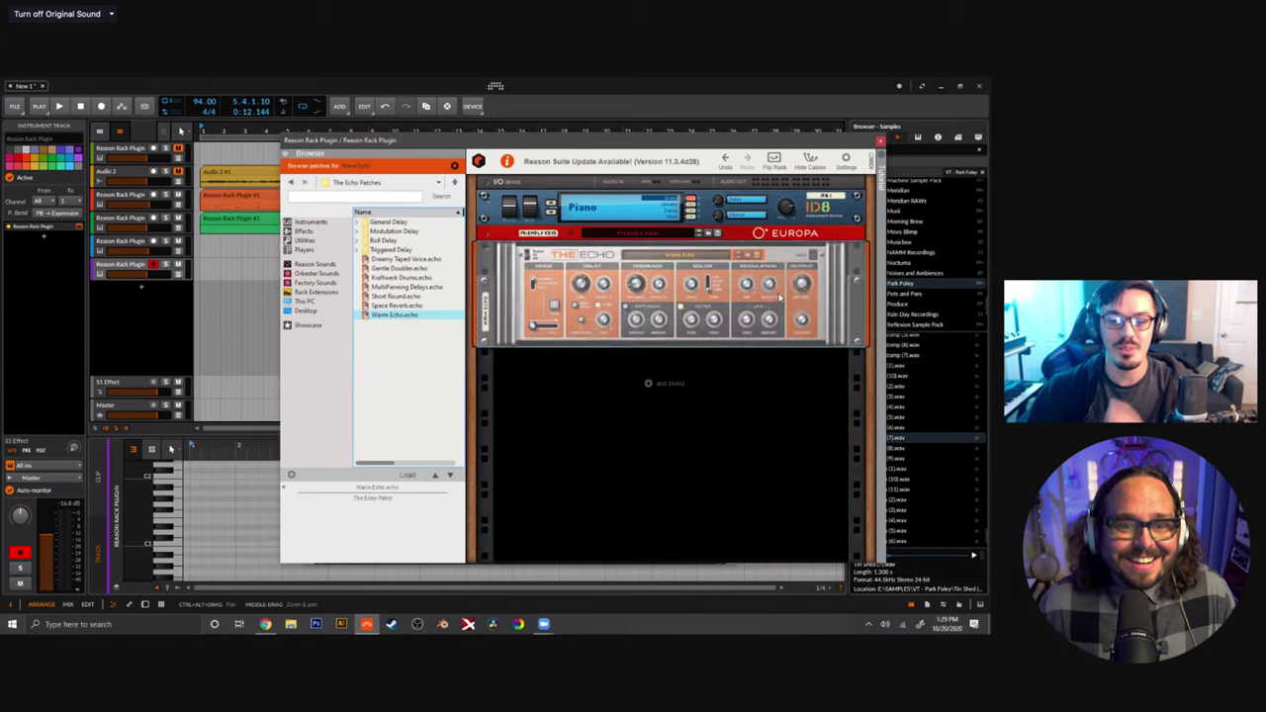
drag(798, 292, 798, 304)
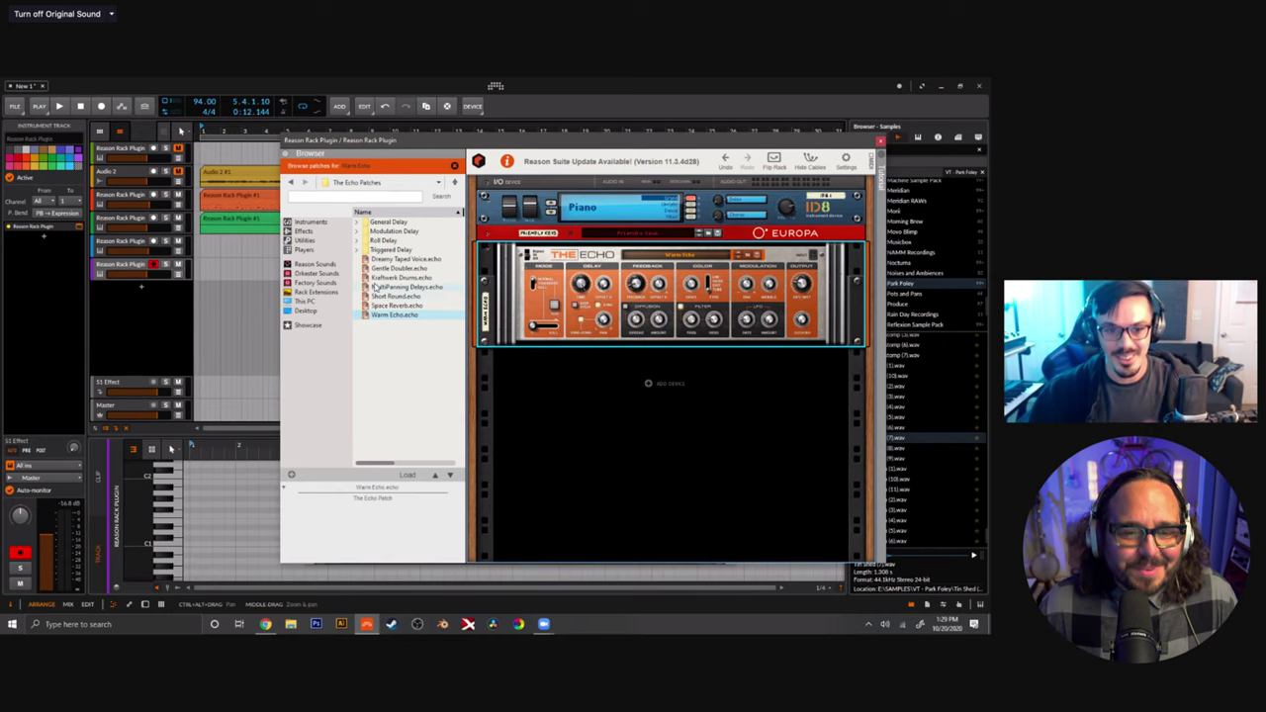
click(305, 232)
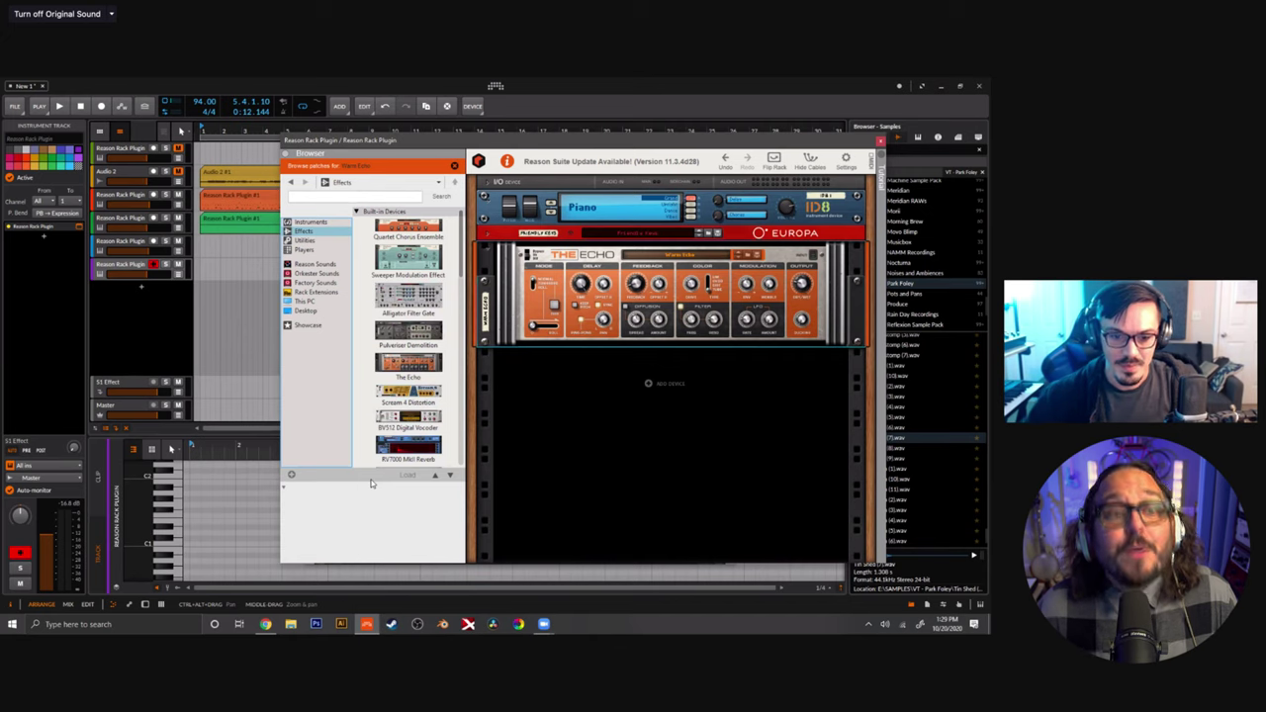
drag(406, 453, 674, 398)
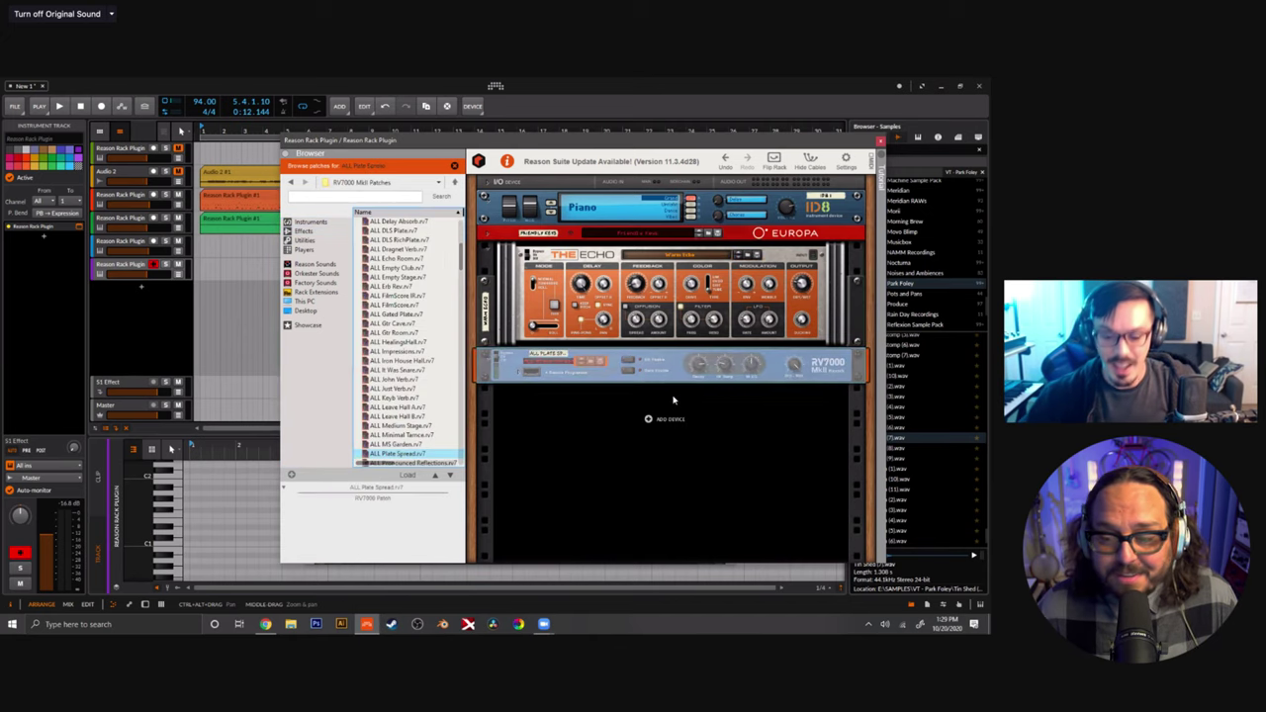
Add a Sweeper Modulation Effect below the RV7000 MkII Reverb in the rack.
drag(798, 378, 797, 391)
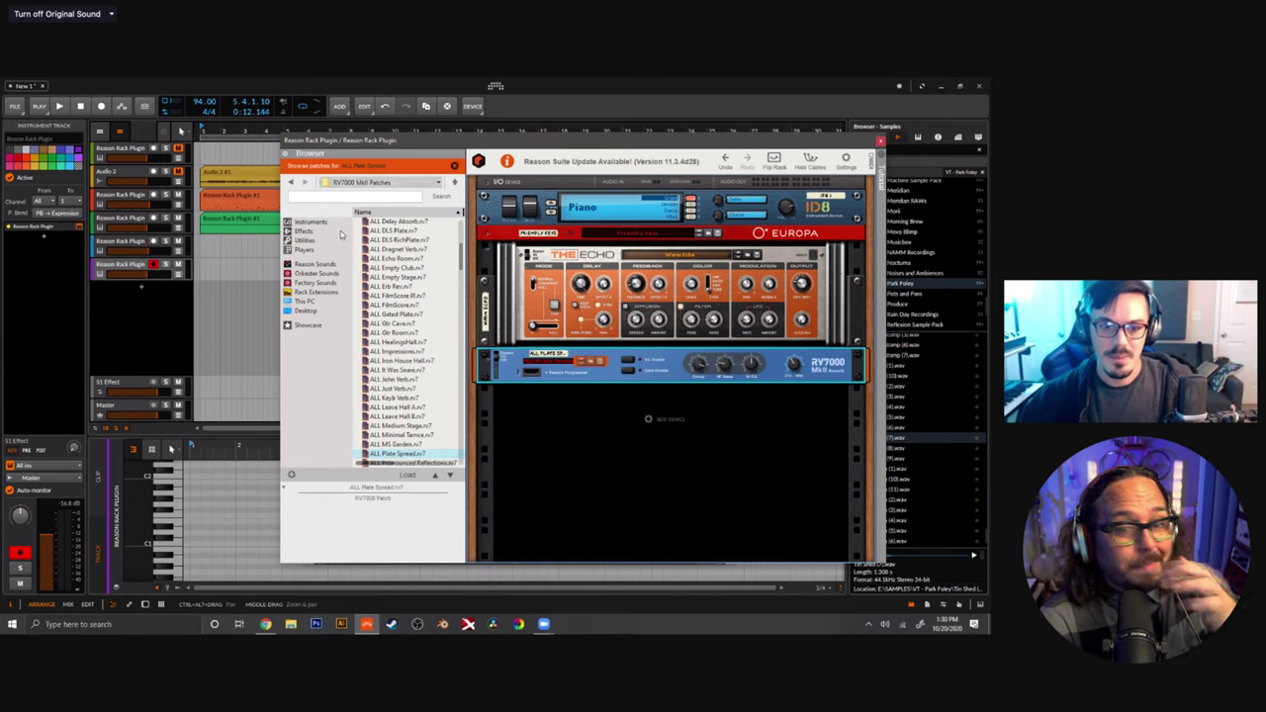
click(306, 232)
drag(408, 277, 653, 420)
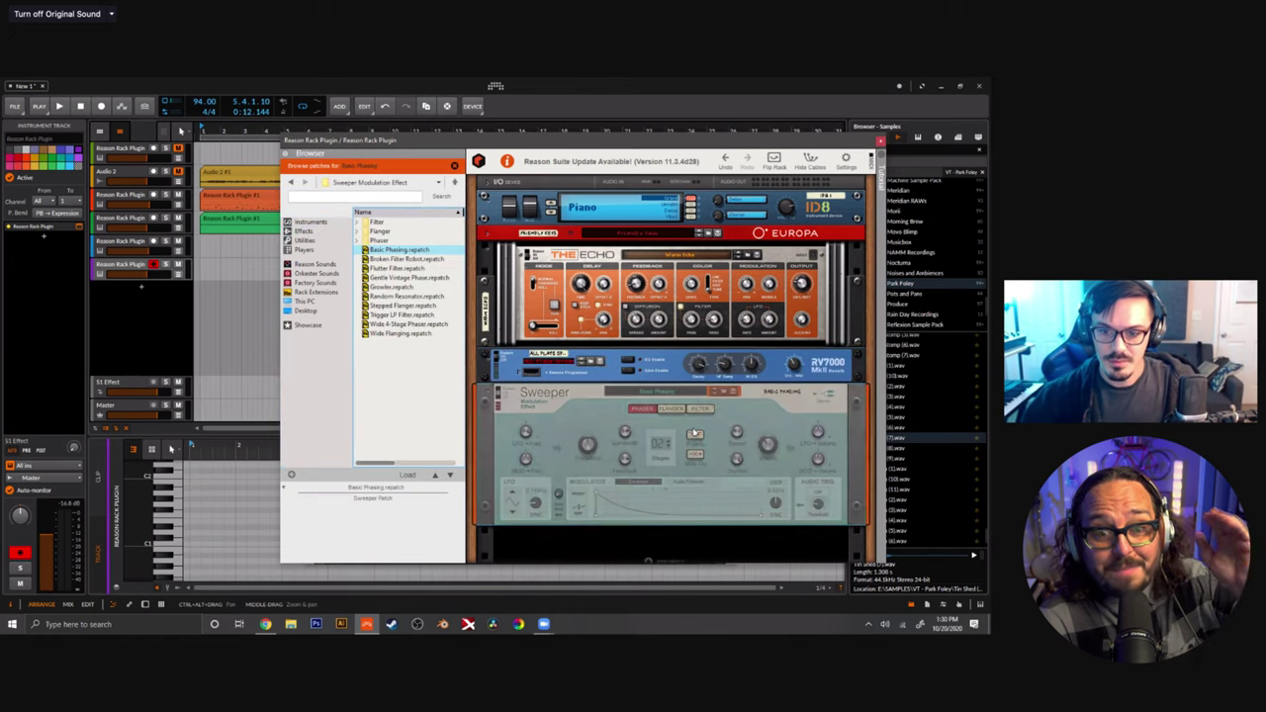
Reset the Sweeper to its Init Patch and switch it to Filter mode.
right_click(611, 416)
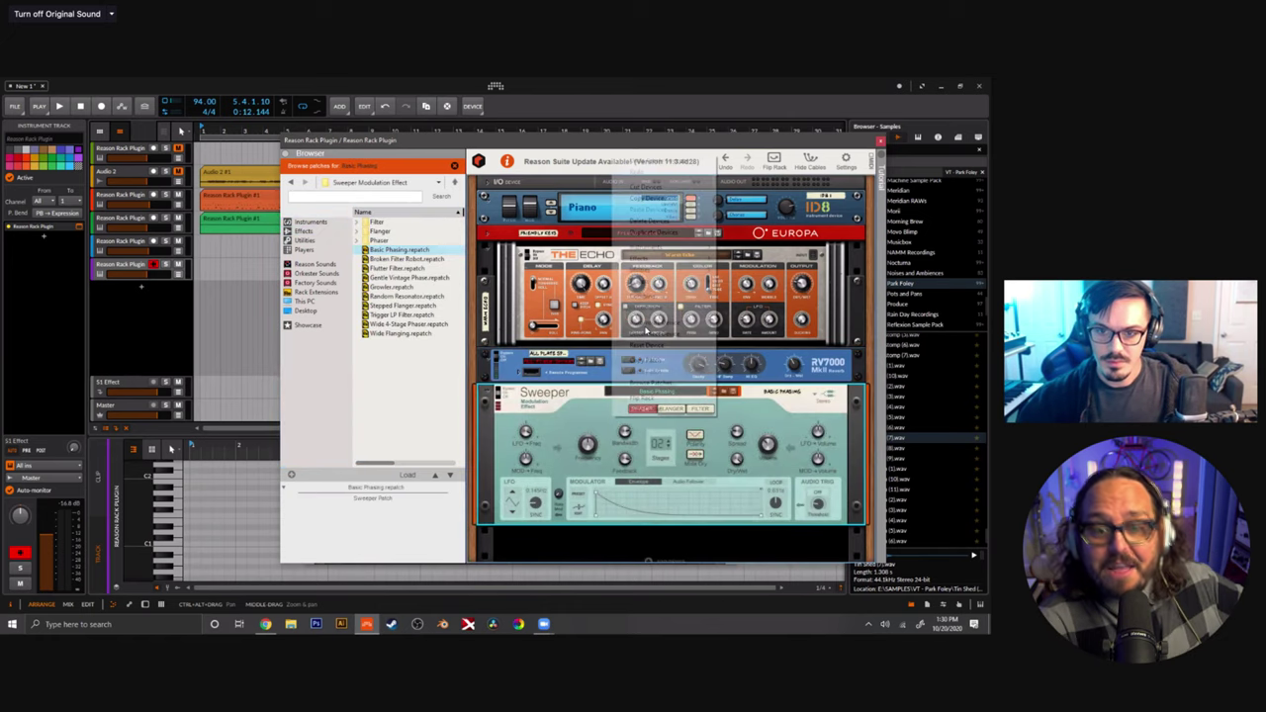
click(655, 345)
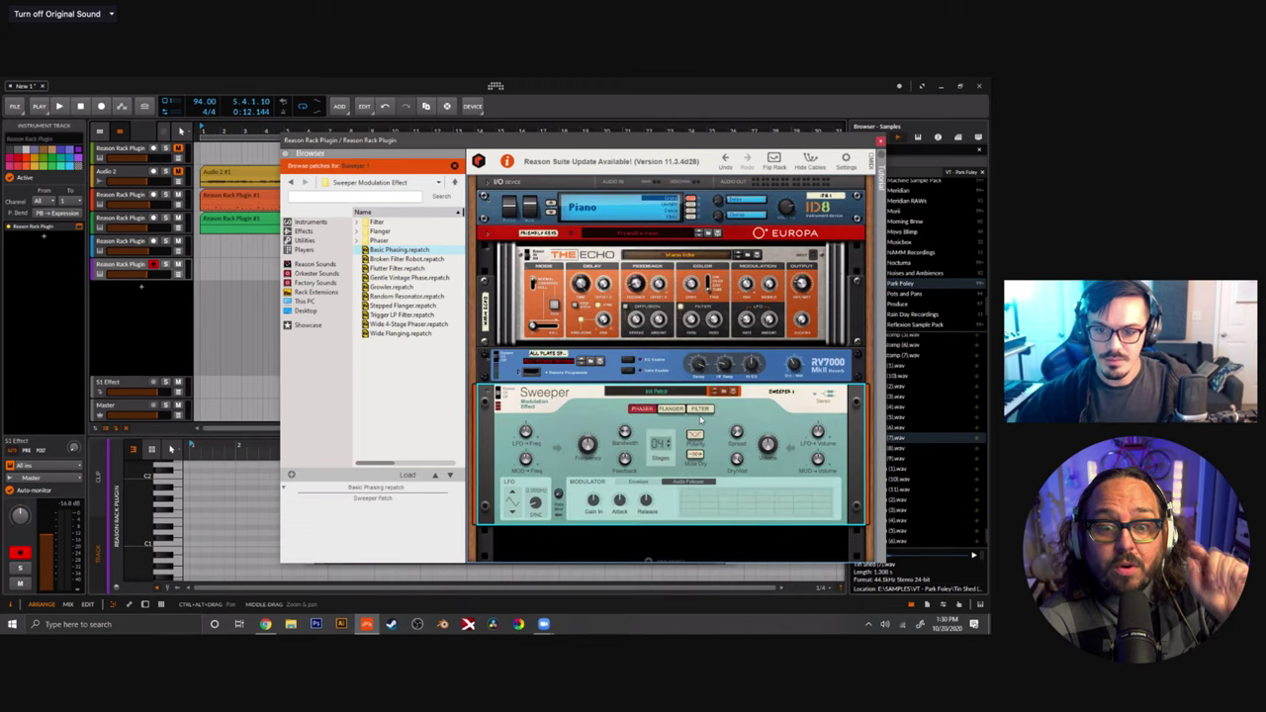
click(700, 409)
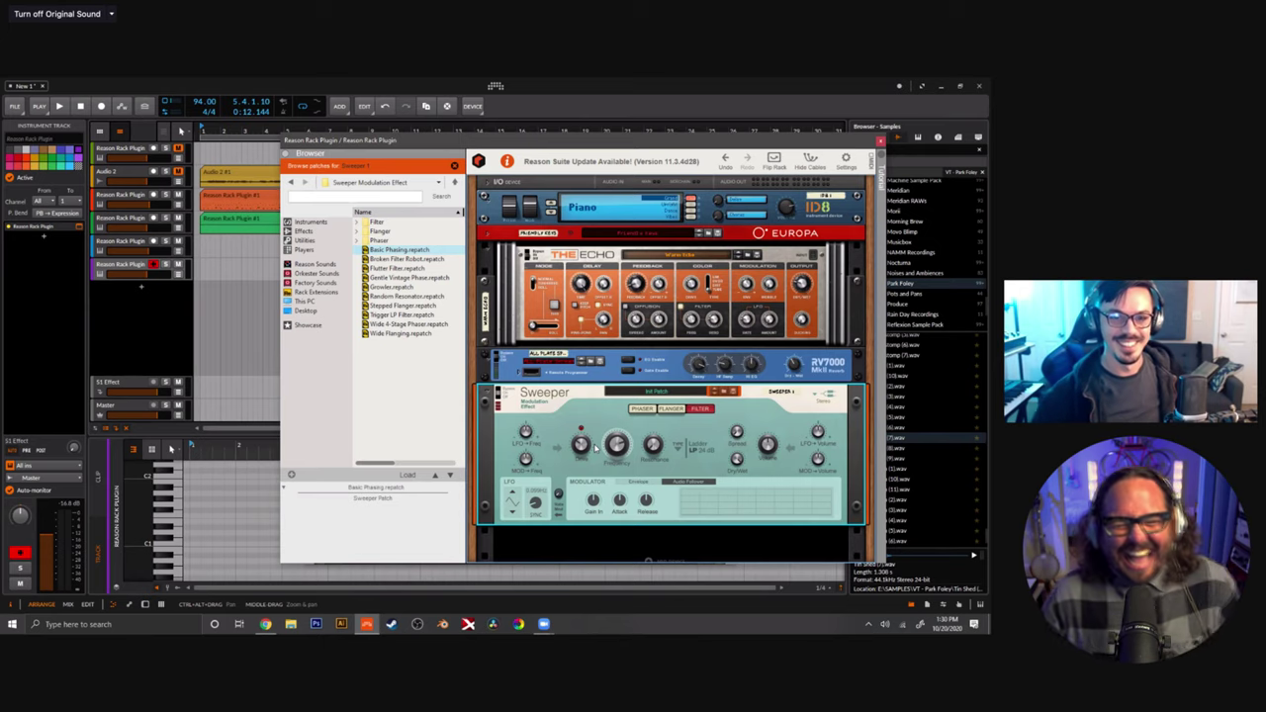
Hide the Reason Rack browser and the arranger's detail editor panel to free up space.
click(288, 157)
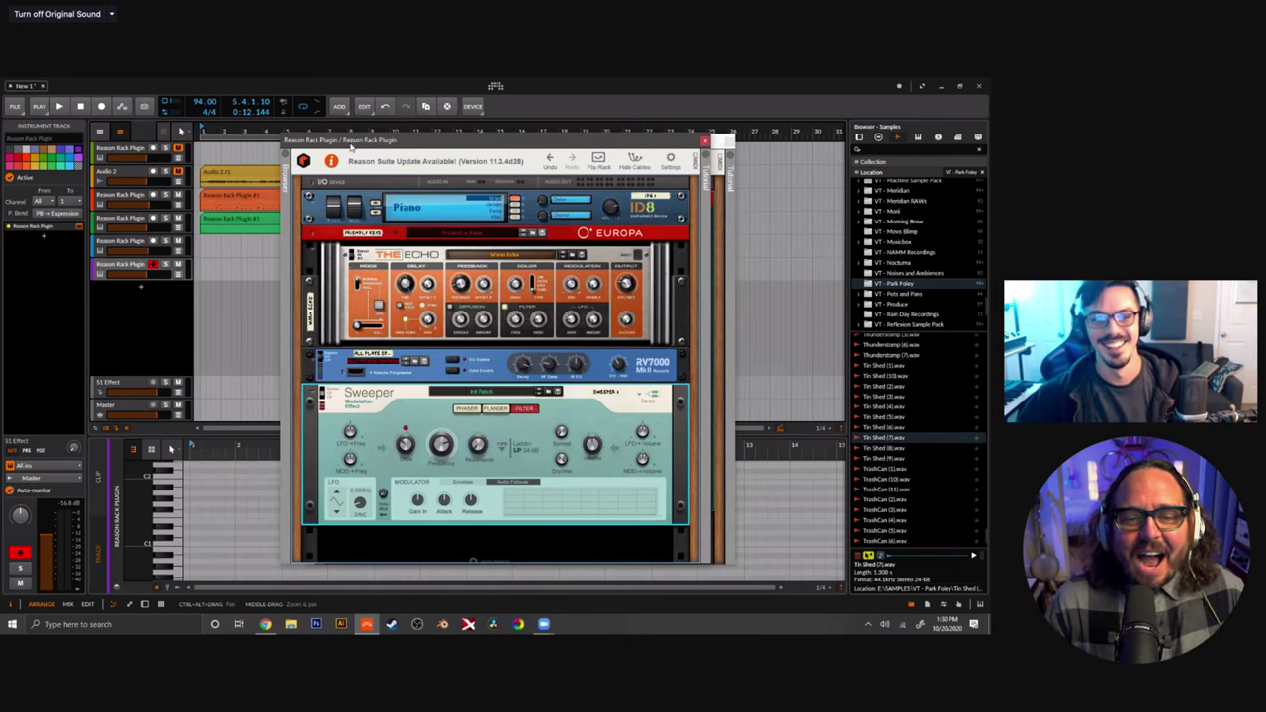
drag(351, 147, 351, 150)
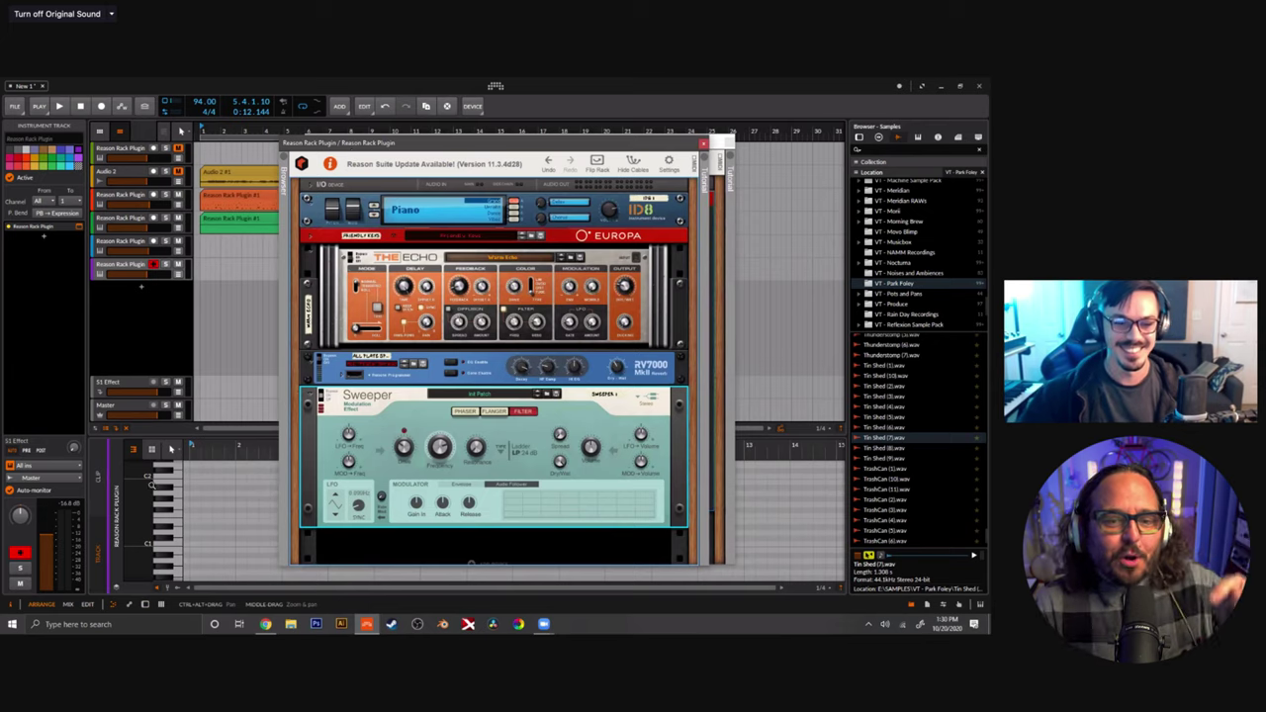
click(116, 606)
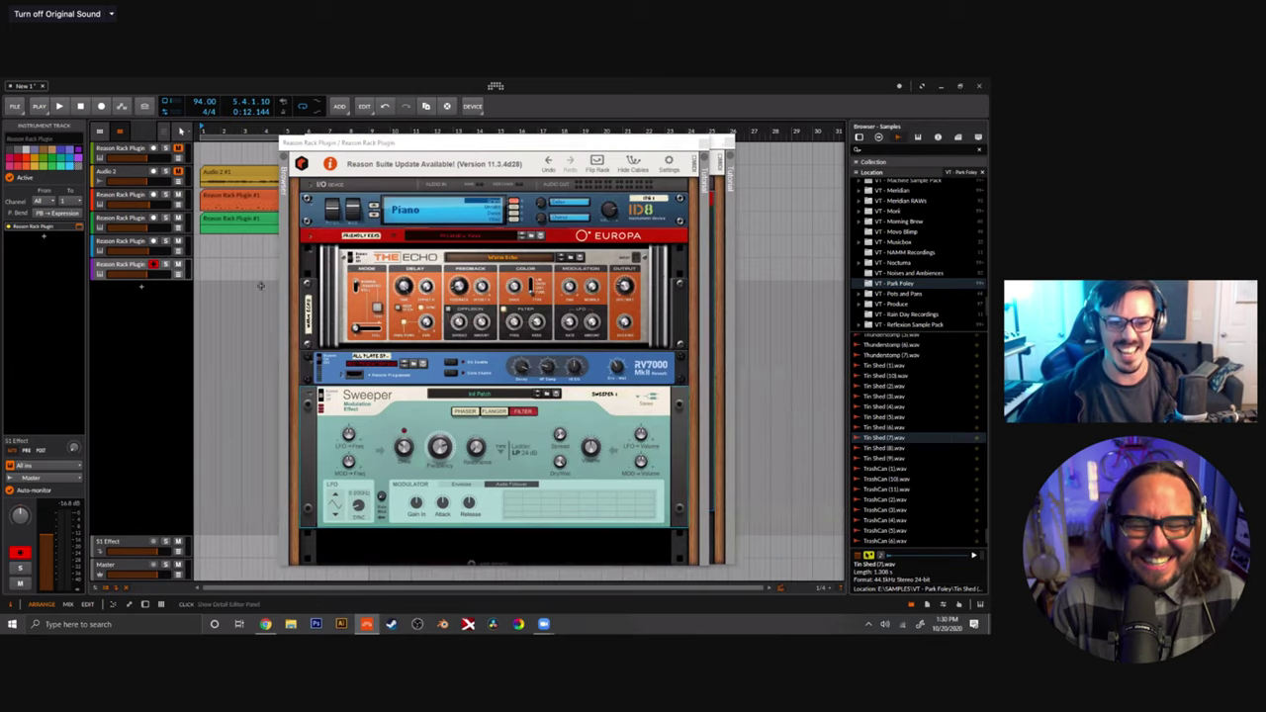
Move the layered piano rack window aside and close the separate Europa rack window behind it.
drag(368, 146, 469, 140)
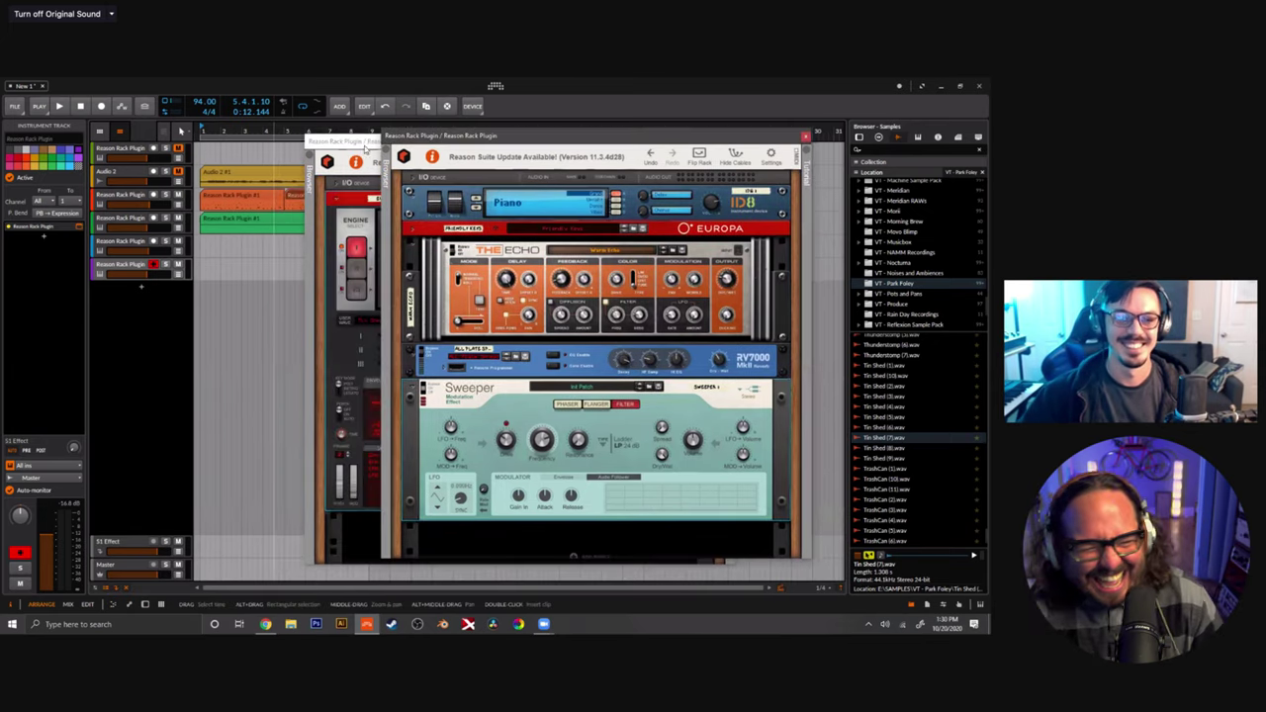
click(364, 145)
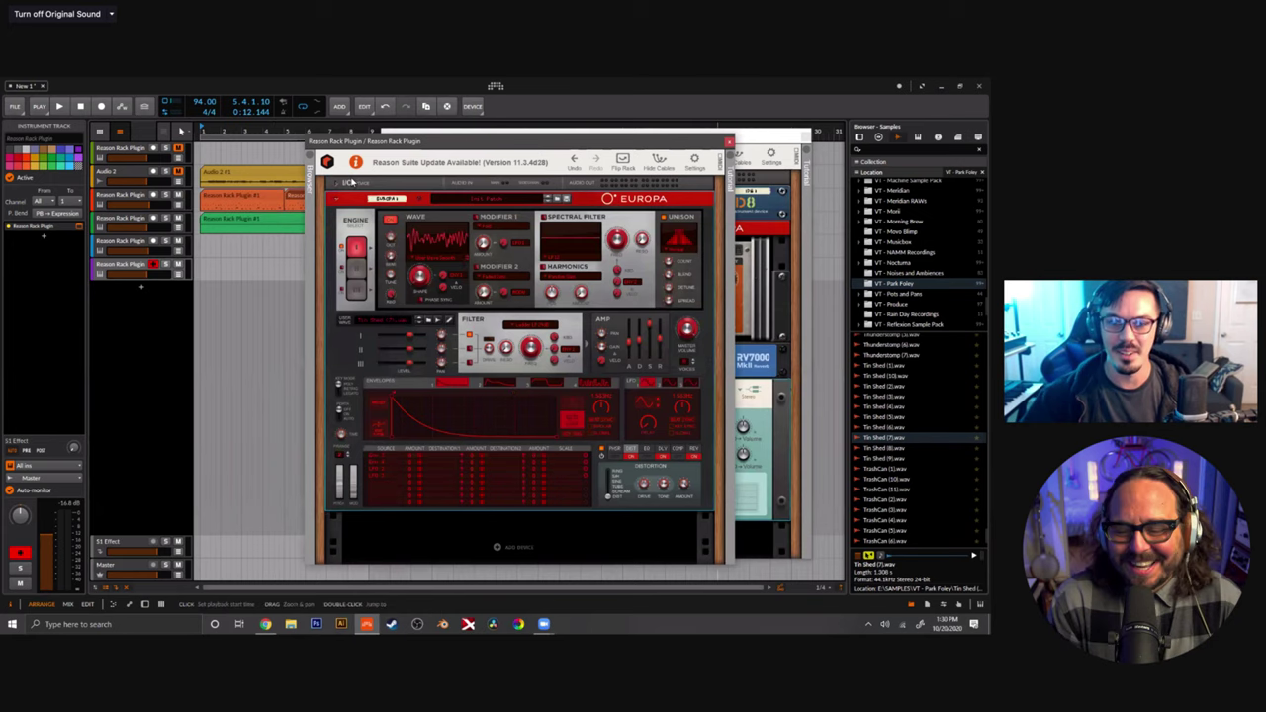
click(729, 141)
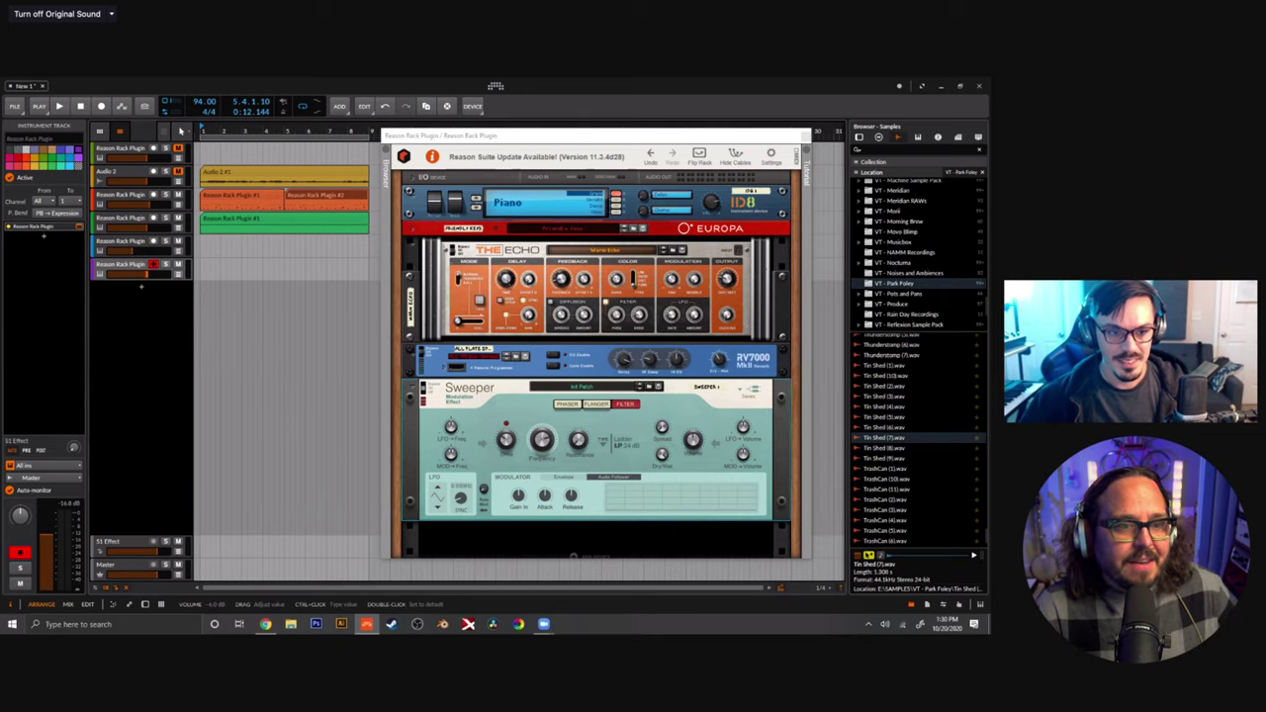
Arm the blue track above the piano track for recording, and unfold Europa's panel to inspect it before folding it again.
click(154, 242)
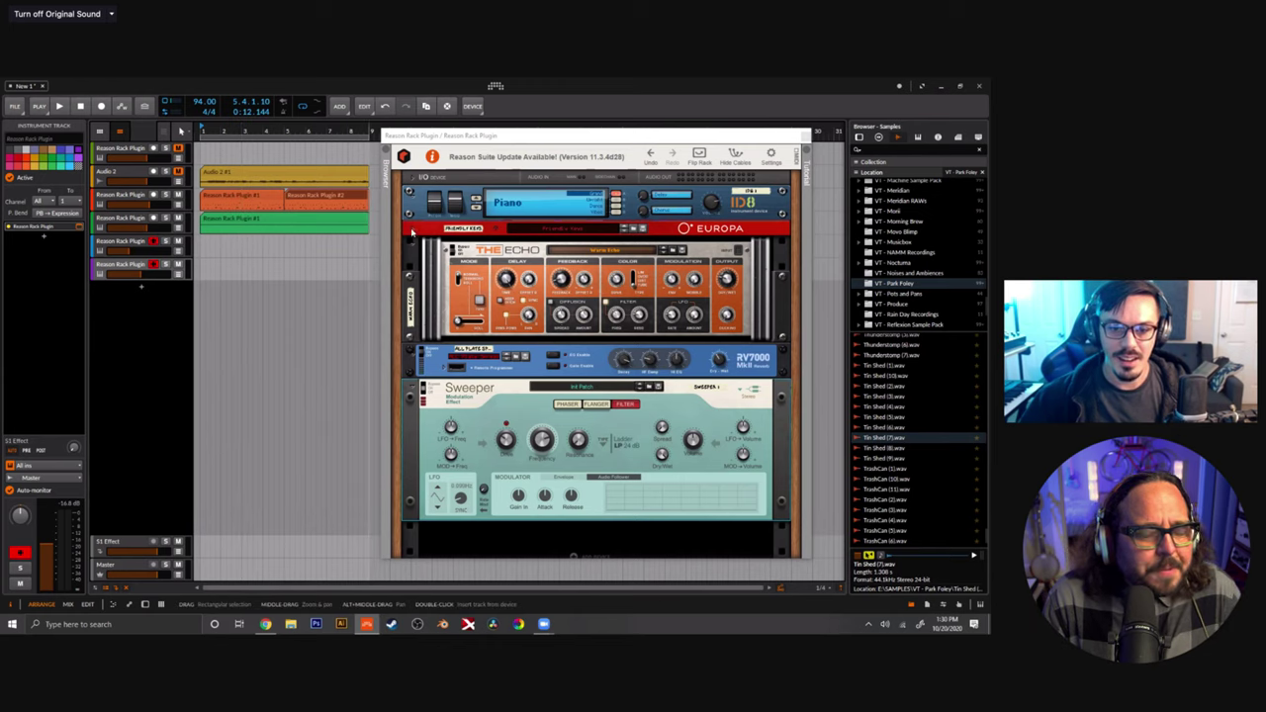
click(412, 231)
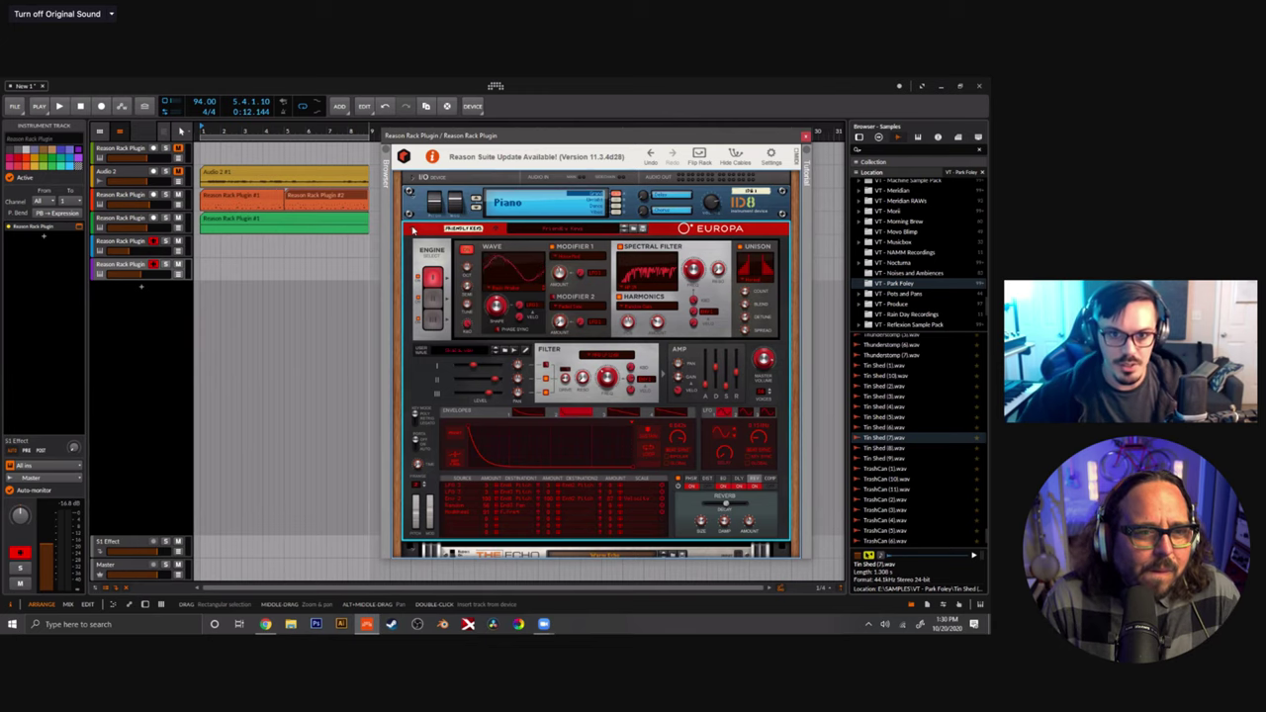
click(413, 230)
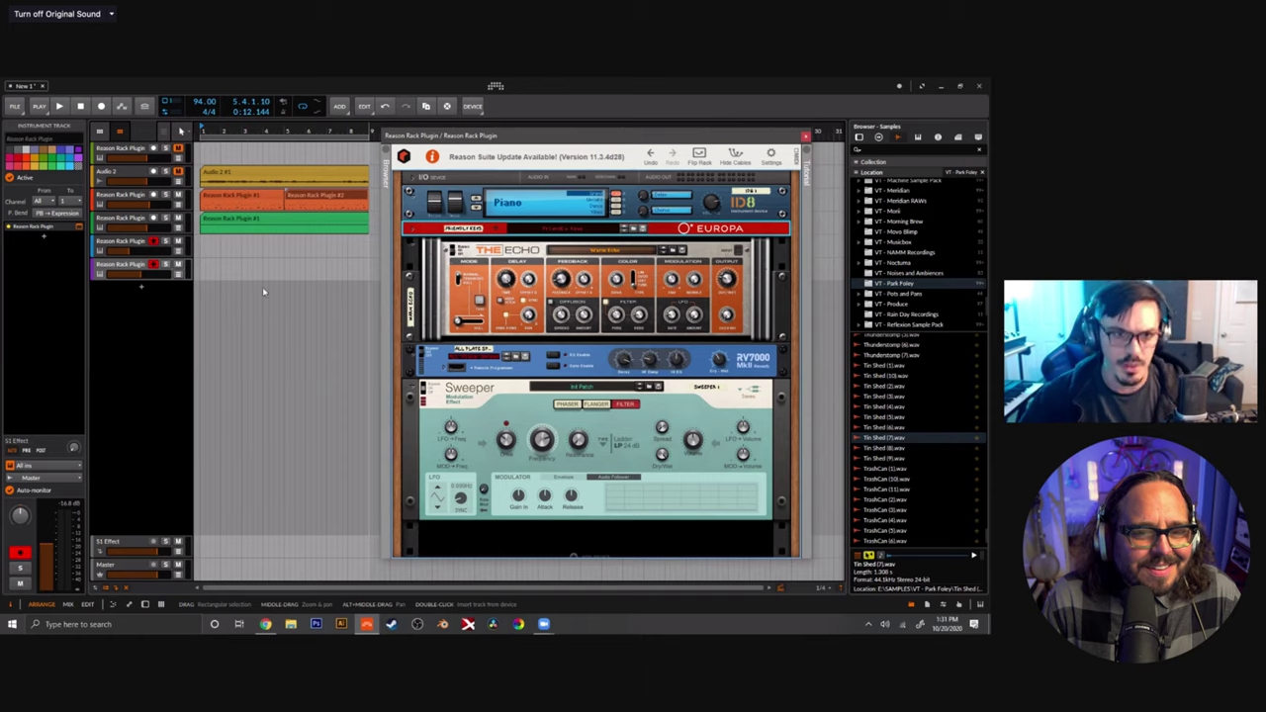
Adjust the purple piano track's volume to about -6.4 dB and fine-tune the Master track's level.
click(135, 264)
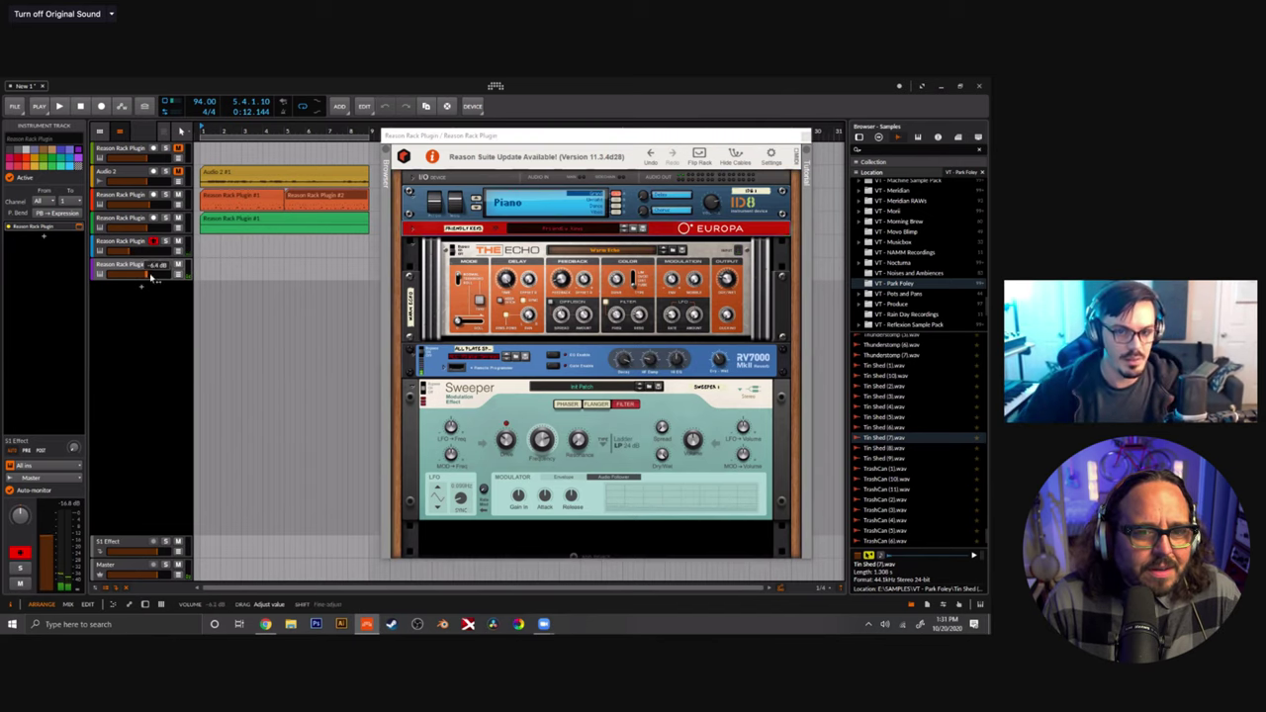
click(714, 202)
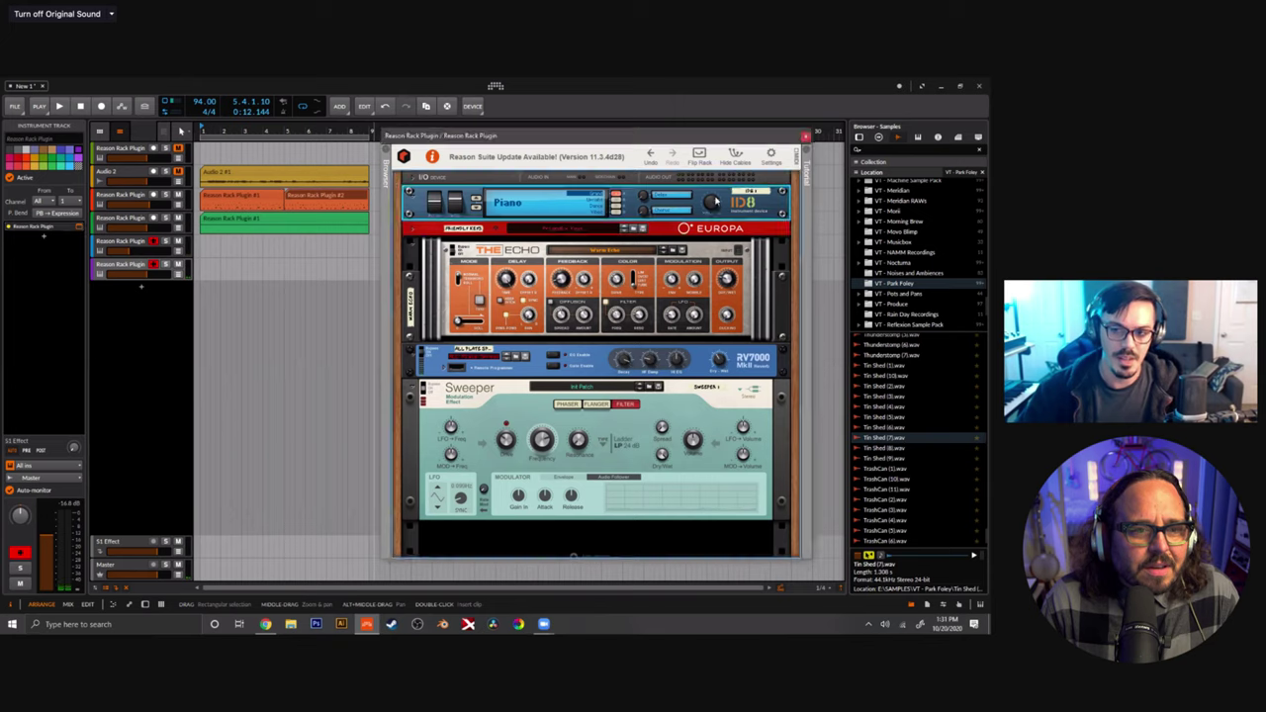
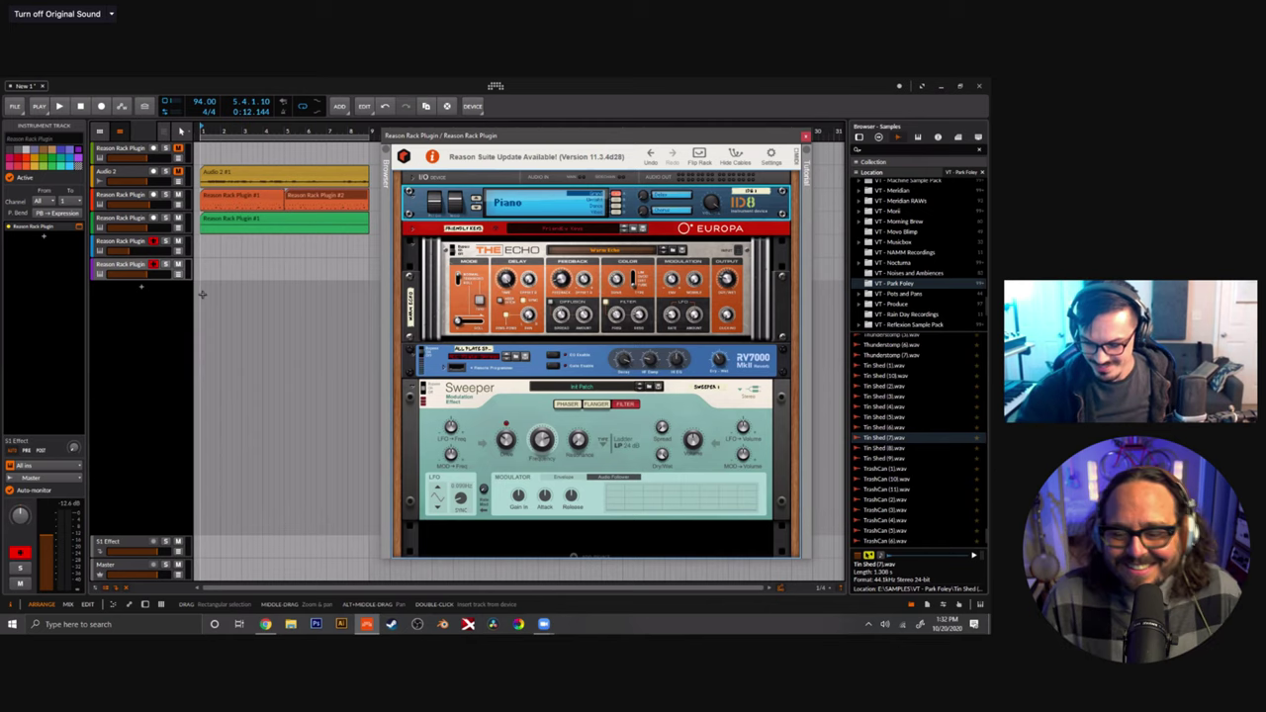
click(151, 574)
drag(148, 573, 146, 576)
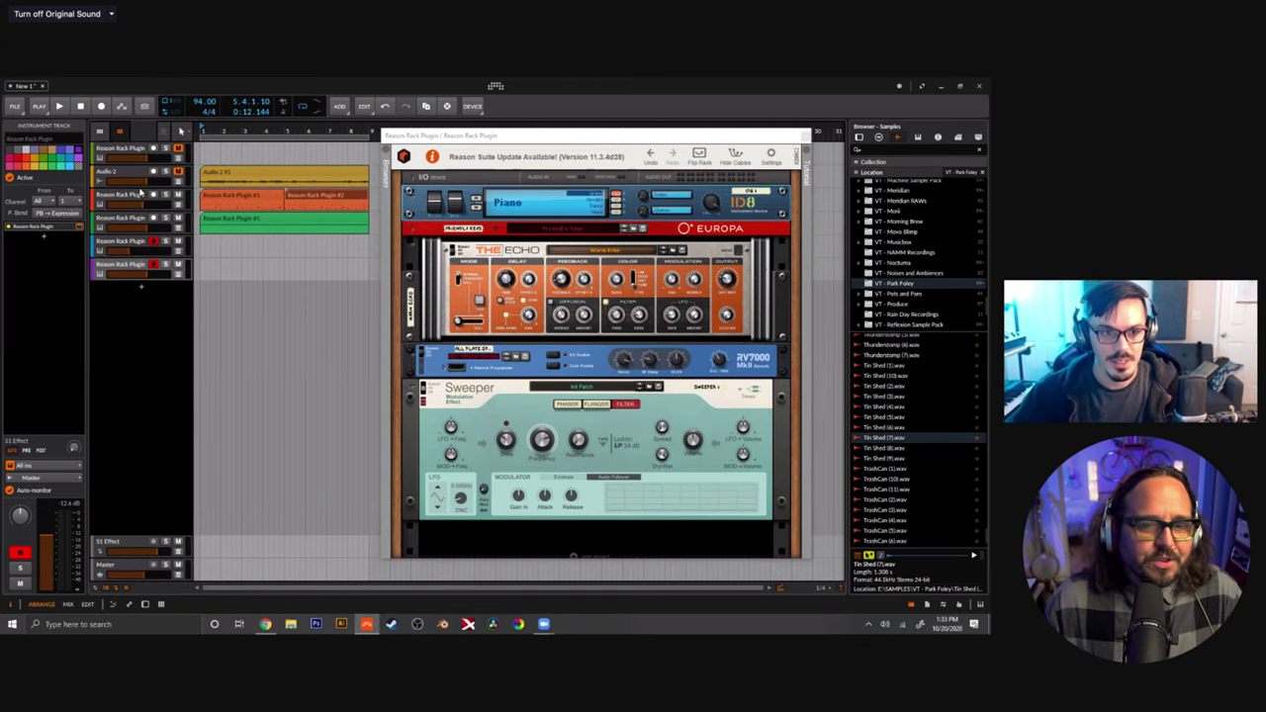
Select the blue Reason Rack Plugin track and start playback with it and the purple piano track armed for recording.
click(139, 247)
click(153, 264)
key(space)
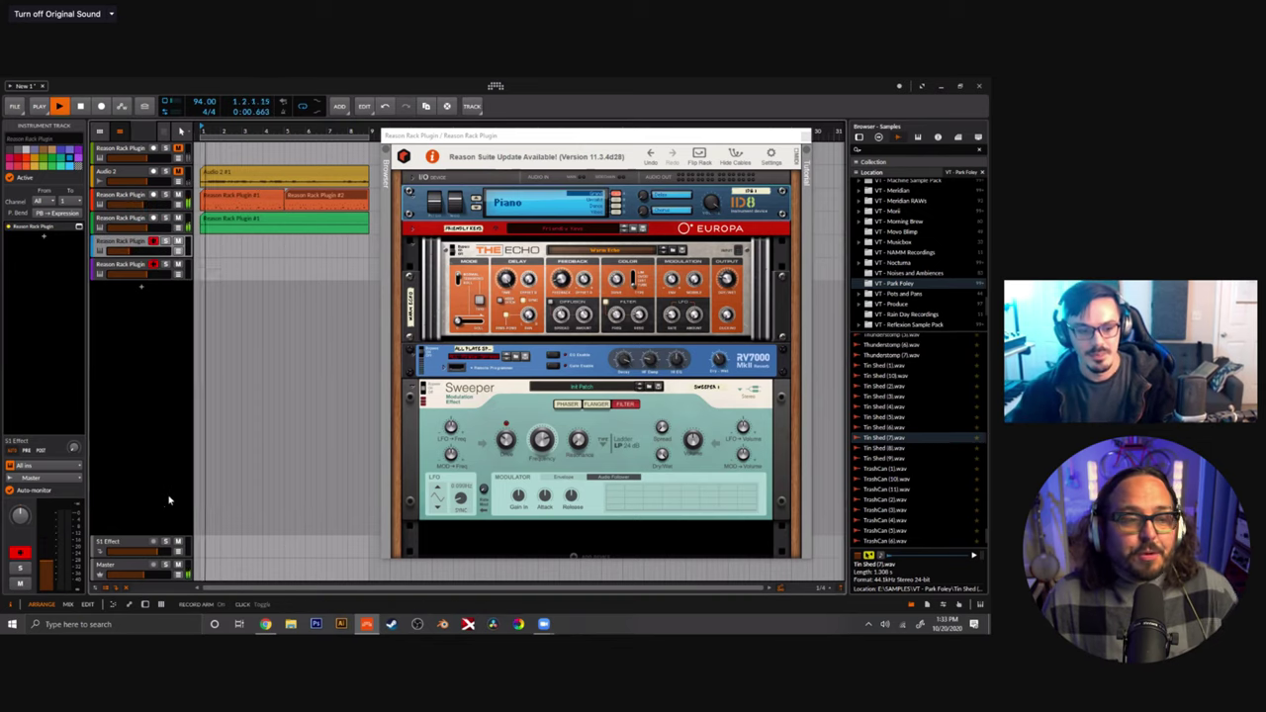